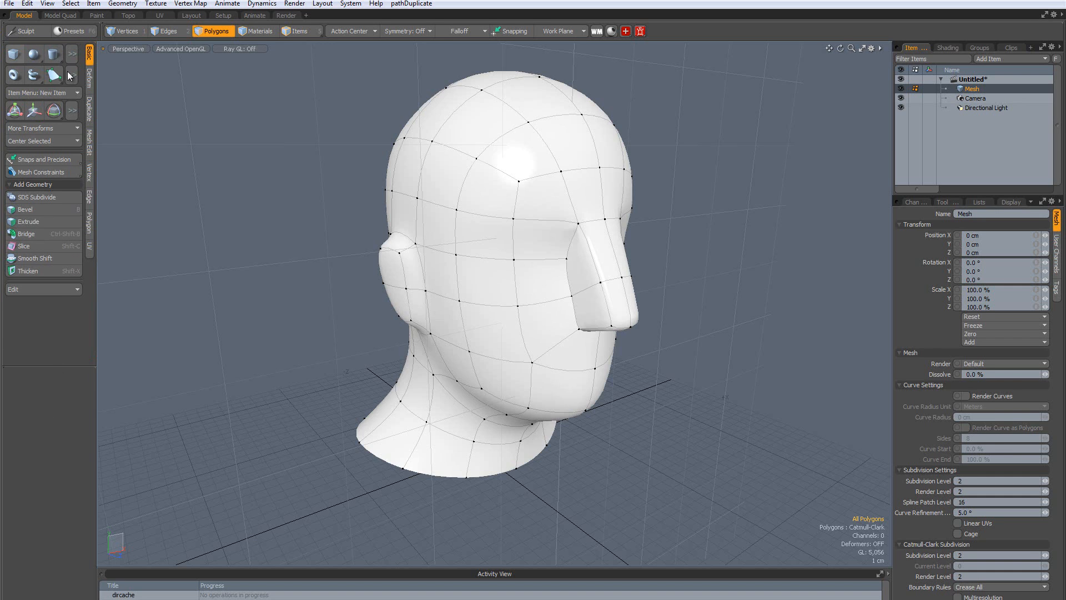
Look through the Deform, Duplicate, Mesh Edit and Basic tool sets and examine the properties of the Transform and Cube tools
left_click(90, 79)
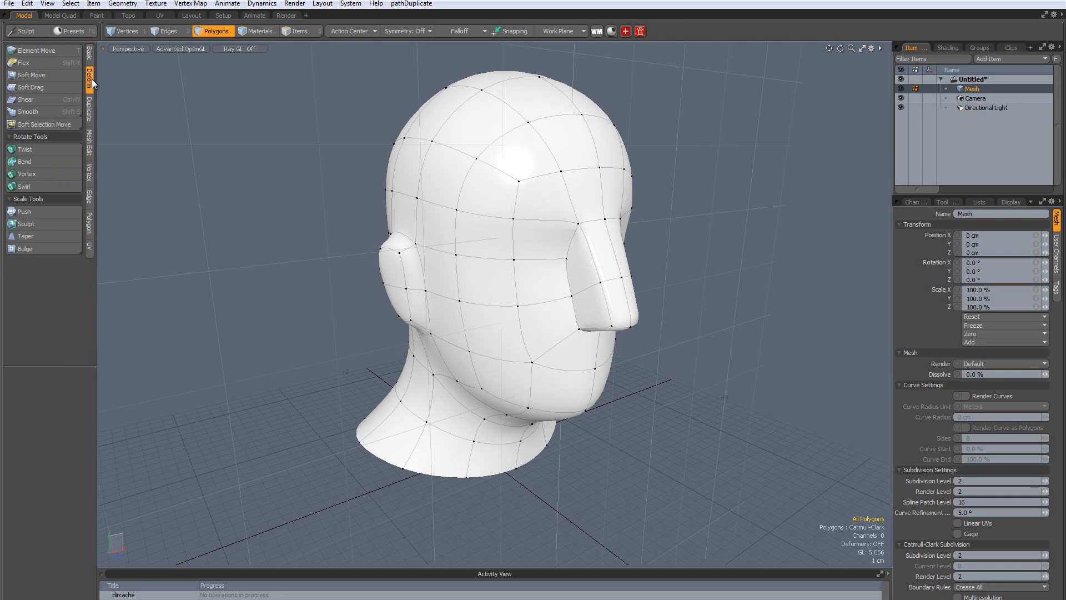
left_click(90, 109)
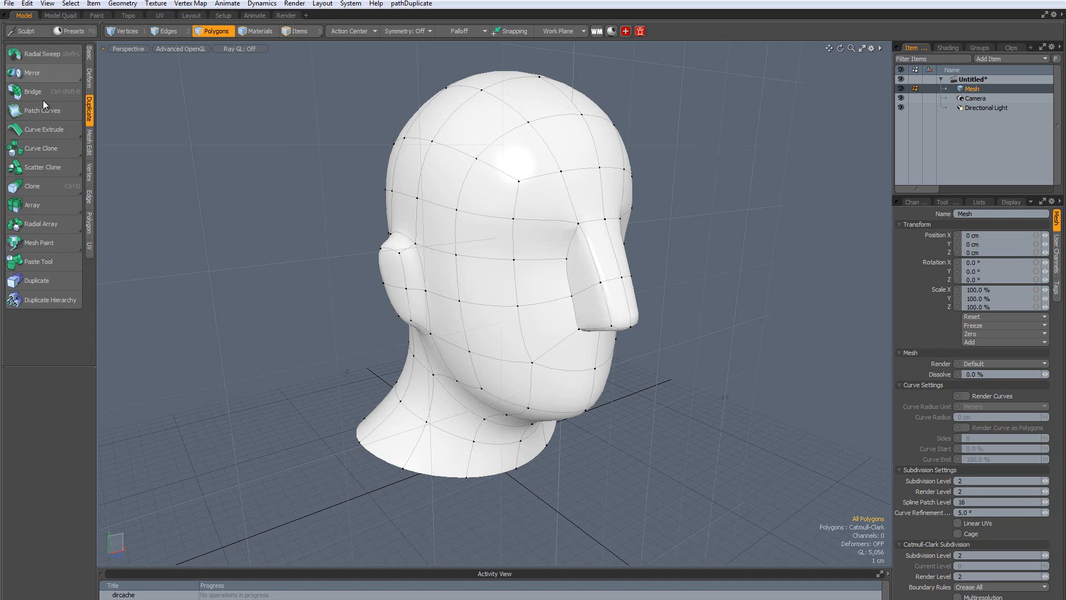
left_click(88, 147)
left_click(89, 54)
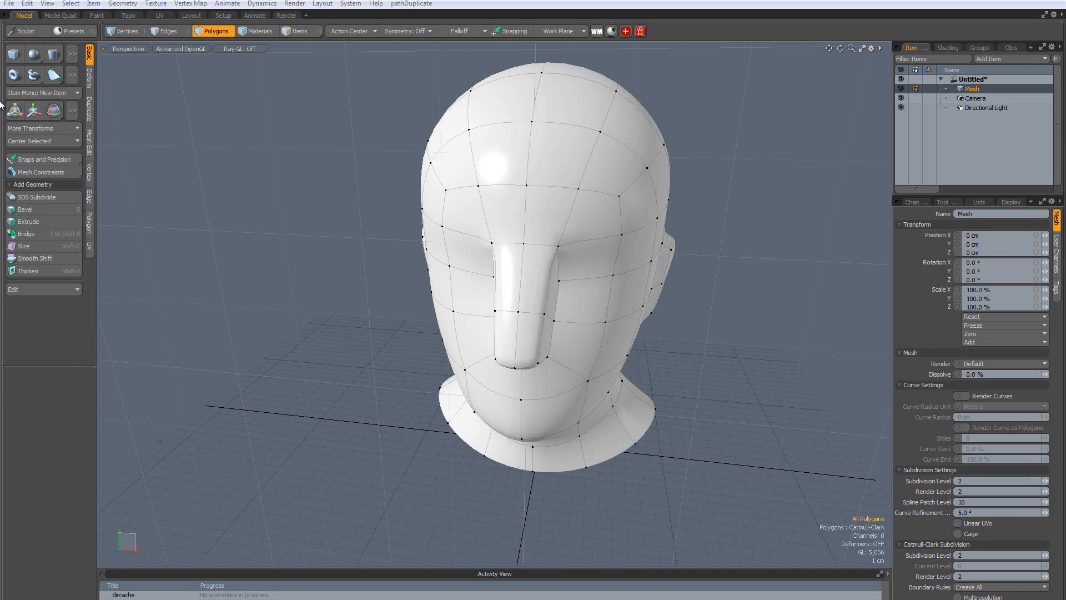
left_click(34, 111)
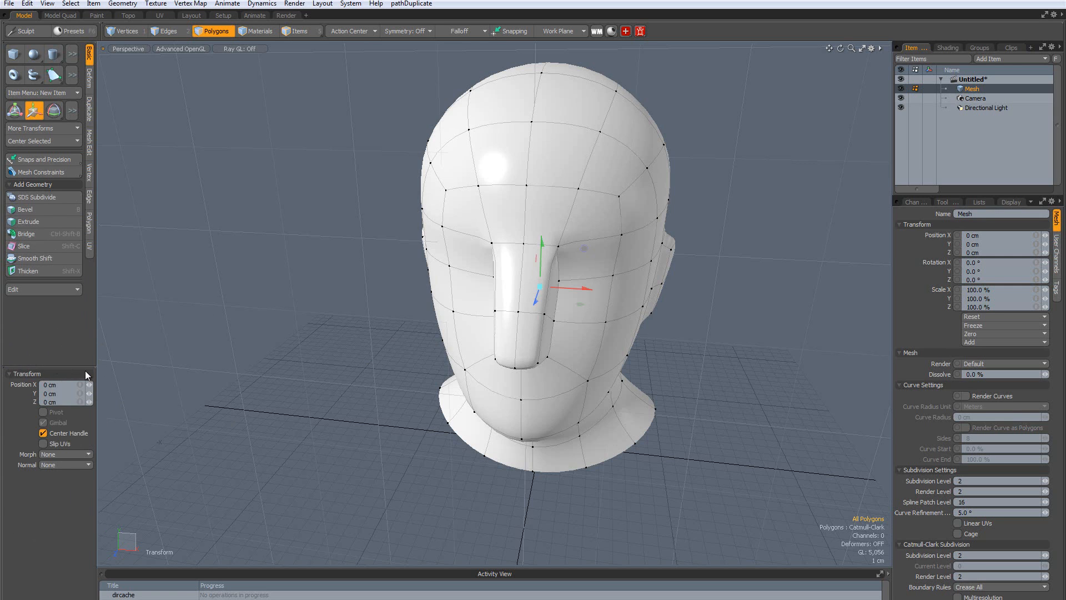
left_click(20, 58)
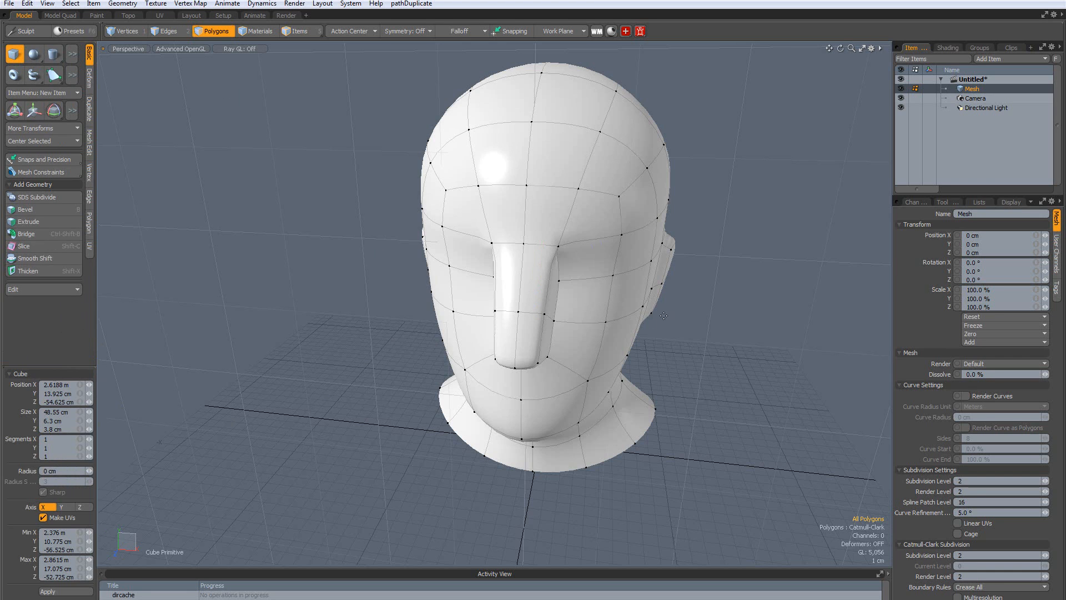
left_click(34, 111)
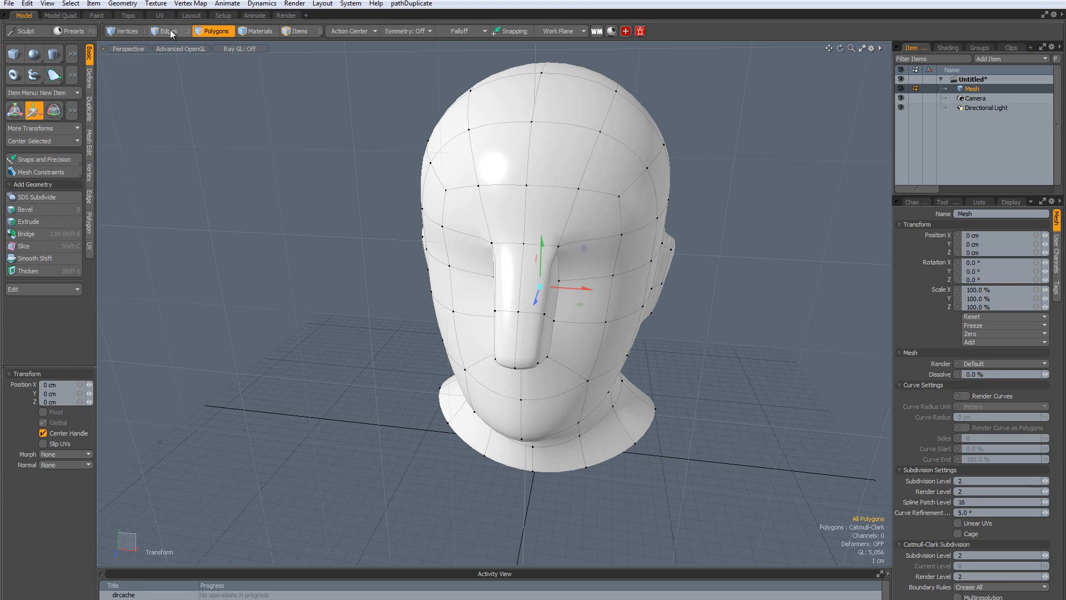
key("q")
Select a patch of polygons across the forehead, eye and nose, try moving it sideways, undo the move and clear the selection
mouse_move(563, 169)
left_mouse_down()
mouse_move(541, 198)
mouse_move(596, 159)
mouse_move(514, 295)
mouse_move(555, 158)
left_mouse_up()
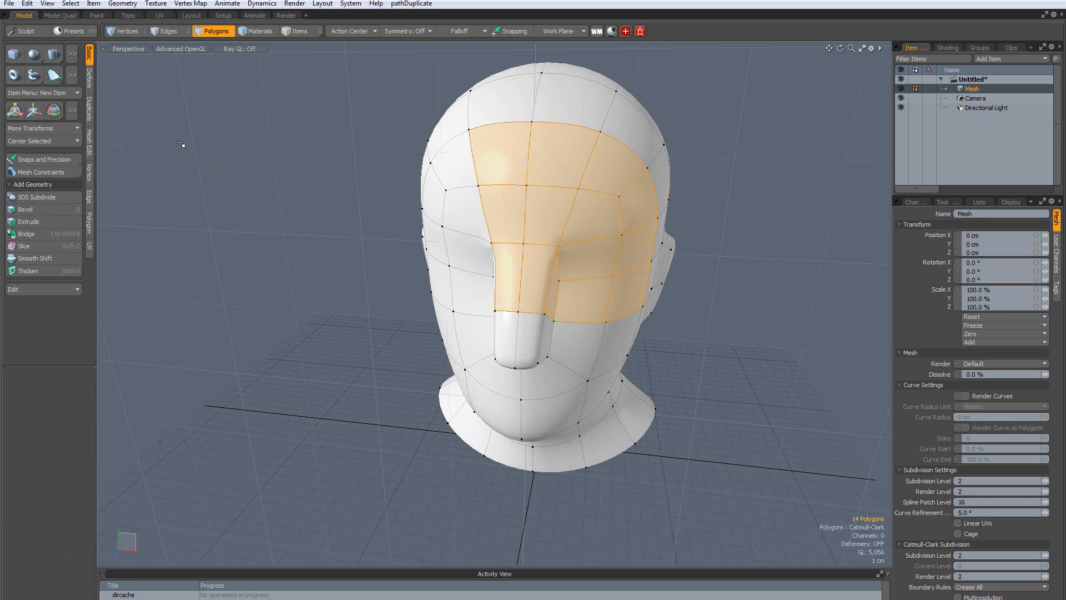
left_click(32, 112)
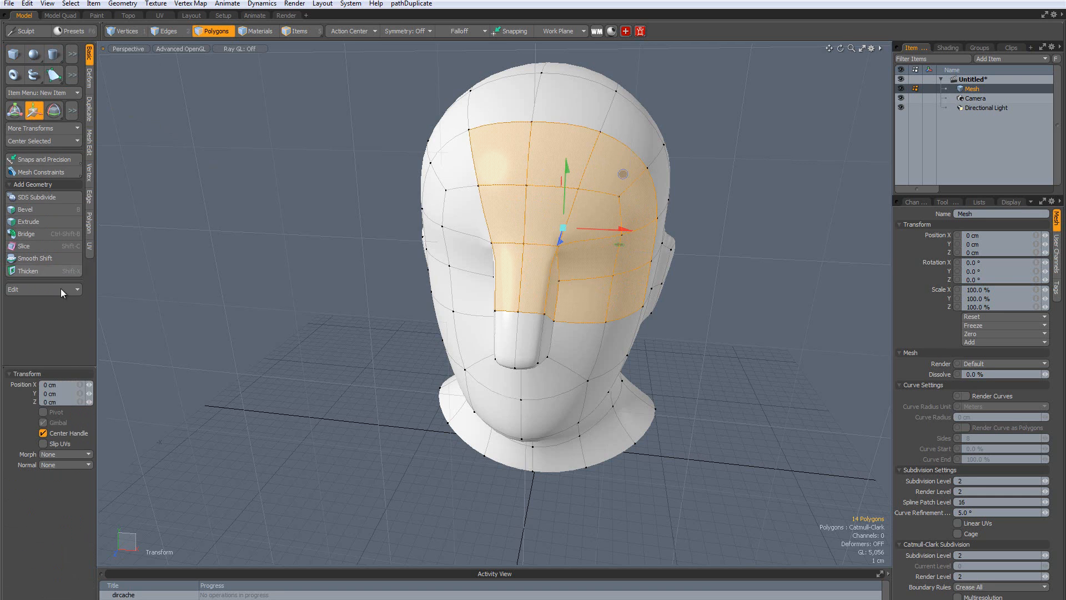
left_click_drag(615, 233, 777, 237)
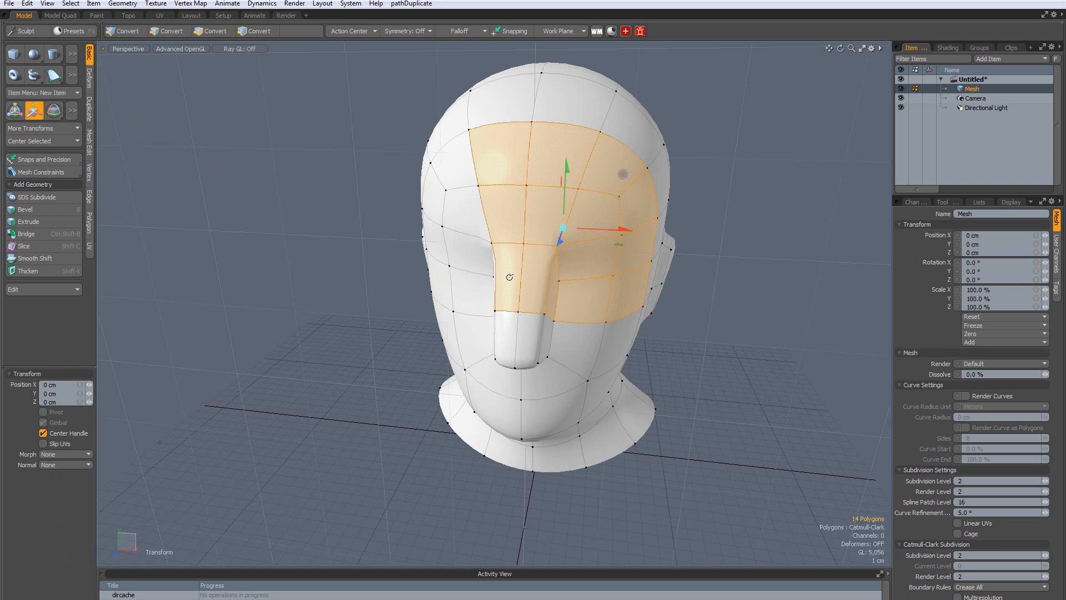
left_click_drag(646, 214, 686, 219)
key("ctrl+z")
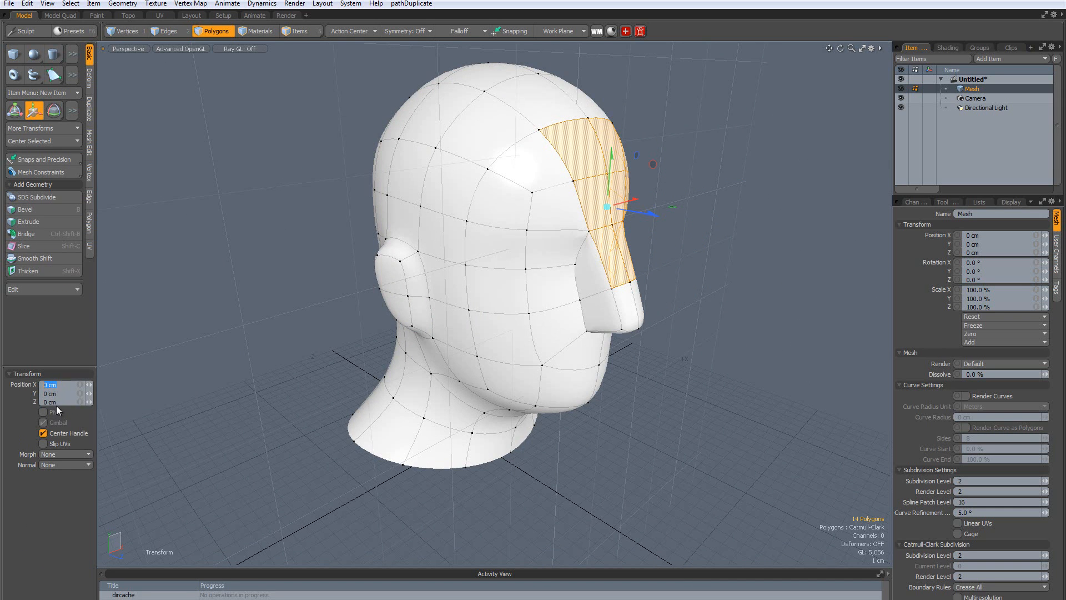
left_click(32, 378)
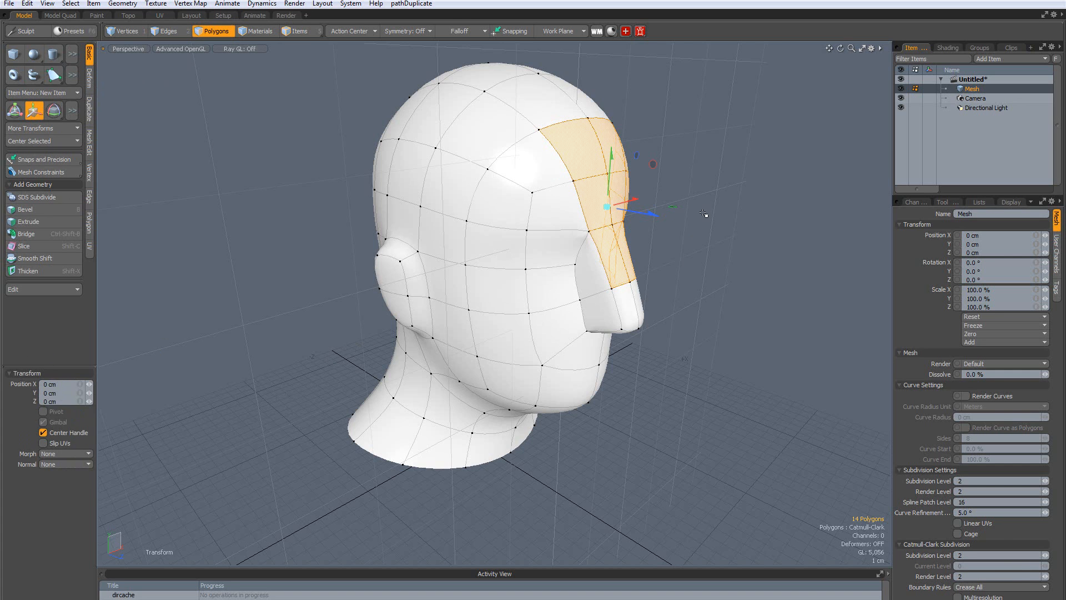
key("space")
key("Escape")
left_click_drag(412, 224, 278, 214, "alt")
left_click_drag(492, 230, 393, 272, "alt+shift")
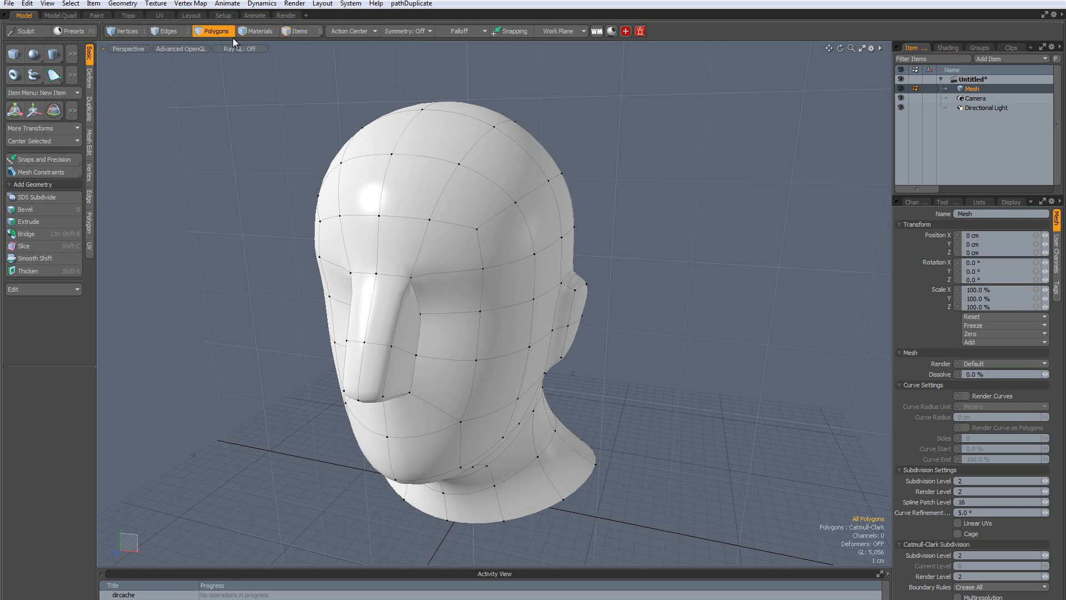
Examine the Model Quad, Paint, Topo, UV, Layout, Setup and Render workspaces, and return to the Model workspace
left_click(60, 15)
left_click(96, 17)
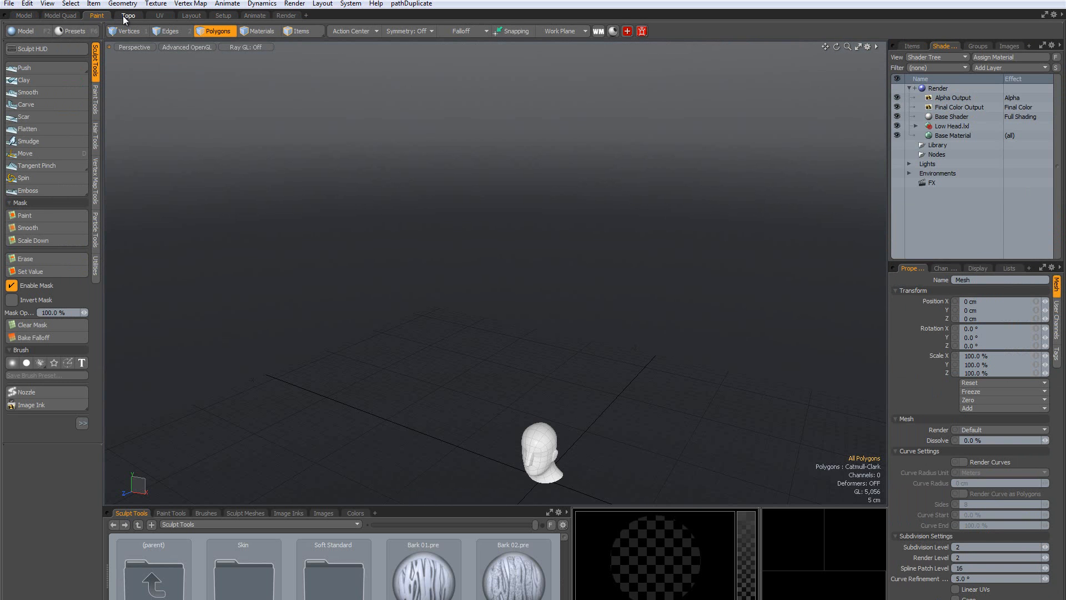
left_click(128, 16)
left_click(160, 15)
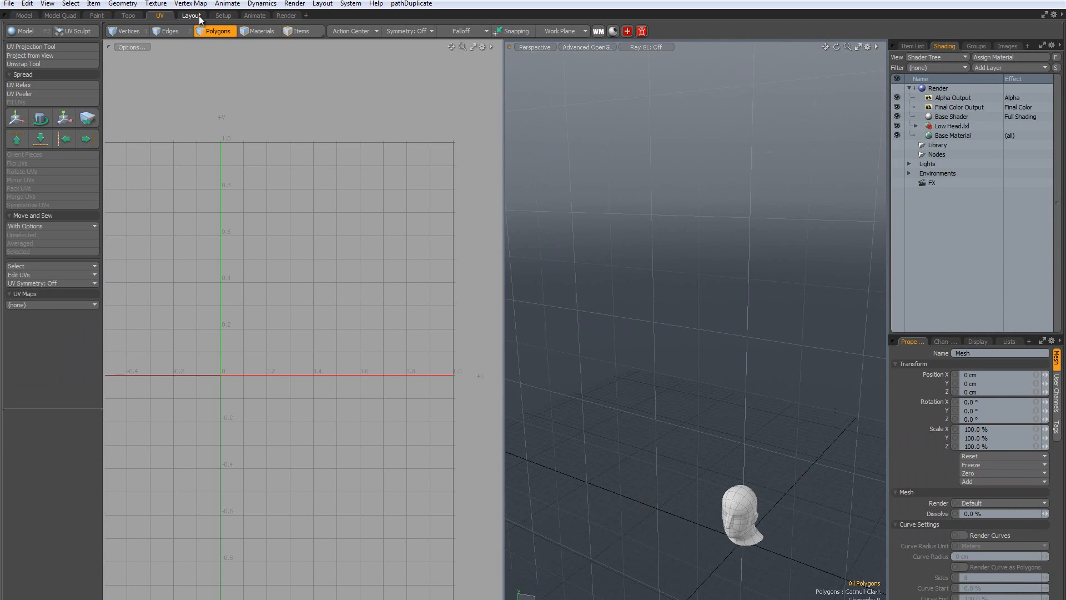
left_click(191, 16)
left_click(224, 16)
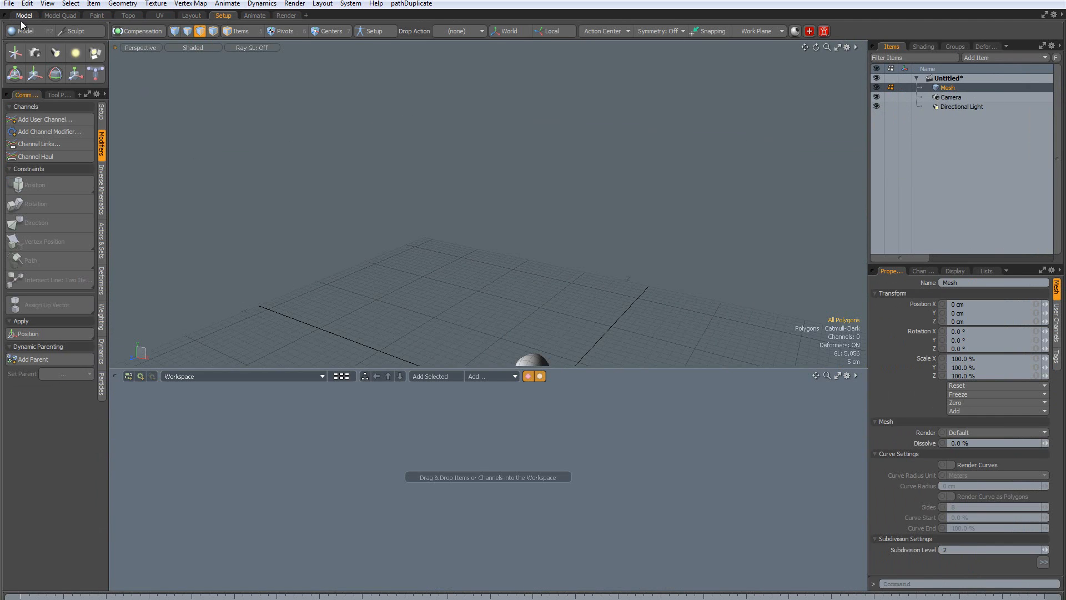
left_click(24, 16)
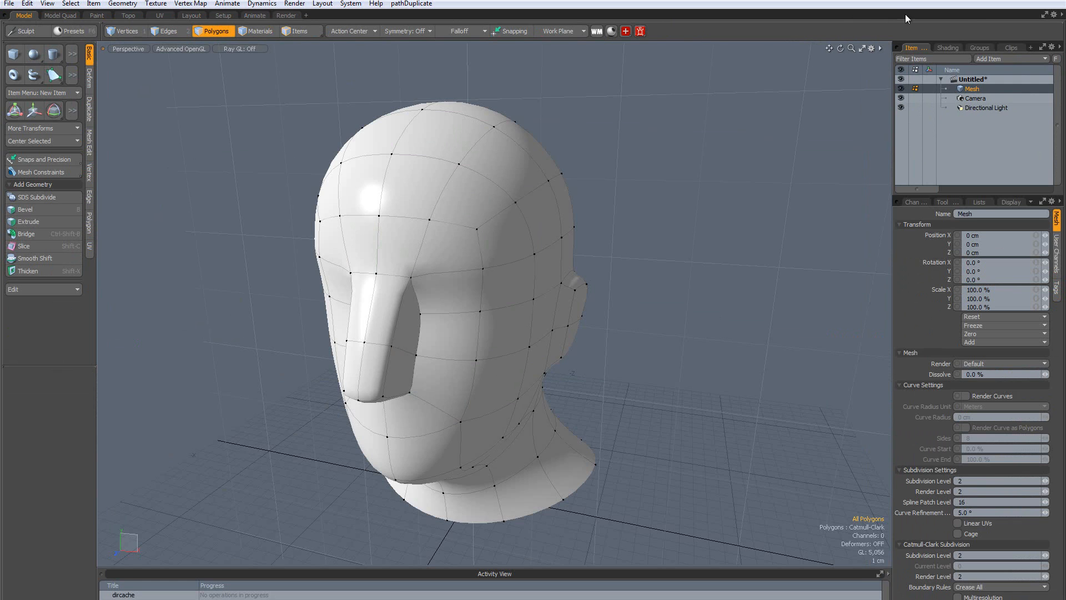
left_click(61, 15)
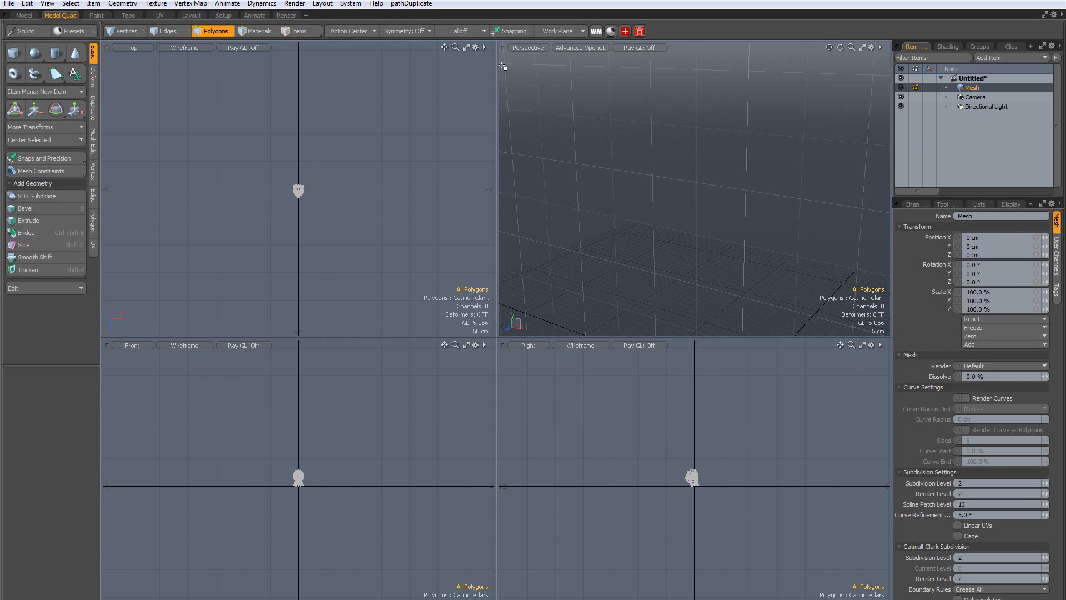
left_click(129, 17)
left_click(26, 17)
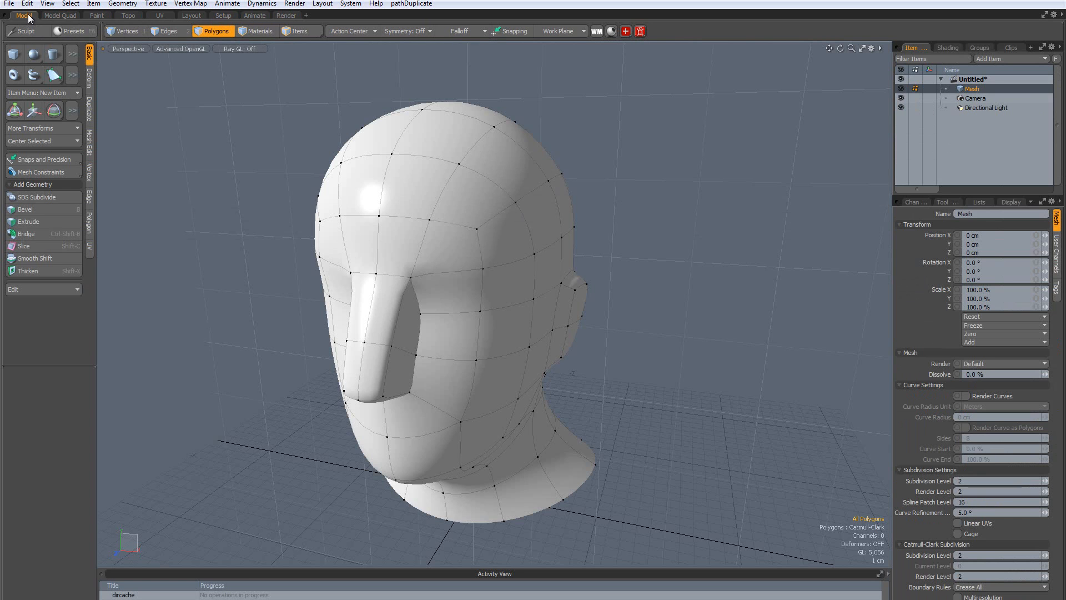
left_click(288, 16)
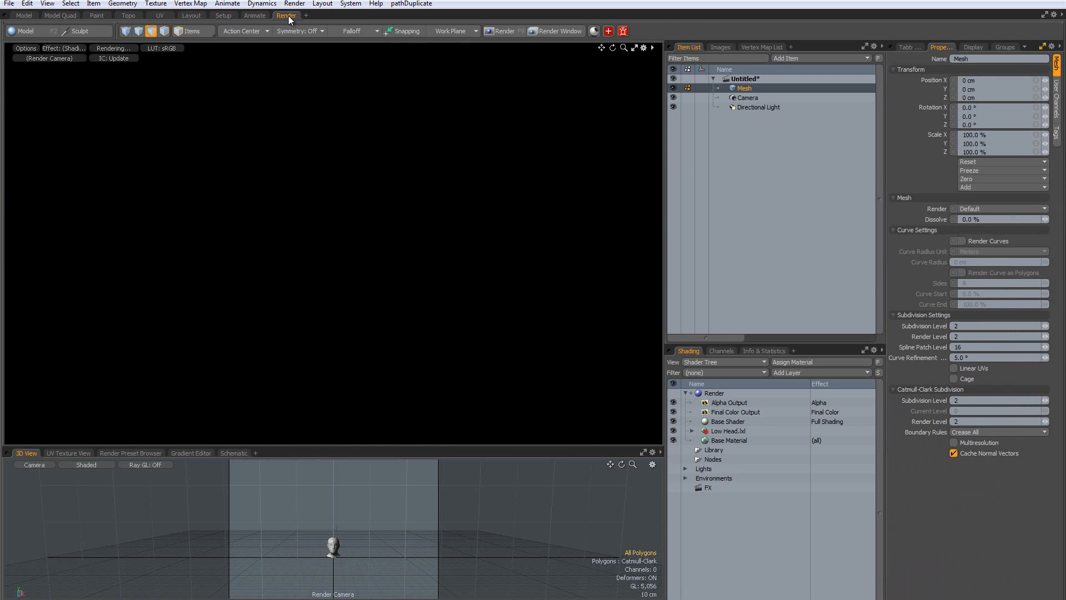
left_click(29, 15)
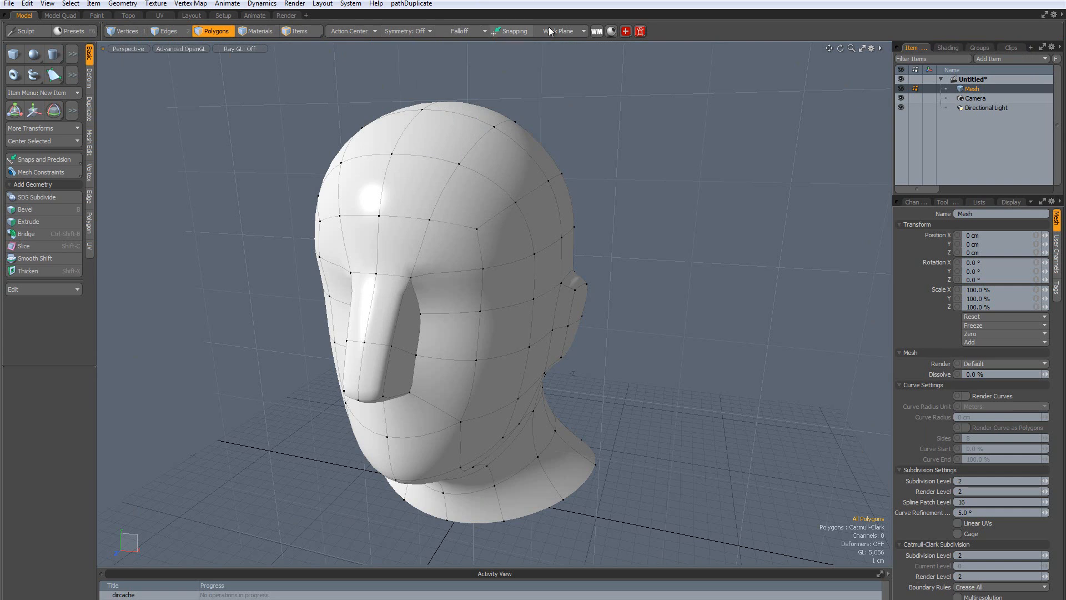
In vertex mode, select one vertex above the brow, try moving it outward along X, and undo the move
left_click_drag(602, 347, 550, 332, "alt")
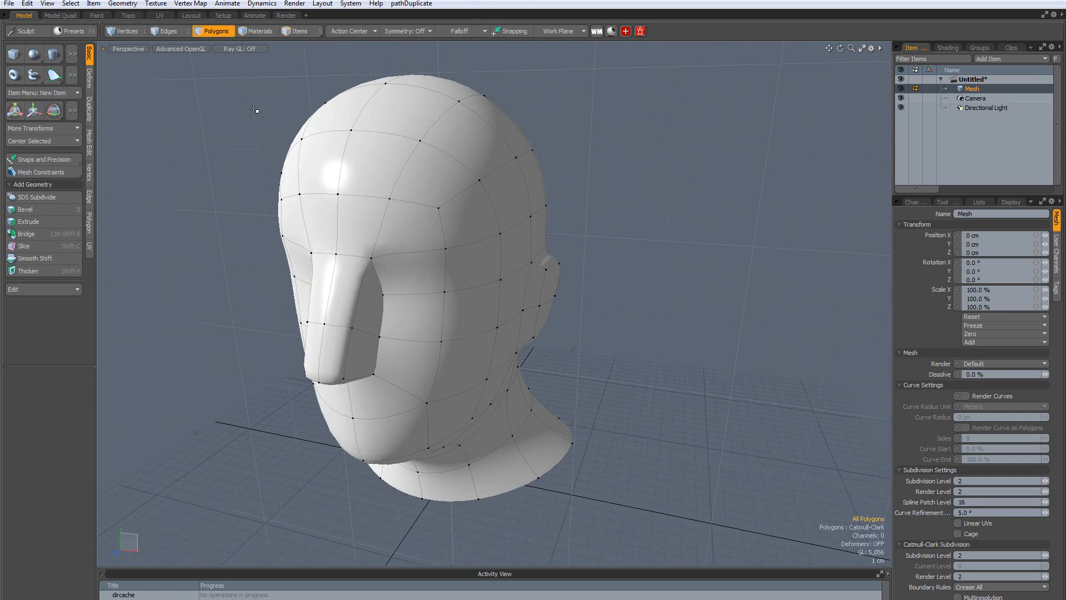
left_click(123, 32)
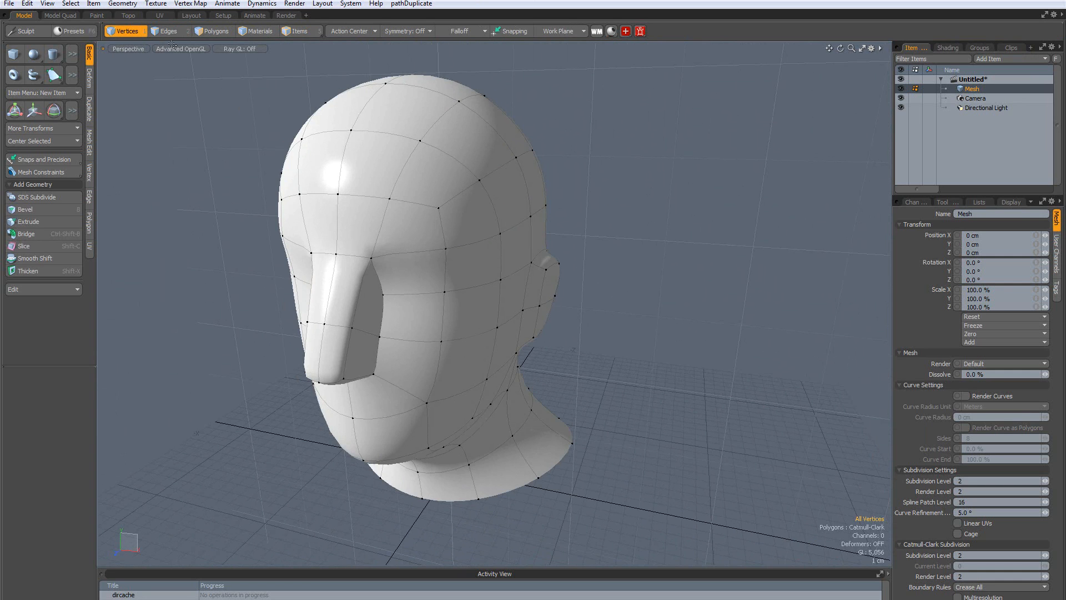
left_click(436, 213)
left_click_drag(222, 186, 394, 217, "alt")
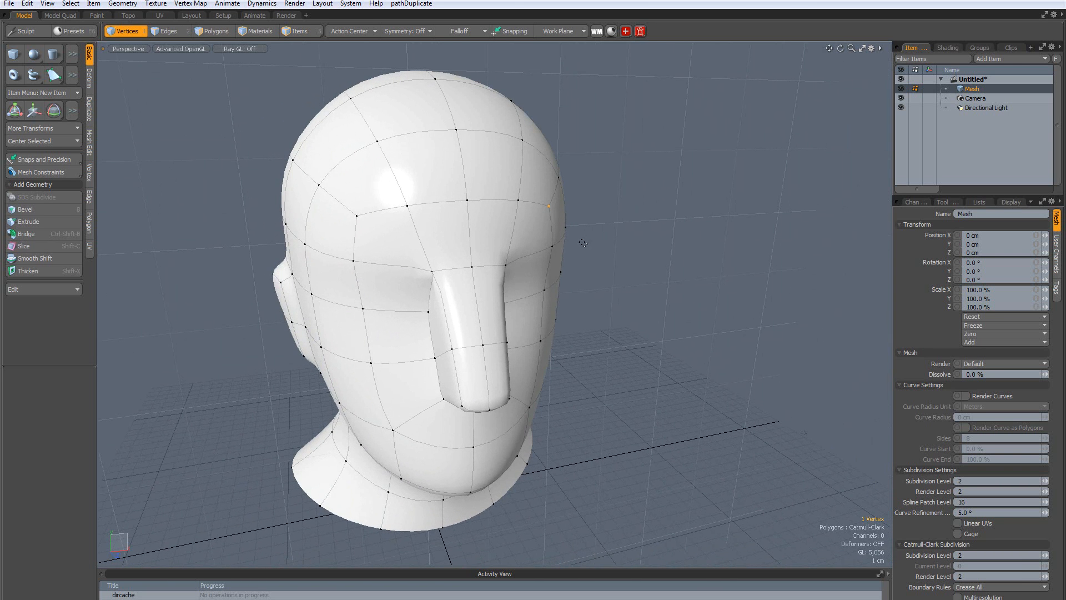
key("w")
left_click_drag(592, 209, 645, 202)
key("ctrl+z")
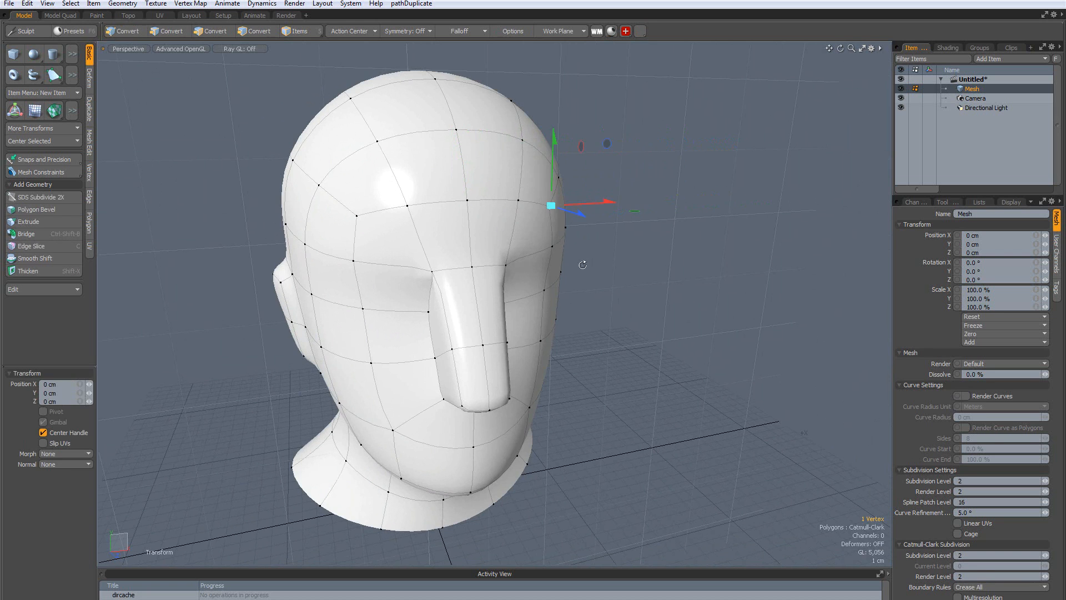
left_click_drag(582, 265, 421, 161, "alt")
key("space")
In edge mode, select the four edges meeting at a forehead vertex, and clear the selection
key("2")
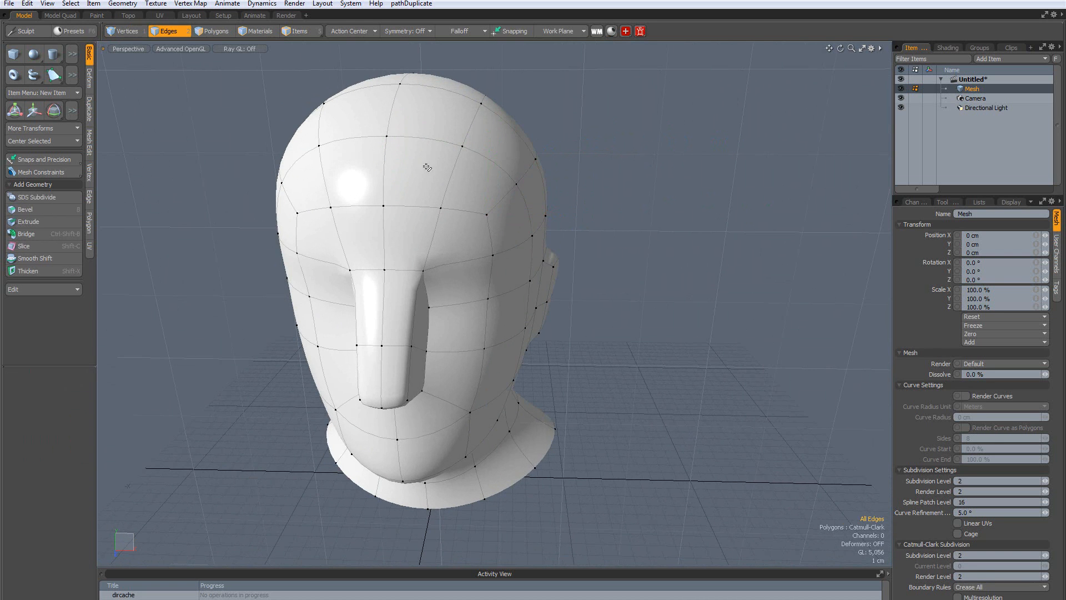
left_click(451, 178)
mouse_move(471, 126)
left_mouse_down()
mouse_move(481, 163)
mouse_move(450, 131)
left_mouse_up()
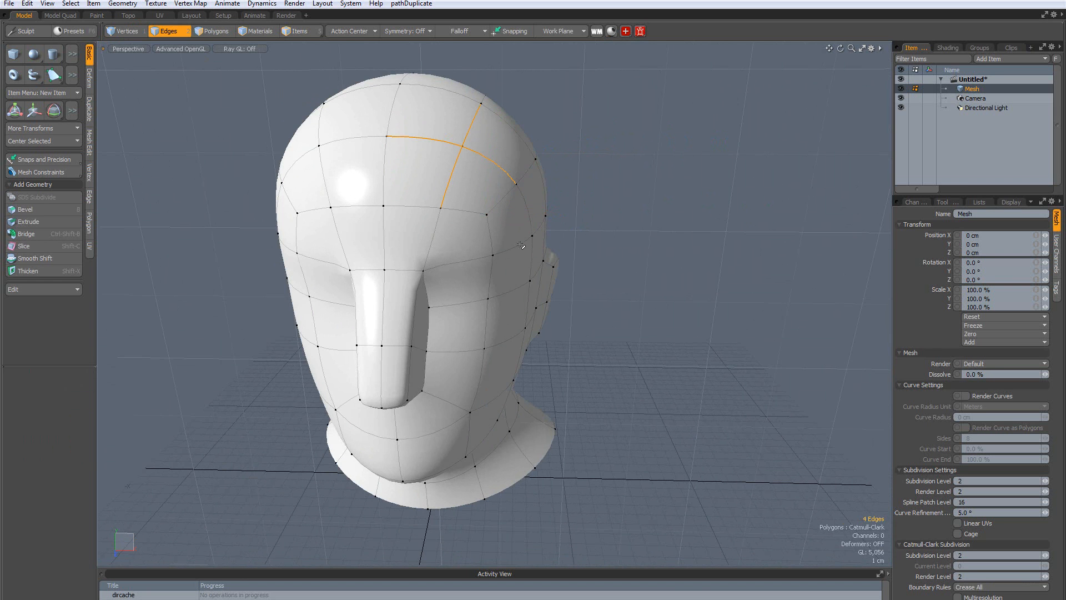
left_click_drag(520, 245, 447, 224, "alt")
scroll(352, 115, "up", 3)
key("Escape")
left_click_drag(348, 192, 377, 205, "alt")
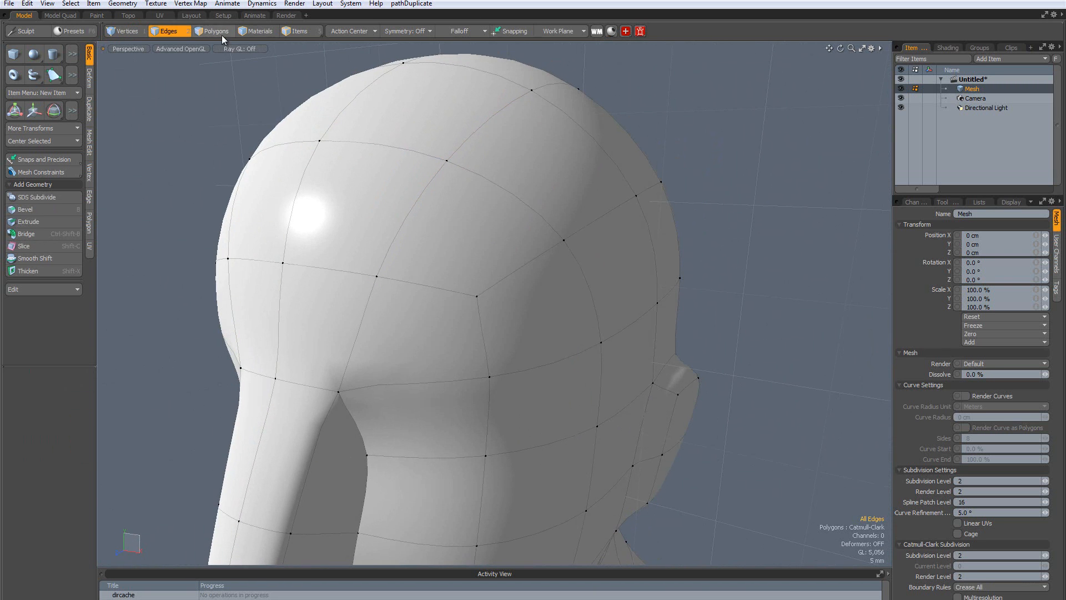
Select a single polygon on the upper side of the head, and select the whole head by its material
left_click(217, 31)
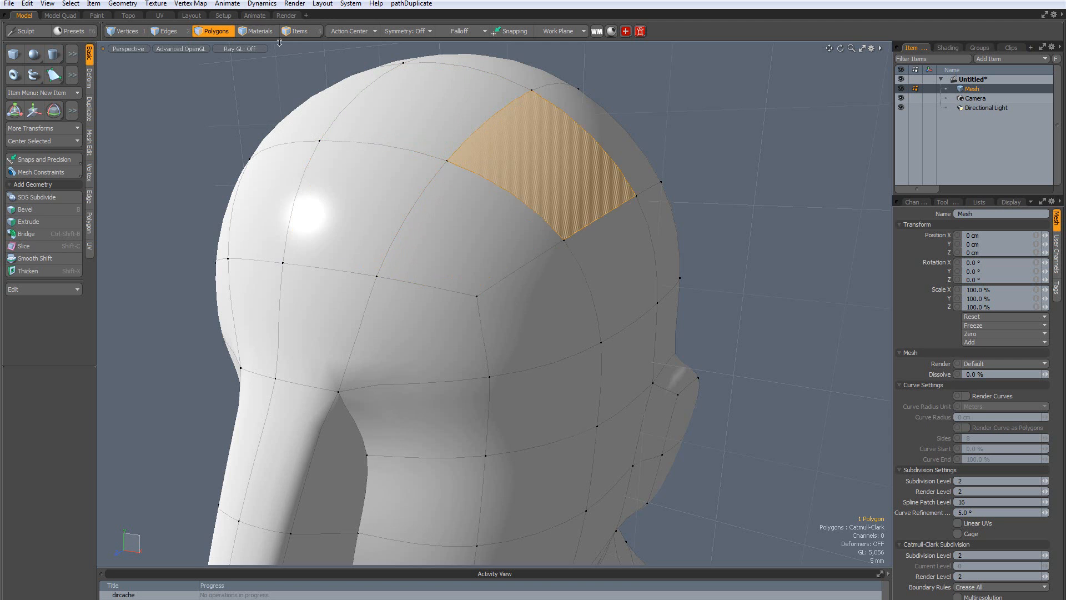
left_click(260, 32)
scroll(453, 318, "down", 3)
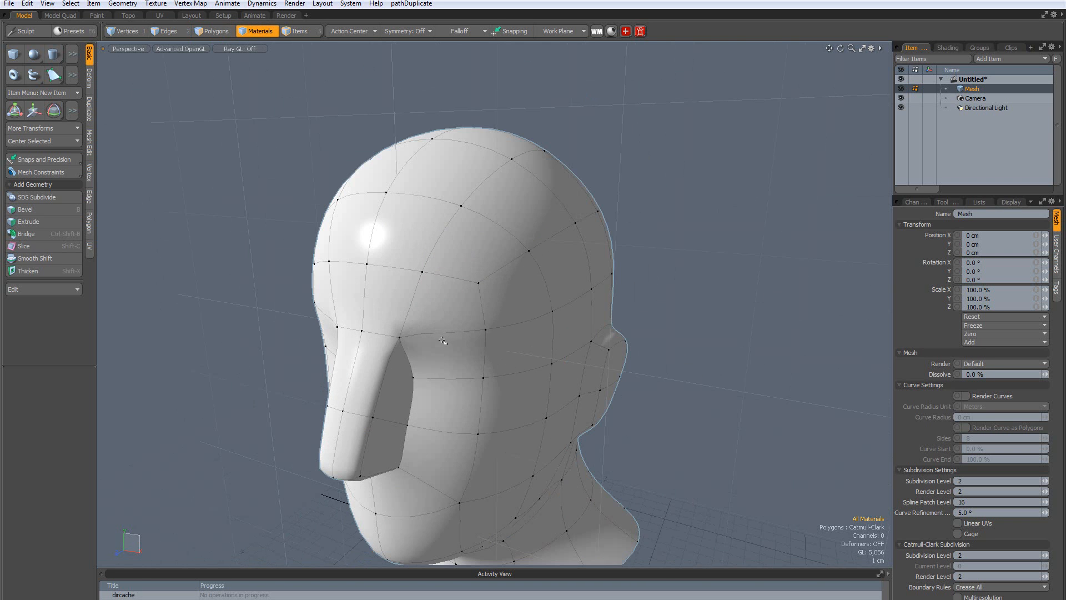
left_click(487, 226)
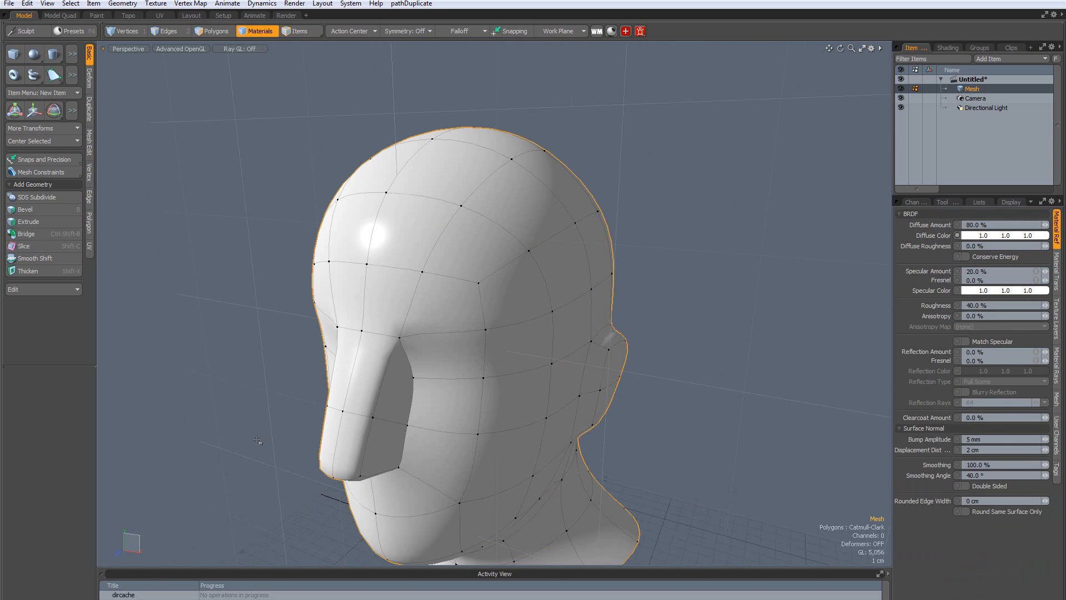
Switch to item selection and add a new empty mesh item to the scene
left_click(296, 31)
scroll(540, 234, "down", 2)
left_click_drag(471, 340, 599, 348, "alt")
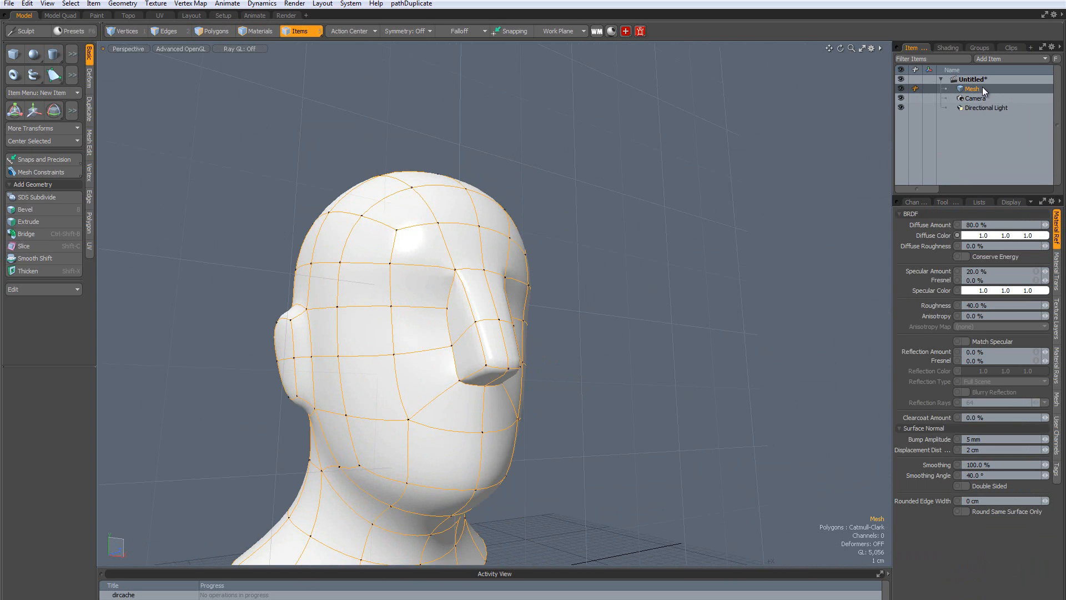
key("ctrl+d")
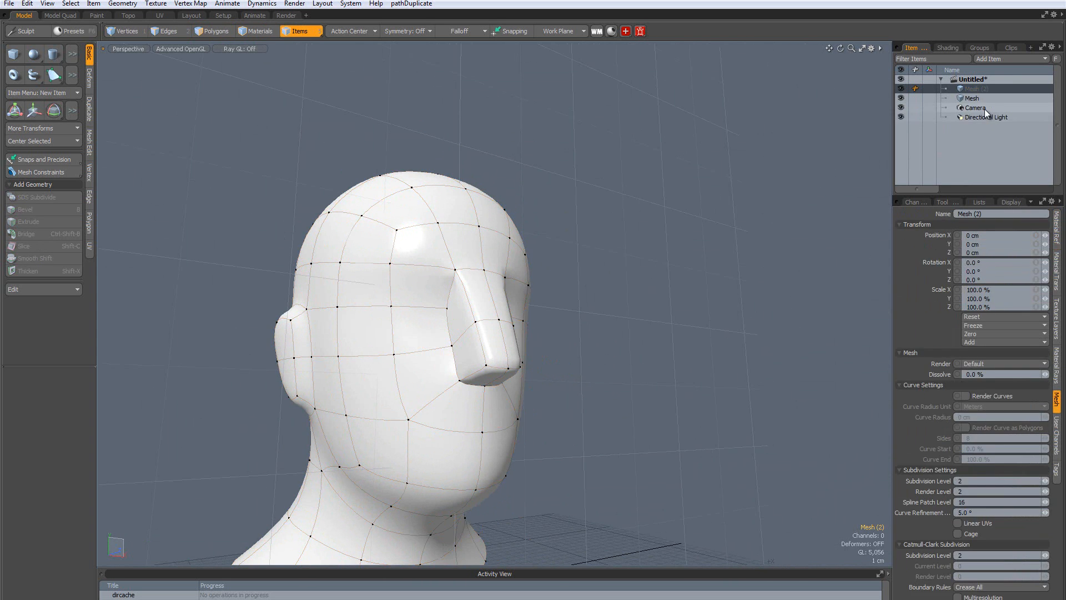
Create a cube beside the head in the new mesh item, and select the head's mesh item
left_click(13, 55)
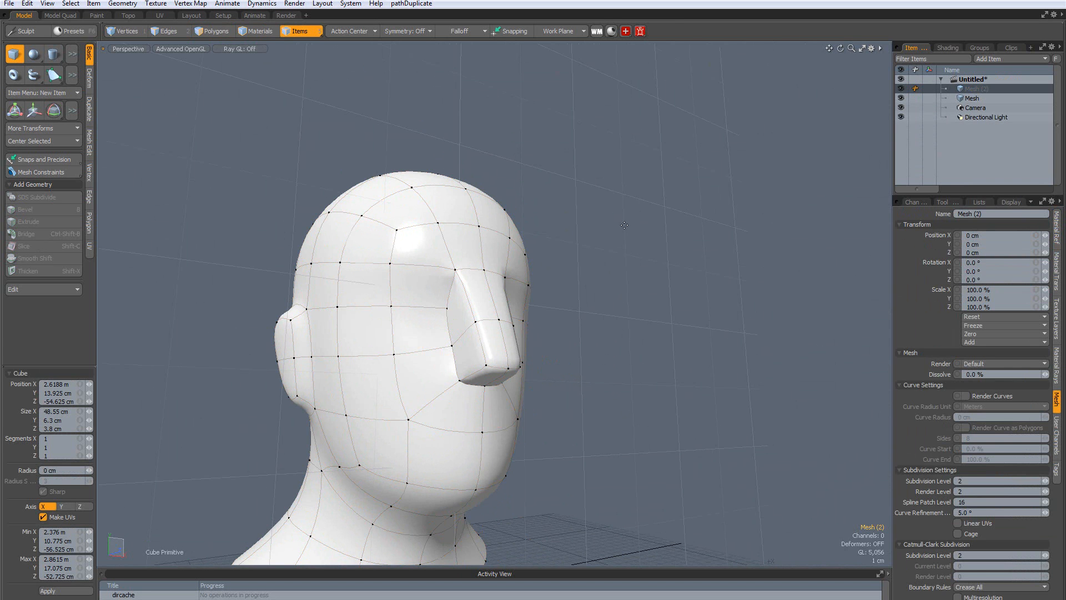
mouse_move(624, 225)
left_mouse_down("ctrl")
mouse_move(771, 250)
mouse_move(701, 249)
left_mouse_up("ctrl")
key("space")
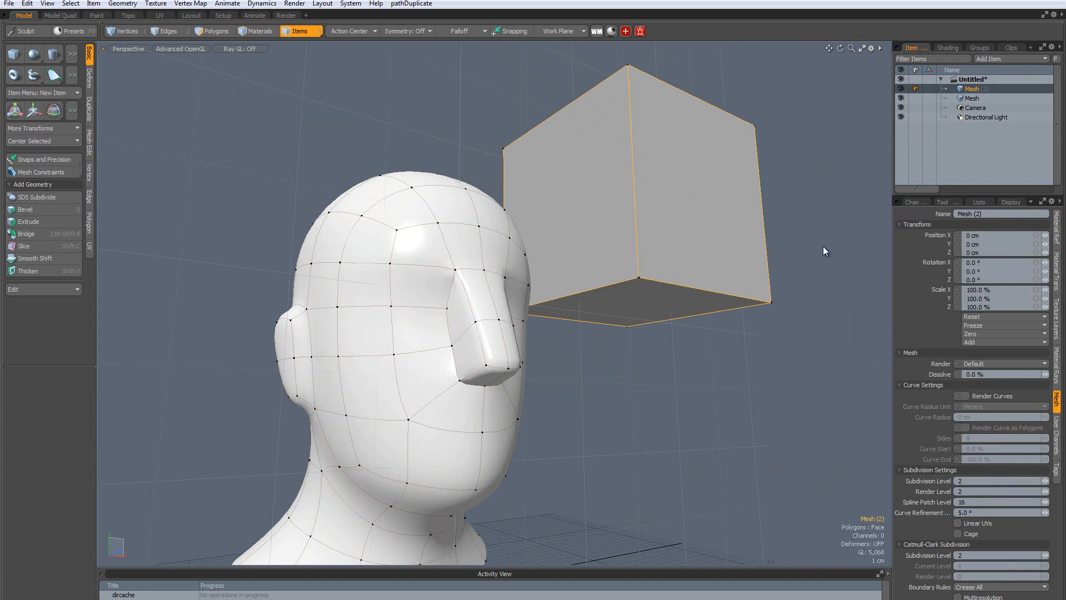
left_click(992, 98)
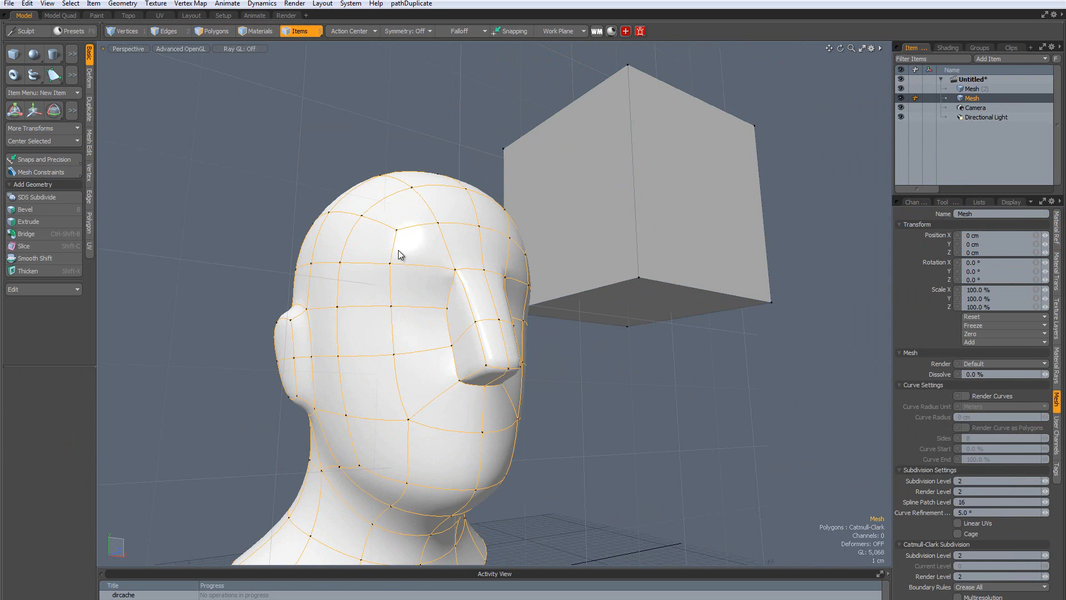
left_click_drag(595, 250, 571, 395, "alt")
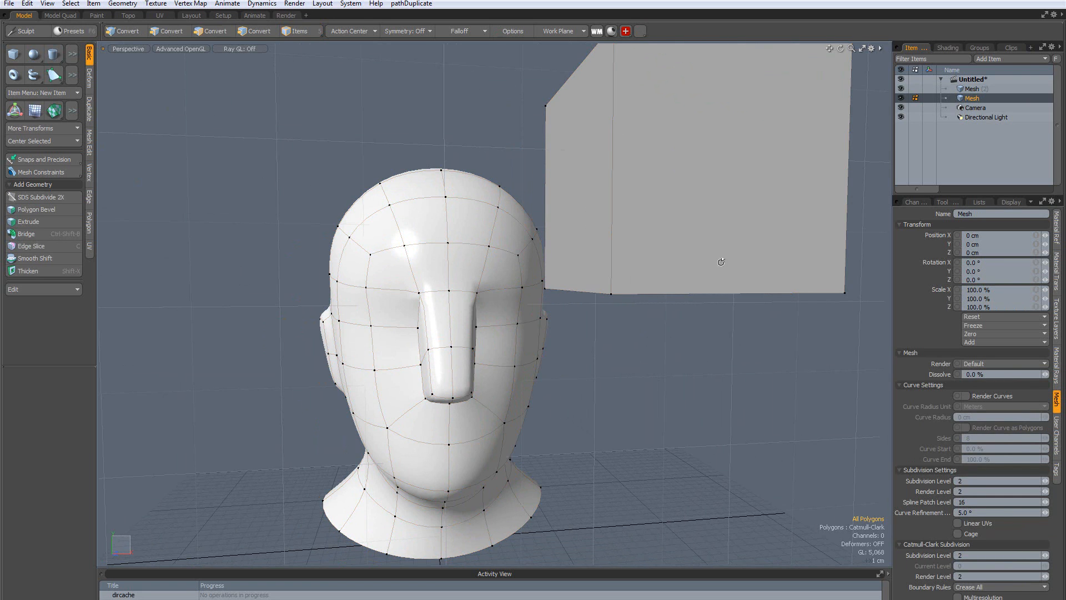
double_click(1011, 98)
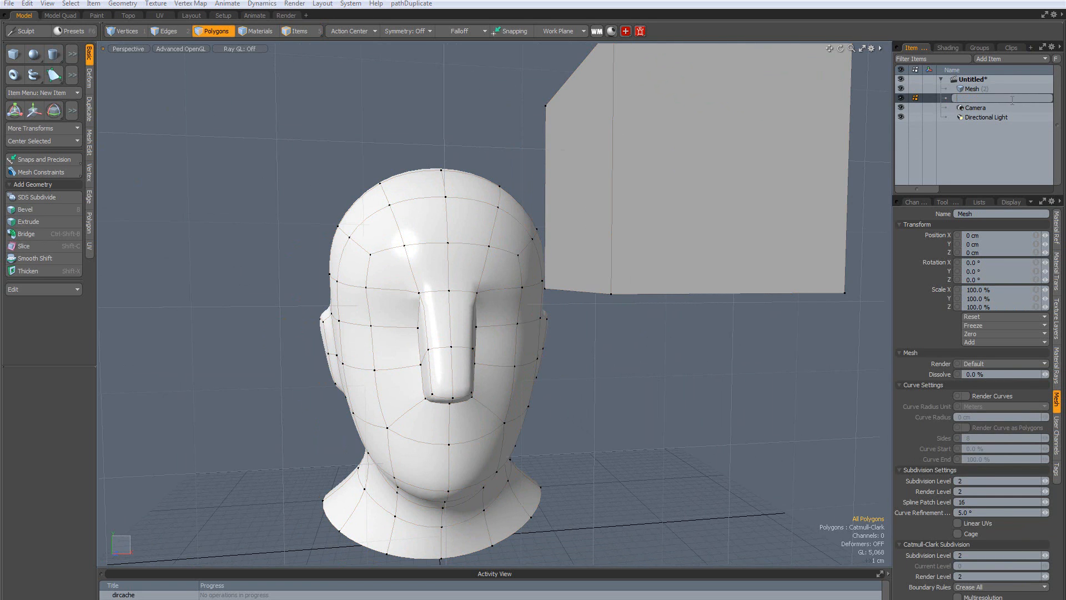
left_click(1020, 147)
key("h")
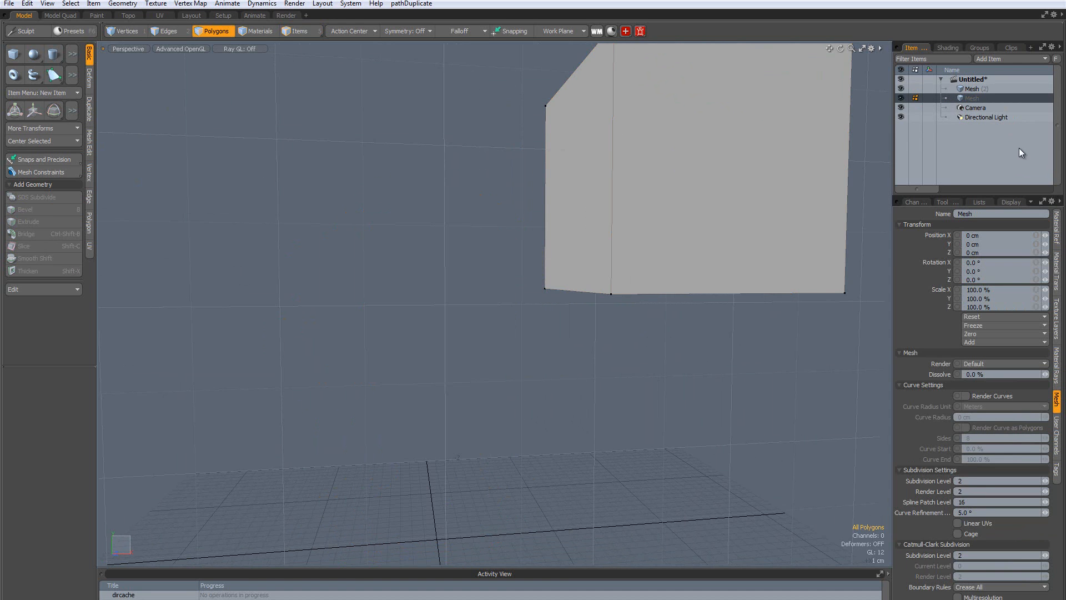
key("ctrl+z")
Delete the mesh item that holds the cube, and select the head's mesh item
left_click(991, 89)
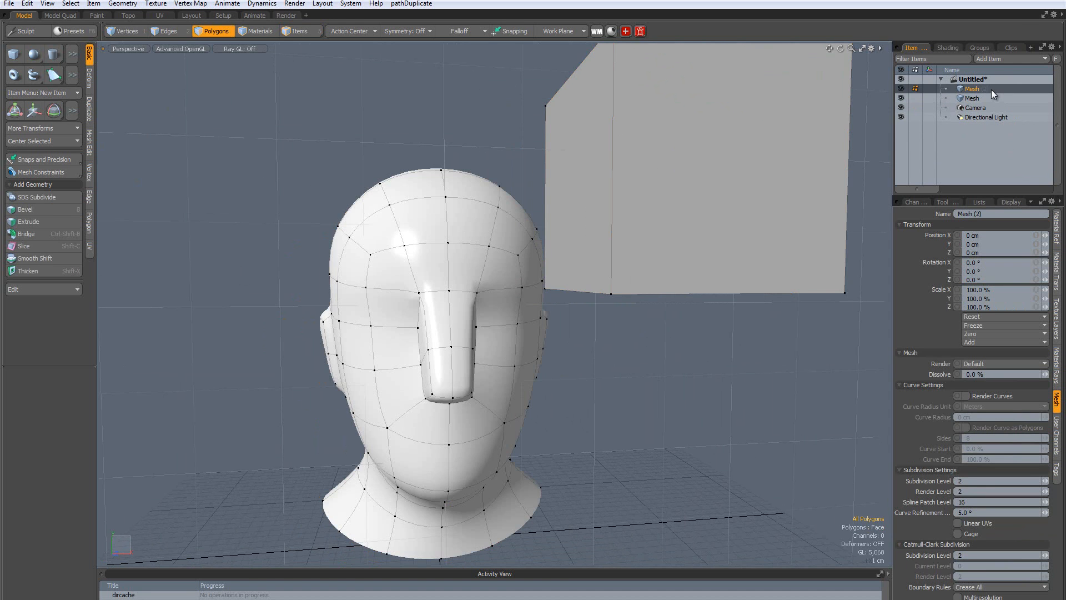
key("Delete")
mouse_move(661, 331)
left_mouse_down("alt")
mouse_move(597, 338)
mouse_move(557, 312)
mouse_move(665, 316)
mouse_move(671, 328)
left_mouse_up("alt")
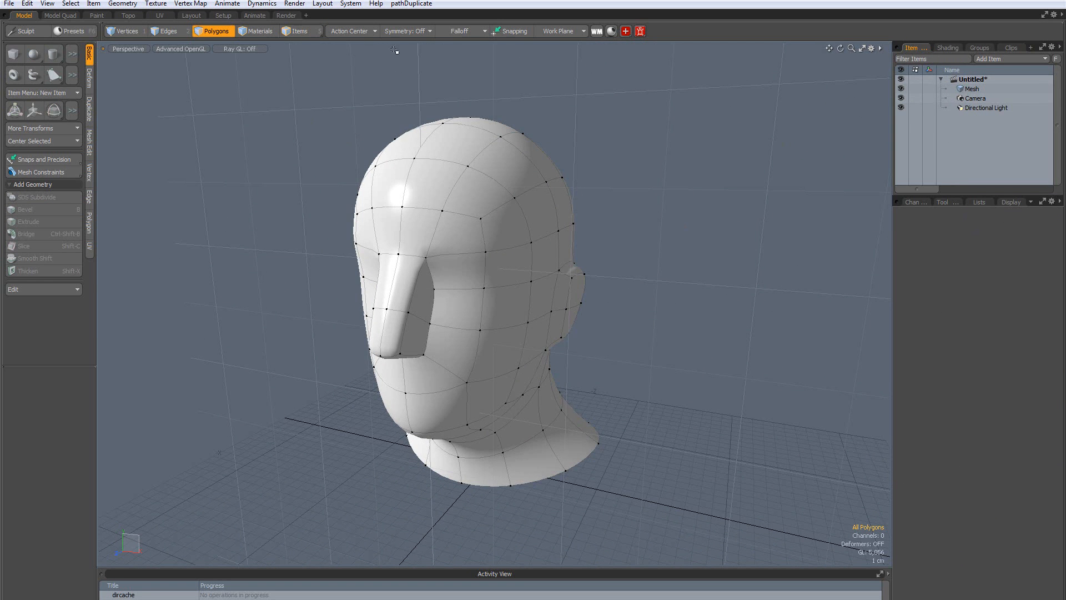
left_click(971, 88)
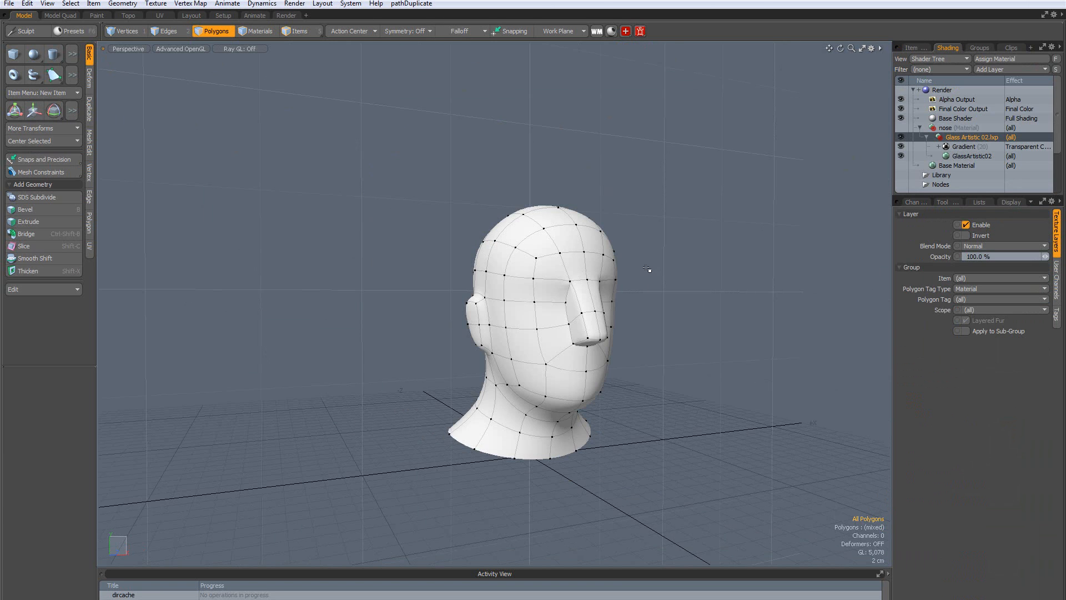
Orbit, pan and zoom the perspective view to examine the head mesh, ending on an enlarged front view
left_click_drag(611, 360, 706, 367, "alt")
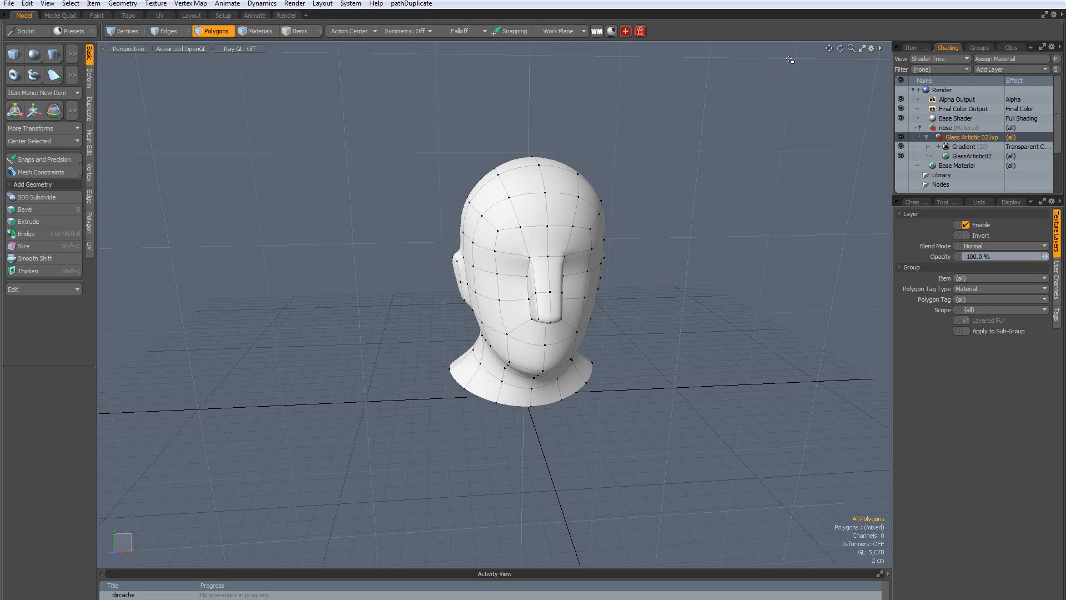
left_click_drag(831, 48, 960, 36)
left_click_drag(714, 188, 536, 272, "alt")
left_click_drag(661, 316, 608, 317, "alt+shift")
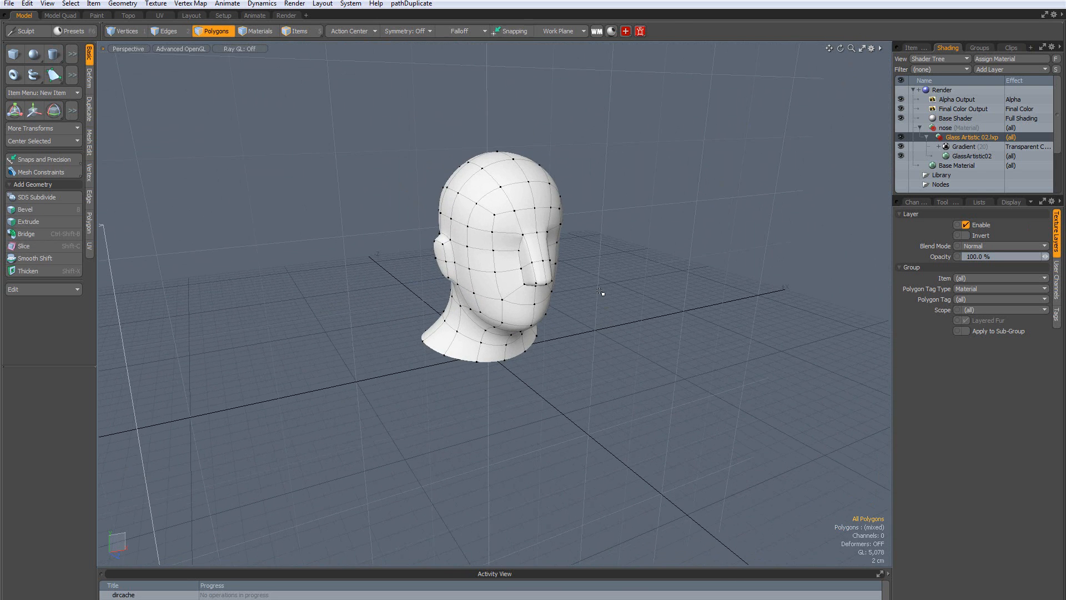
key("ctrl")
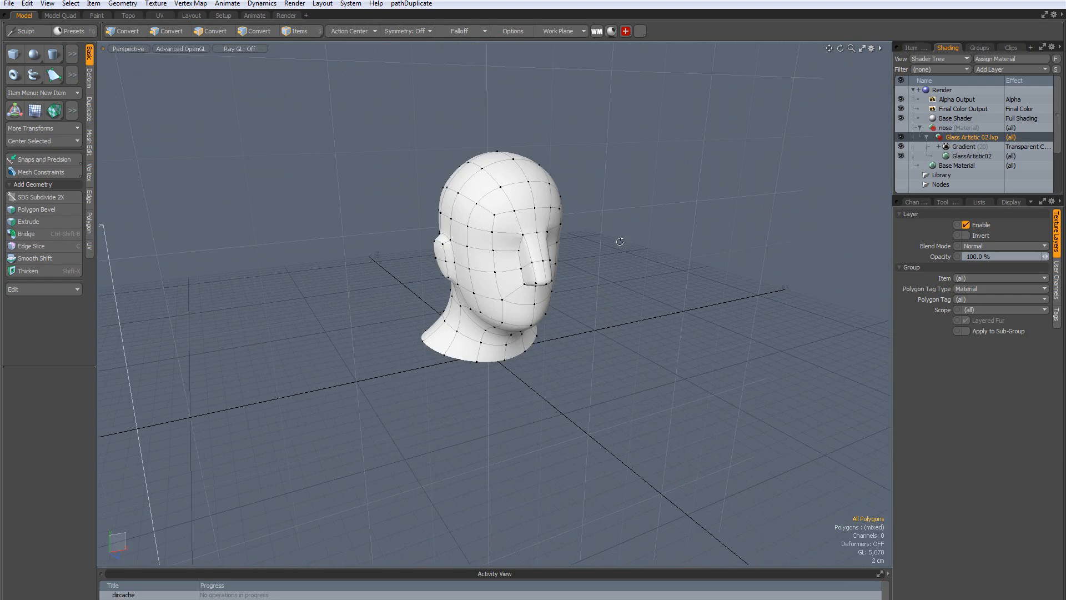
left_click_drag(620, 241, 553, 273, "alt")
scroll(508, 271, "down", 3)
scroll(548, 257, "up", 3)
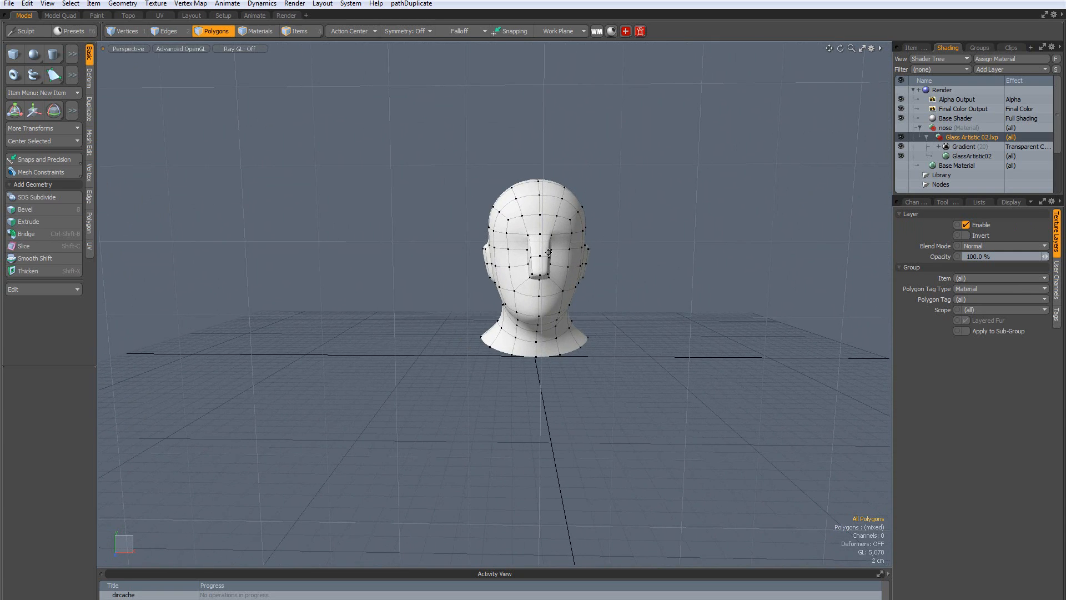
left_click_drag(523, 216, 464, 185, "alt+shift")
scroll(479, 215, "up", 8)
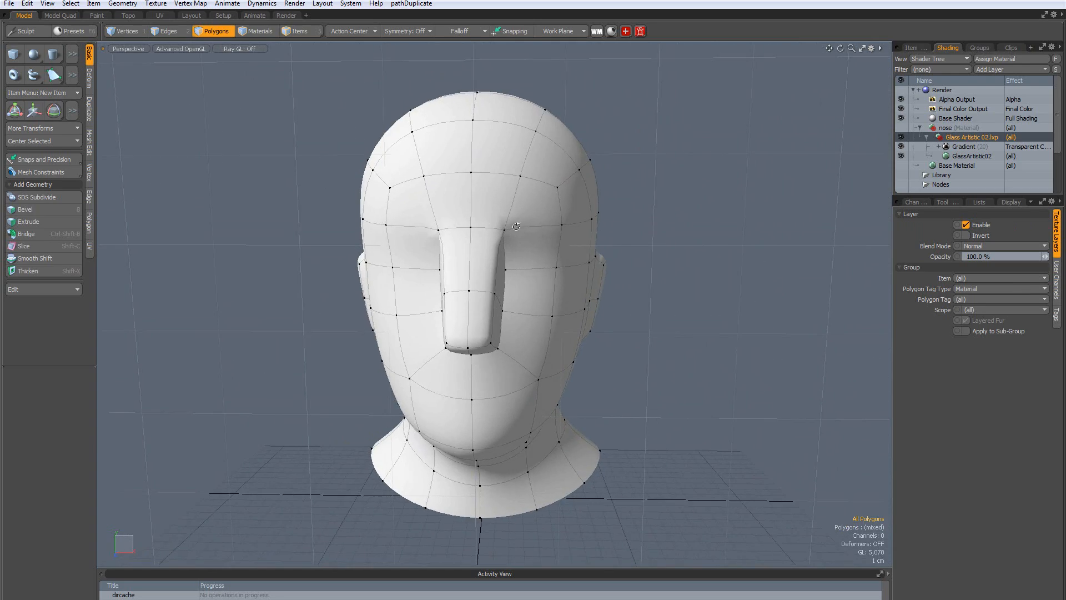
Examine the head from front and three-quarter angles at different viewing distances
left_click_drag(587, 242, 822, 250, "alt")
left_click_drag(491, 282, 459, 256, "alt")
scroll(564, 239, "up", 5)
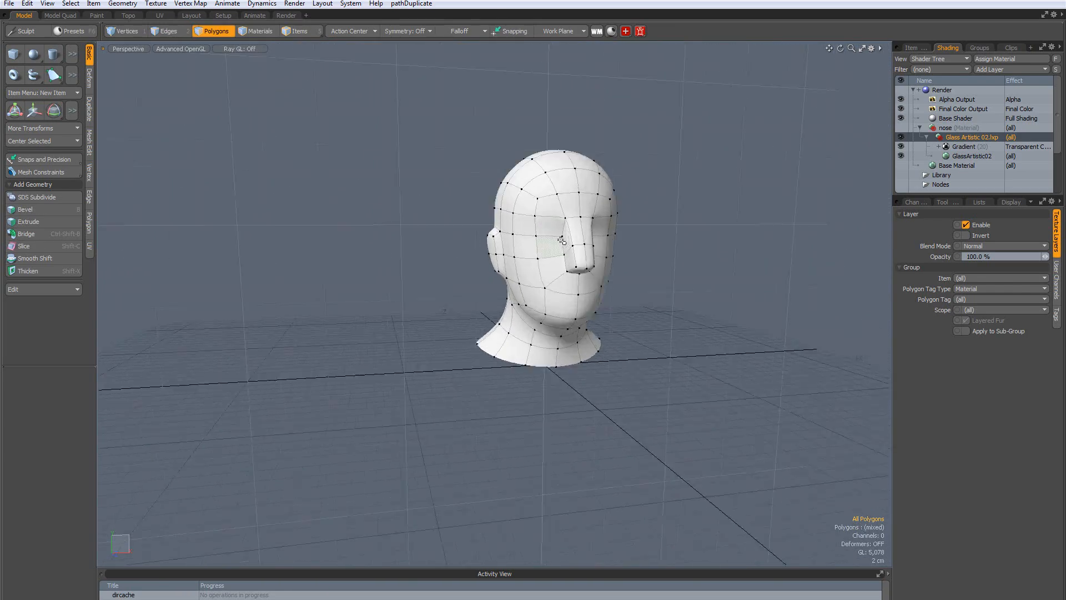
scroll(564, 238, "down", 4)
scroll(565, 238, "up", 4)
scroll(565, 238, "up", 1)
scroll(565, 237, "down", 5)
scroll(568, 236, "up", 4)
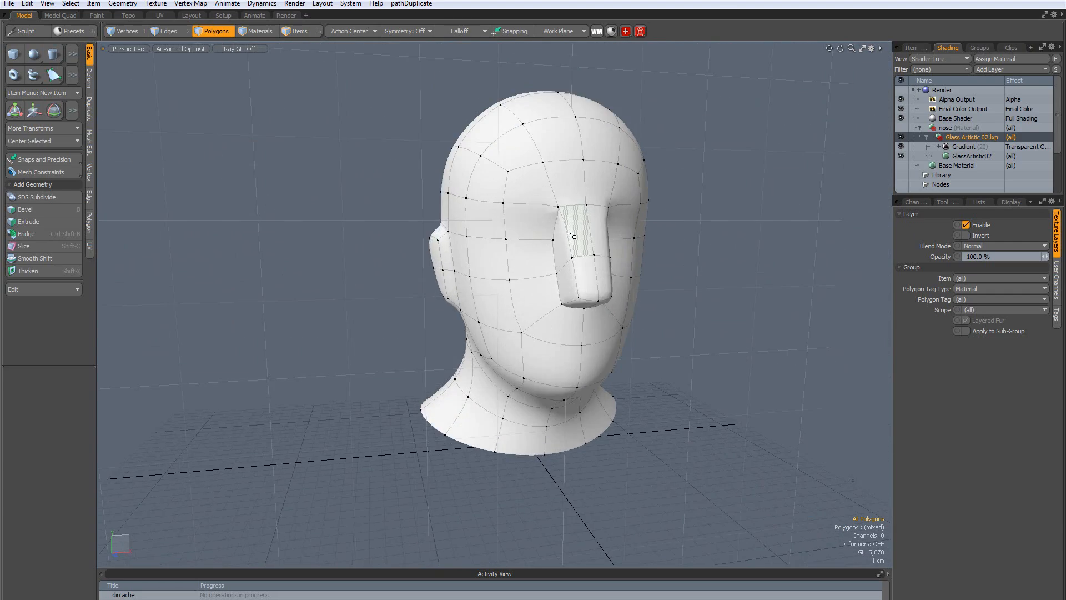
left_click_drag(603, 261, 557, 376, "alt")
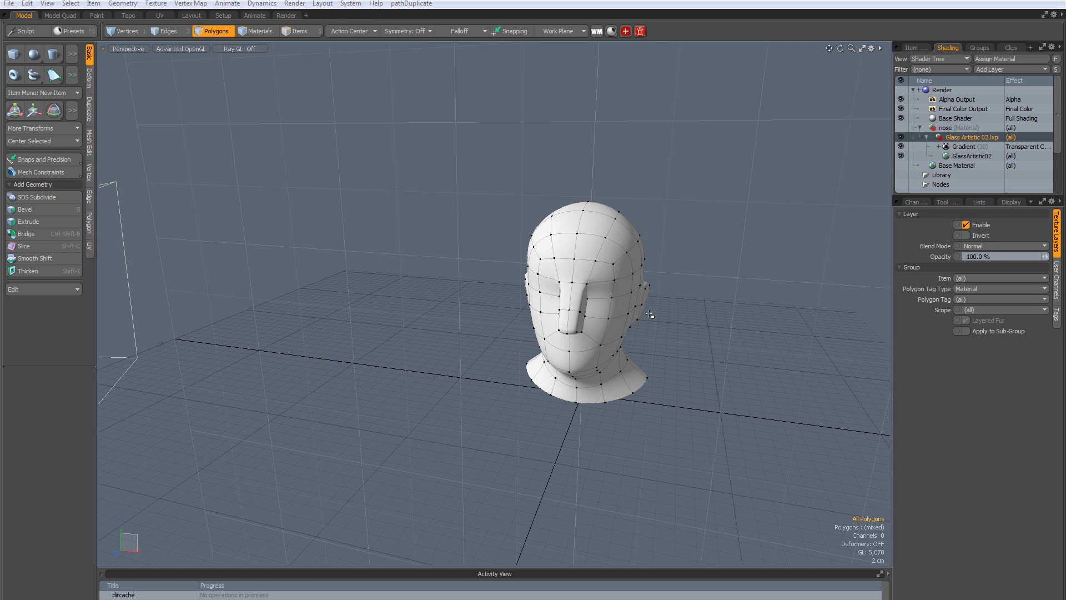
left_click_drag(636, 404, 604, 385, "alt")
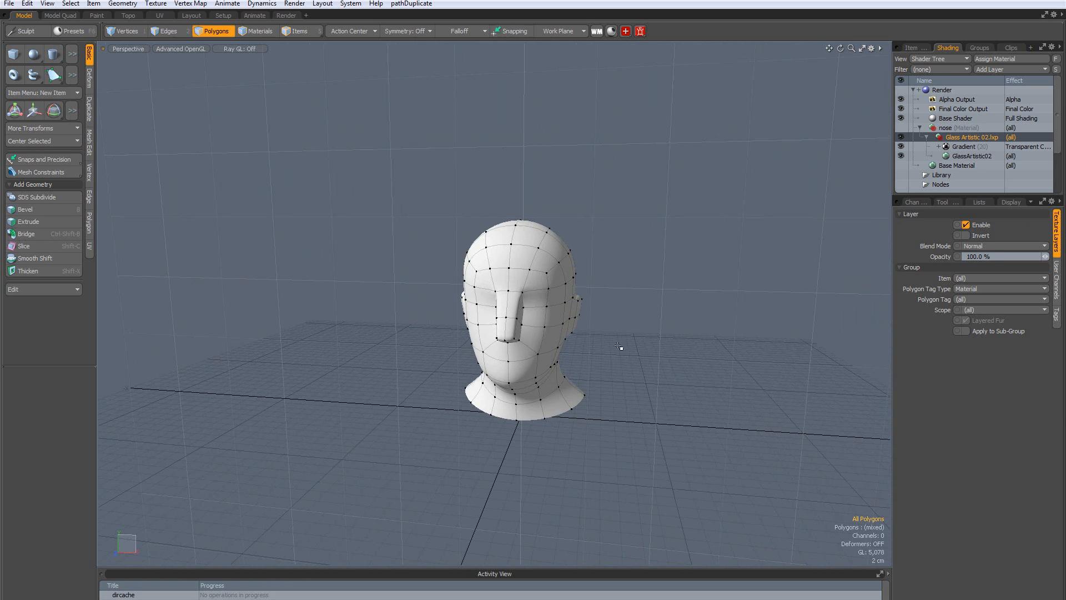
Show the scene's item list, and navigate around the camera and head until the head is out of view
left_click(912, 47)
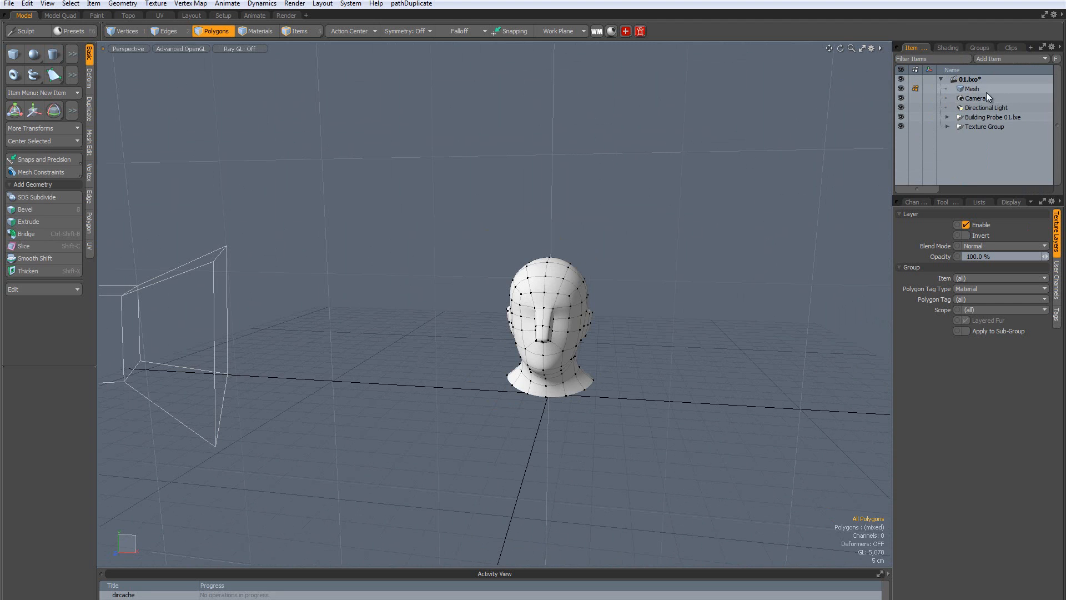
left_click_drag(556, 266, 499, 256, "alt")
scroll(564, 361, "up", 5)
left_click_drag(564, 362, 495, 412, "alt")
scroll(495, 412, "up", 5)
left_click_drag(555, 334, 671, 233, "alt")
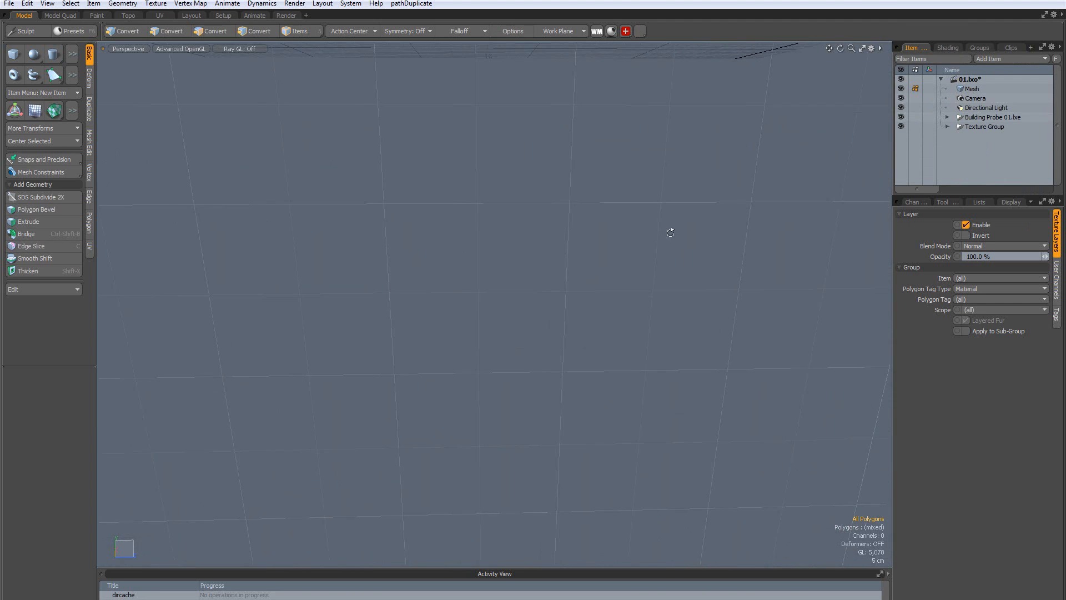
scroll(423, 324, "down", 5)
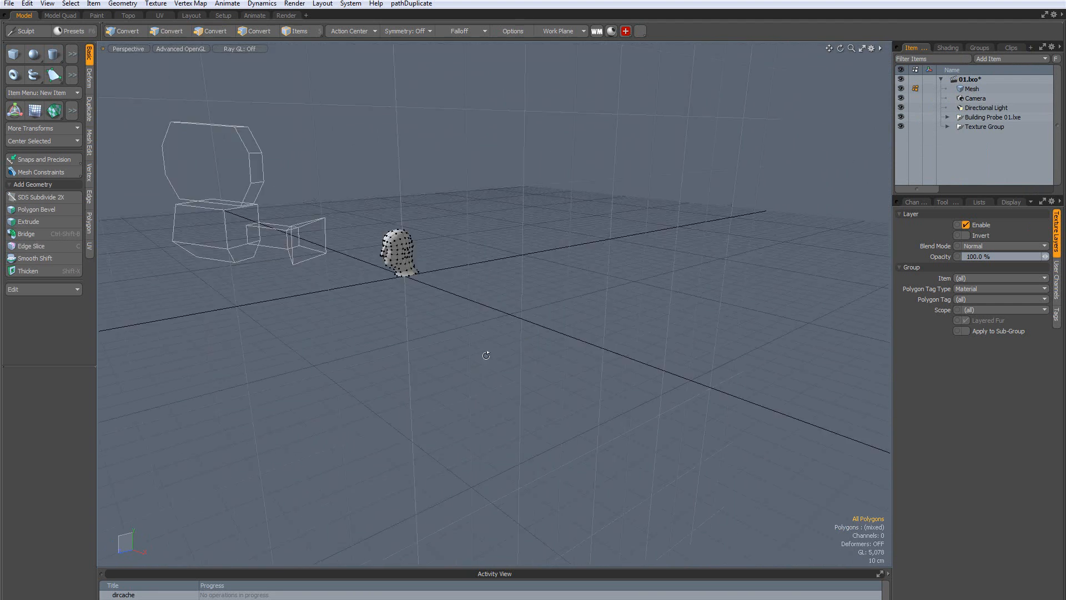
left_click_drag(485, 352, 733, 352, "alt")
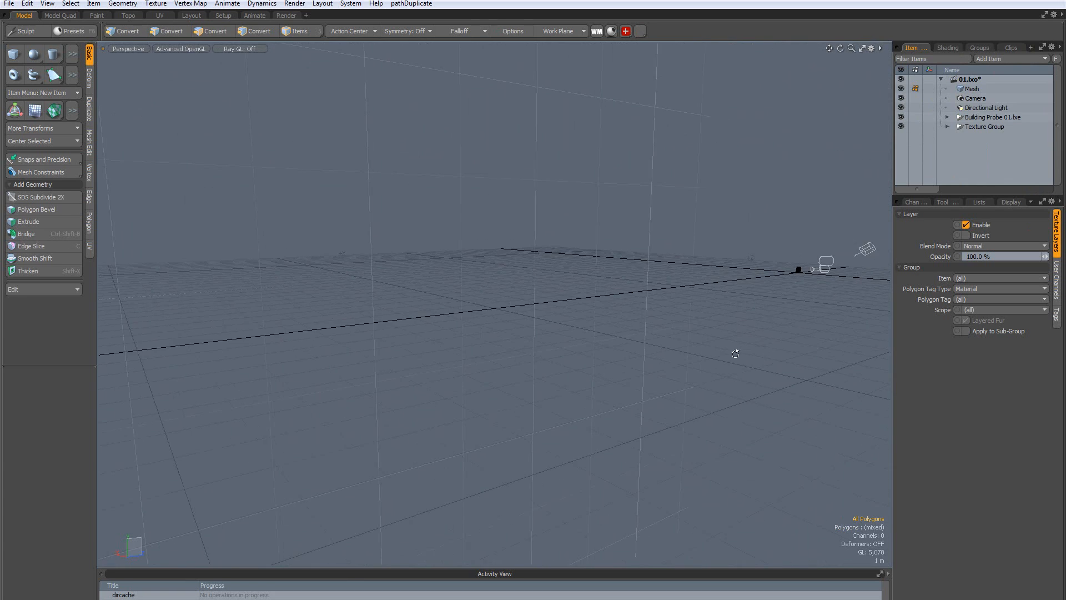
scroll(626, 312, "down", 5)
left_click_drag(693, 304, 374, 402, "alt")
scroll(454, 437, "up", 5)
scroll(454, 437, "up", 3)
left_click_drag(816, 254, 381, 323, "alt+shift")
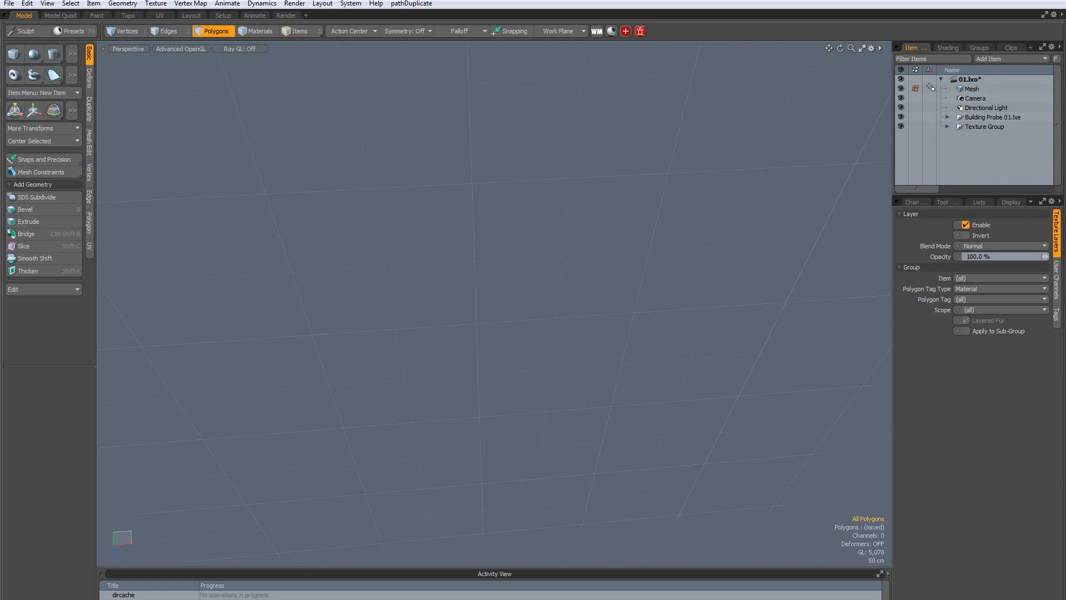
Select the head's mesh item, fit it in the perspective view, and turn it to face front
left_click(972, 88)
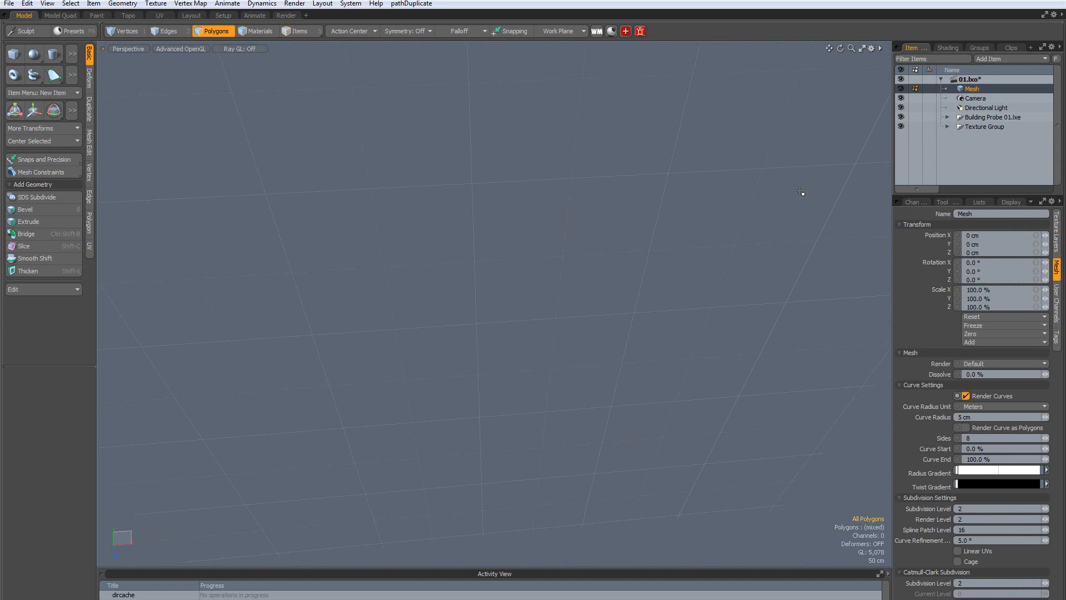
key("a")
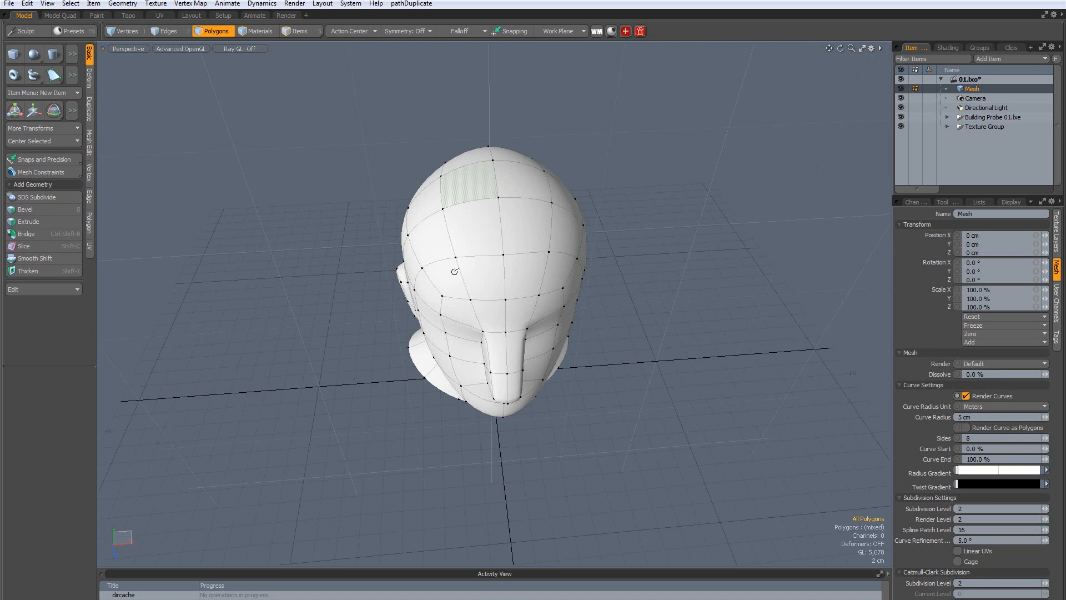
left_click_drag(458, 189, 355, 239, "alt")
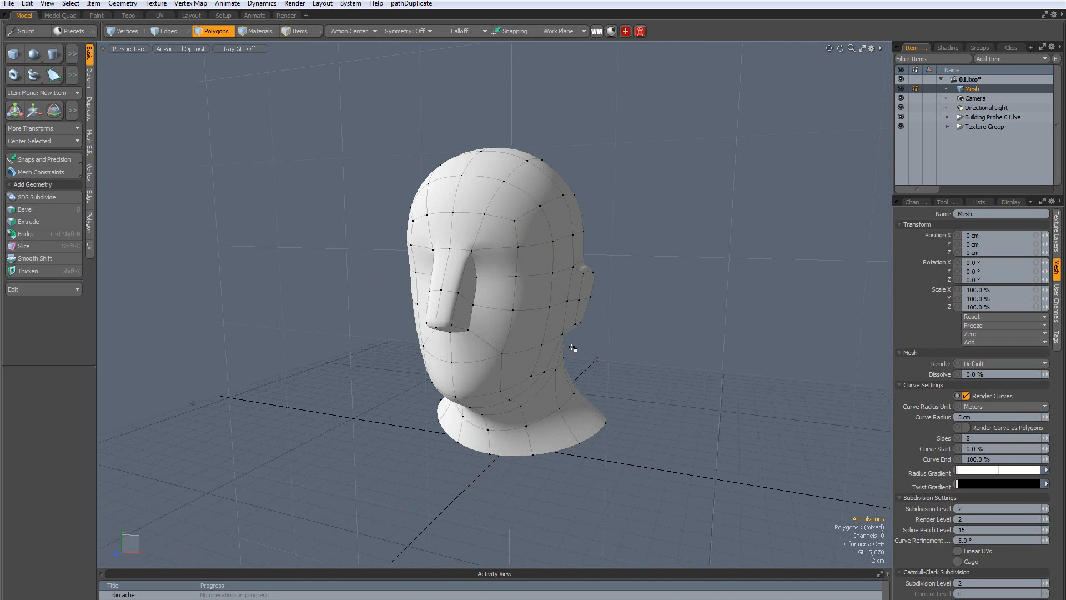
left_click_drag(564, 253, 478, 341, "alt")
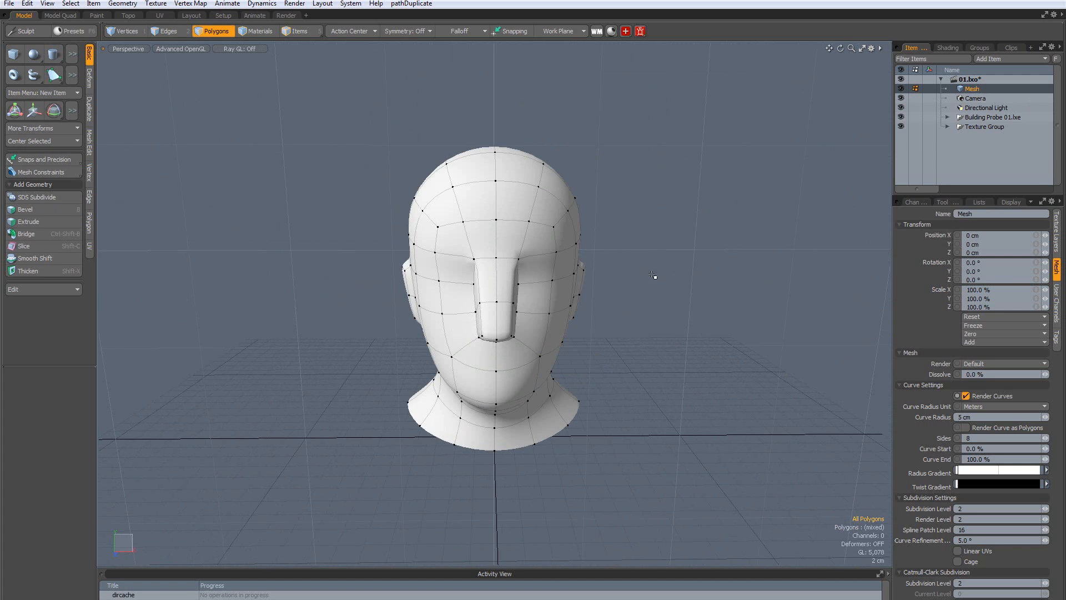
Select one polygon on the head's ear, frame the view on it, and fit the whole head again
left_click(586, 274)
key("shift+a")
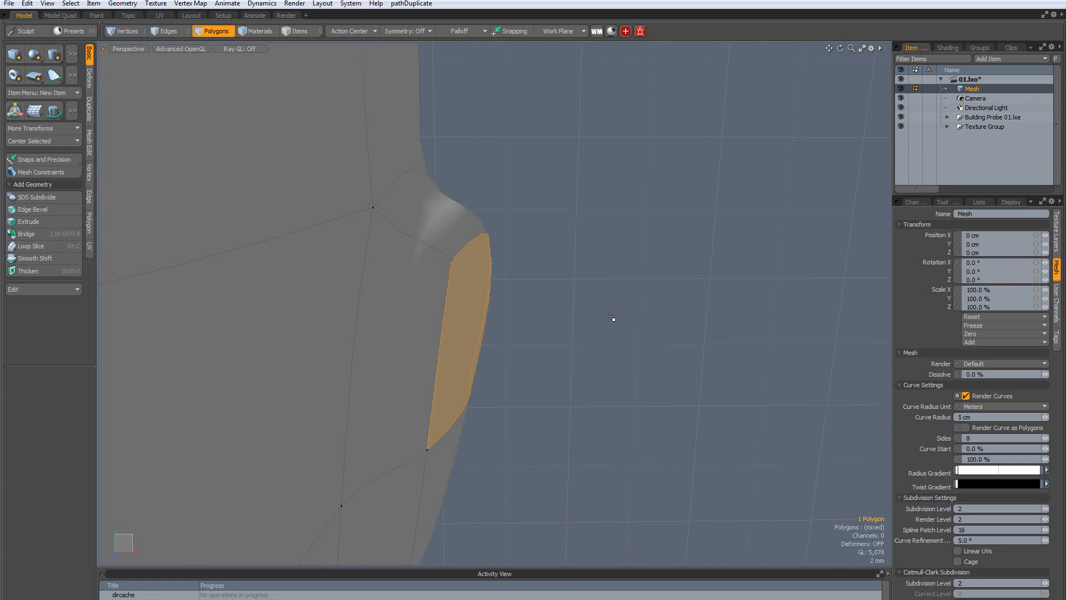
key("a")
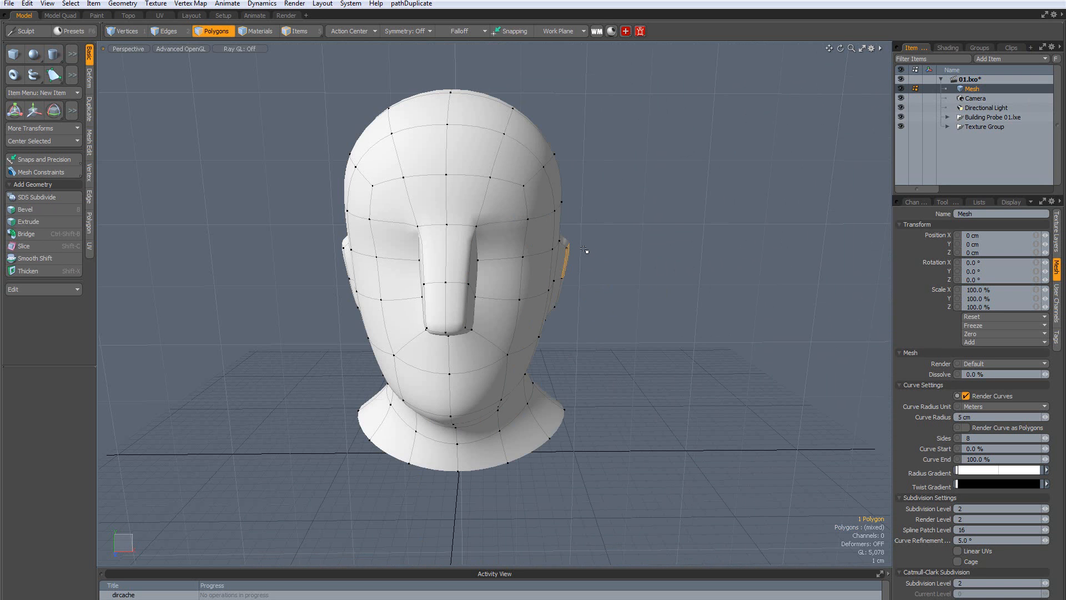
In edge mode, select six connected edges on the upper side of the head, and frame the view on them
left_click(172, 31)
left_click_drag(440, 143, 431, 112)
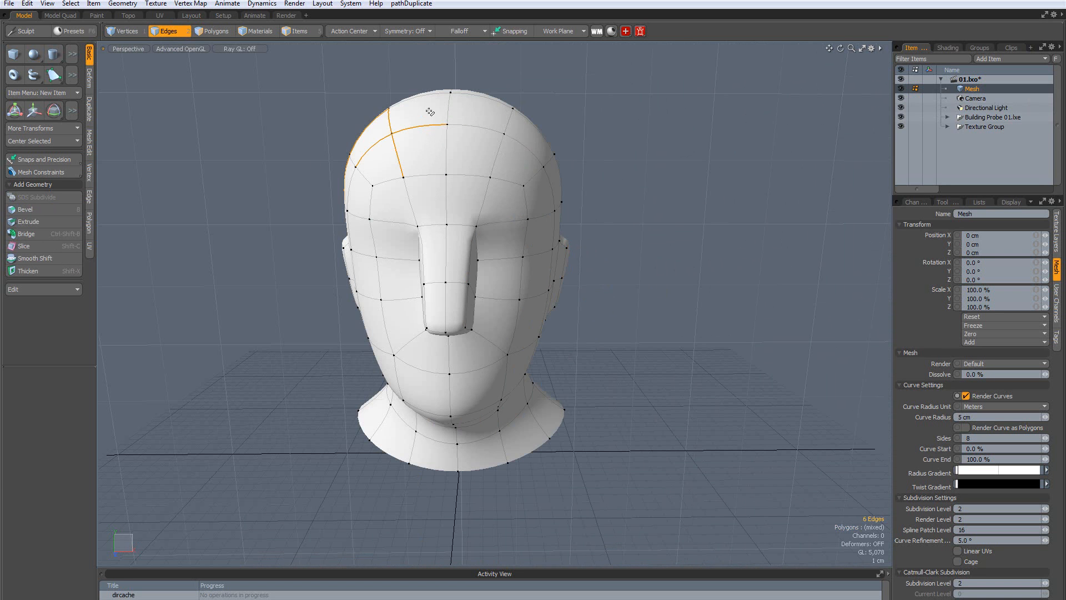
scroll(362, 184, "down", 5)
left_click_drag(362, 185, 437, 252, "alt")
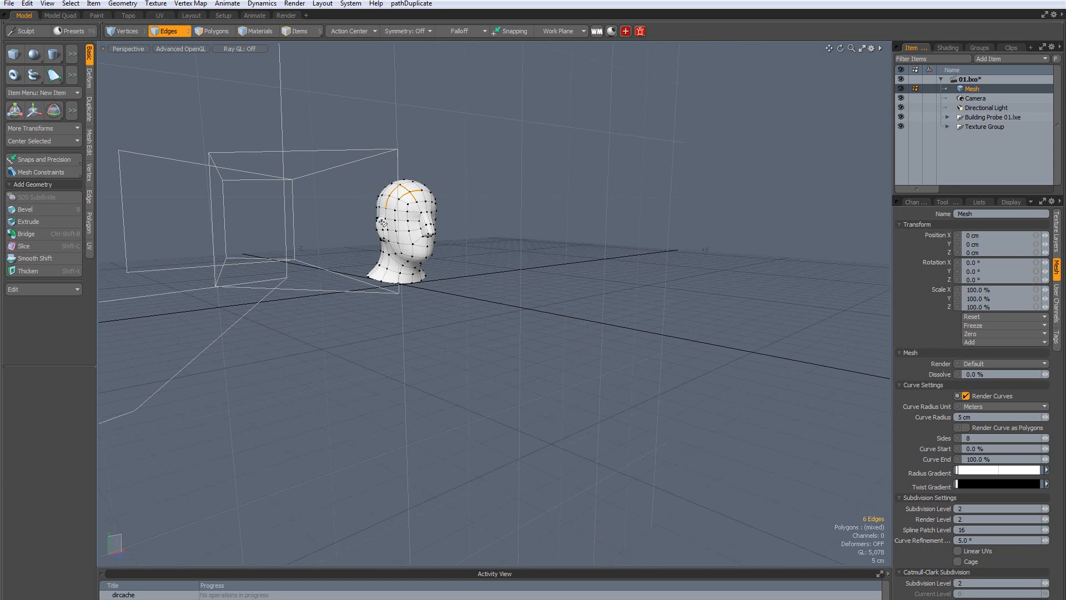
scroll(409, 207, "up", 2)
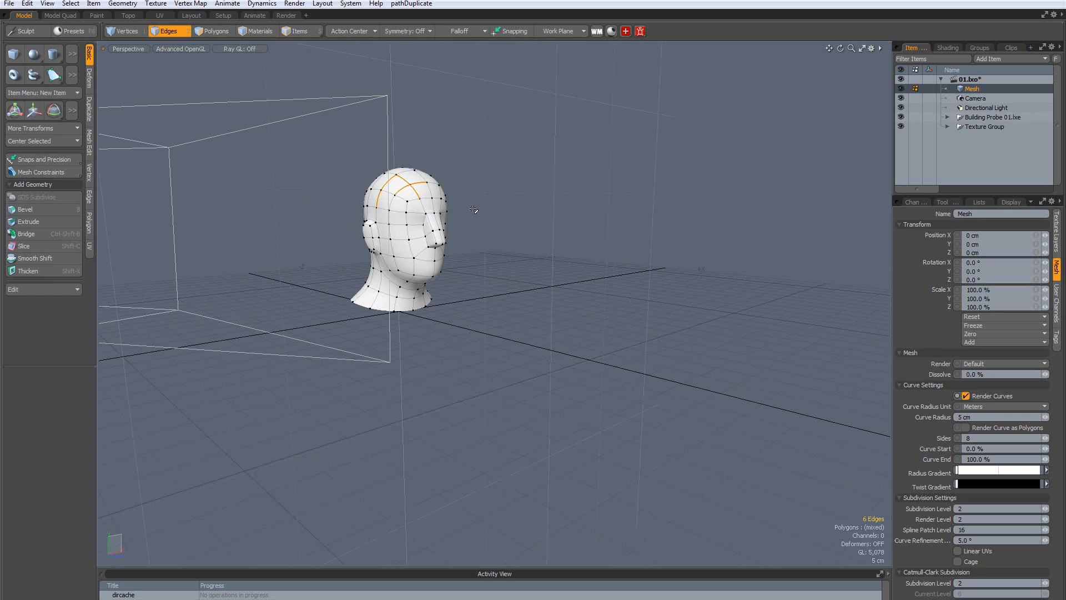
key("shift+a")
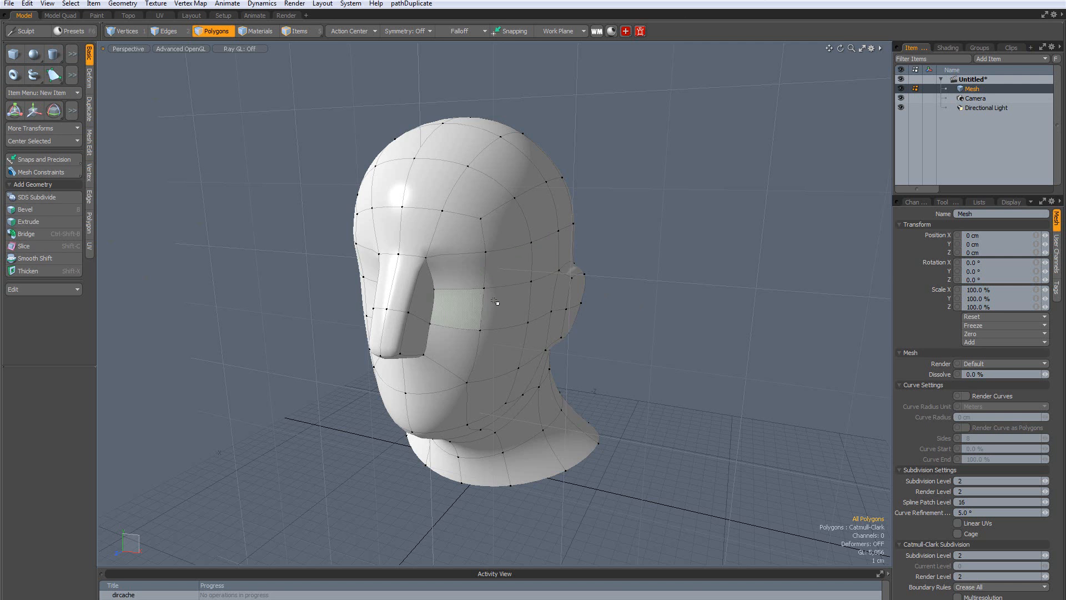
Draw the flat base of a Cube primitive beside the head, about 10.8 cm by 11.45 cm, in the head's mesh item
left_click_drag(438, 318, 506, 332, "alt")
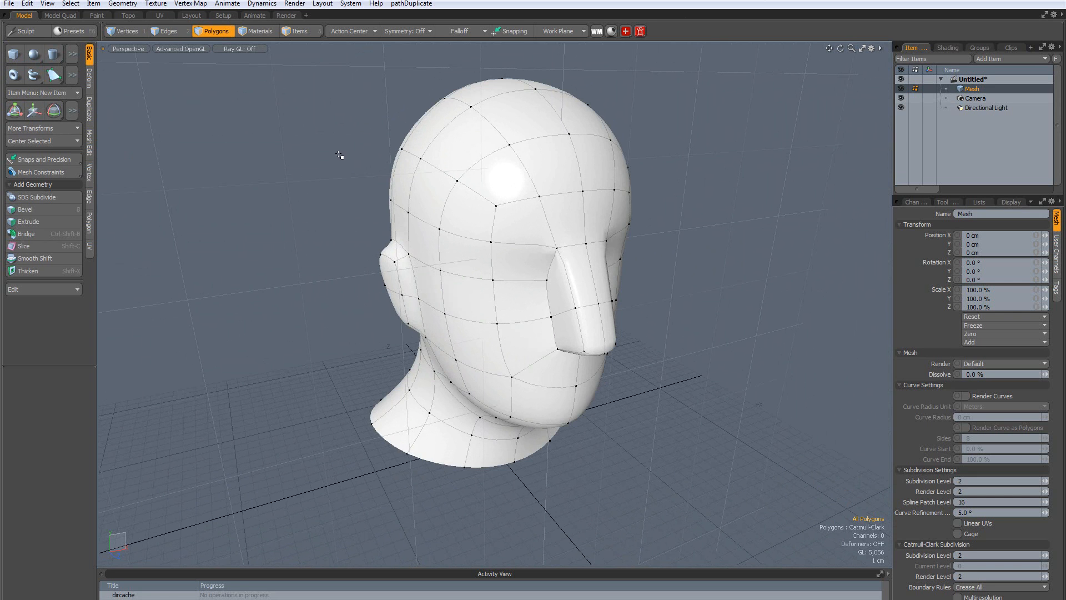
left_click(26, 52)
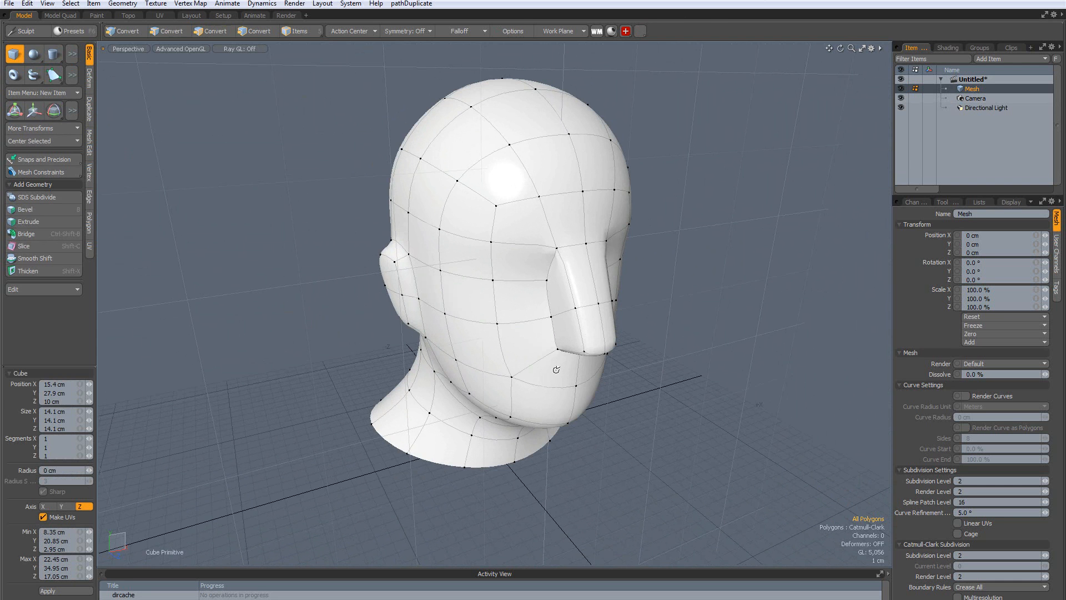
left_click_drag(554, 369, 483, 359, "alt")
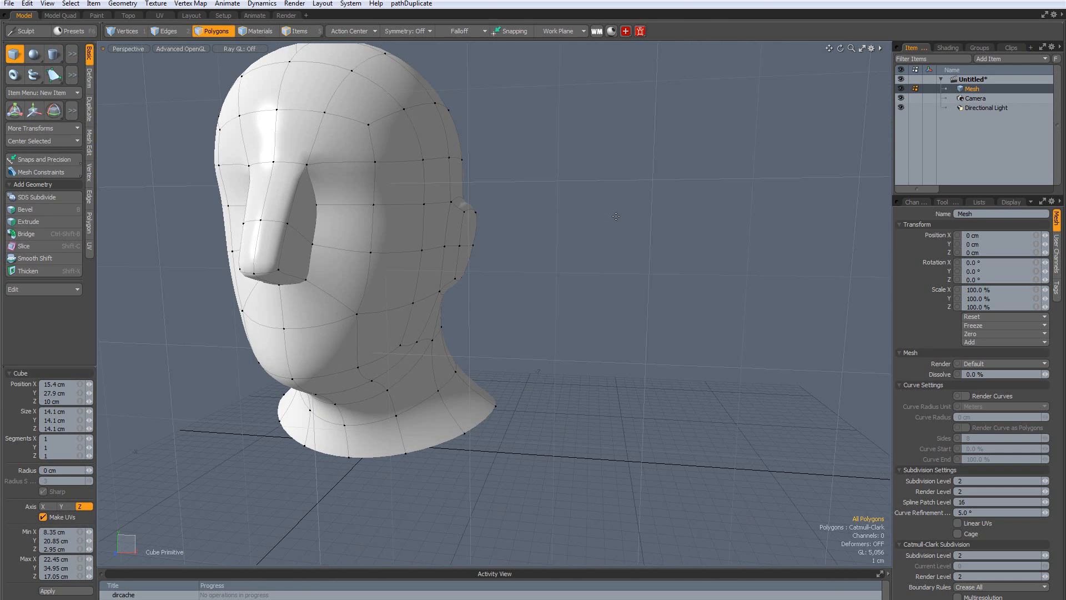
left_click_drag(616, 216, 643, 256, "alt")
left_click_drag(574, 382, 565, 369, "alt")
left_click_drag(528, 191, 486, 222)
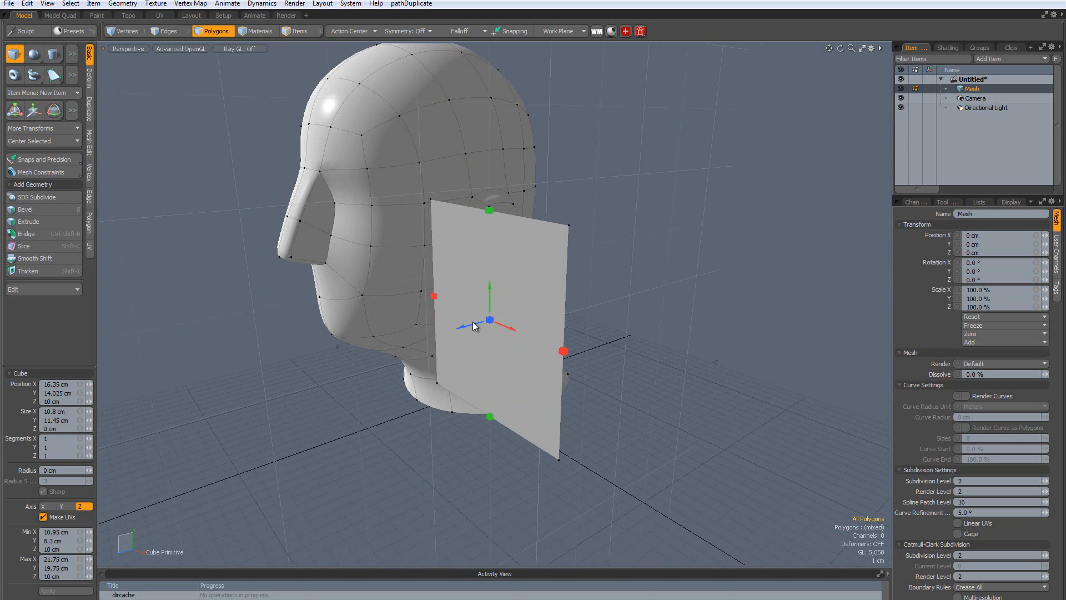
Pull the flat base out along Z into a solid box beside the head, and finish the Cube tool
left_click_drag(490, 321, 360, 354)
left_click_drag(326, 393, 553, 381, "alt")
scroll(553, 381, "down", 4)
key("space")
left_click_drag(659, 404, 575, 361, "alt")
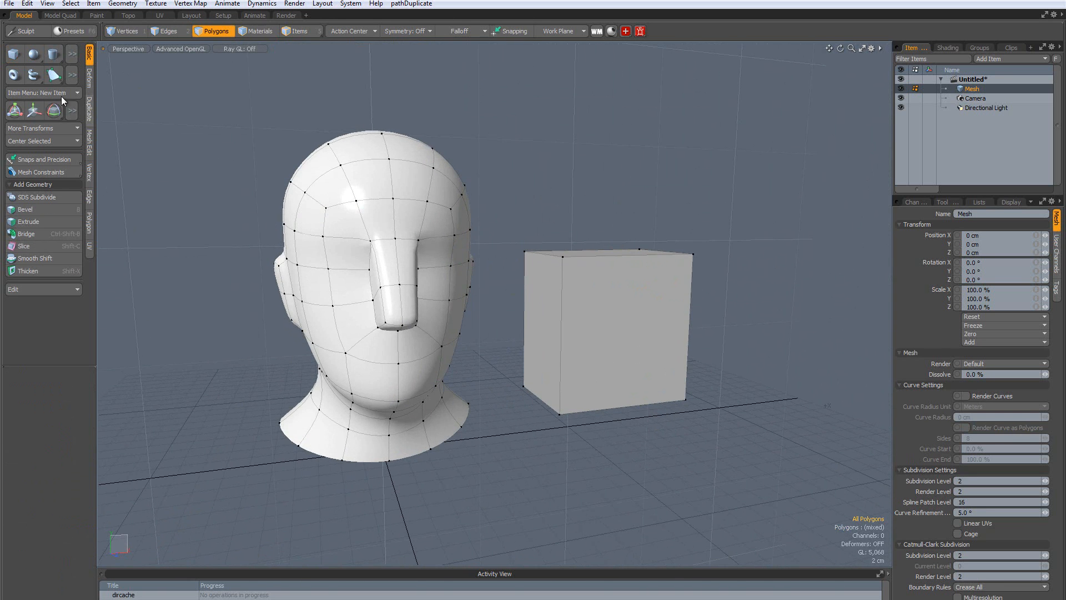
Draw a flat Cube primitive on the ear side of the head, about 11.45 cm by 12.45 cm, and finish the tool
left_click(19, 56)
left_click_drag(451, 288, 453, 321, "alt")
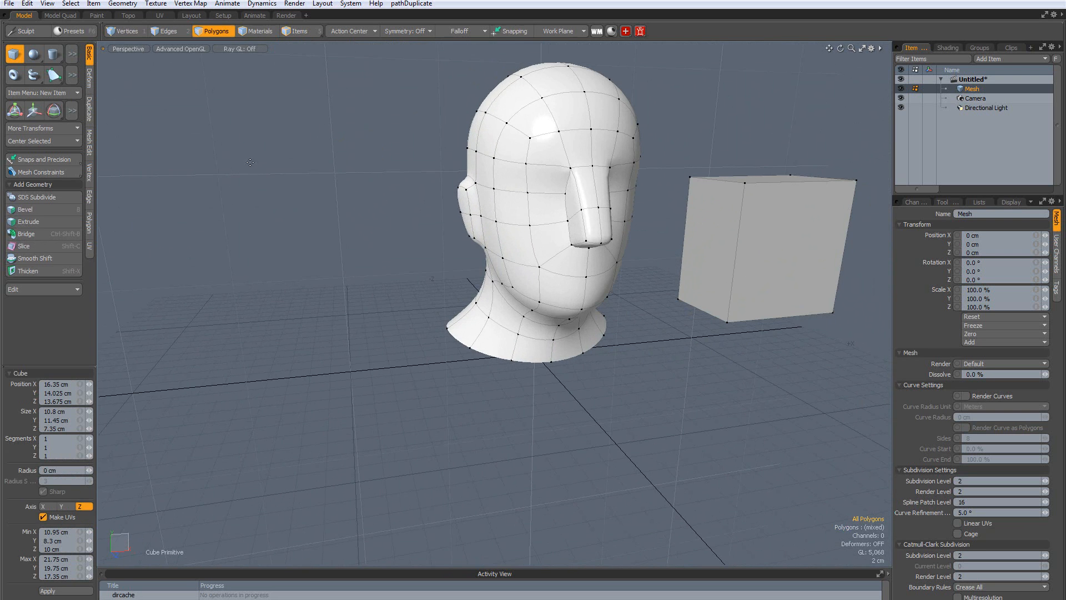
left_click_drag(246, 160, 383, 289)
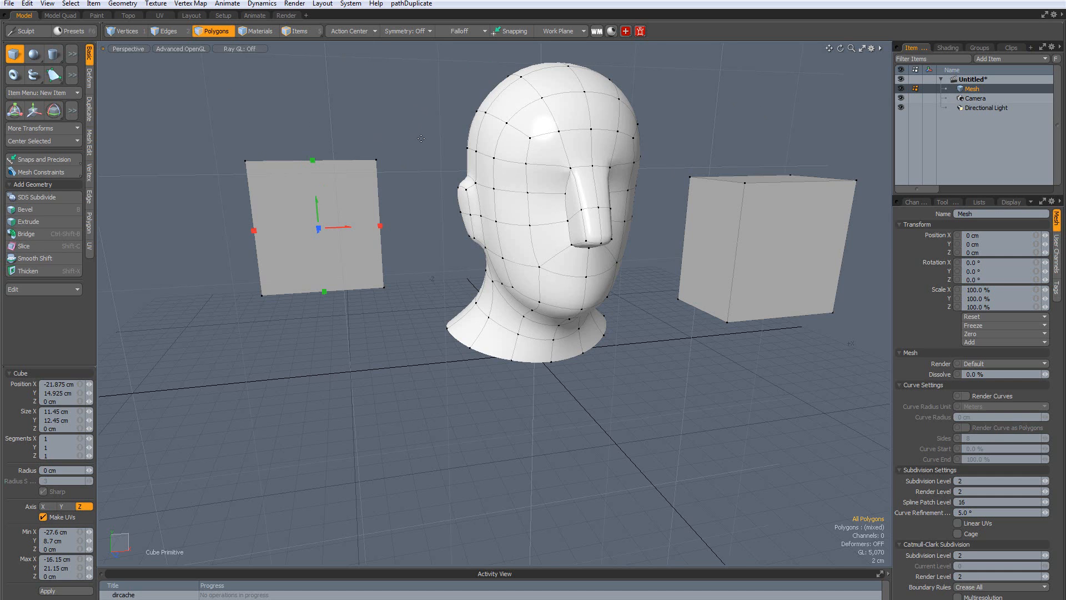
left_click_drag(421, 235, 378, 202, "alt")
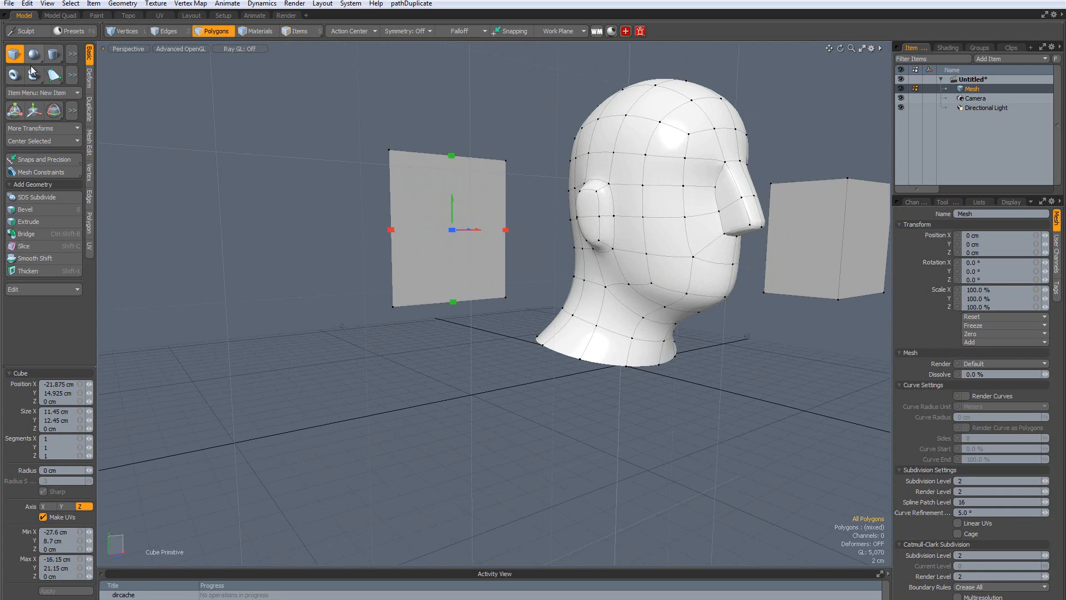
key("Escape")
key("Escape")
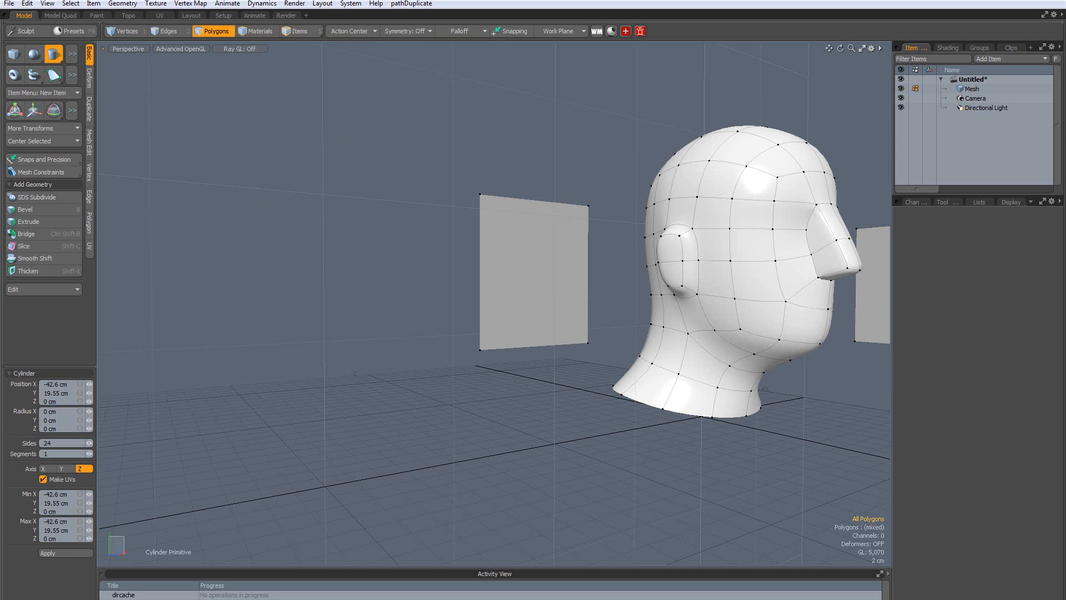
Try a Z-axis Cylinder primitive beside the flat square, about 5.2 cm by 5.7 cm in radius and 9.35 cm deep, and undo it
left_click_drag(250, 172, 333, 262)
left_click_drag(257, 214, 492, 251, "alt")
left_click(573, 31)
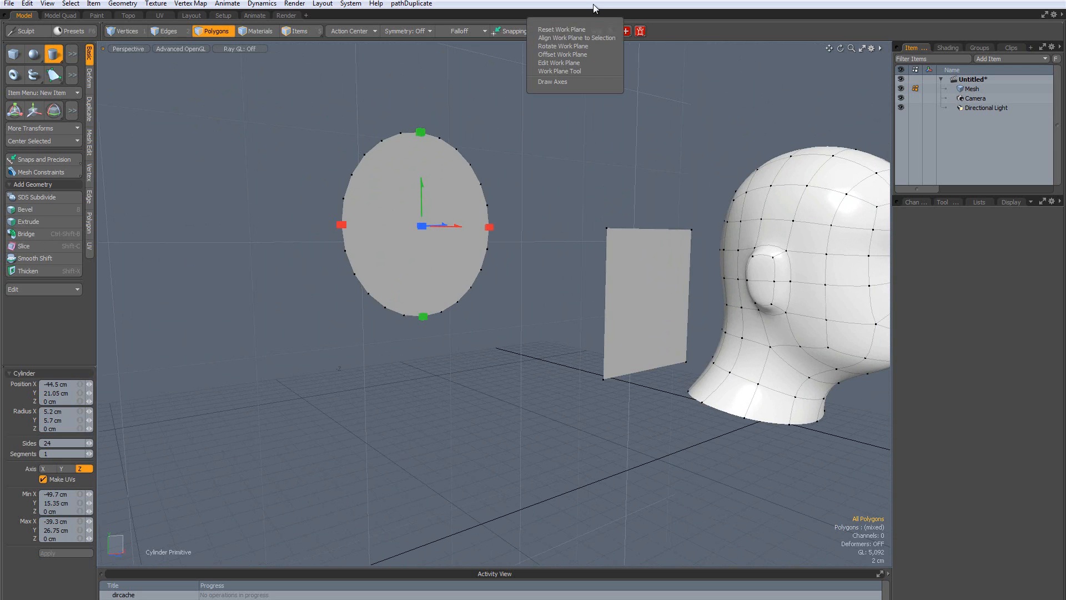
left_click(576, 31)
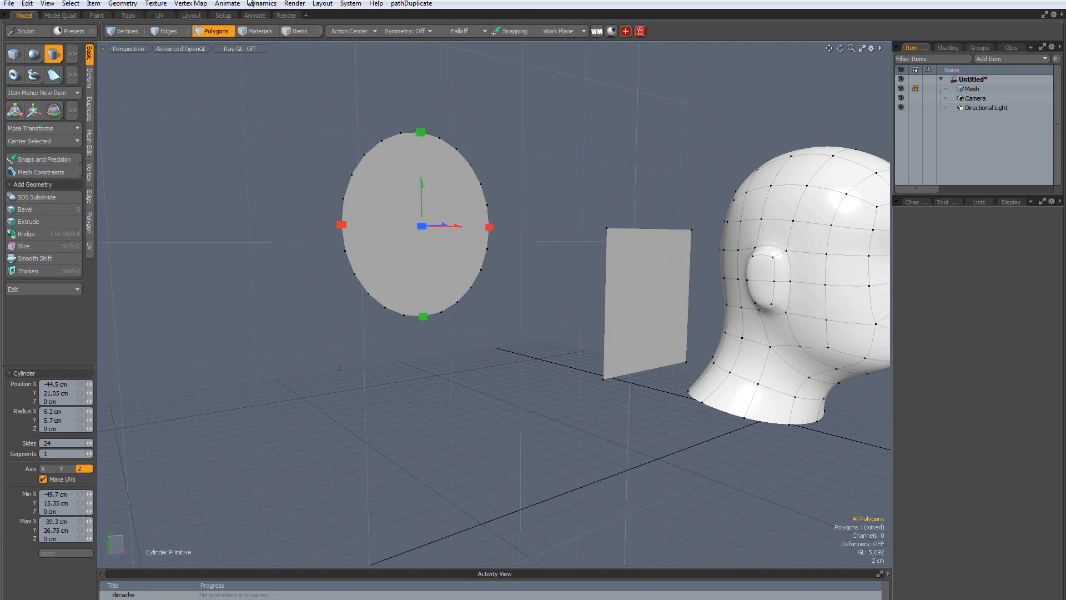
left_click_drag(422, 226, 517, 221)
left_click_drag(671, 266, 443, 226, "alt")
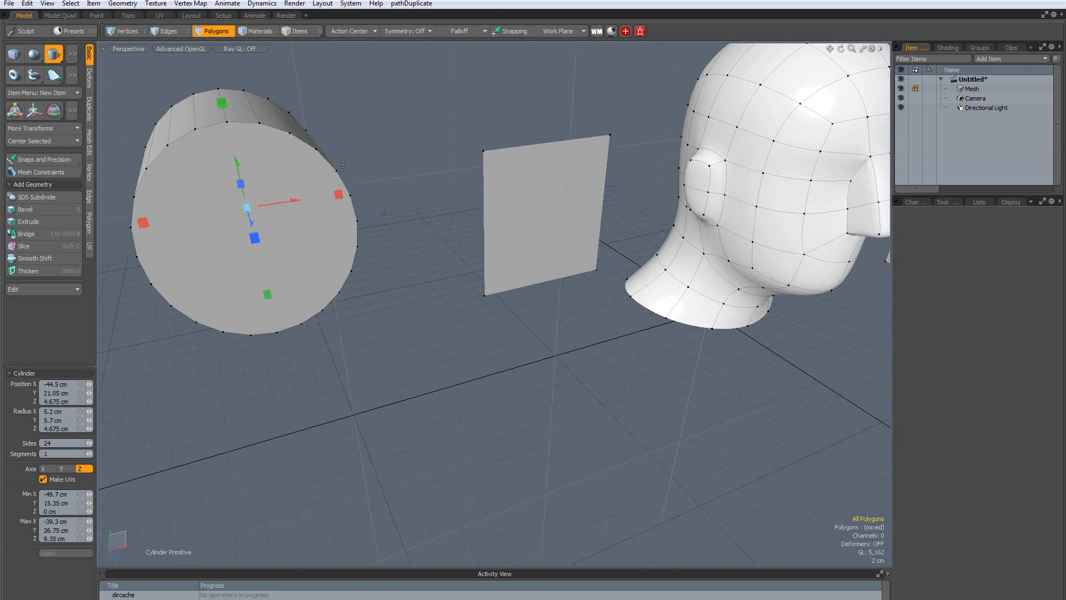
key("ctrl+z")
key("ctrl+z")
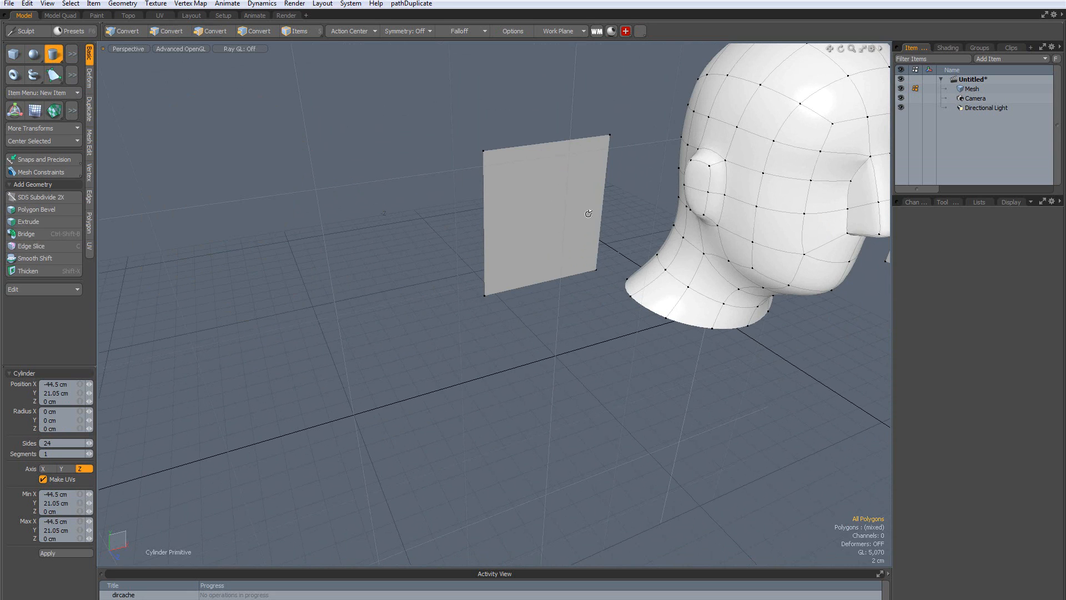
Try an upright Cylinder on the ground plane, about 8.25 cm by 9.15 cm in radius and 13.55 cm tall, undo it and finish the tool
left_click_drag(591, 214, 562, 301, "alt")
left_click_drag(493, 312, 457, 134, "alt")
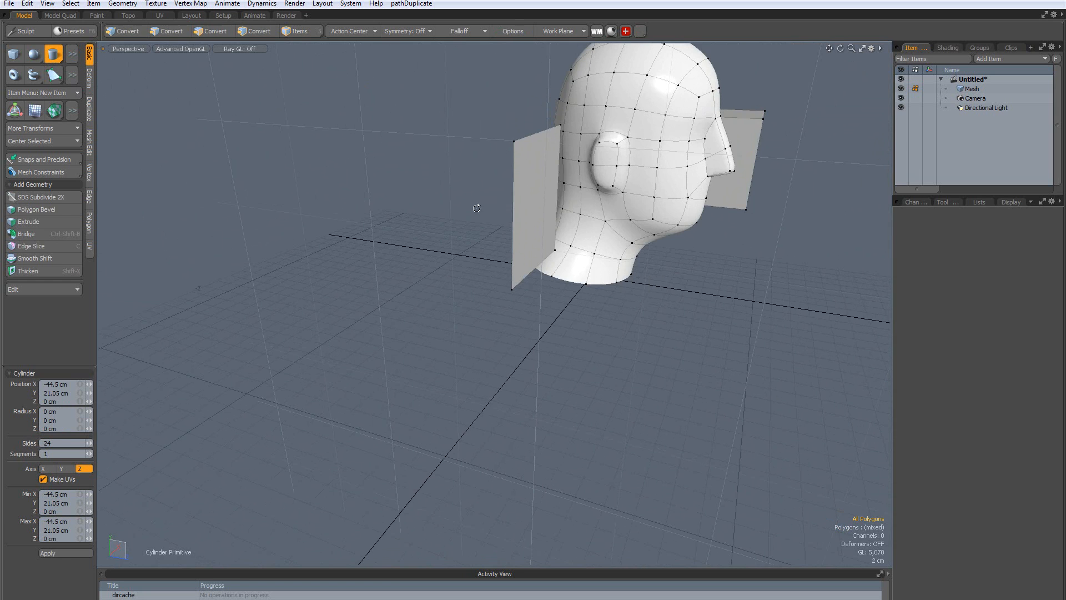
left_click_drag(476, 207, 379, 285, "alt")
left_click_drag(349, 349, 388, 282)
left_click_drag(331, 368, 334, 209)
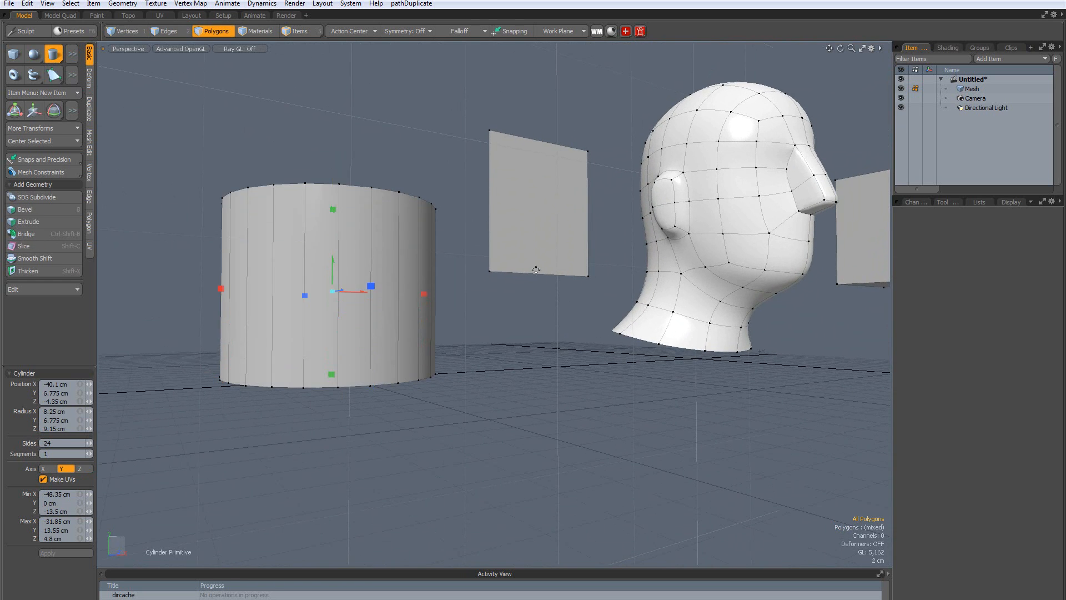
key("ctrl+z")
key("ctrl+z")
left_click_drag(259, 261, 189, 326, "alt")
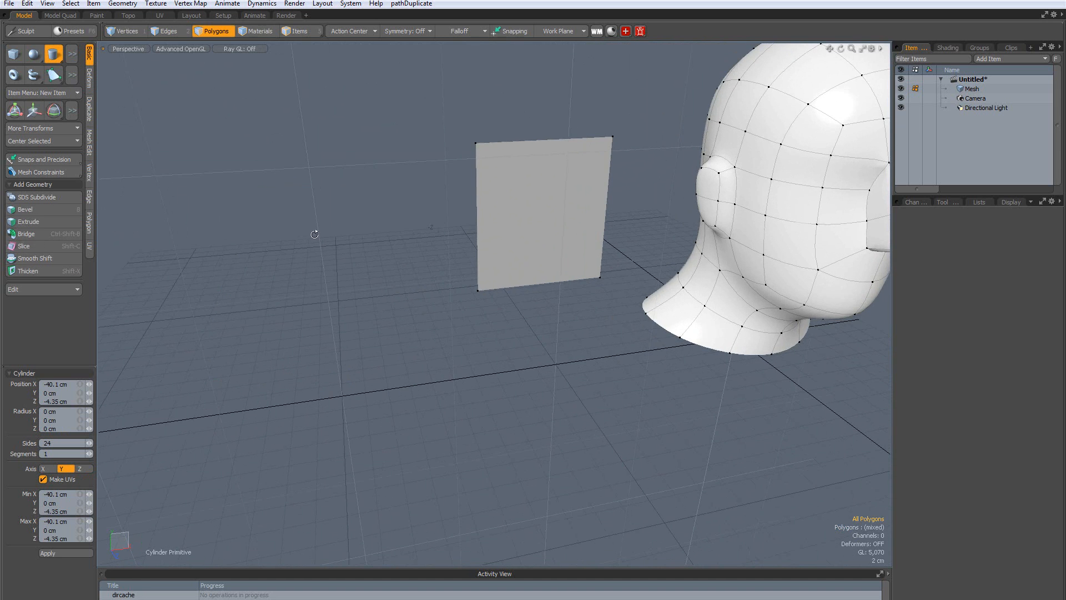
left_click_drag(162, 240, 276, 219, "alt+shift")
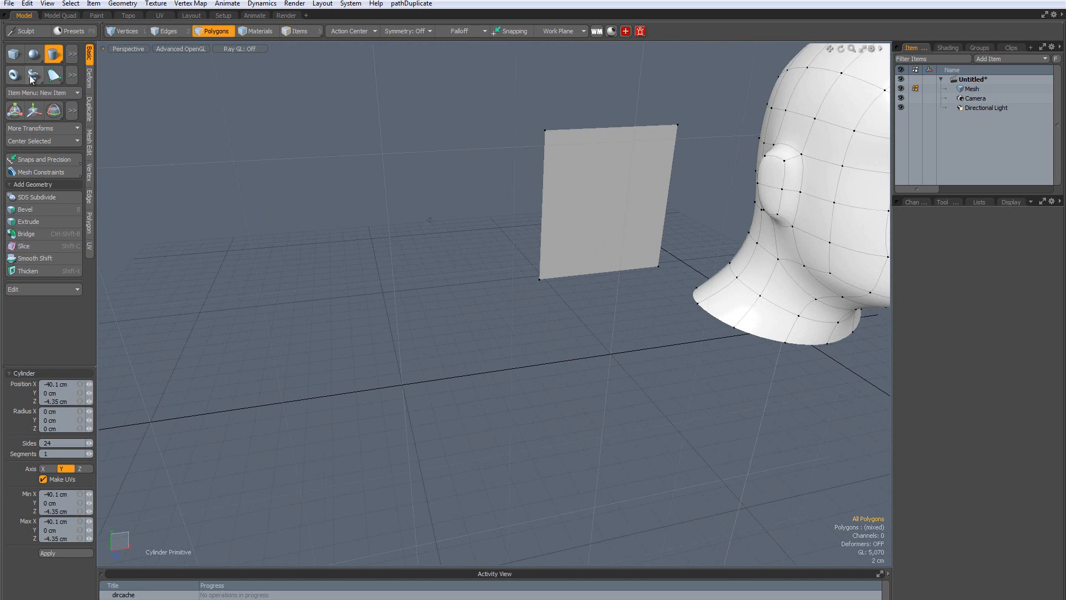
left_click_drag(586, 221, 315, 301, "alt+shift")
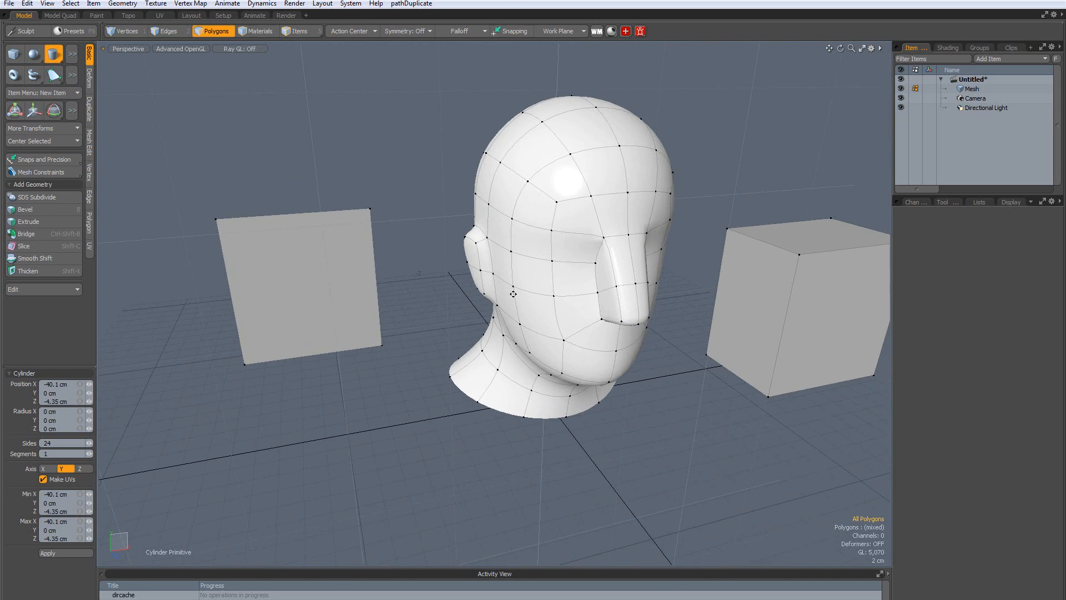
left_click_drag(512, 292, 472, 195, "alt")
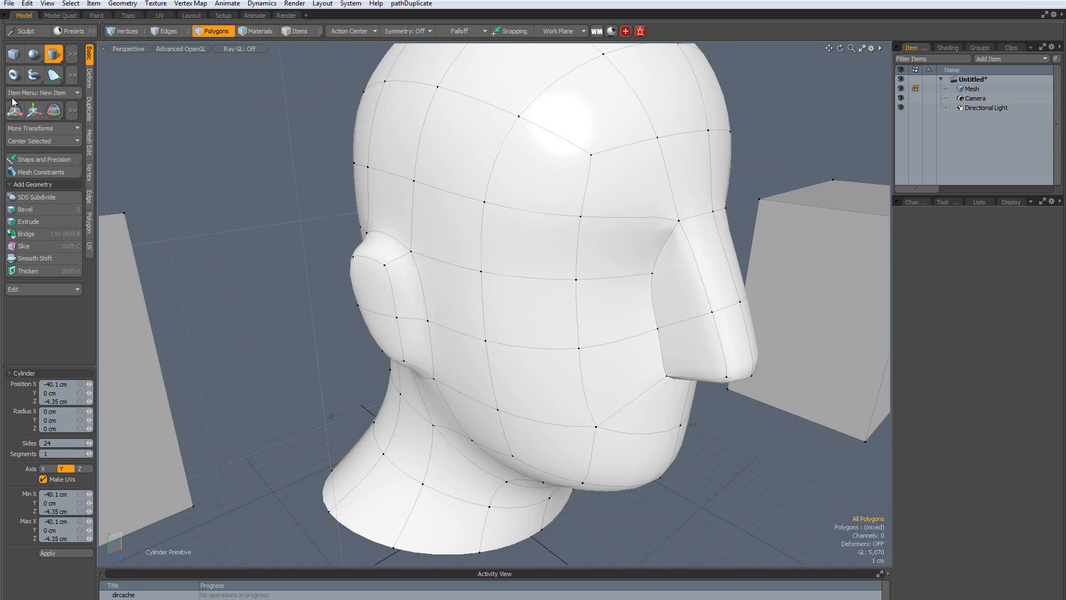
key("space")
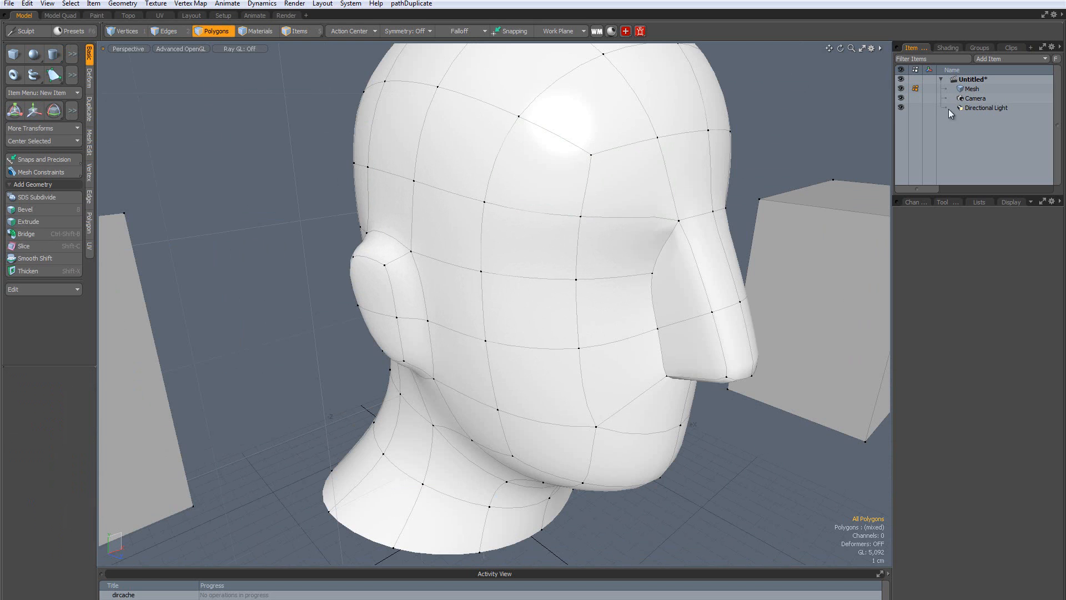
Select the Mesh item that holds the head and bring the head and both primitives into view
left_click(990, 89)
mouse_move(533, 167)
left_mouse_down()
mouse_move(491, 227)
mouse_move(533, 267)
mouse_move(556, 265)
mouse_move(558, 322)
left_mouse_up()
key("Escape")
scroll(555, 311, "down", 3)
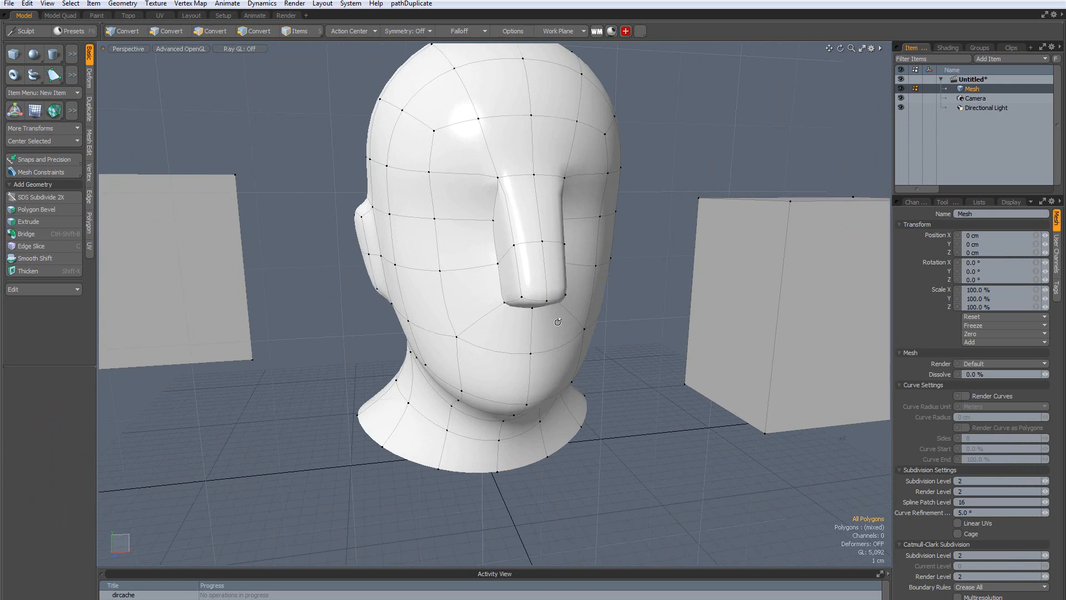
scroll(524, 259, "down", 3)
left_click_drag(523, 260, 554, 268, "alt")
Try the Transform tool on the whole mesh and undo the changes
left_click(13, 115)
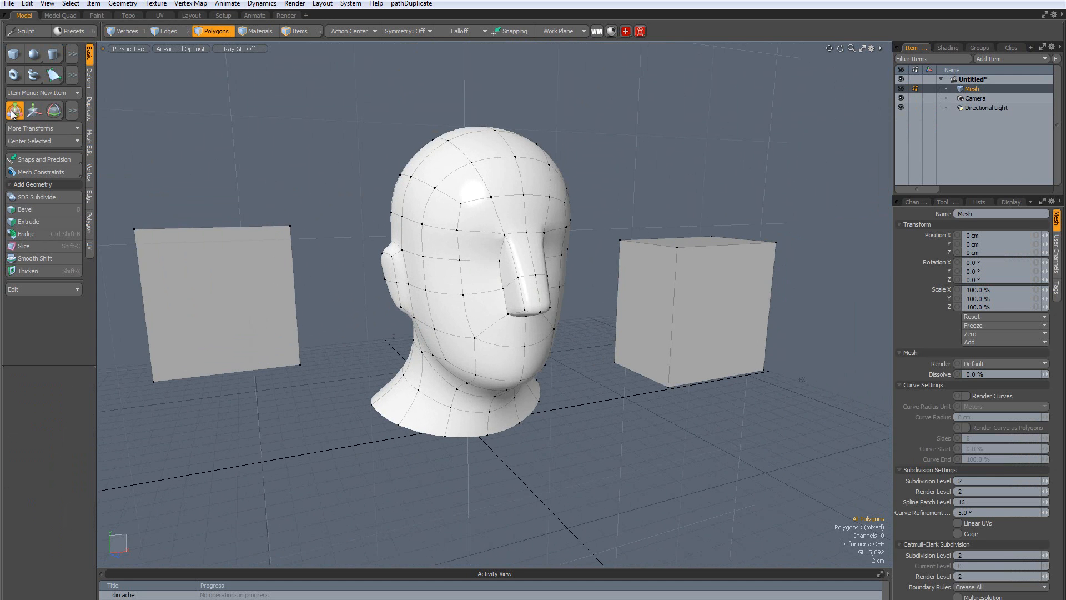
left_click_drag(455, 288, 485, 248)
key("ctrl+z")
key("ctrl+z")
scroll(456, 297, "up", 7)
scroll(468, 296, "down", 6)
key("ctrl+z")
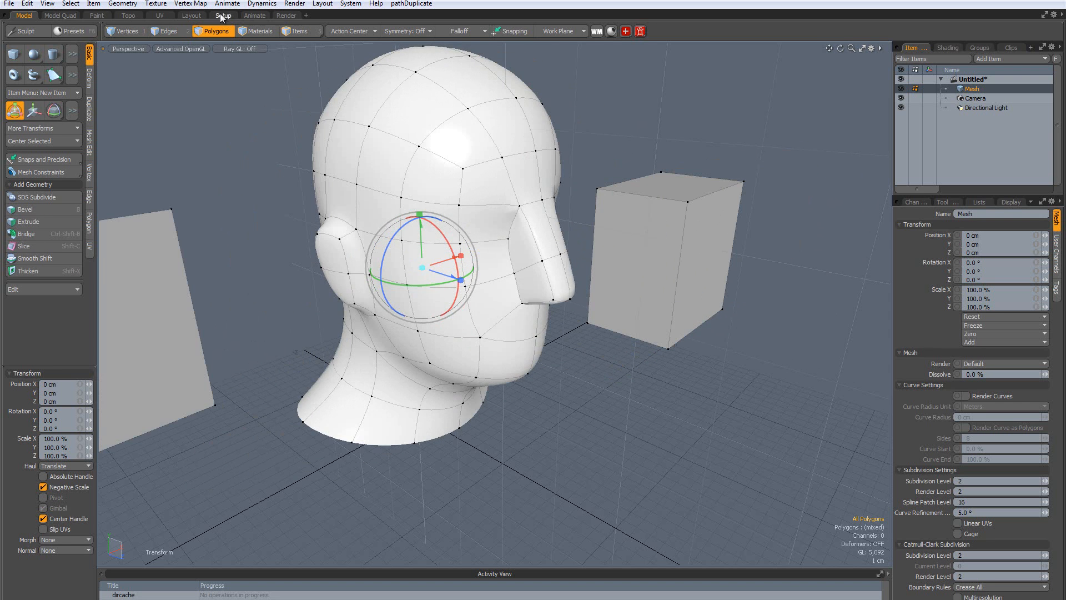
Try scaling four polygons on the upper side of the head to about 232.5% along X, undo it and clear the selection
left_click(413, 168)
key("space")
mouse_move(418, 118)
left_mouse_down()
mouse_move(405, 161)
mouse_move(423, 120)
left_mouse_up()
left_click(16, 110)
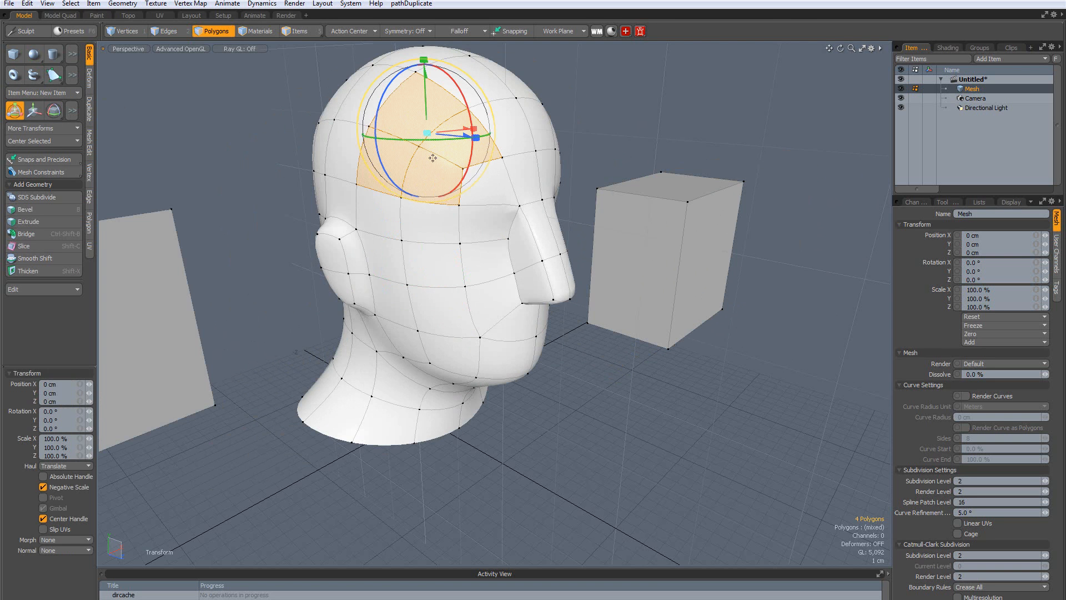
left_click_drag(532, 116, 451, 172, "alt")
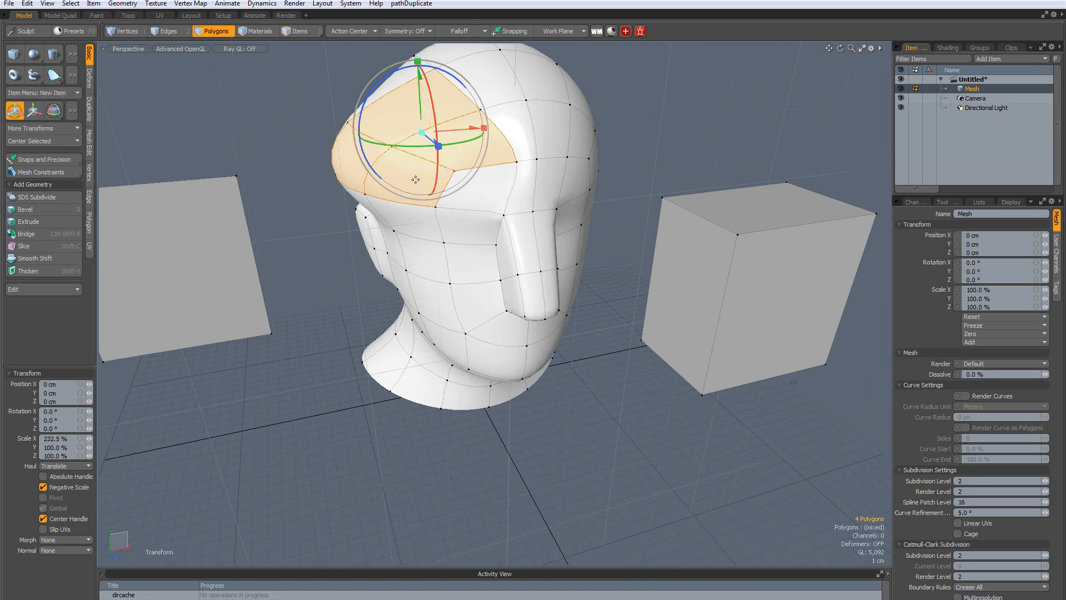
key("ctrl+z")
key("space")
scroll(414, 222, "down", 4)
left_click_drag(389, 239, 433, 189, "alt")
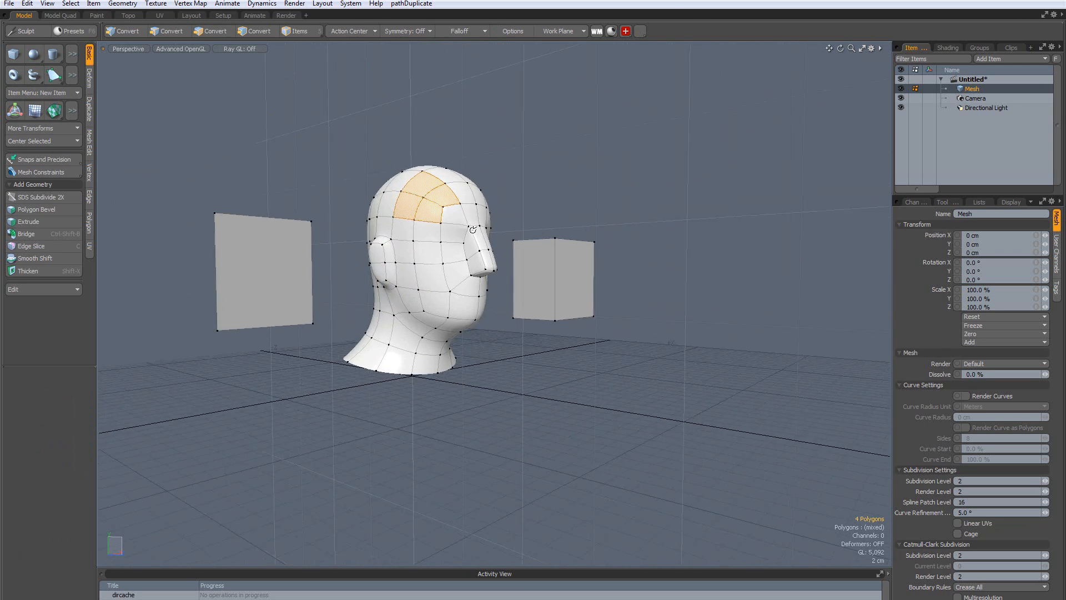
scroll(409, 185, "up", 3)
key("Escape")
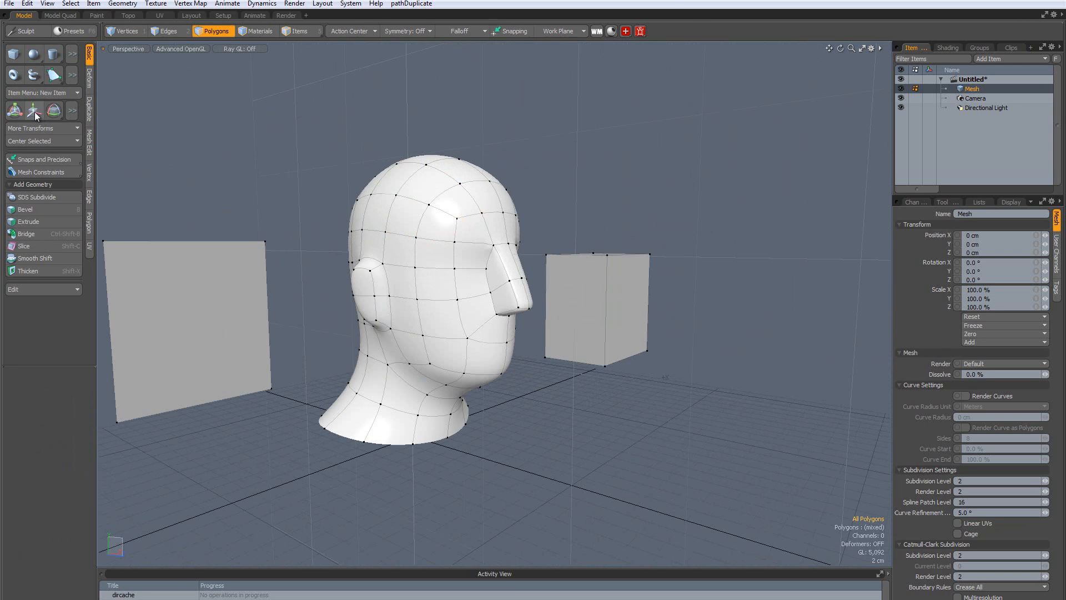
Activate the Move tool on the mesh and look through the Deform and Duplicate tool sets
left_click(37, 114)
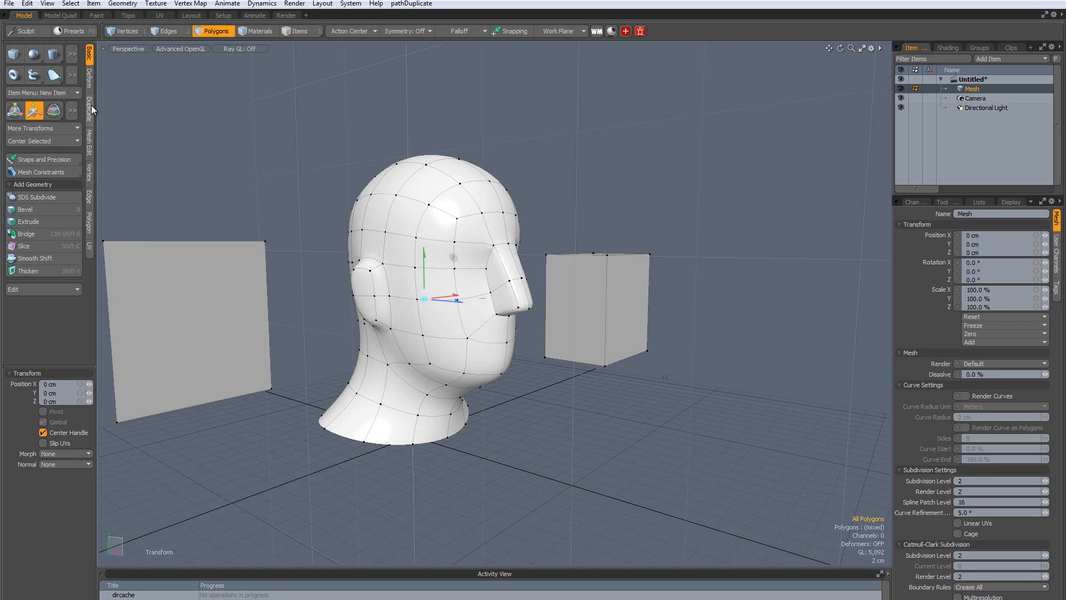
left_click(87, 81)
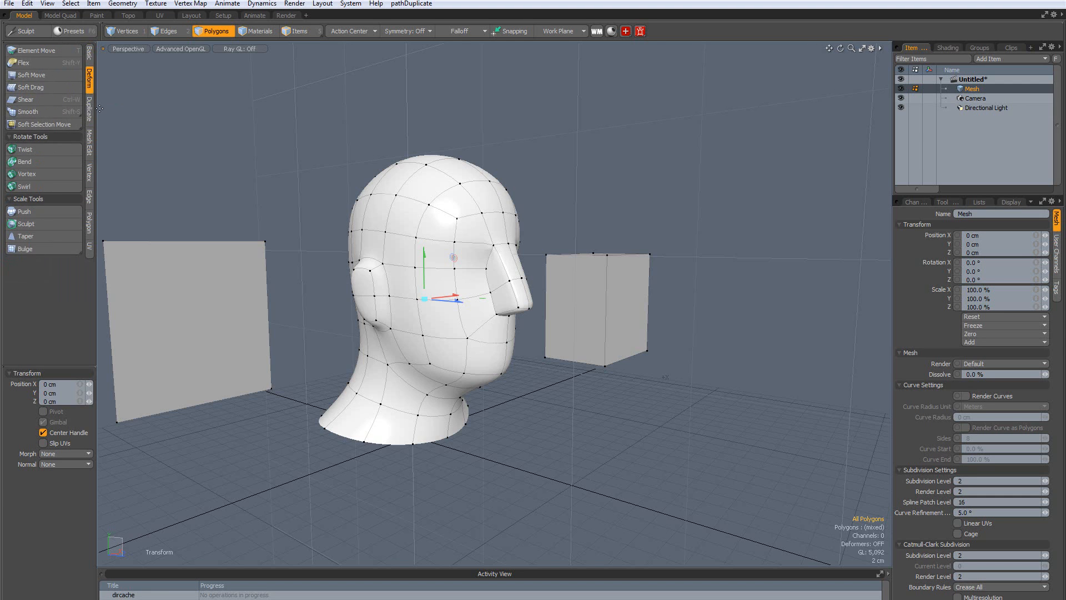
left_click(90, 110)
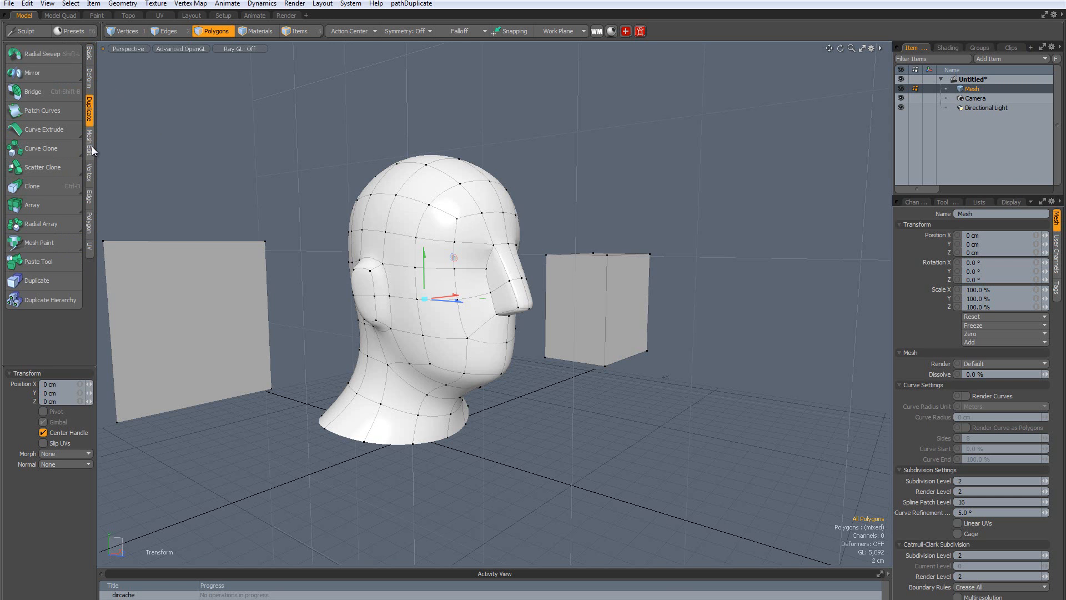
left_click_drag(344, 183, 228, 177, "alt")
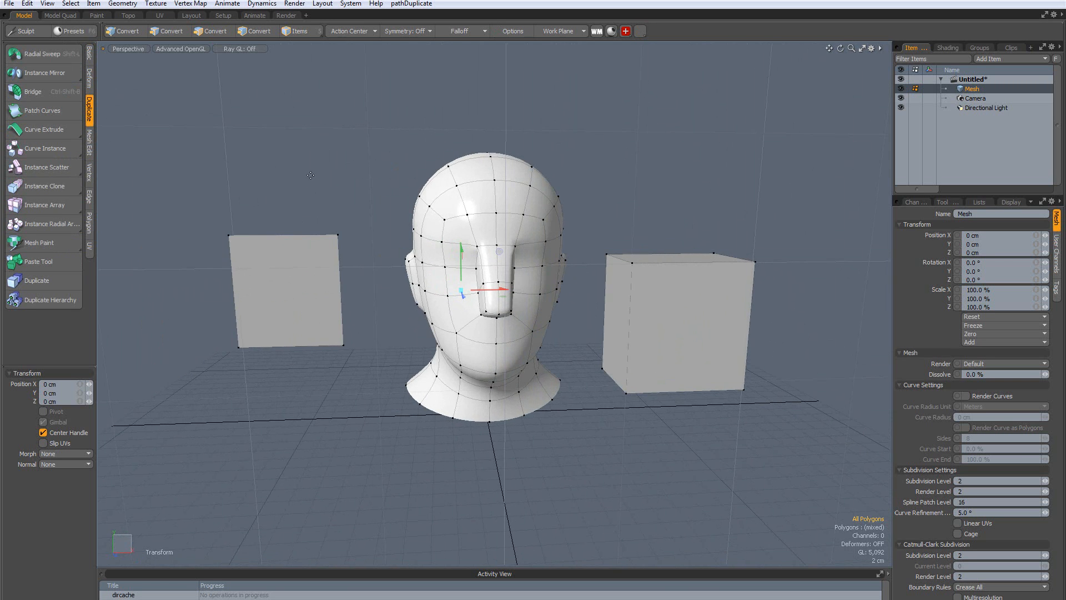
left_click(89, 79)
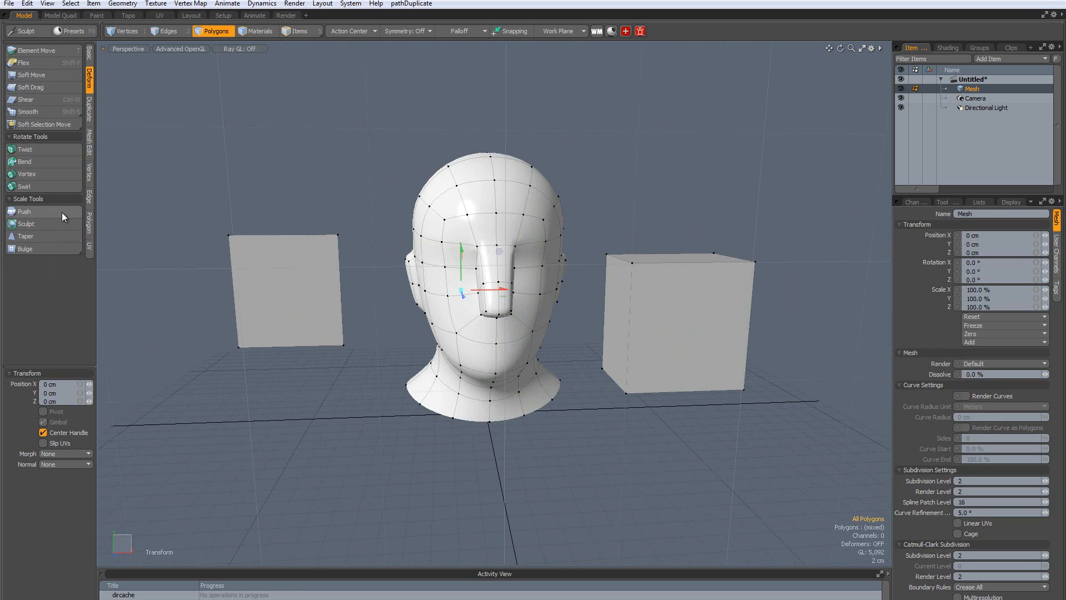
left_click(89, 110)
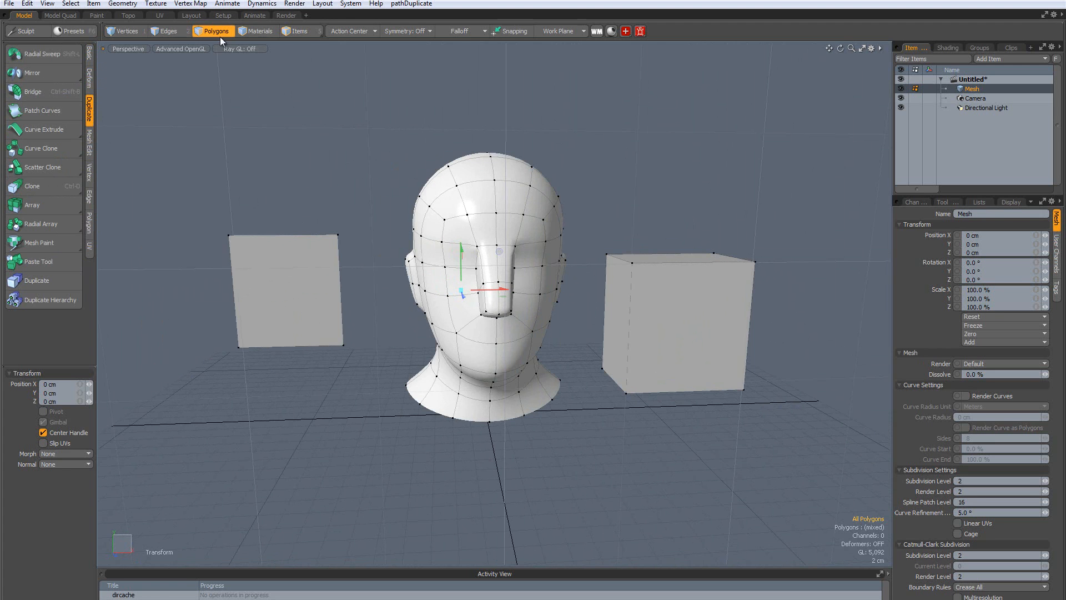
Select a strip of three polygons down the forehead, paste a copy of it, and move the copy above the box beside the head
key("q")
mouse_move(505, 173)
left_mouse_down()
mouse_move(506, 227)
mouse_move(550, 203)
mouse_move(713, 269)
mouse_move(499, 364)
left_mouse_up()
key("ctrl+c")
key("ctrl+v")
key("w")
mouse_move(500, 363)
left_mouse_down("alt")
mouse_move(447, 361)
mouse_move(516, 356)
left_mouse_up("alt")
key("q")
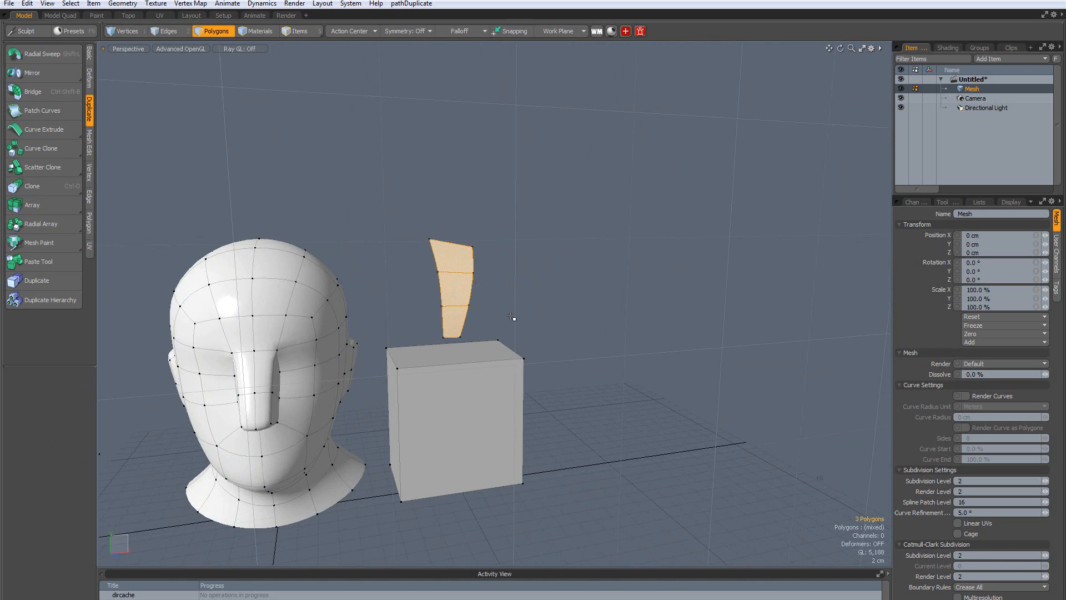
Clone the selected three-polygon strip twice along X with an offset of about 13.85 cm
scroll(516, 317, "up", 3)
mouse_move(517, 317)
left_mouse_down("alt")
mouse_move(525, 311)
mouse_move(527, 371)
left_mouse_up("alt")
left_click(55, 189)
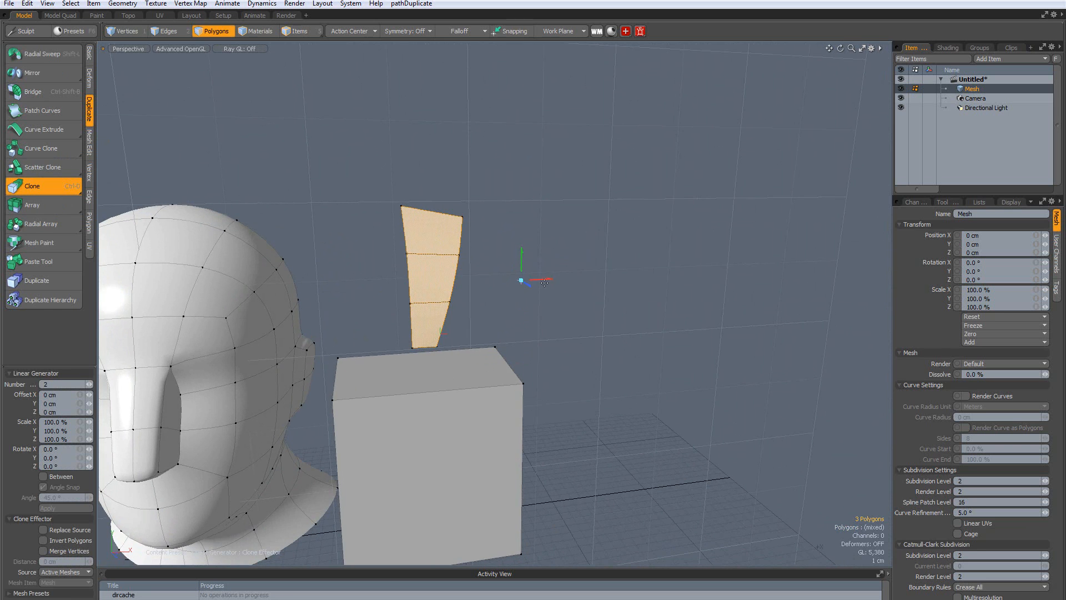
left_click_drag(345, 300, 735, 270, "ctrl")
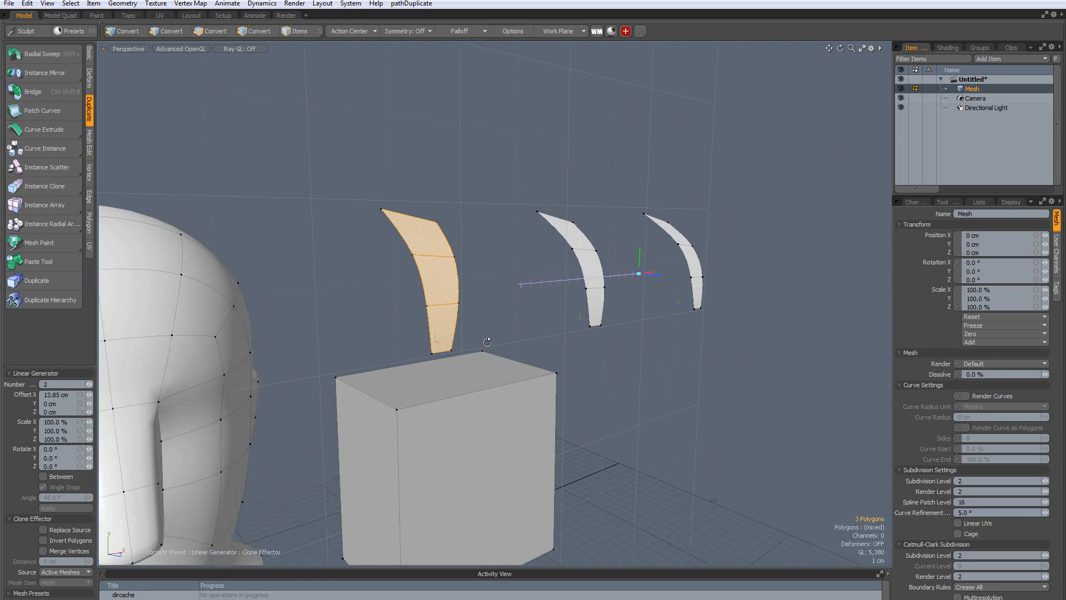
Set the number of clones to 5 and reduce their X offset to about 4.75 cm
left_click(44, 382)
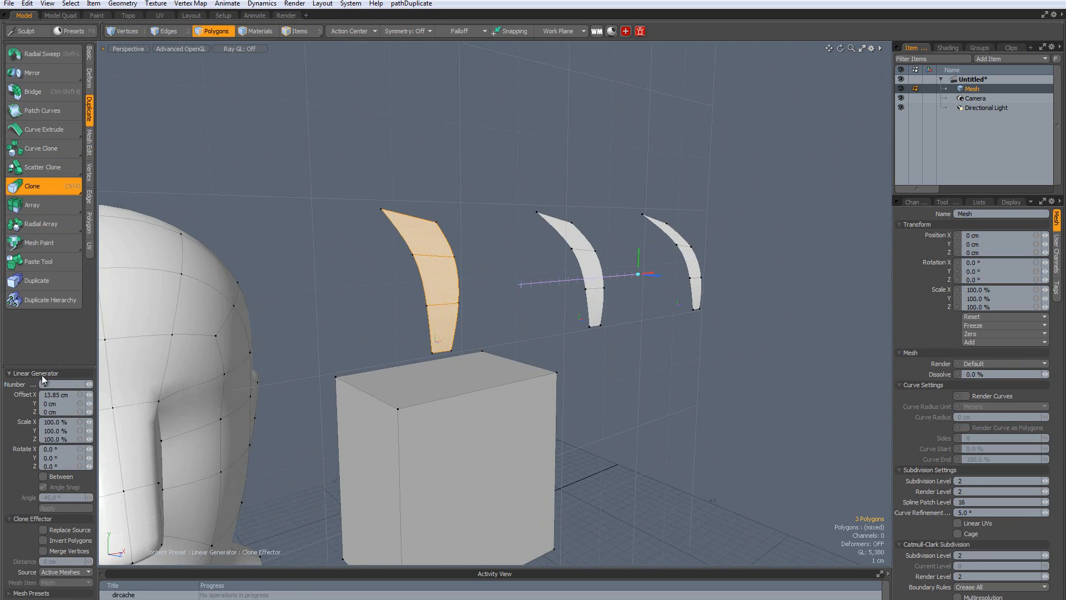
key("Return")
left_click(91, 385)
left_click(91, 385)
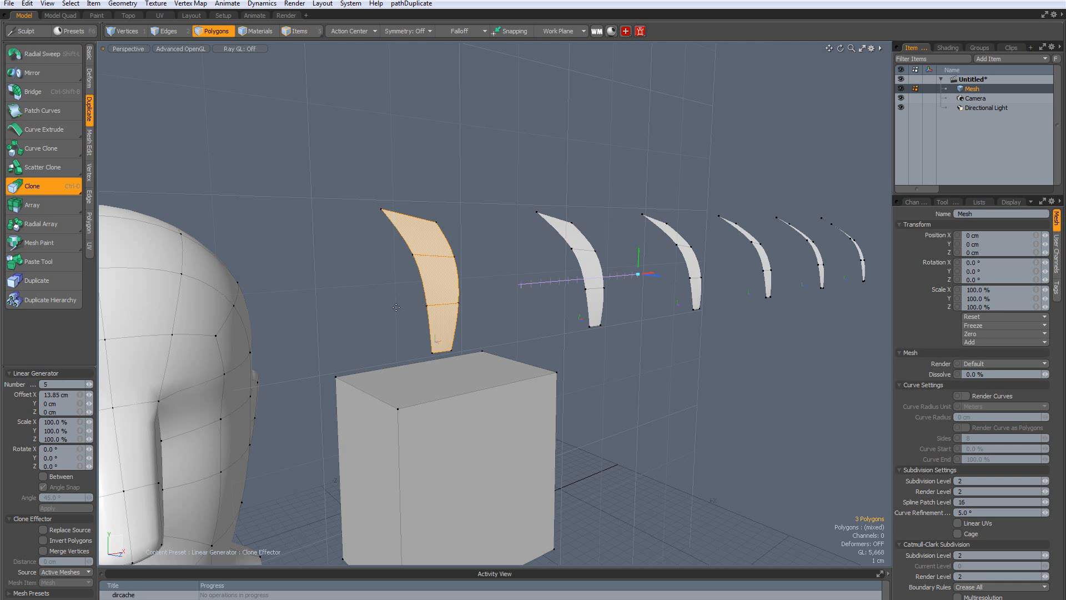
mouse_move(647, 277)
left_mouse_down("alt")
mouse_move(750, 280)
mouse_move(635, 280)
left_mouse_up("alt")
left_click_drag(457, 375, 558, 378, "alt")
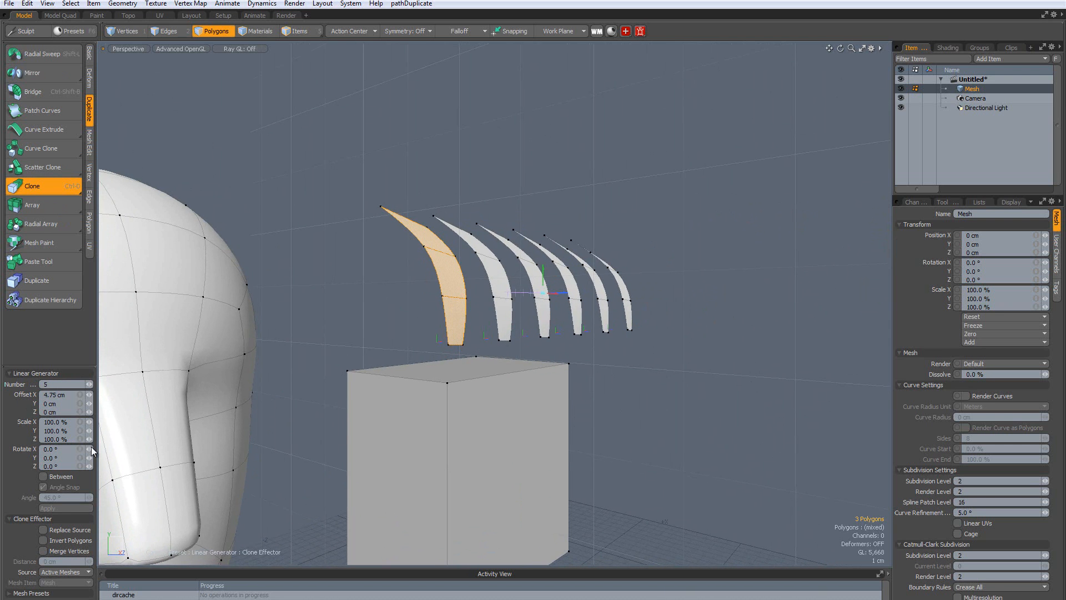
Raise the number of clones in the row to 18
left_click_drag(91, 383, 91, 384)
left_click_drag(586, 366, 392, 399, "alt")
scroll(483, 371, "down", 3)
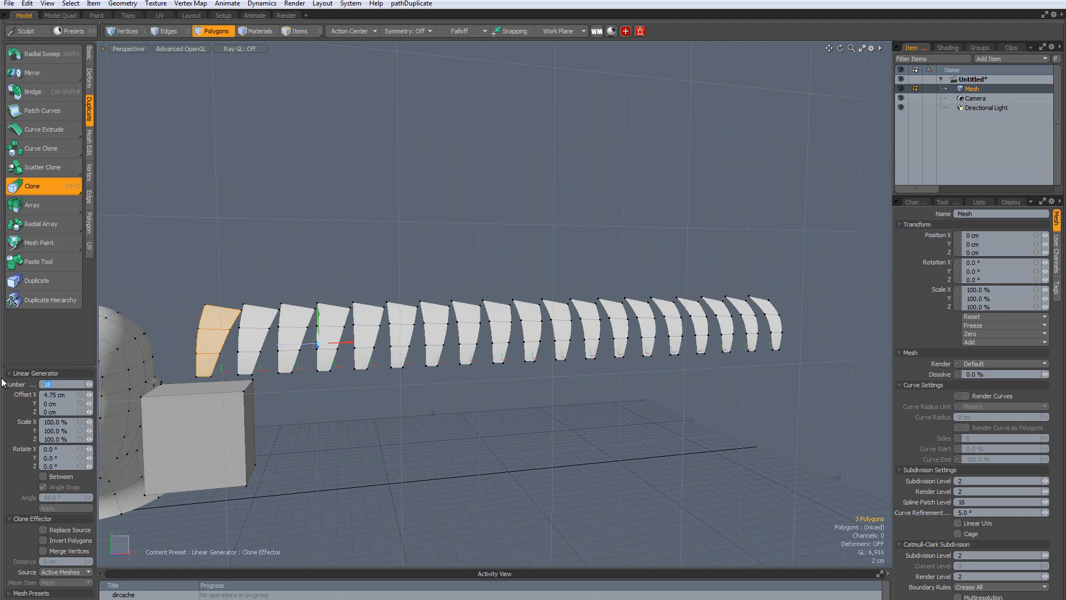
Set the number of clones to 5 and stack them above the source strip with offsets of 1.5 mm in X and 4.6 cm in Y
type("5")
key("Return")
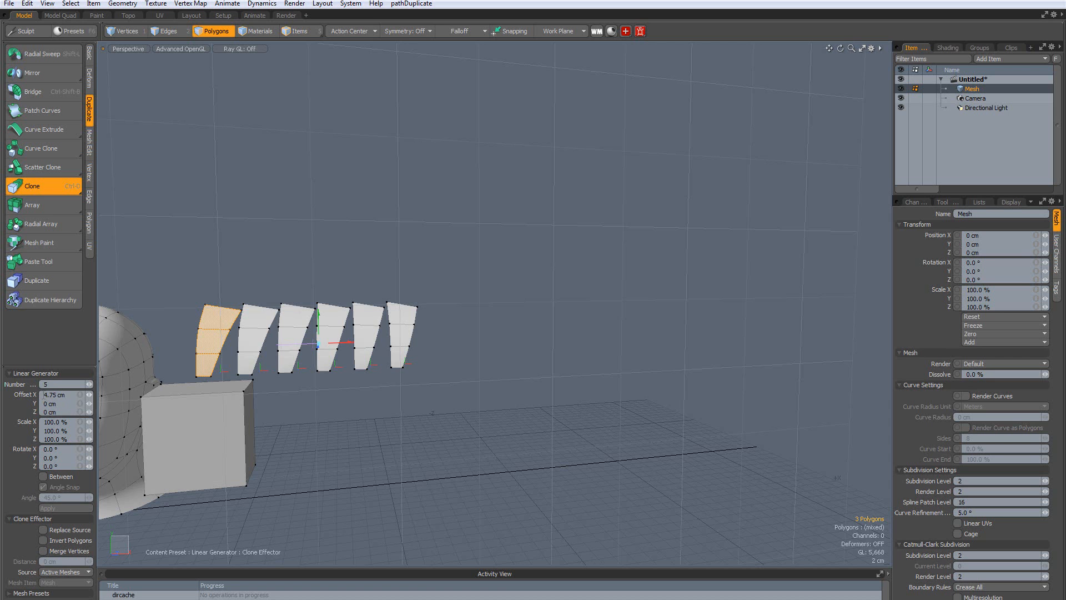
mouse_move(319, 321)
left_mouse_down()
mouse_move(319, 335)
mouse_move(319, 280)
mouse_move(320, 322)
mouse_move(315, 284)
mouse_move(323, 309)
left_mouse_up()
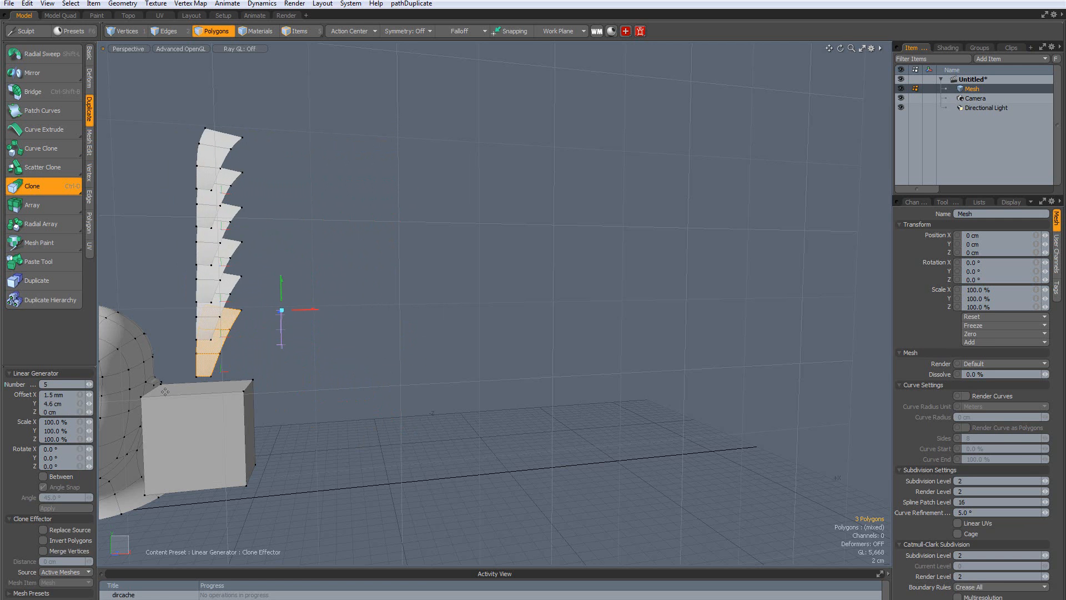
left_click_drag(190, 378, 318, 412, "alt")
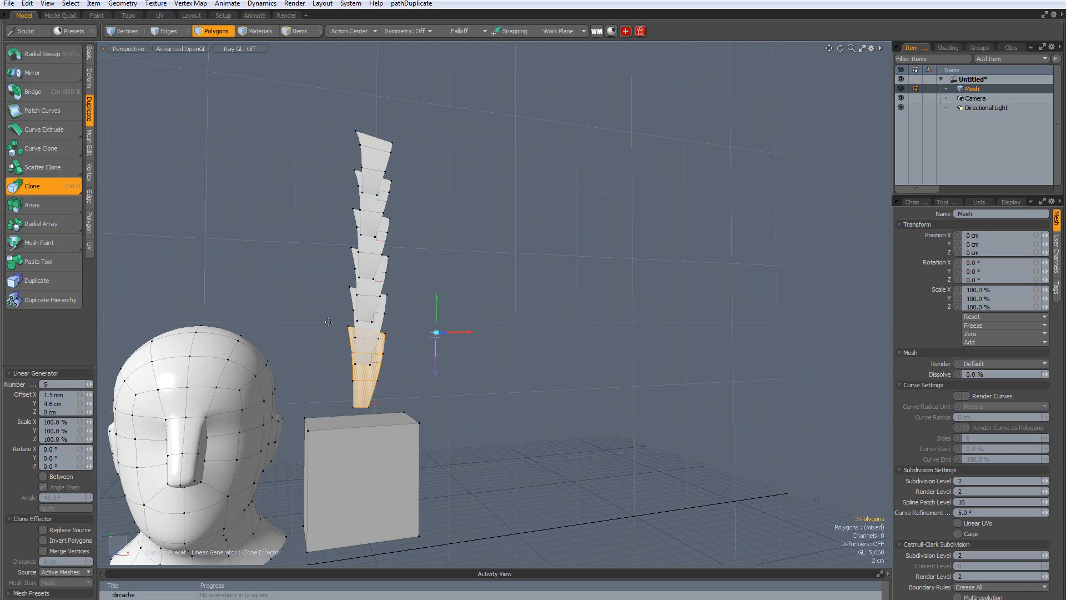
key("ctrl+z")
key("ctrl+z")
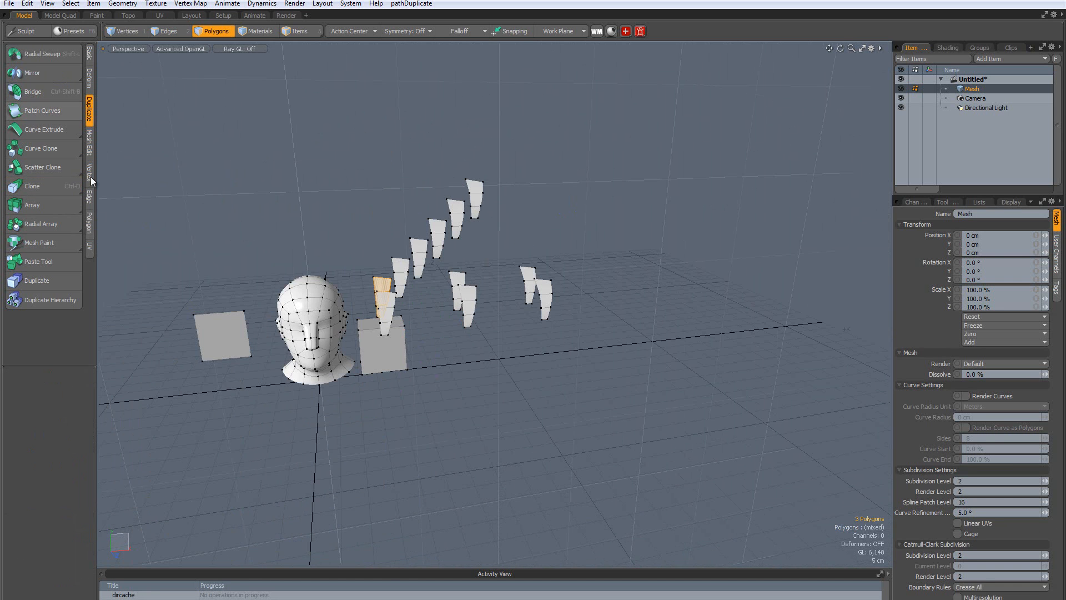
Slice the box beside the head diagonally across its upper corner nearest the head
left_click(89, 146)
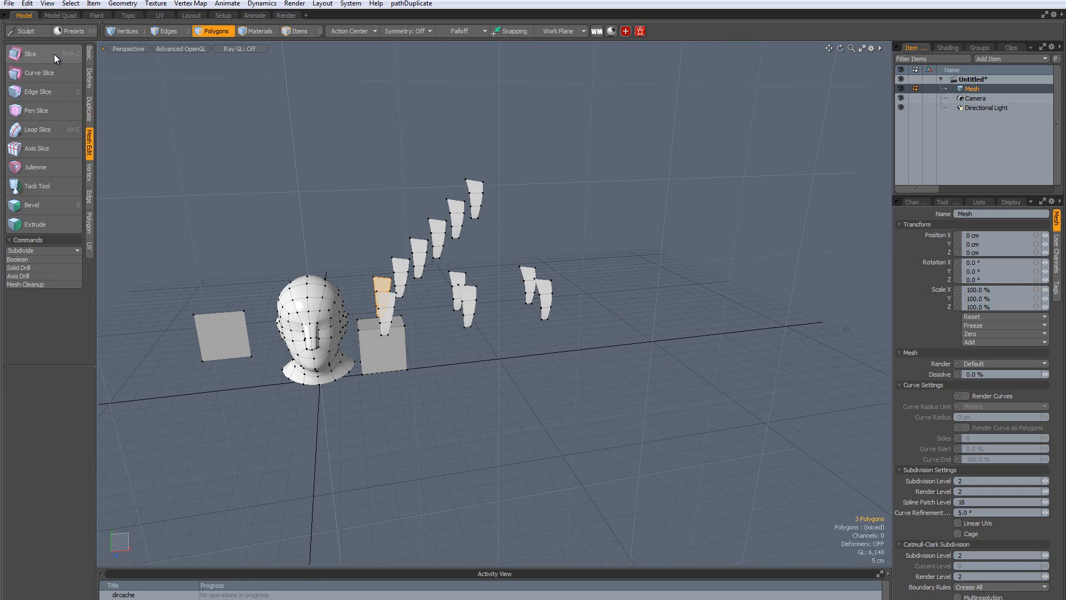
scroll(284, 269, "up", 3)
scroll(283, 269, "up", 2)
left_click_drag(284, 269, 303, 211, "alt")
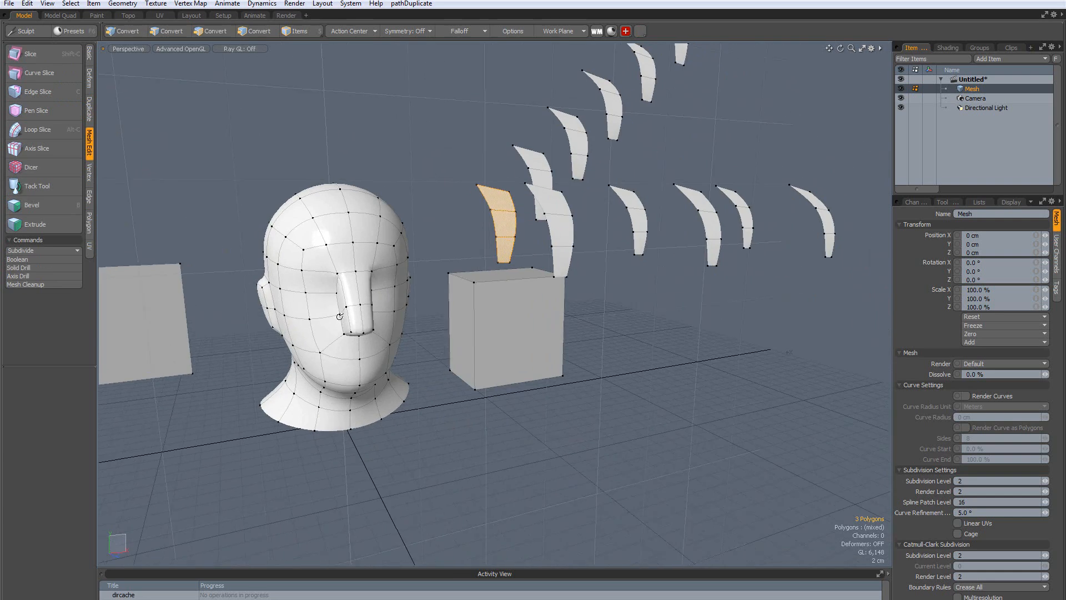
left_click(173, 109)
left_click_drag(563, 327, 506, 344, "alt")
left_click(36, 56)
left_click_drag(445, 257, 471, 317)
key("space")
scroll(464, 328, "up", 4)
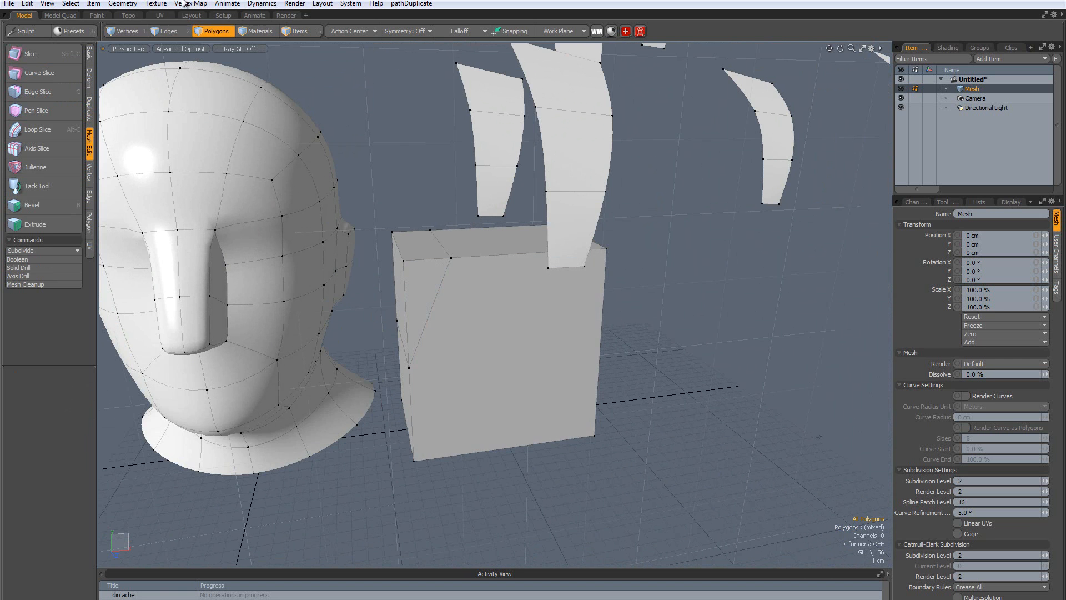
Select the edge loop that runs around the slice on the box
key("2")
double_click(445, 277)
left_click_drag(416, 362, 475, 344, "alt")
Move polygons of the box beside the slice so its side slopes outward toward the base, and clear the selection
left_click(201, 35)
left_click_drag(502, 234, 406, 239, "alt")
left_click(585, 271, "shift")
key("w")
left_click_drag(402, 236, 429, 310)
key("r")
key("space")
scroll(368, 305, "down", 3)
scroll(402, 282, "up", 3)
left_click(307, 252)
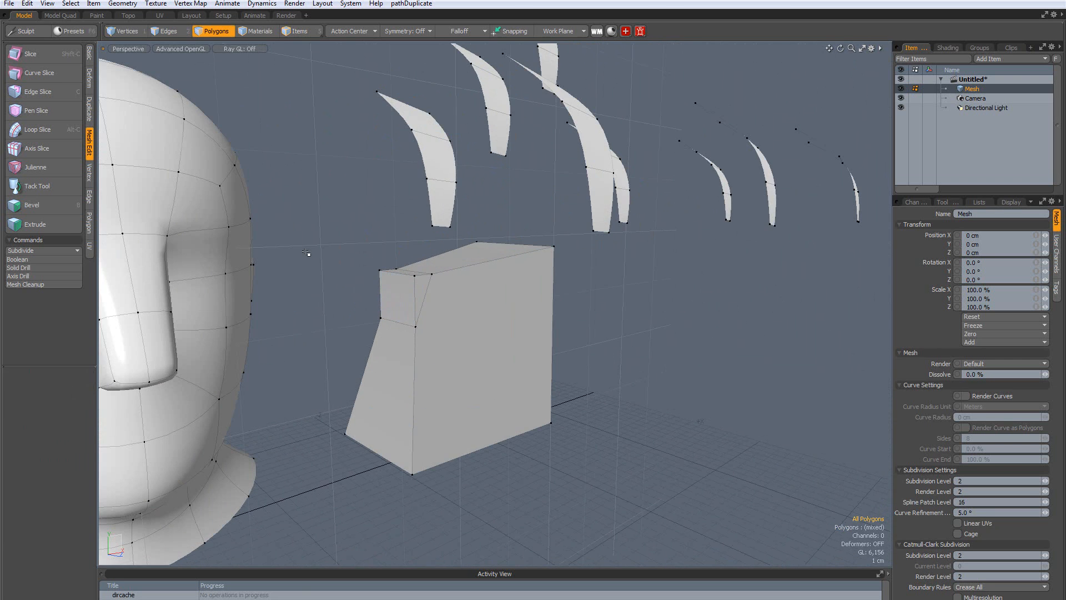
Try the Bevel tool on the box's large flat face beside the slice
left_click(48, 208)
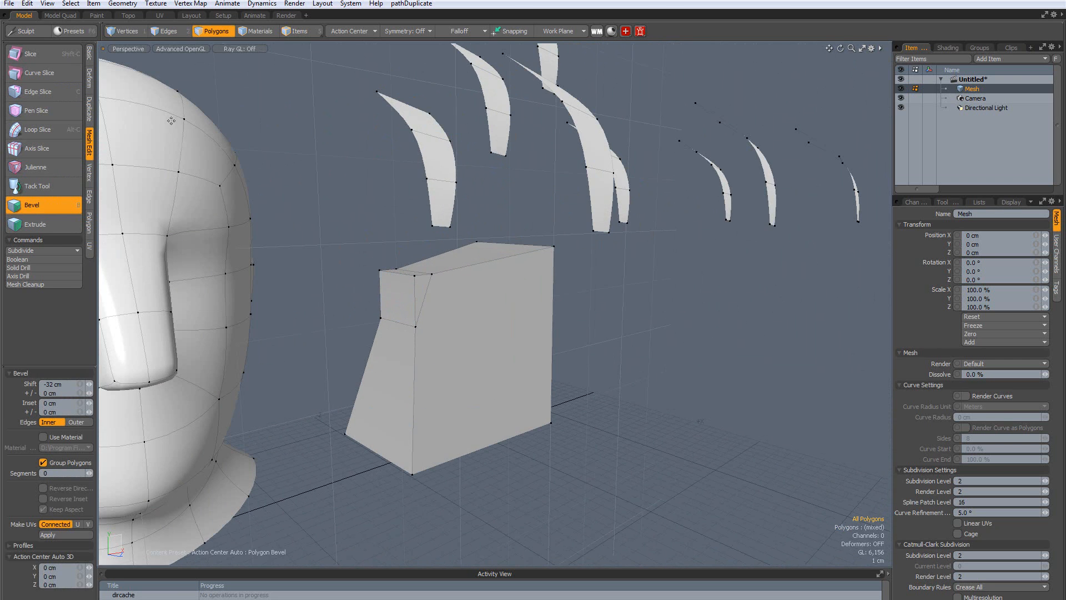
left_click(166, 31)
key("3")
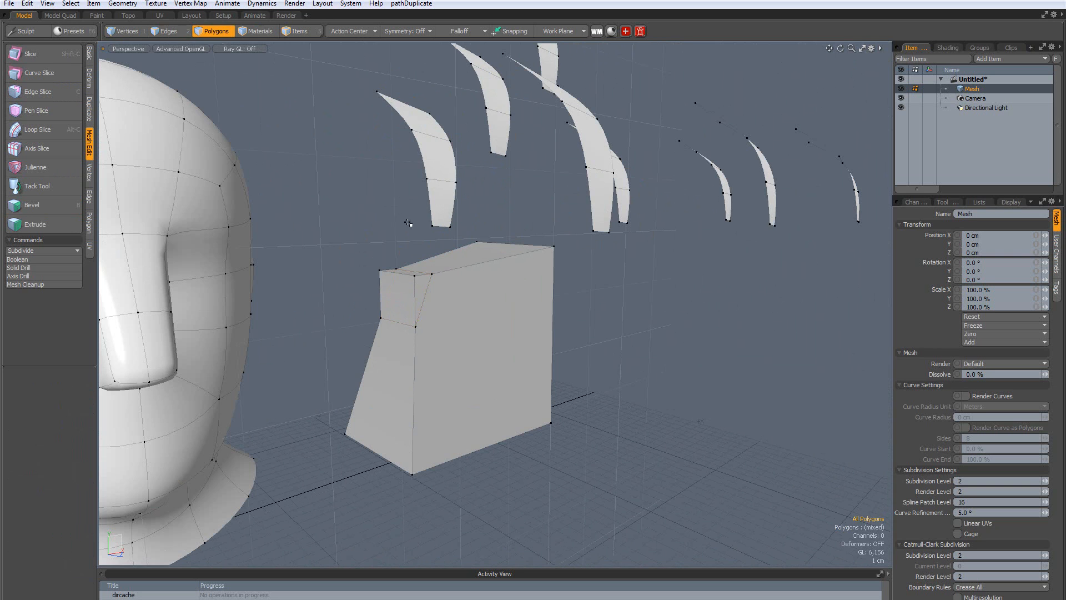
left_click(32, 205)
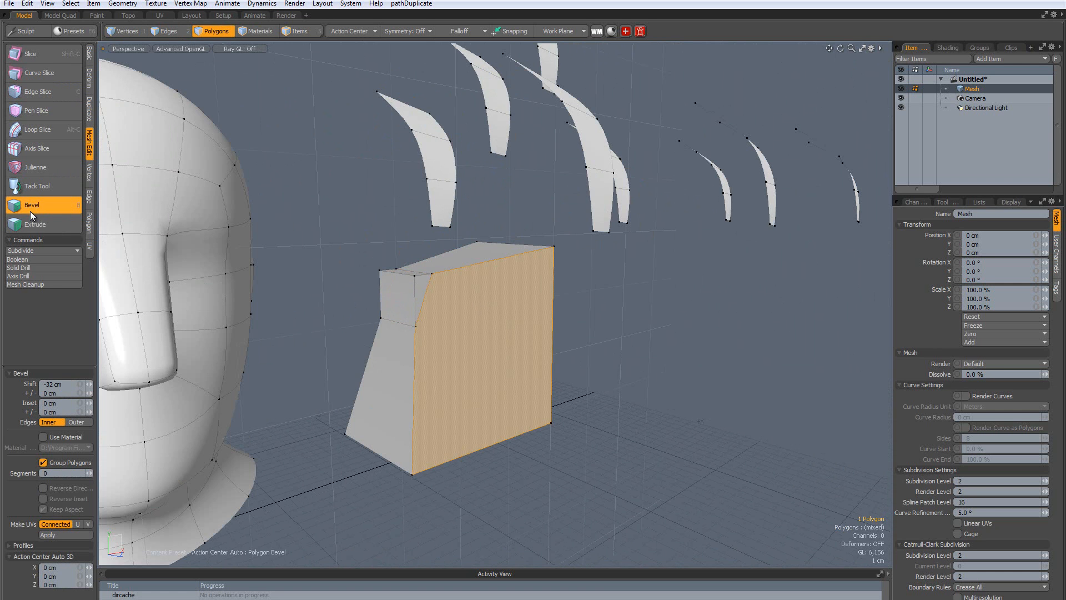
left_click_drag(383, 328, 476, 330, "alt")
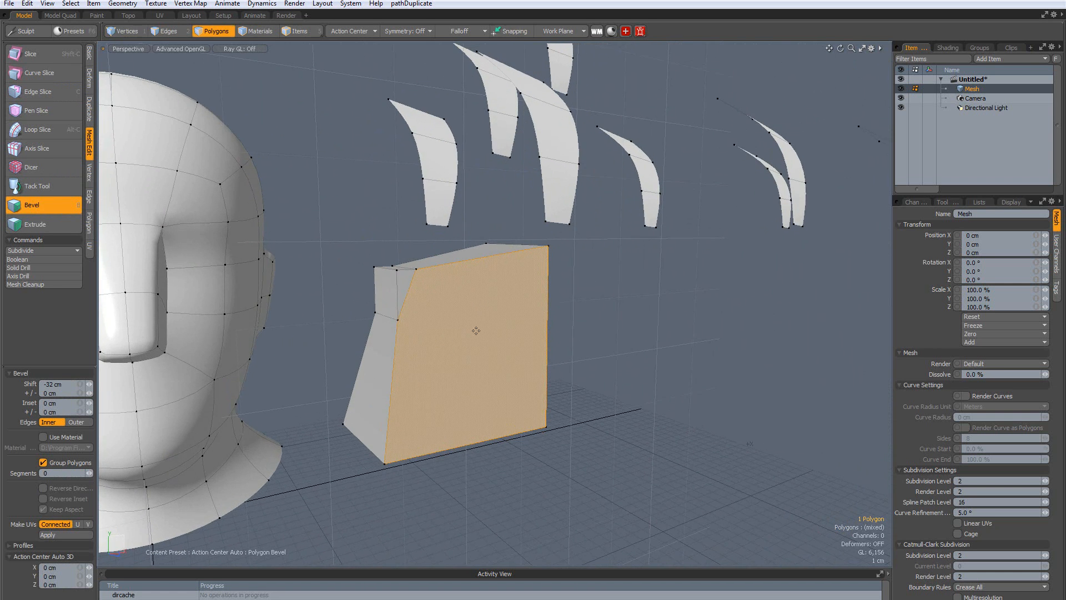
left_click_drag(592, 340, 571, 333, "alt")
left_click(463, 329, "shift")
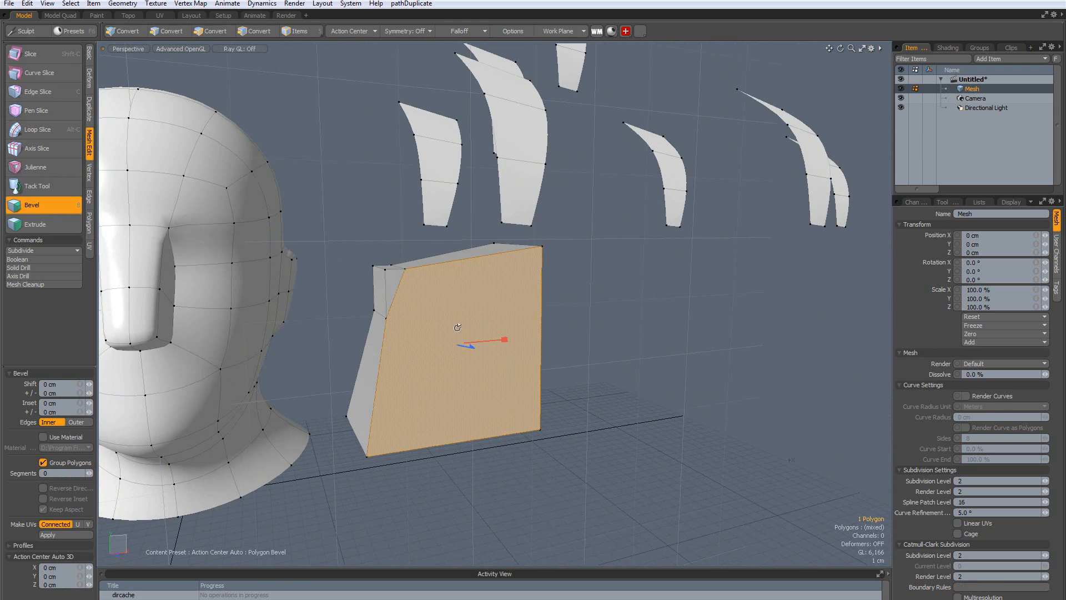
left_click_drag(457, 326, 501, 346, "alt")
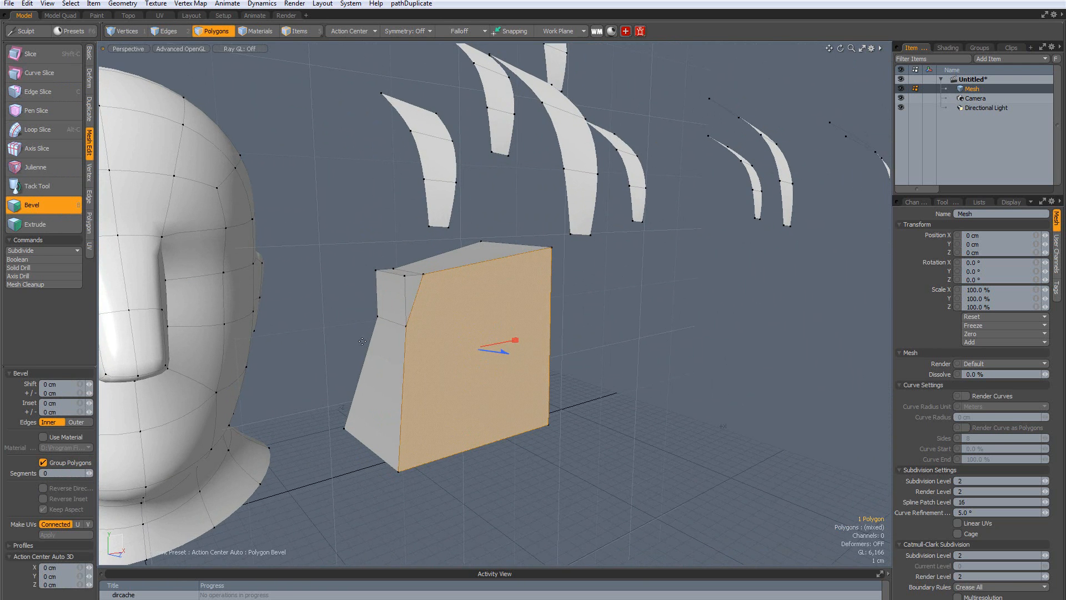
key("space")
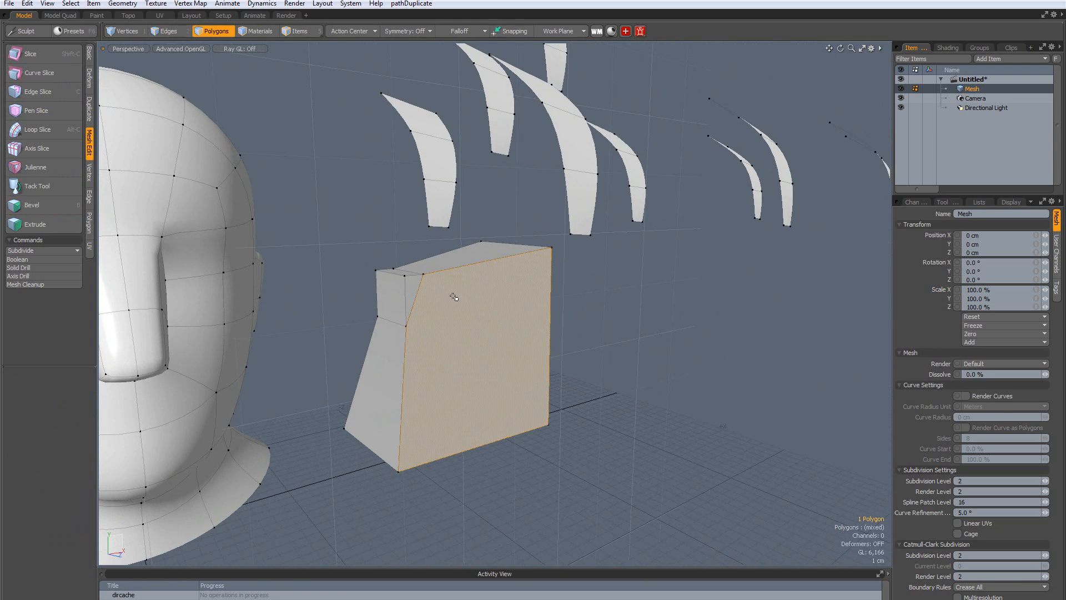
left_click(343, 272)
Return to polygon selection and select the single polygon on the side of the box facing away from the head
left_click(178, 29)
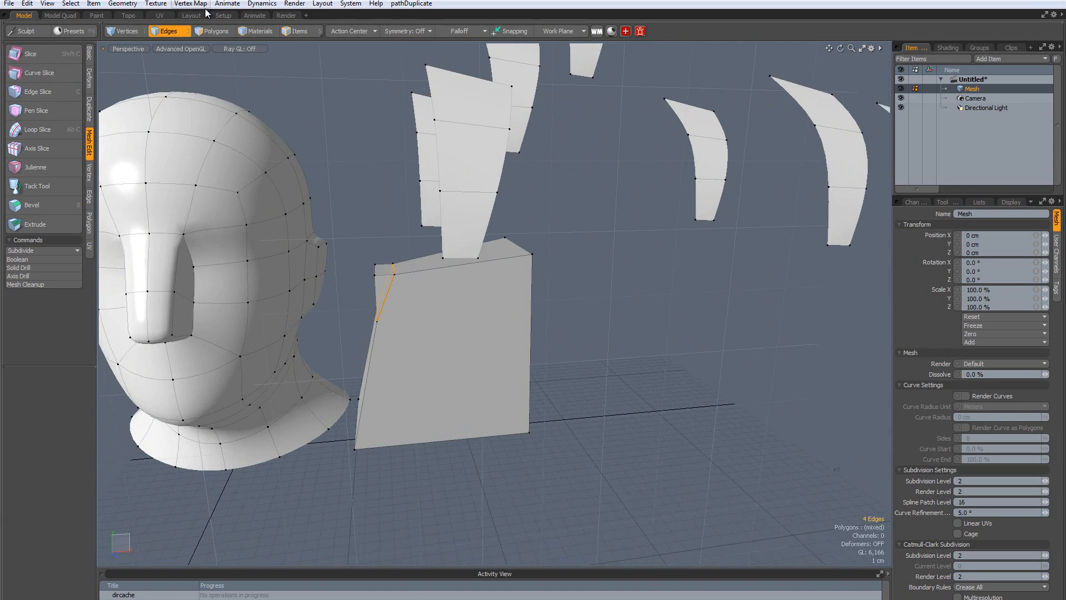
left_click(213, 30)
left_click_drag(661, 316, 395, 323, "alt")
left_click(494, 340)
scroll(392, 278, "up", 3)
scroll(394, 324, "down", 3)
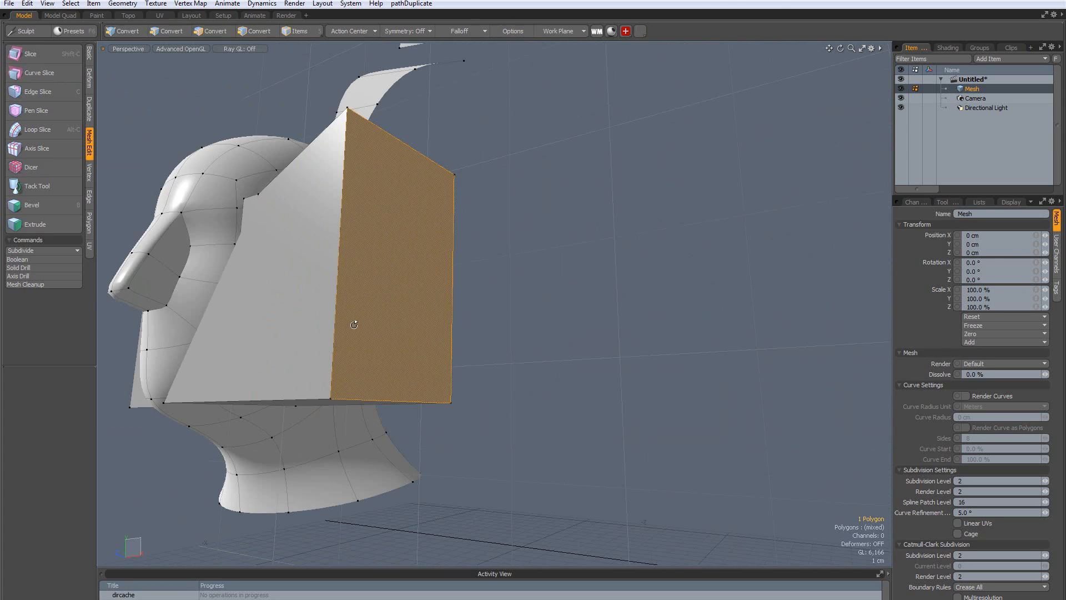
left_click_drag(461, 200, 327, 129, "alt")
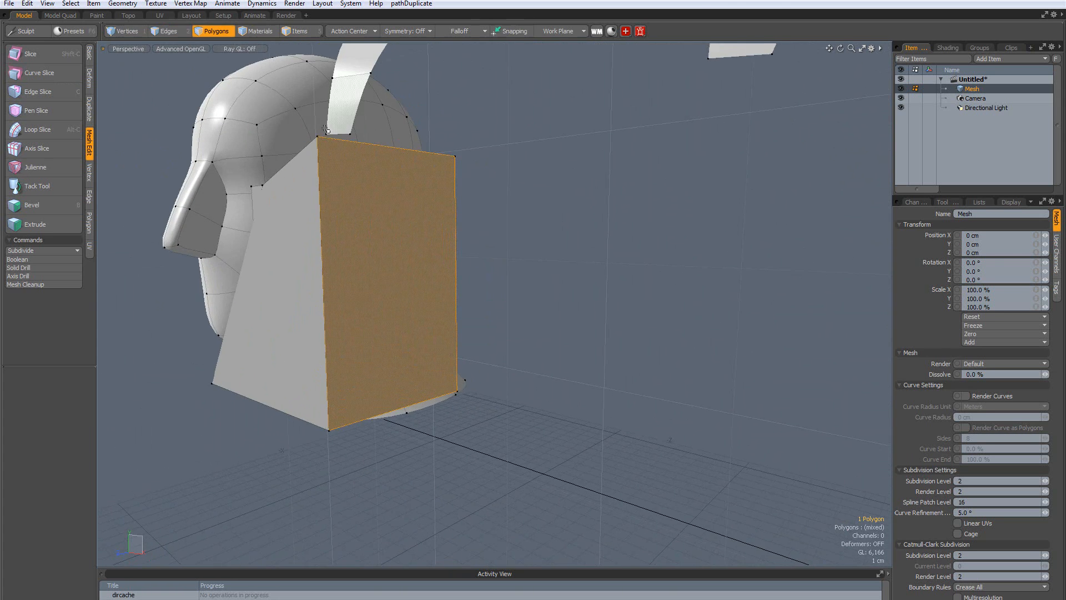
Bevel the selected polygon to form a small inset step, and start another bevel on the inner polygon
left_click(48, 205)
left_click_drag(437, 298, 511, 179, "alt")
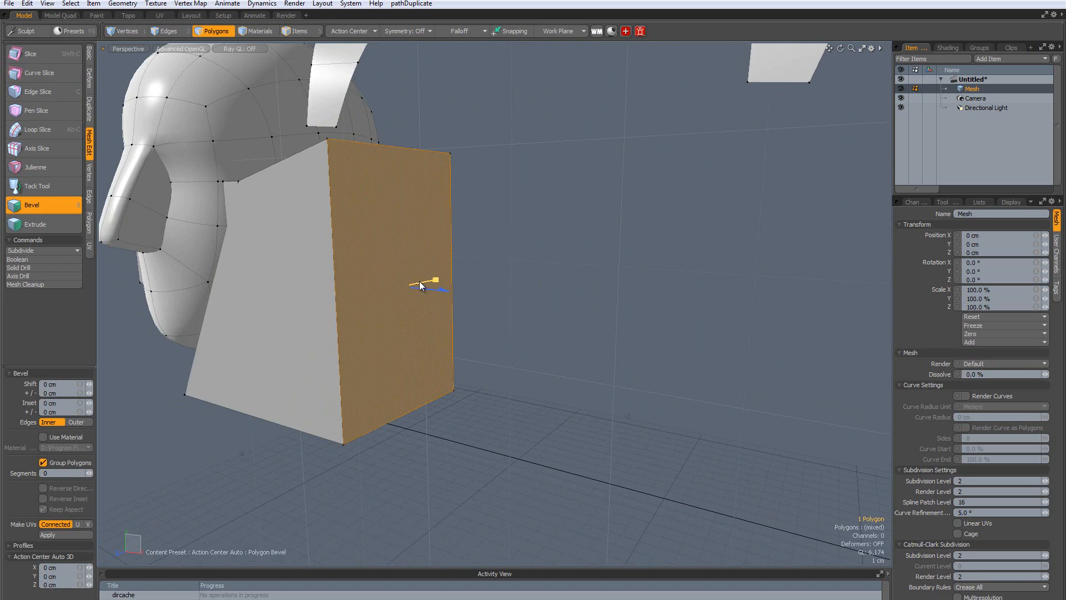
left_click_drag(431, 290, 445, 327)
key("ctrl+z")
scroll(347, 349, "up", 3)
left_click_drag(348, 350, 472, 305, "alt")
scroll(564, 299, "down", 4)
scroll(429, 207, "up", 3)
left_click_drag(392, 305, 634, 292, "alt")
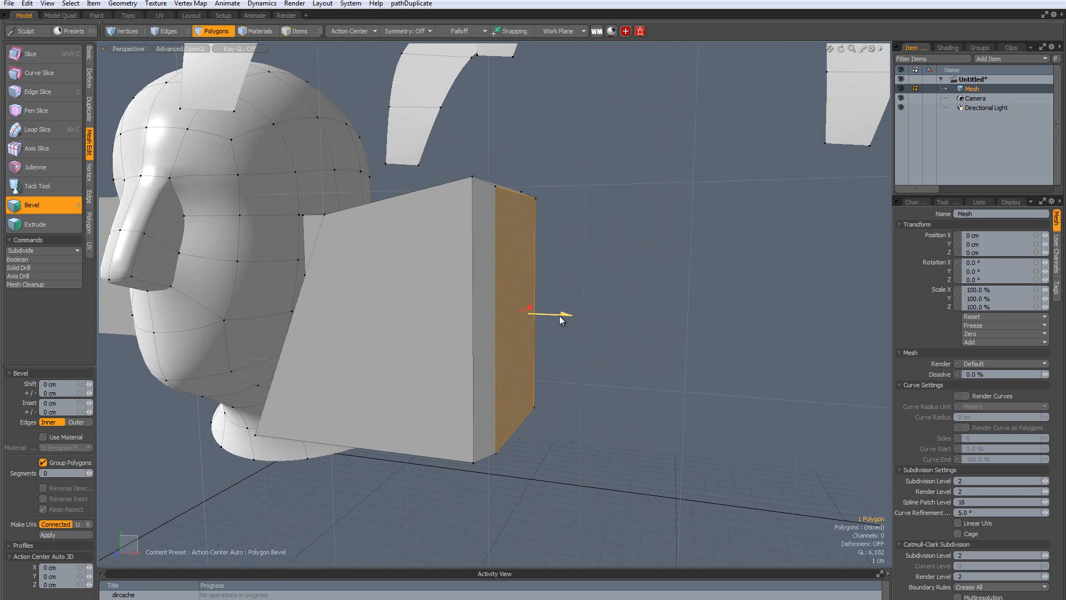
Extrude the inner polygon outward into a long block with the bevel shift, and deselect it
left_click_drag(560, 316, 867, 325)
left_click_drag(777, 351, 534, 337, "alt+shift")
key("space")
left_click(674, 313)
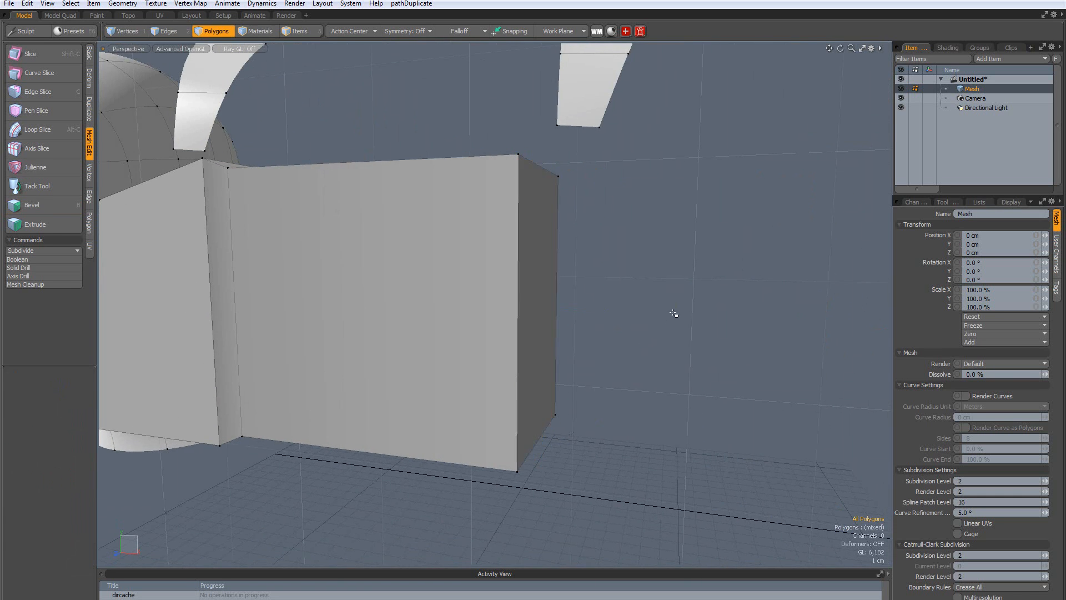
Bevel the block's end polygon into a wider section and inset its end face by 6.2 mm
left_click(541, 275)
key("b")
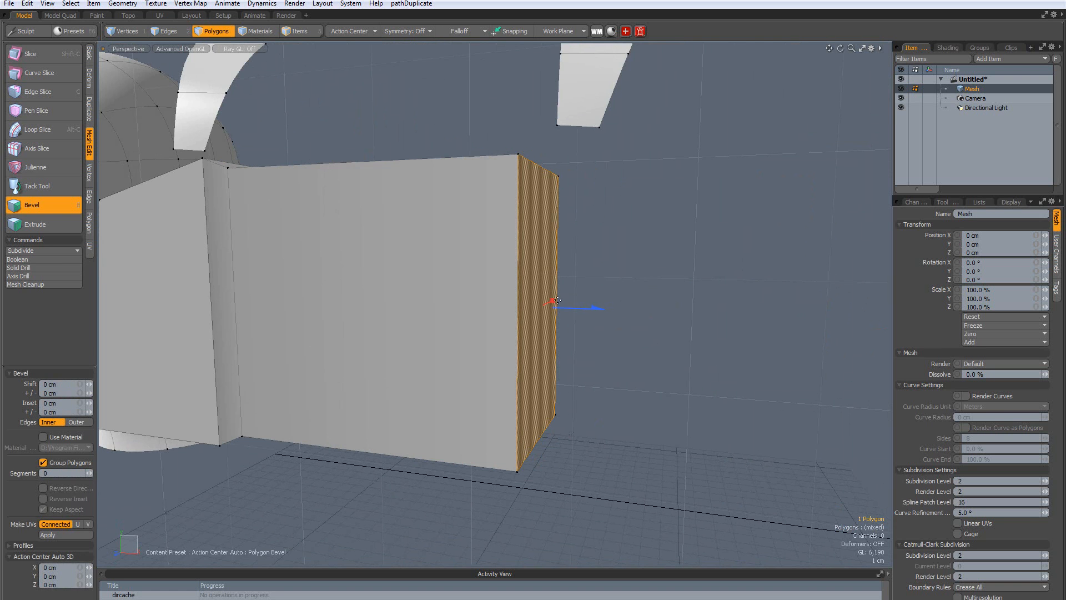
left_click_drag(557, 301, 680, 331)
left_click(630, 289, "shift")
scroll(761, 314, "down", 2)
left_click(689, 334, "shift")
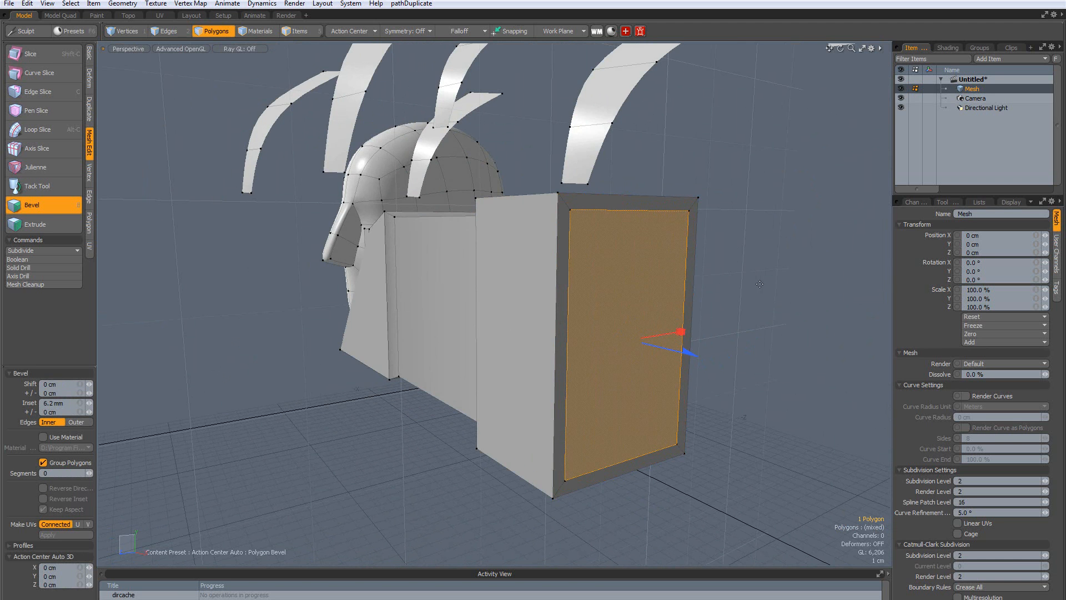
Extrude the inset polygon by 3.65 cm and add a wider end section with a shift of 2.62 cm
left_click_drag(724, 294, 843, 242, "alt")
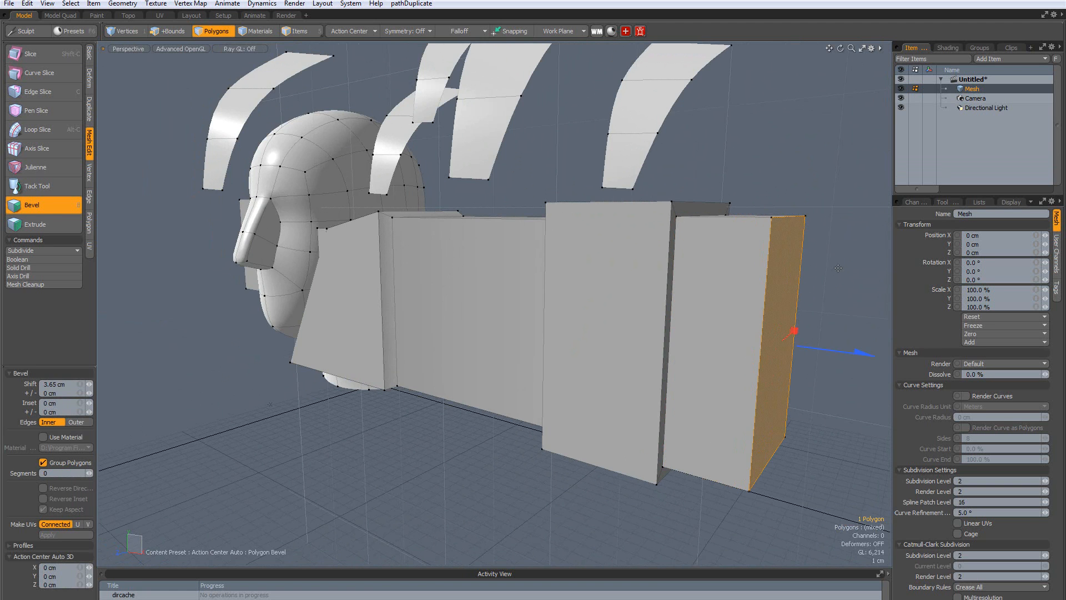
left_click_drag(794, 331, 872, 331)
left_click(841, 293, "shift")
scroll(871, 332, "down", 3)
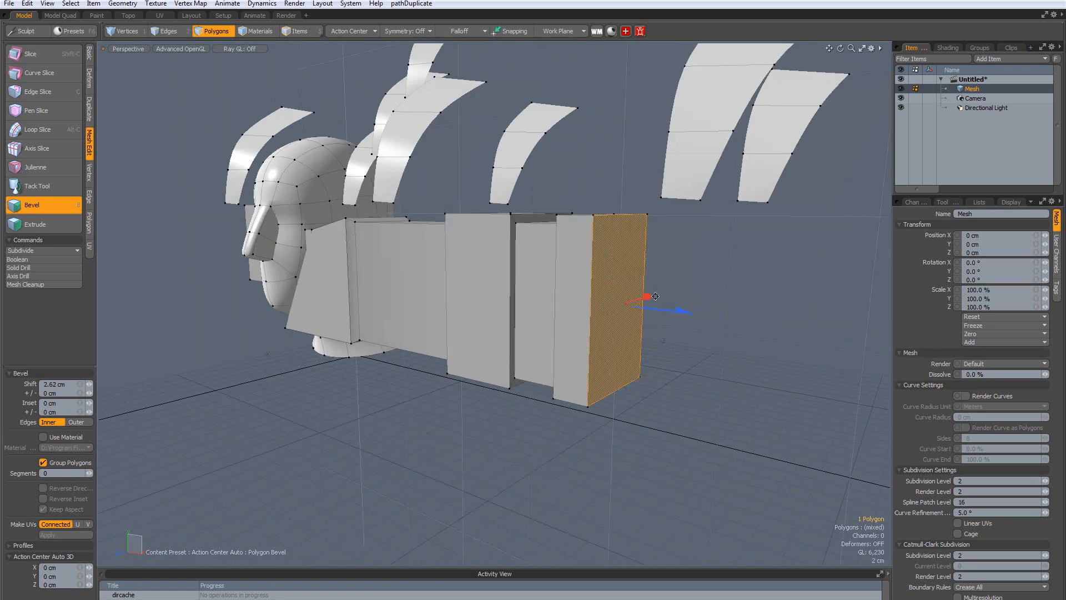
Bevel the end polygon outward again to add one more short section to the block, and deselect it
left_click_drag(655, 296, 640, 312, "alt")
left_click(639, 362, "shift")
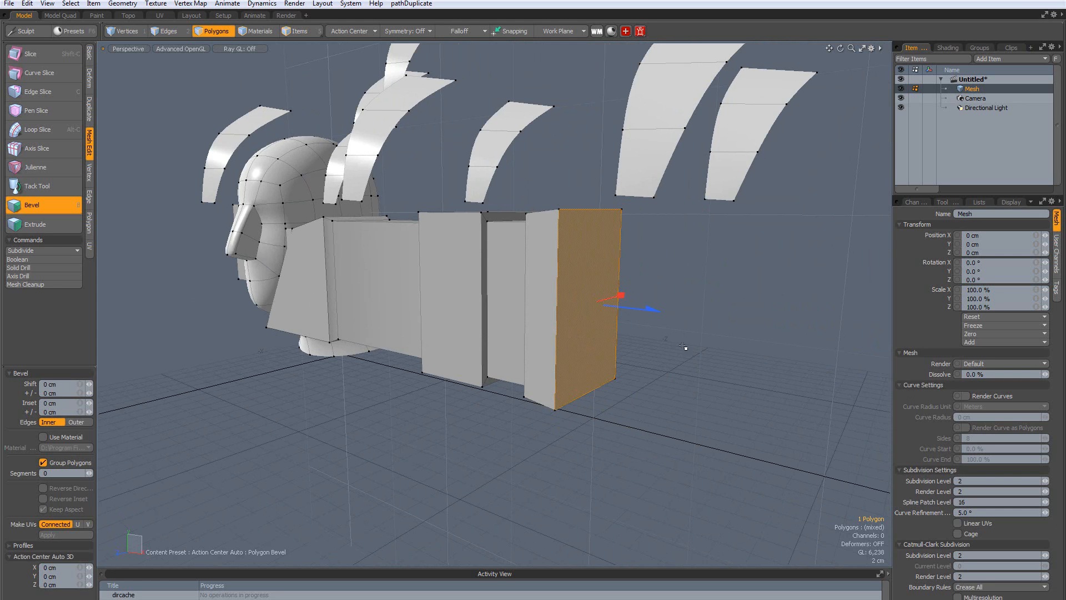
key("space")
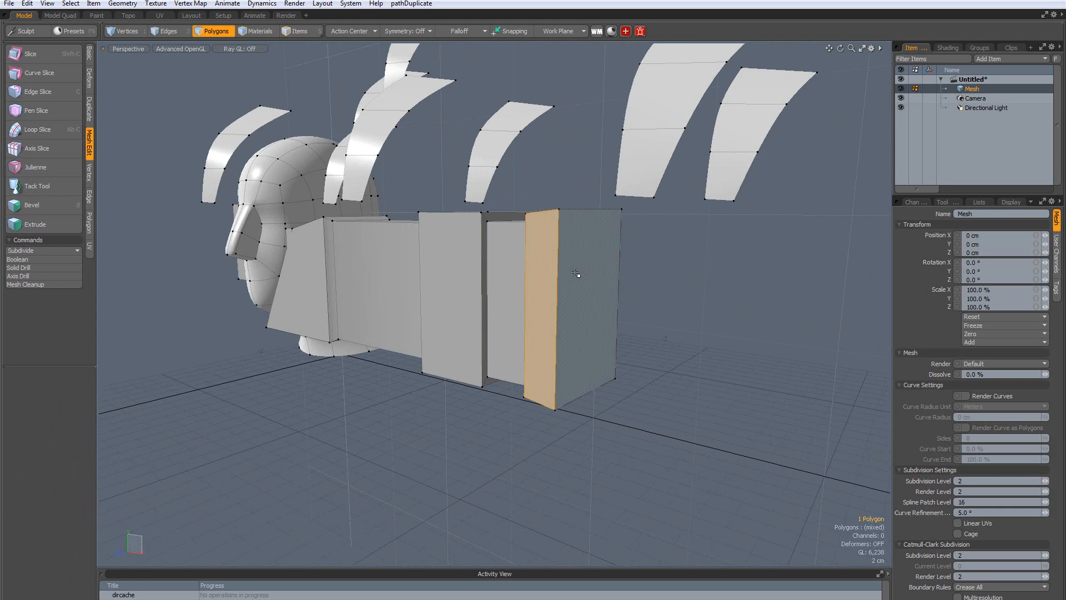
left_click(45, 208)
left_click_drag(642, 311, 672, 314)
key("space")
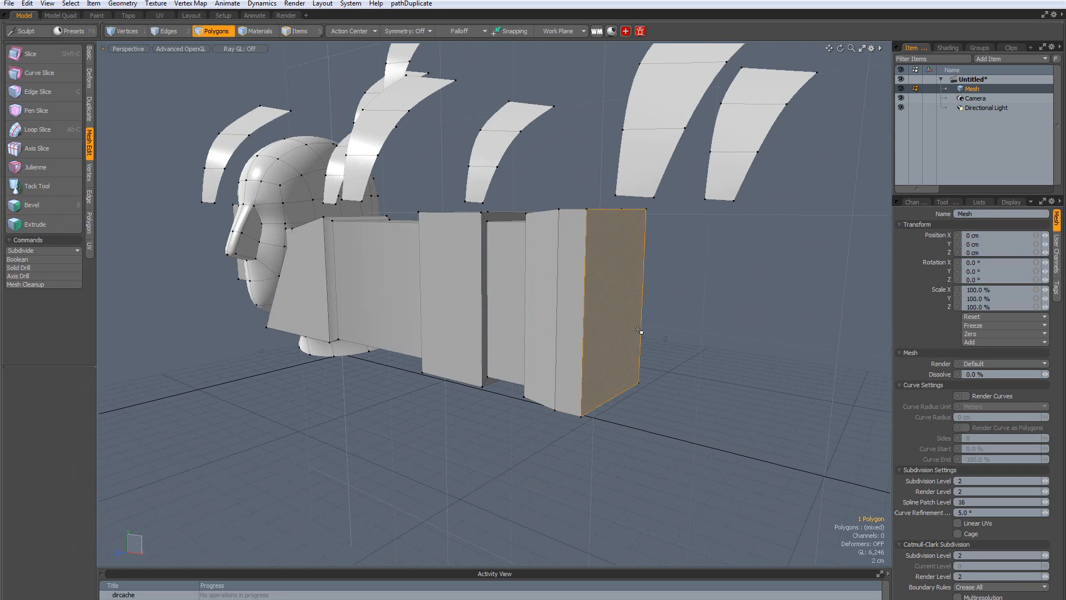
left_click(643, 332)
Look through the vertex and edge editing tools, and examine the extruded block and the head from several angles
left_click_drag(394, 333, 383, 414, "alt")
left_click_drag(278, 334, 338, 307, "alt")
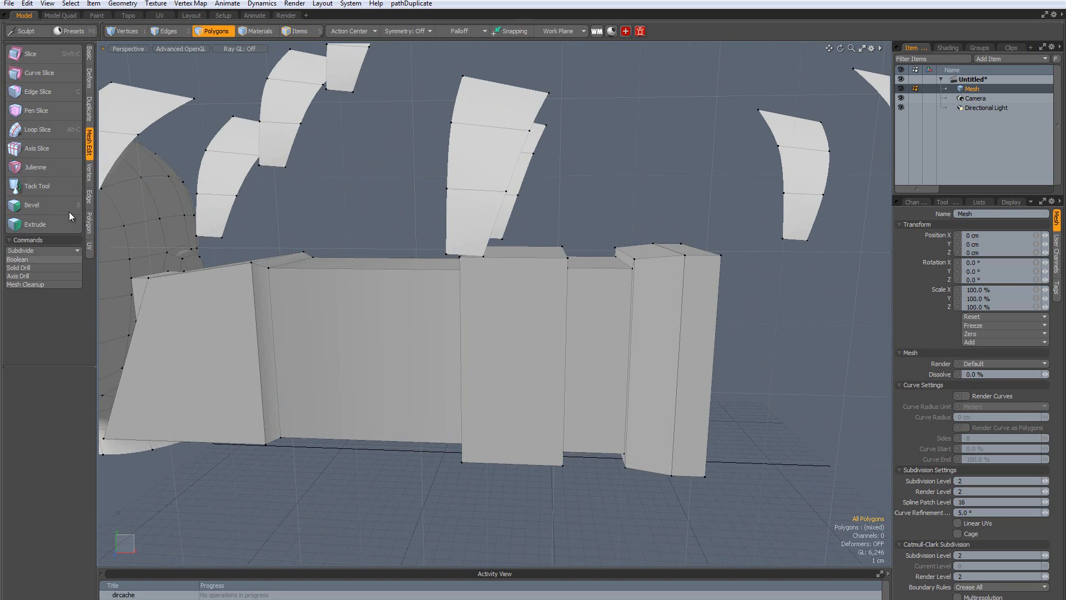
left_click(89, 173)
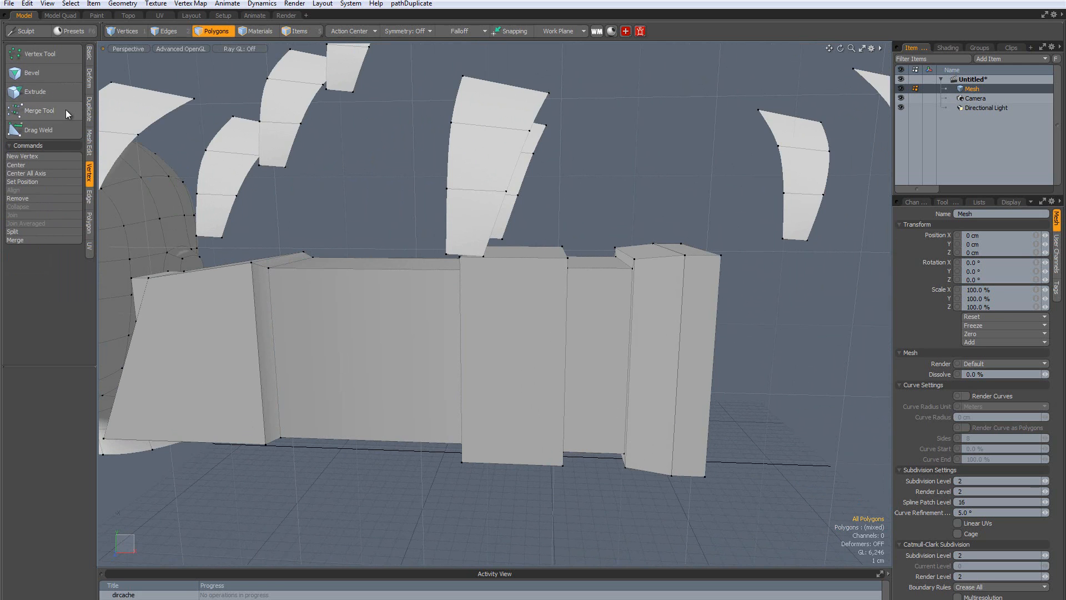
left_click(89, 198)
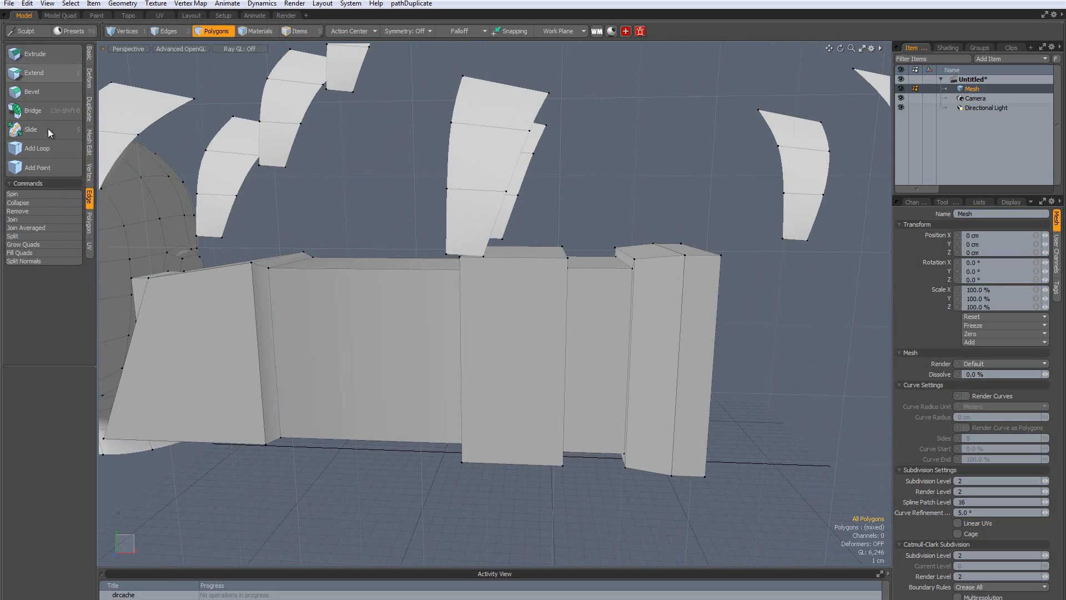
left_click_drag(324, 198, 514, 320, "alt")
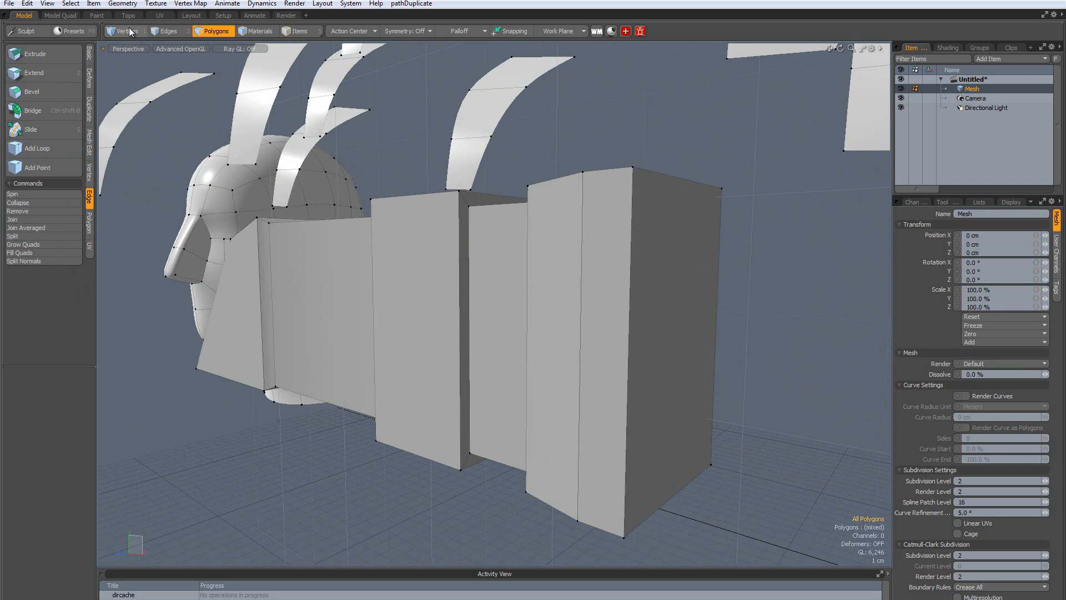
left_click_drag(542, 231, 571, 250, "alt")
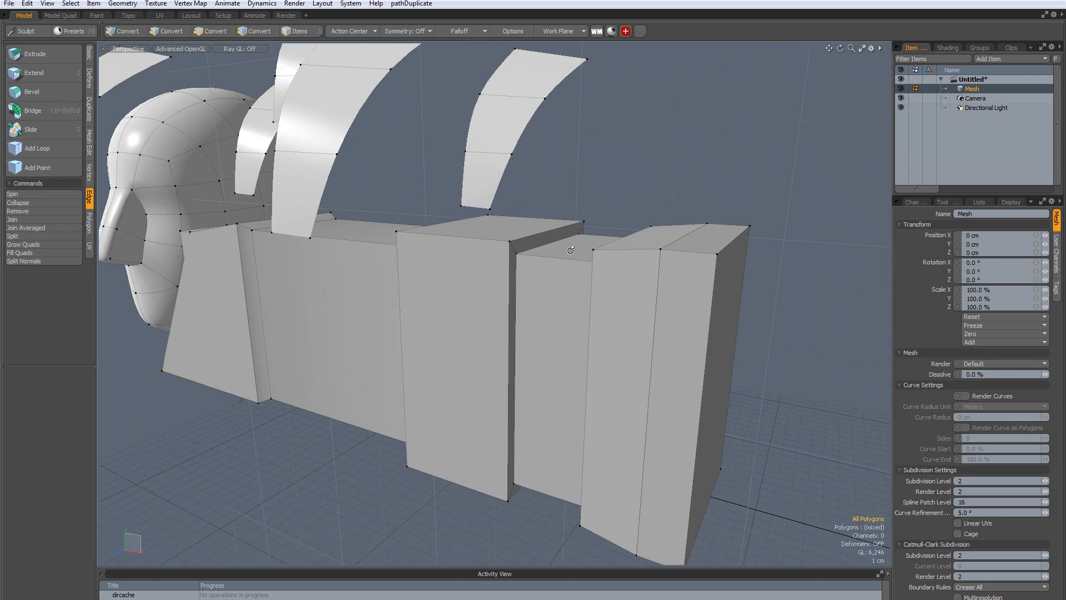
left_click_drag(474, 245, 585, 233, "alt")
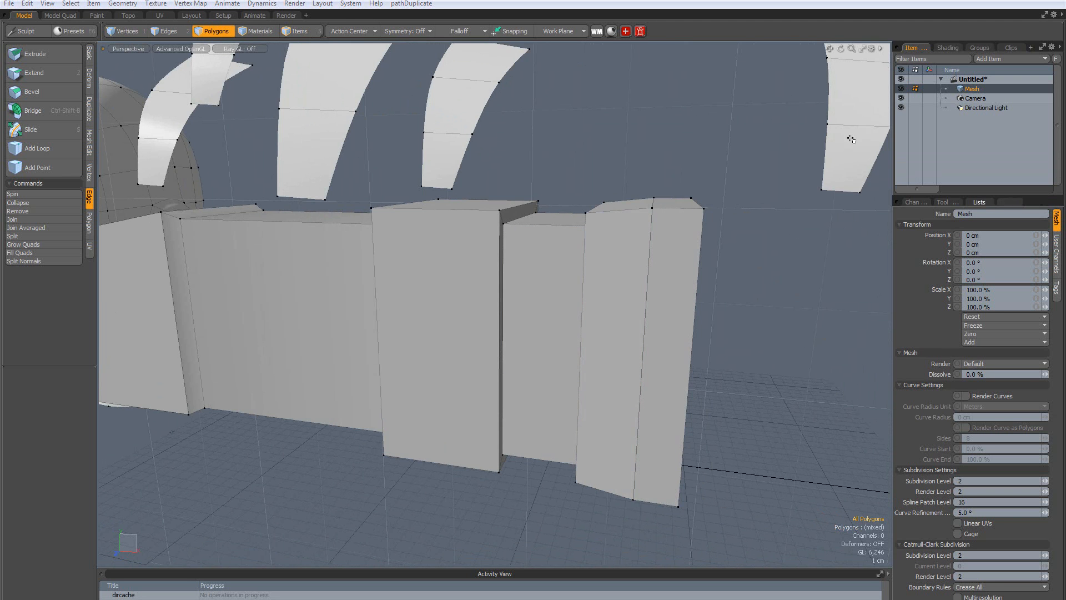
left_click_drag(347, 75, 492, 280, "alt")
left_click_drag(316, 272, 655, 311, "alt+shift")
scroll(426, 322, "down", 4)
left_click_drag(426, 321, 533, 311, "alt+shift")
mouse_move(533, 310)
left_mouse_down("alt")
mouse_move(559, 309)
mouse_move(542, 307)
left_mouse_up("alt")
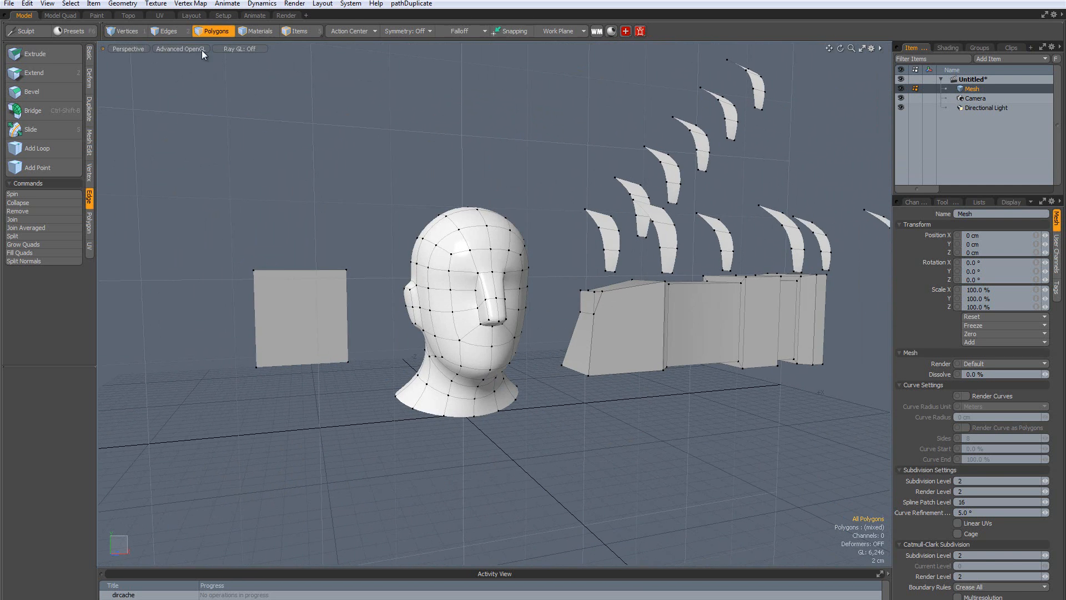
Delete the vertices around the upper corner at the block's sloped end
scroll(649, 253, "down", 4)
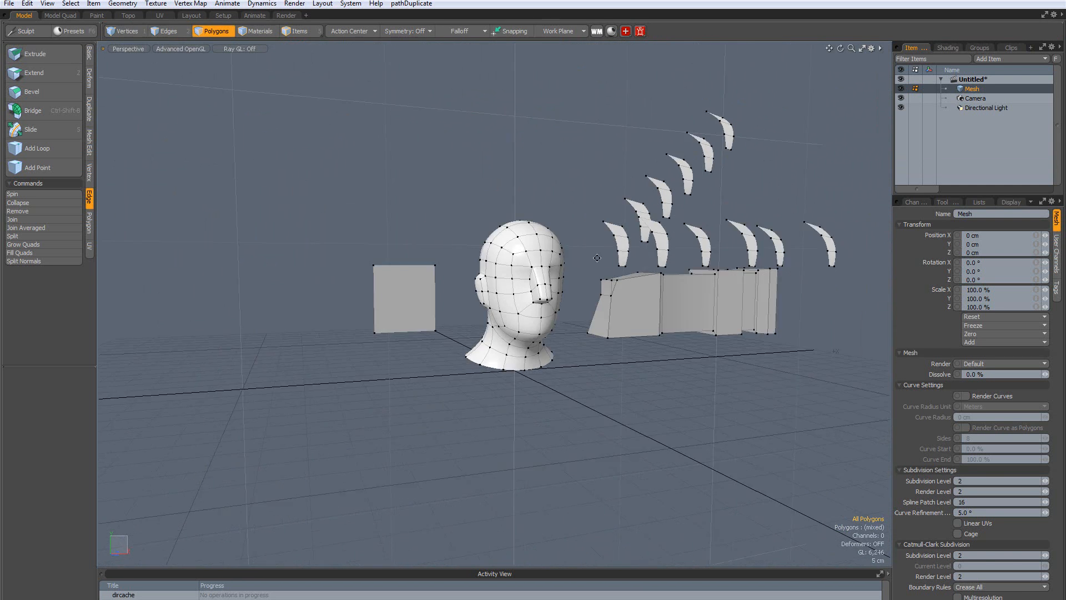
left_click_drag(649, 252, 537, 250, "alt+shift")
right_click_drag(622, 81, 472, 166)
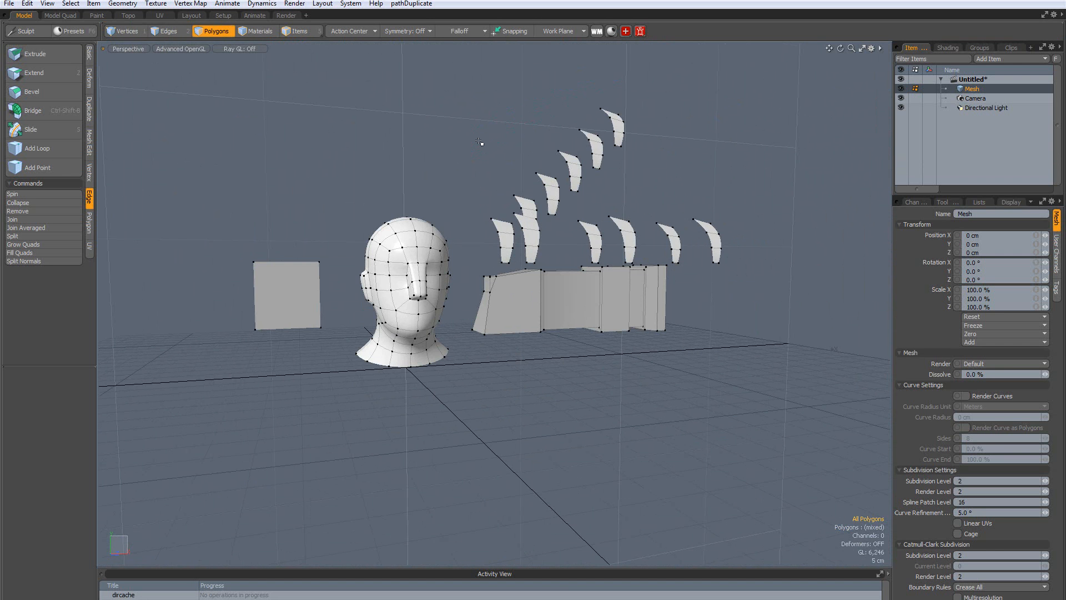
scroll(422, 279, "up", 2)
left_click_drag(422, 279, 563, 286, "alt")
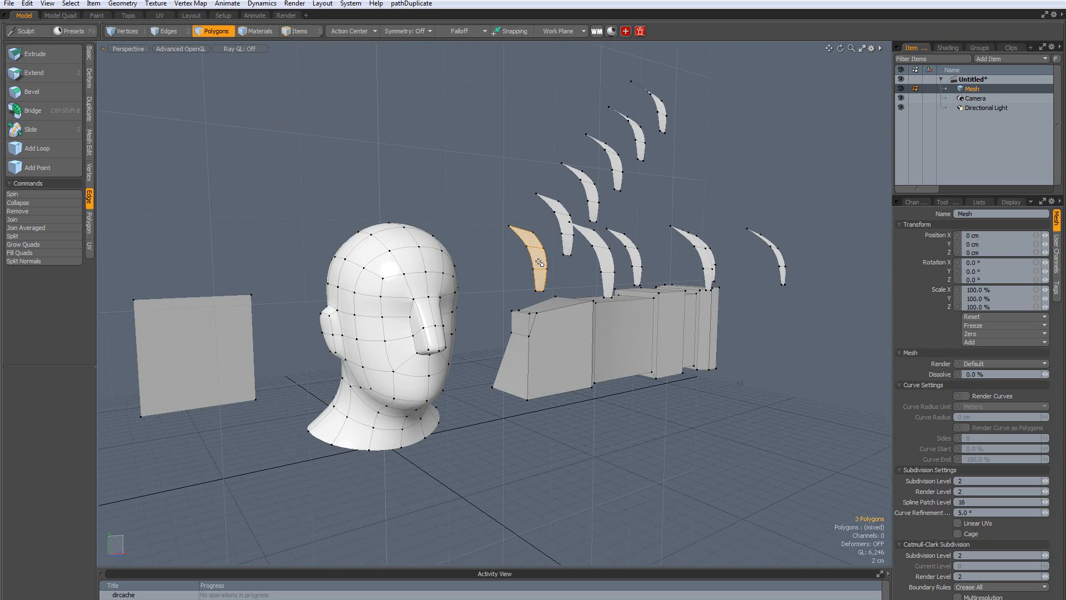
left_click(532, 227)
key("1")
scroll(394, 213, "up", 3)
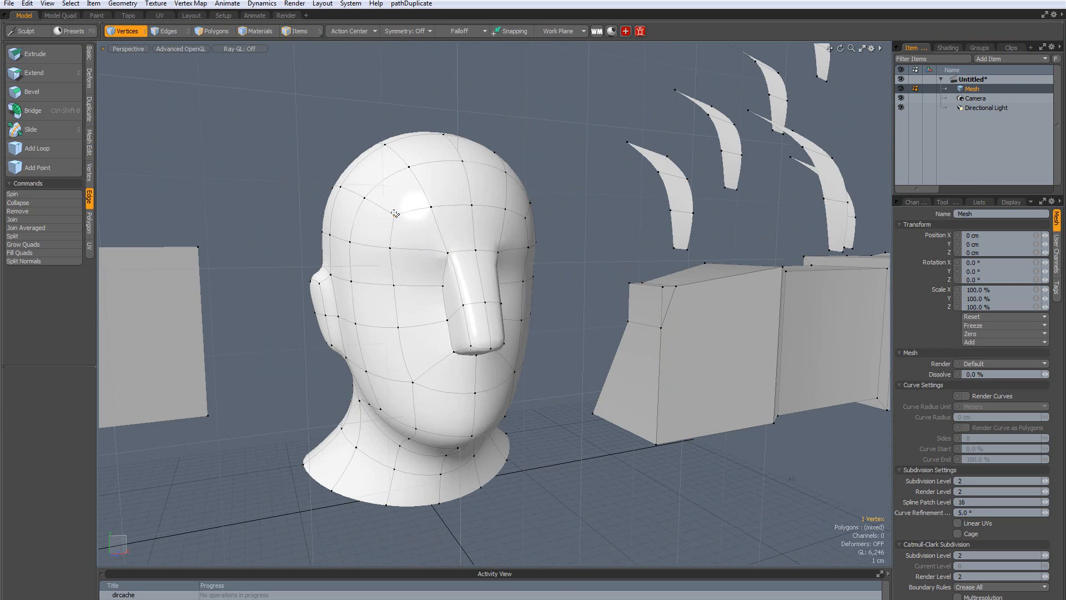
left_click(702, 305)
left_click_drag(702, 305, 659, 327, "alt")
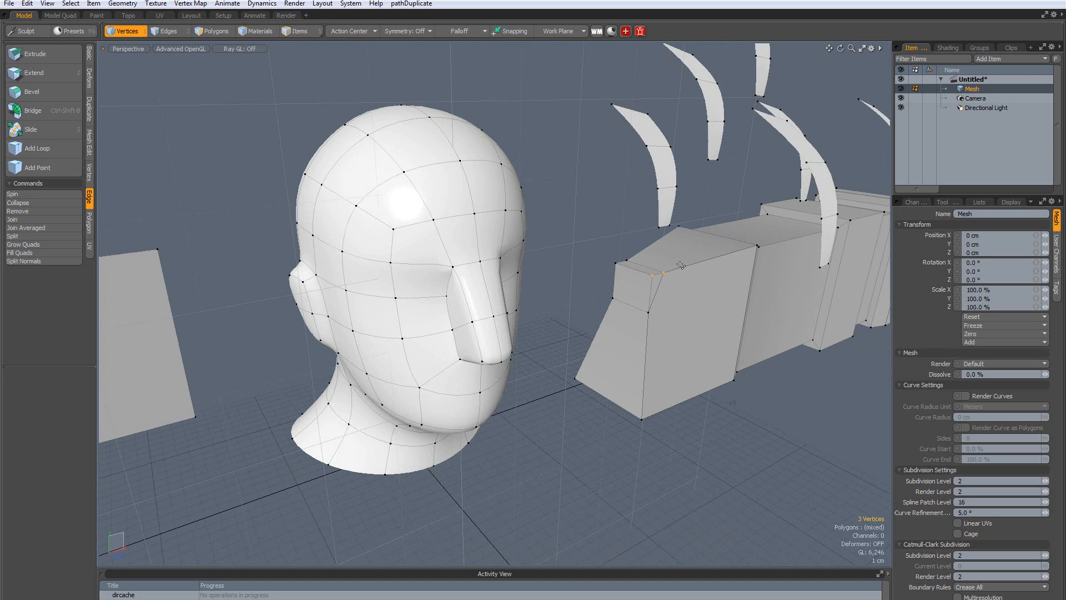
key("Delete")
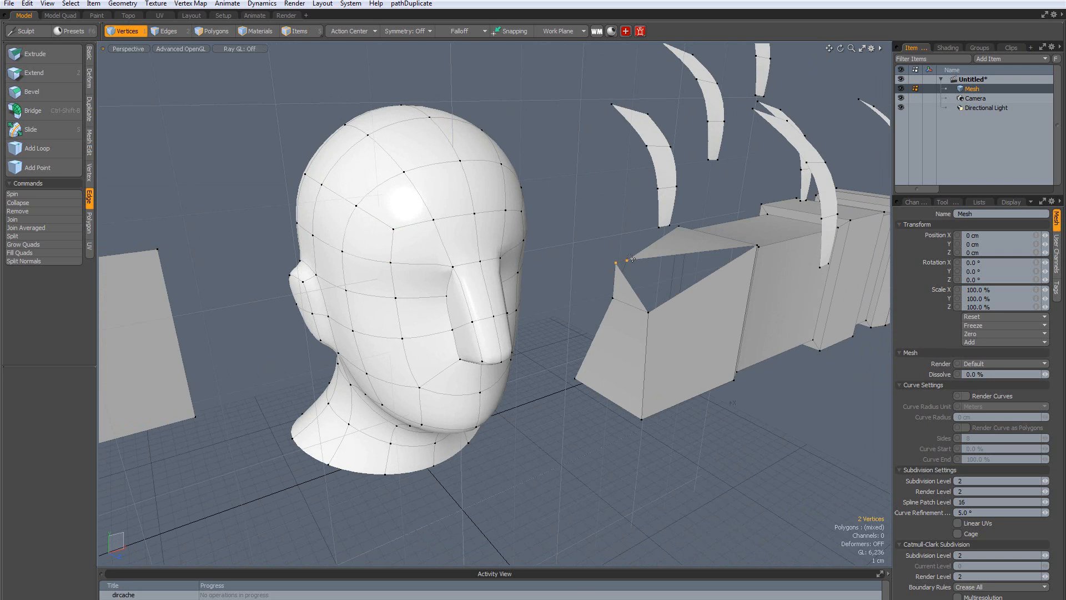
key("Delete")
Switch to edge selection and select the edge loop at the inner corner next to the block's sloped section
left_click_drag(633, 260, 528, 275, "alt")
scroll(517, 265, "down", 3)
left_click(173, 33)
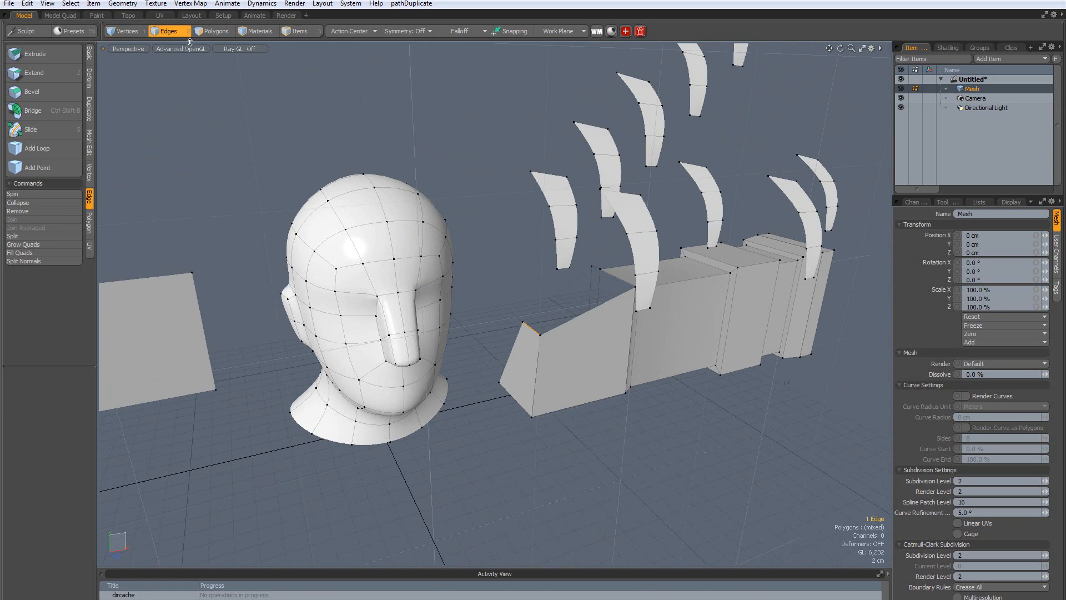
left_click(538, 323)
left_click_drag(599, 370, 575, 371, "alt")
left_click_drag(644, 317, 541, 314, "alt")
scroll(541, 314, "up", 3)
double_click(545, 314)
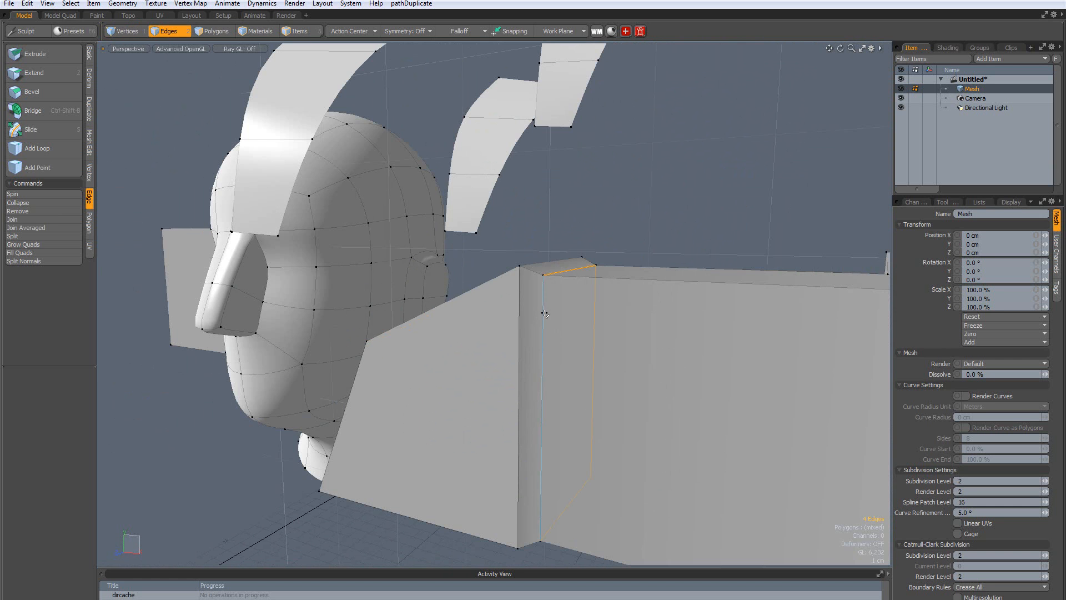
left_click_drag(543, 302, 434, 164, "alt")
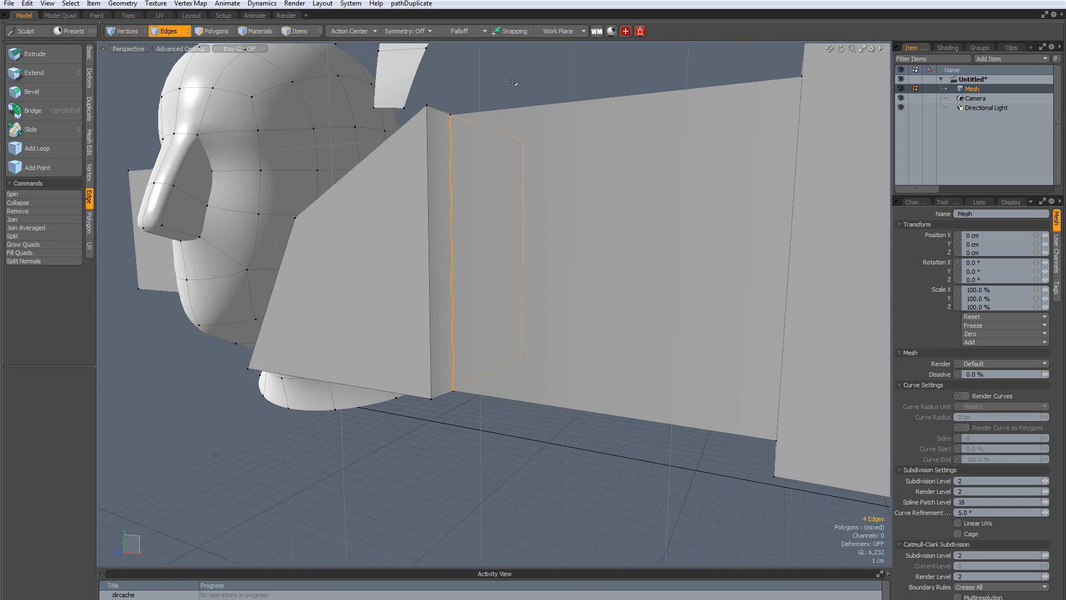
Bevel the edge loop at the far inner corner of the block's recessed section by 6 mm
left_click_drag(514, 83, 657, 302, "alt")
left_click(631, 185)
scroll(658, 301, "down", 3, "alt")
left_click_drag(616, 250, 595, 271, "alt")
scroll(622, 278, "up", 5)
scroll(594, 271, "down", 2)
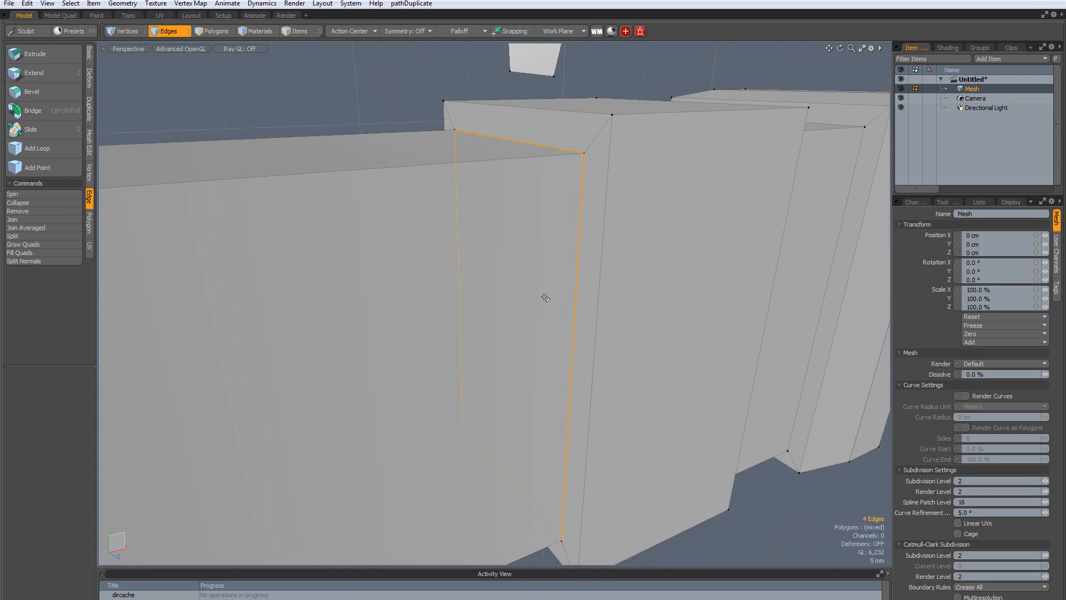
key("b")
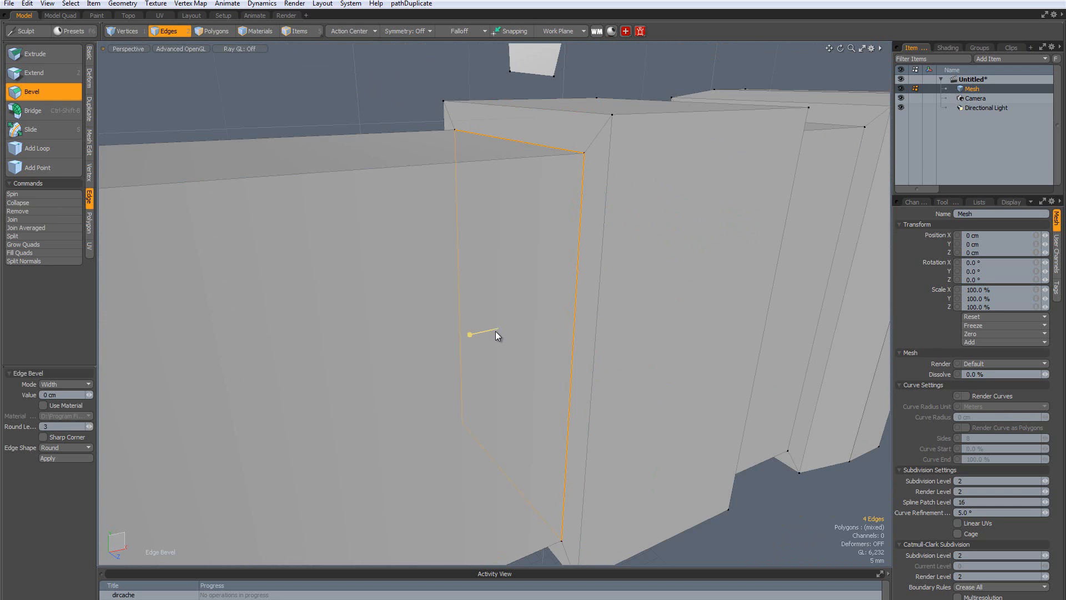
mouse_move(496, 335)
left_mouse_down()
mouse_move(549, 333)
mouse_move(477, 339)
left_mouse_up()
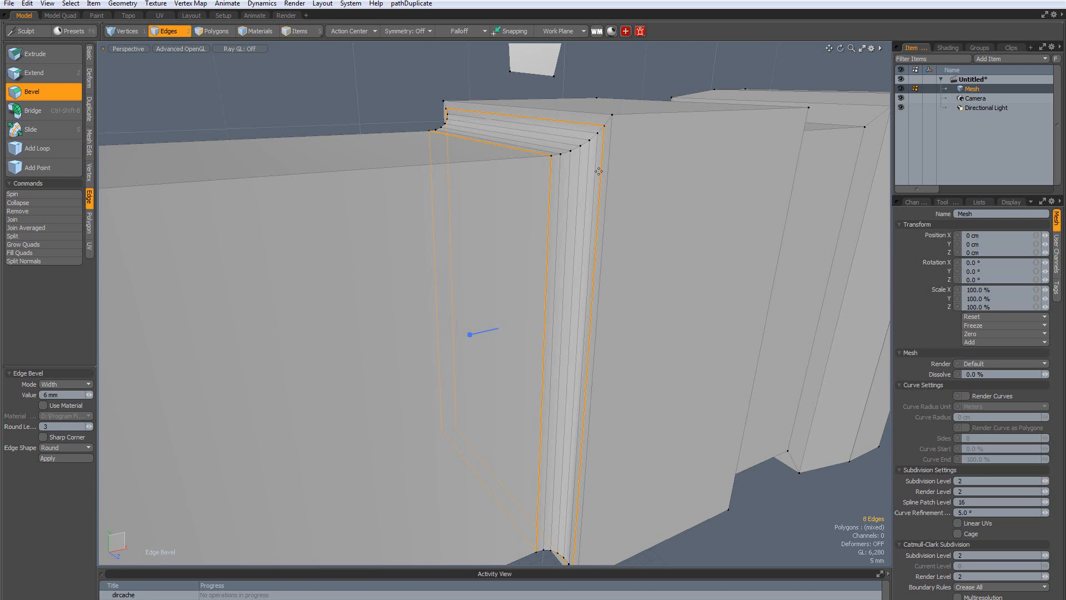
Reduce the edge bevel's round level to 0
left_click_drag(598, 172, 388, 201, "alt")
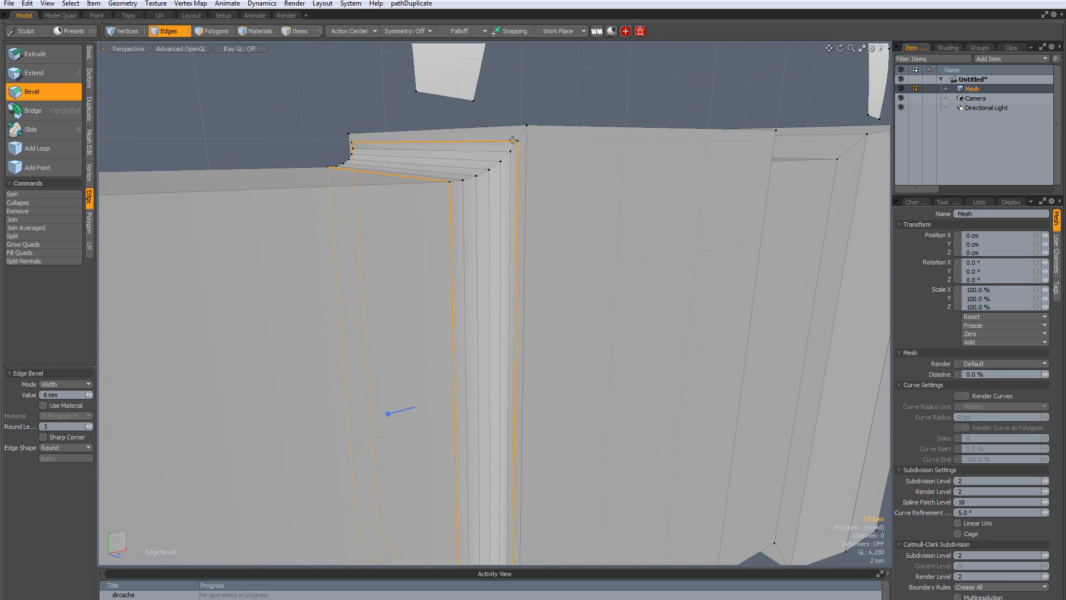
left_click(88, 426)
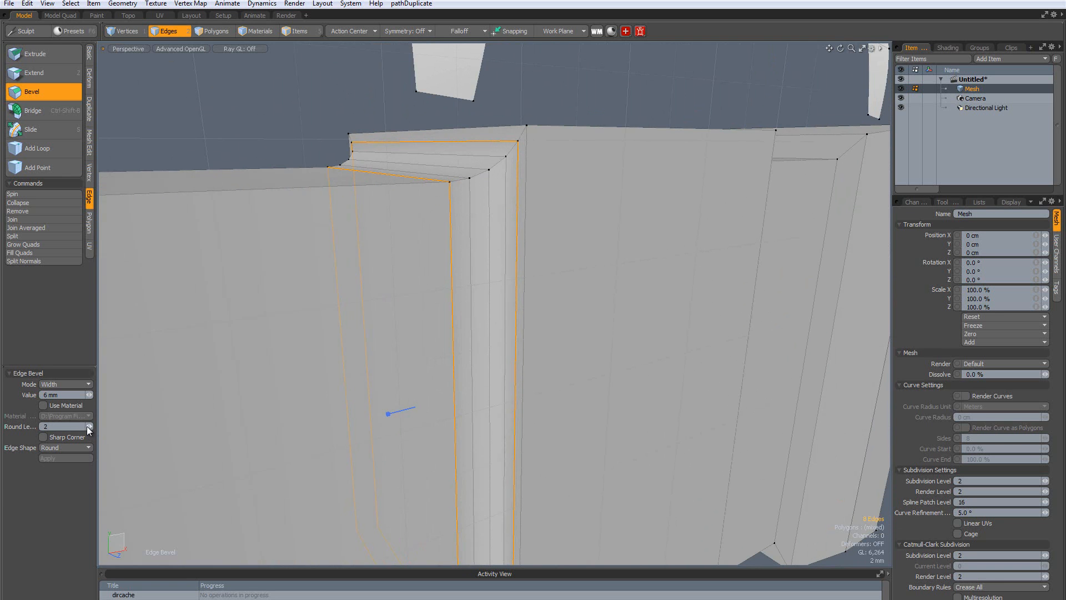
left_click(89, 427)
left_click(88, 426)
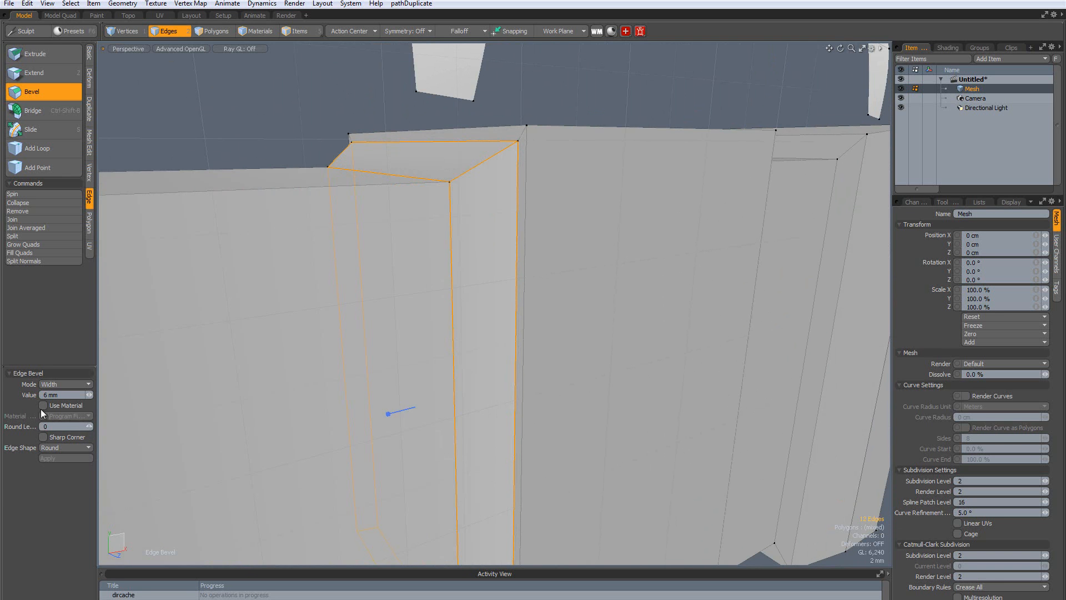
left_click(87, 428)
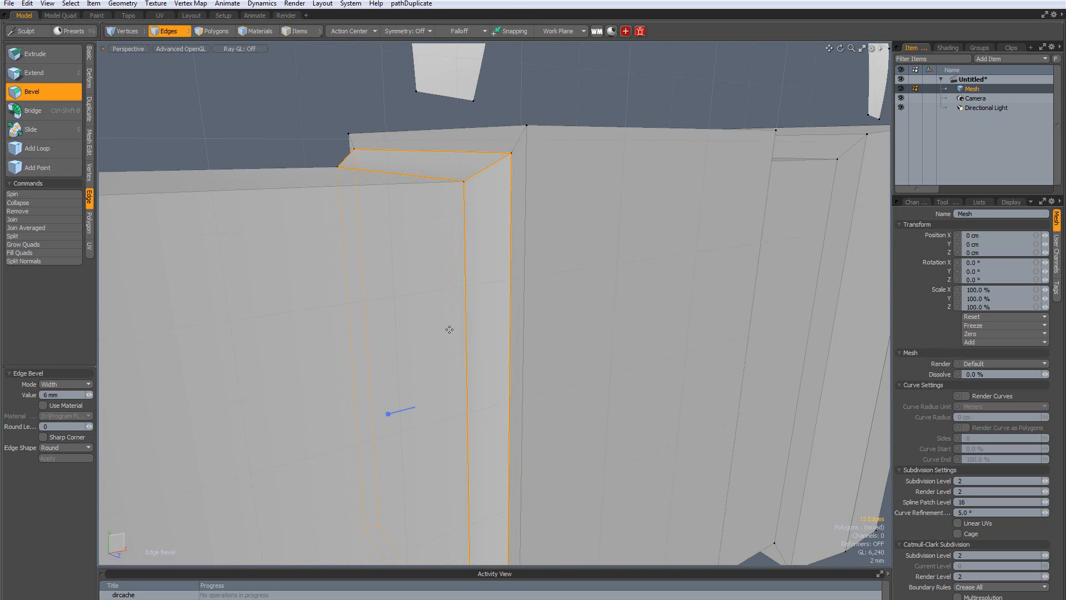
Widen the edge bevel to 8 mm and raise its round level to 10
mouse_move(449, 330)
left_mouse_down()
mouse_move(460, 318)
mouse_move(412, 329)
mouse_move(439, 326)
left_mouse_up()
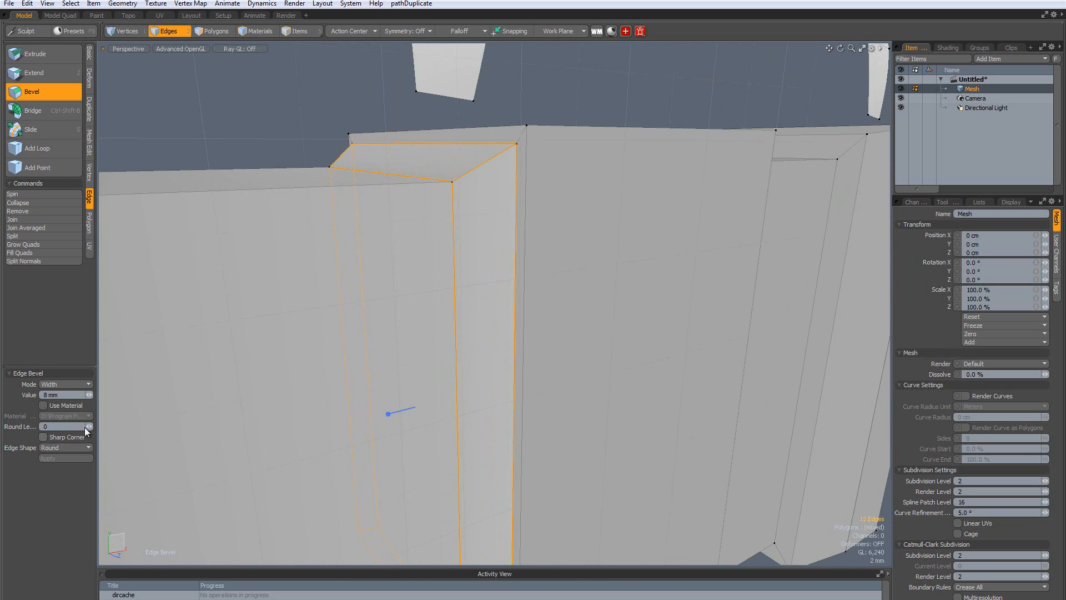
left_click_drag(92, 427, 94, 427)
left_click_drag(243, 284, 326, 305, "alt")
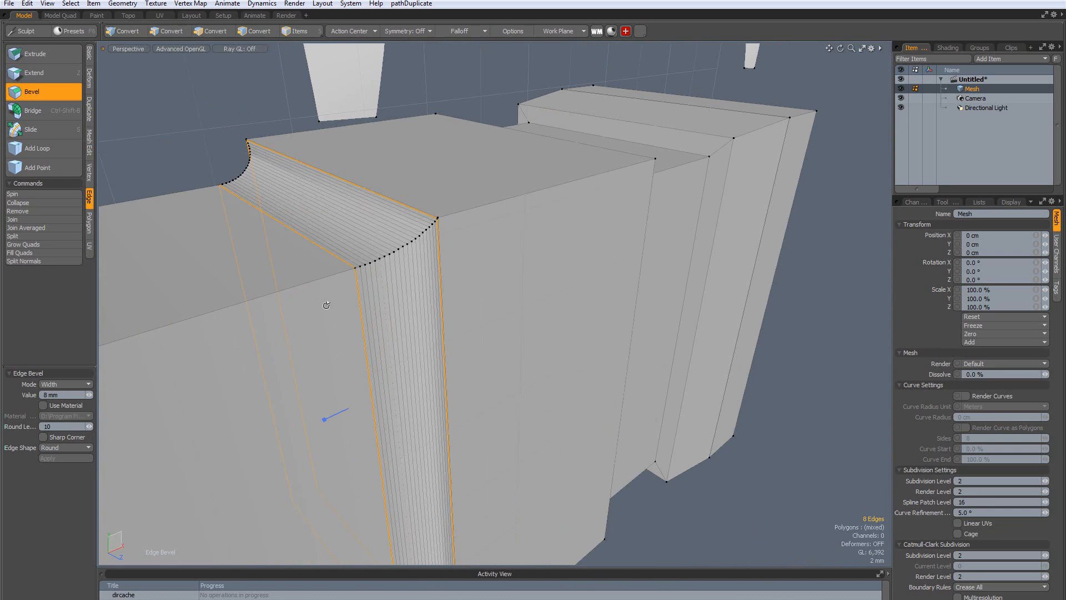
Undo the last width and rounding changes to the edge bevel
key("Down")
key("Down")
key("ctrl+z")
key("ctrl+z")
key("ctrl+z")
key("ctrl+z")
key("ctrl+z")
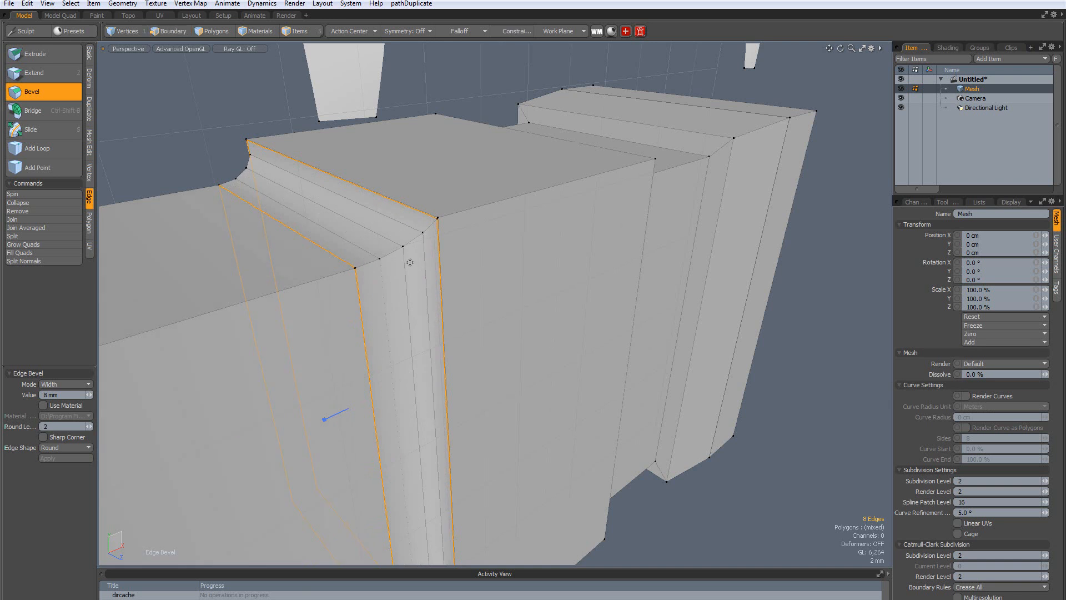
Finish the edge bevel and clear the edge selection
key("space")
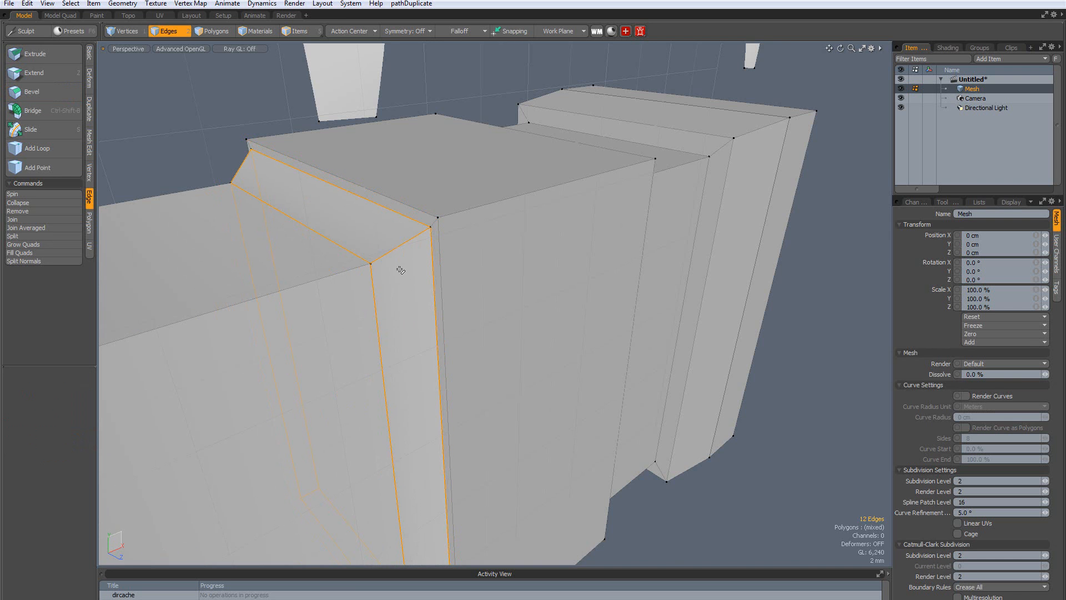
key("Escape")
scroll(471, 359, "down", 3)
left_click_drag(471, 359, 445, 324, "alt")
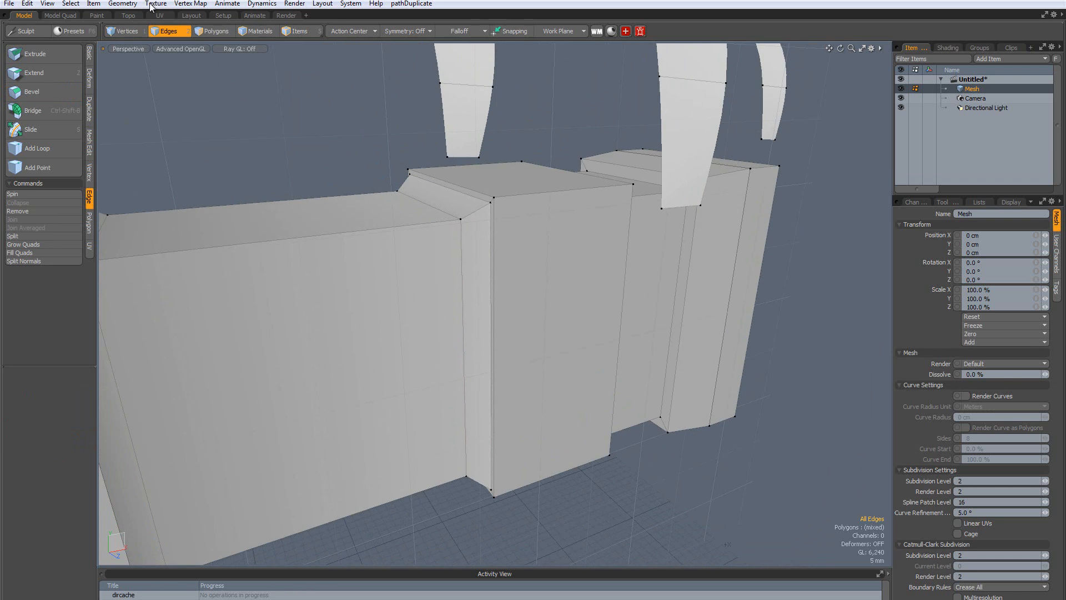
In polygon mode, sweep a selection across the block's side faces twice, clearing it after each pass
left_click(222, 29)
left_click_drag(350, 276, 440, 274, "alt")
left_click_drag(292, 286, 400, 262, "alt")
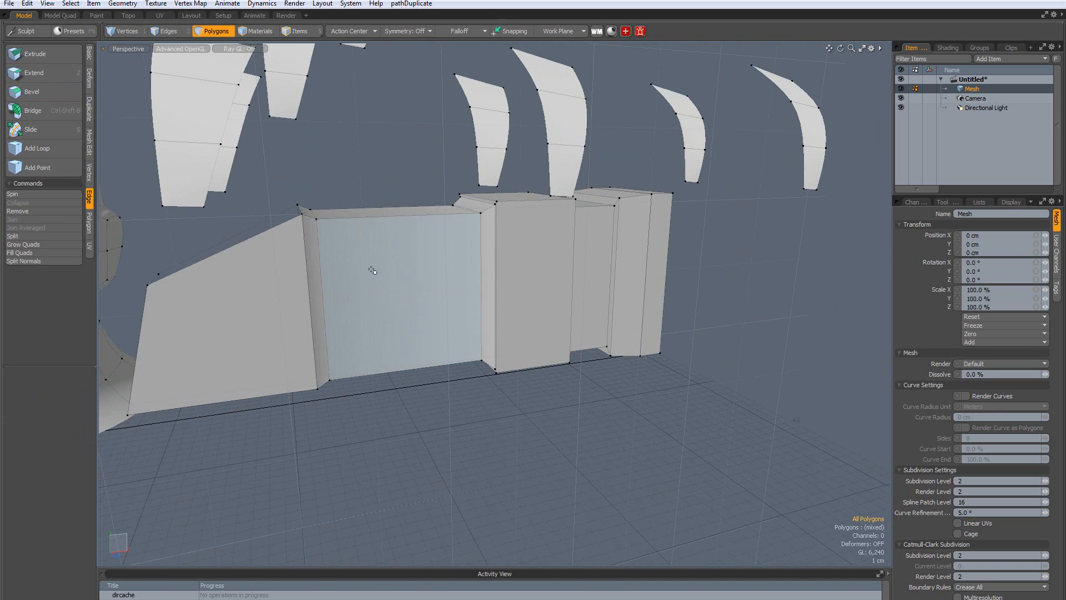
left_click_drag(268, 302, 368, 283)
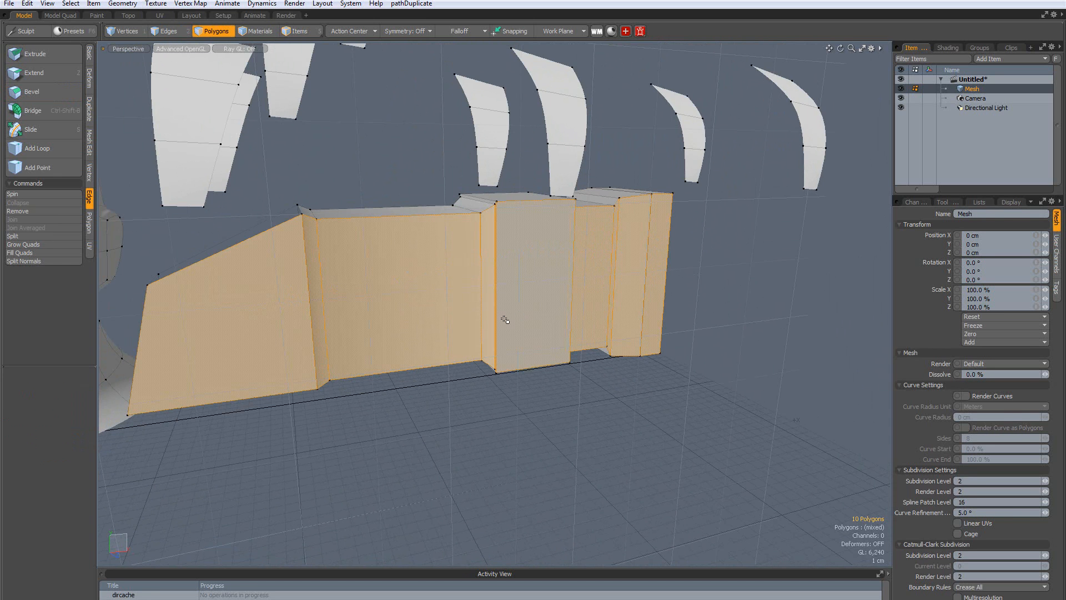
left_click(298, 402)
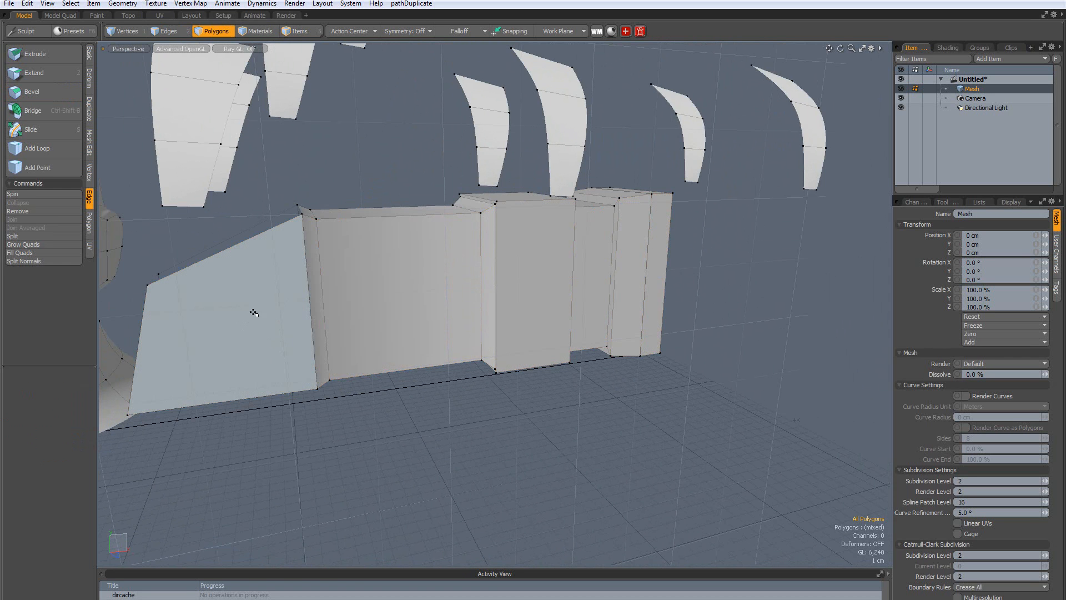
mouse_move(252, 298)
left_mouse_down()
mouse_move(311, 283)
mouse_move(401, 216)
mouse_move(478, 205)
mouse_move(510, 266)
left_mouse_up()
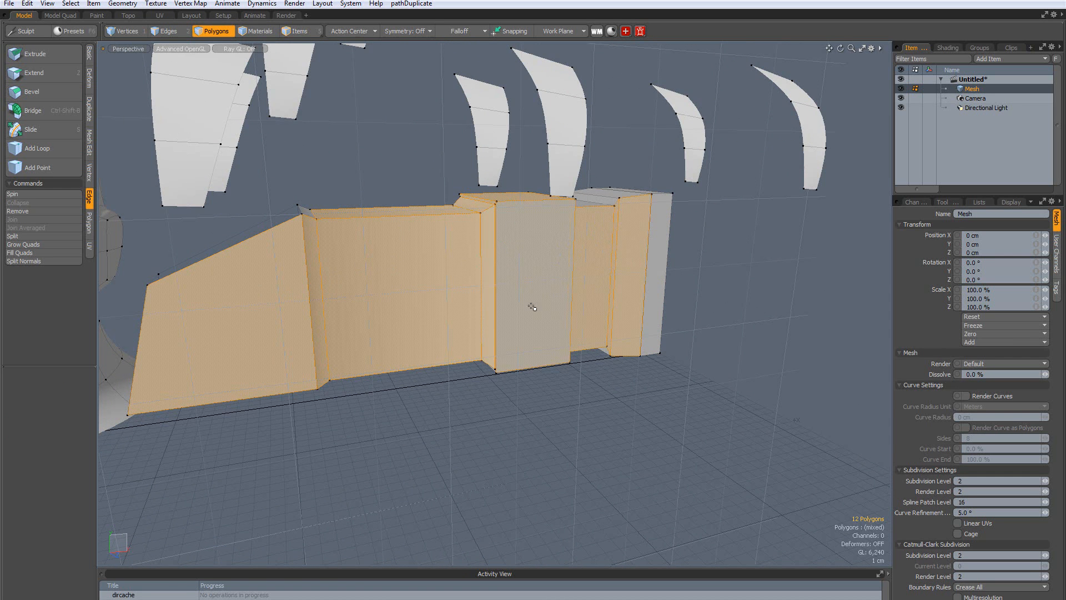
key("Escape")
left_click_drag(469, 312, 530, 305, "alt")
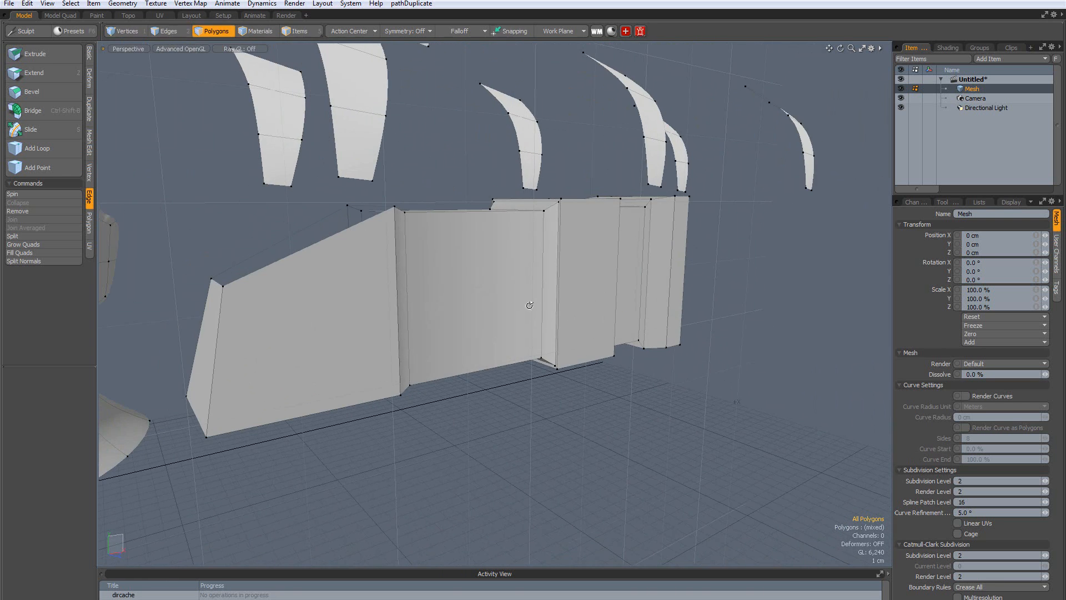
Change the selection lasso style to Rectangle
left_click(450, 270)
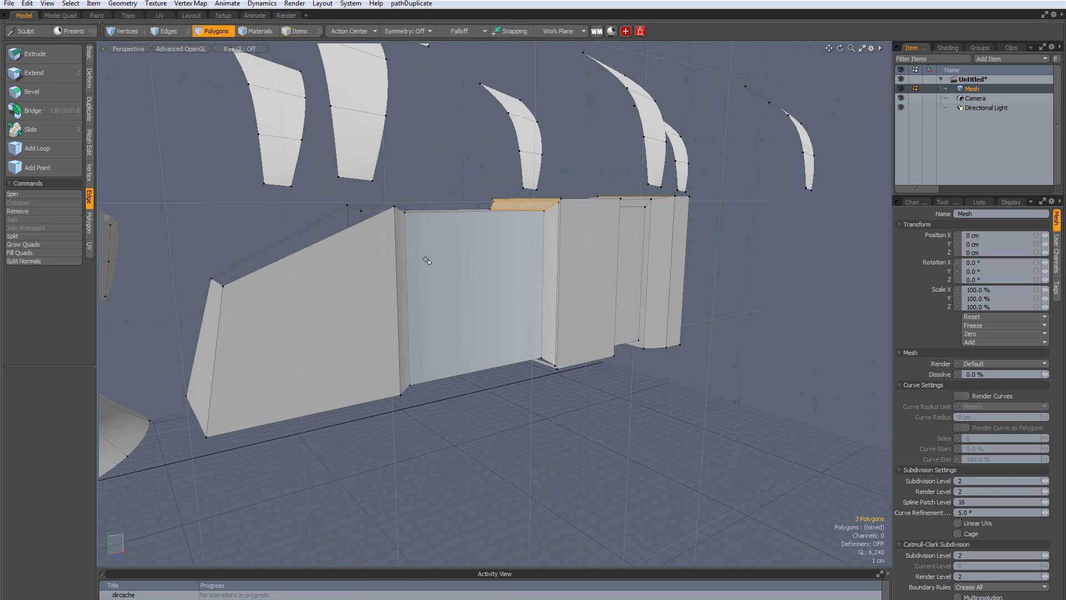
left_click(70, 4)
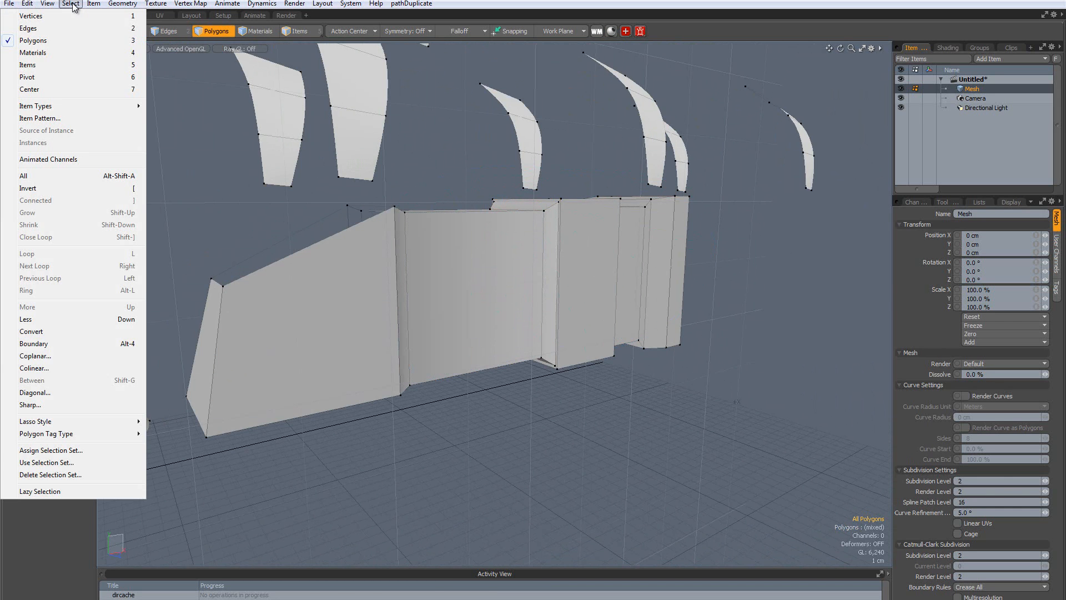
mouse_move(76, 420)
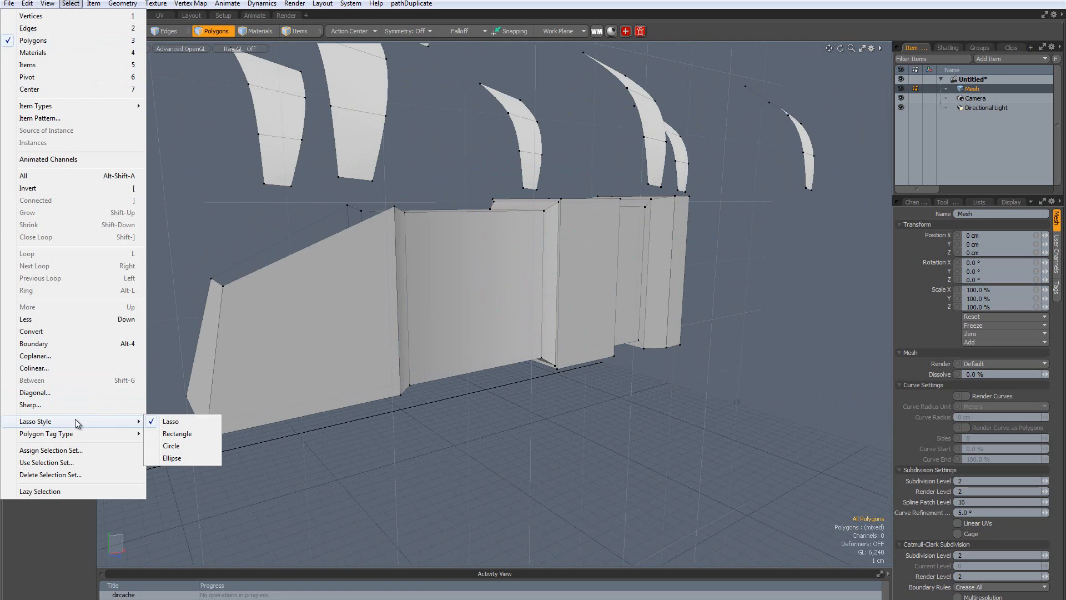
left_click(186, 433)
Box-select different groups of visible side polygons on the block, ending with its two wider end sections
left_click_drag(394, 177, 703, 360)
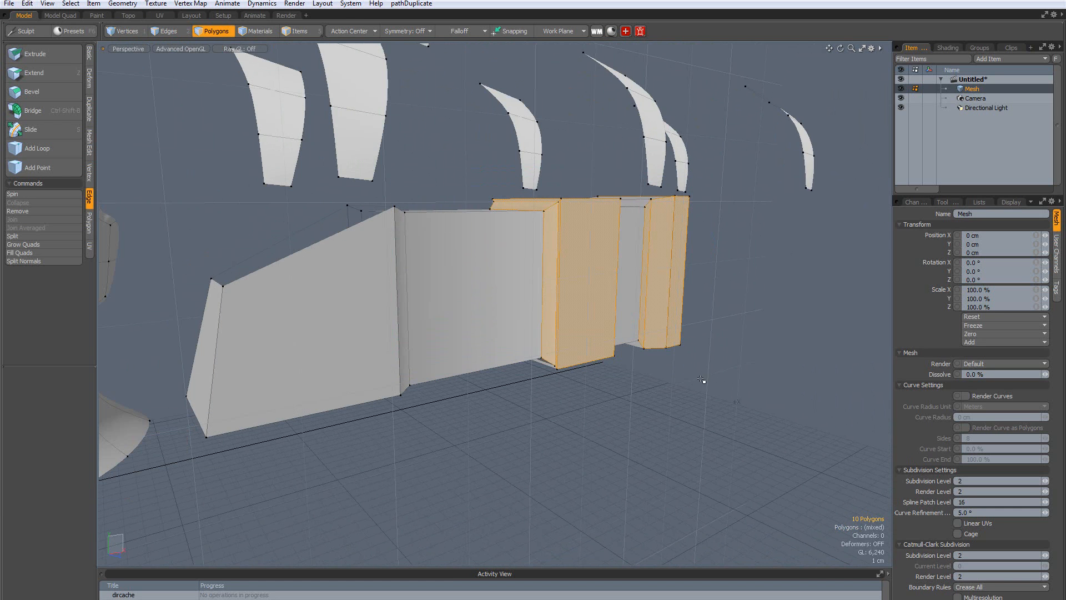
left_click_drag(374, 188, 622, 453)
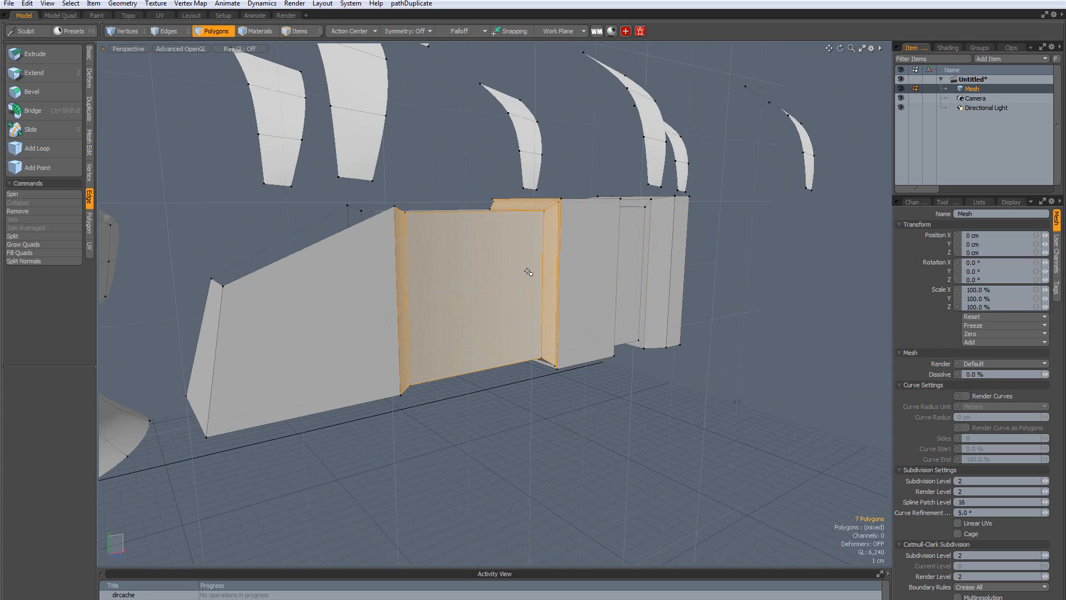
left_click_drag(623, 178, 758, 434)
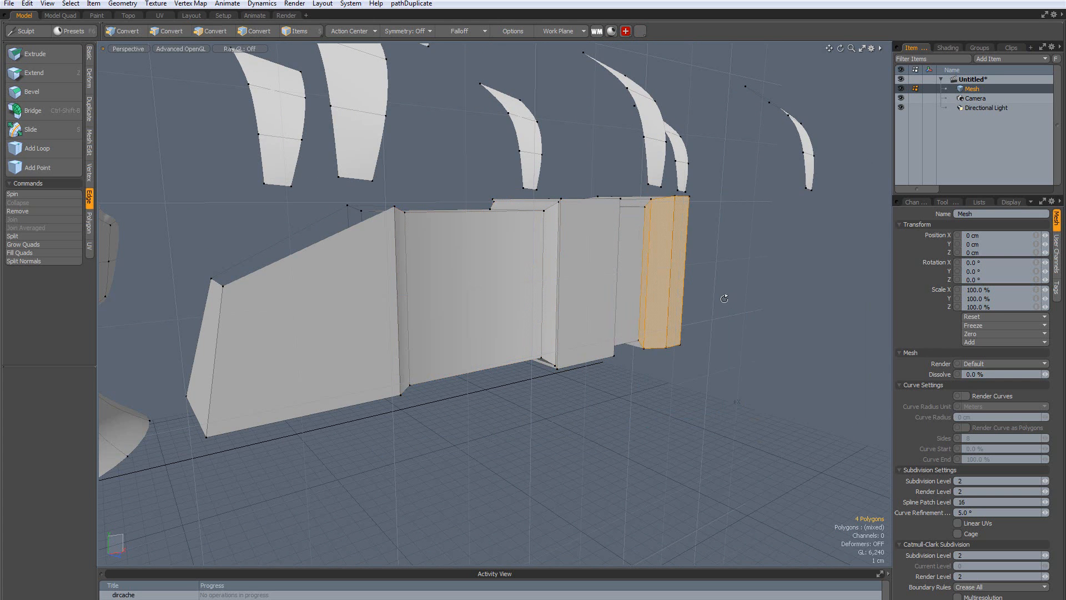
left_click_drag(532, 143, 808, 434)
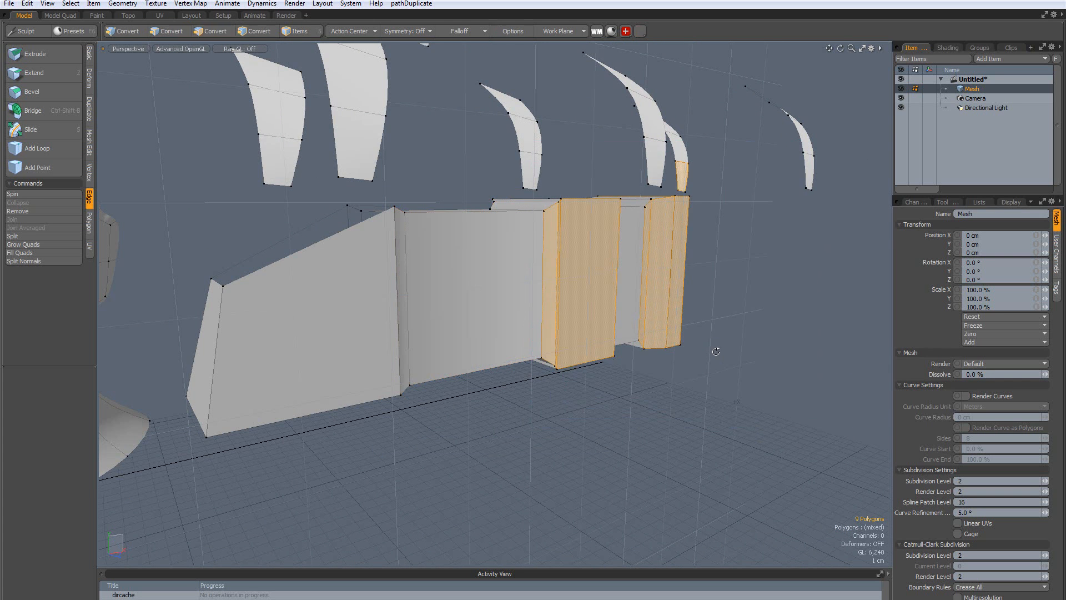
Box-select the block's end sections through the mesh, including the polygons on the hidden sides
left_click_drag(714, 352, 624, 346, "alt")
left_click_drag(622, 285, 586, 311, "alt")
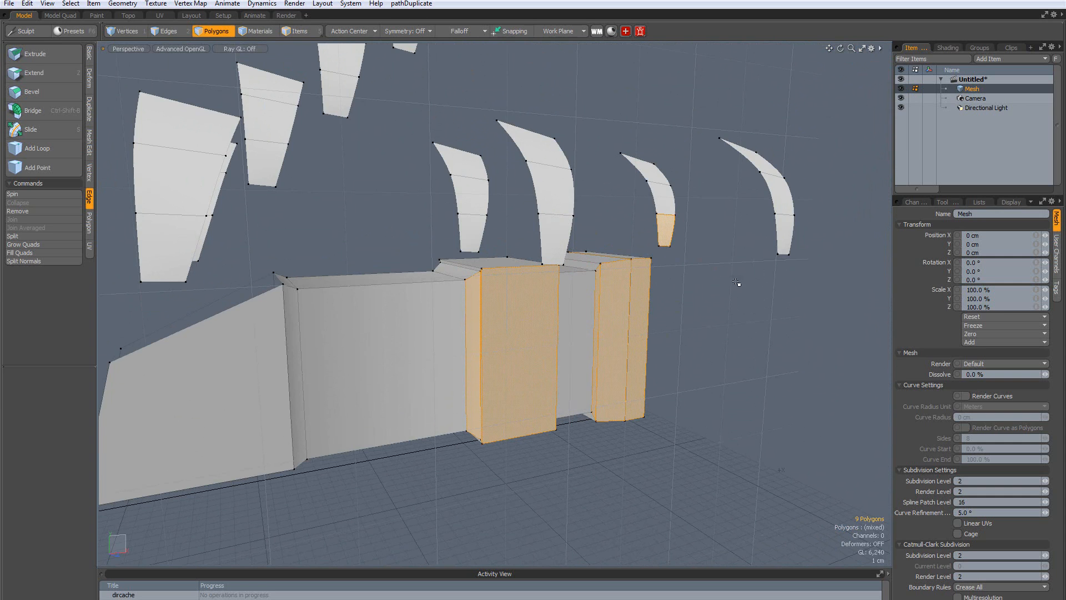
mouse_move(707, 222)
right_mouse_down()
mouse_move(500, 440)
mouse_move(416, 491)
right_mouse_up()
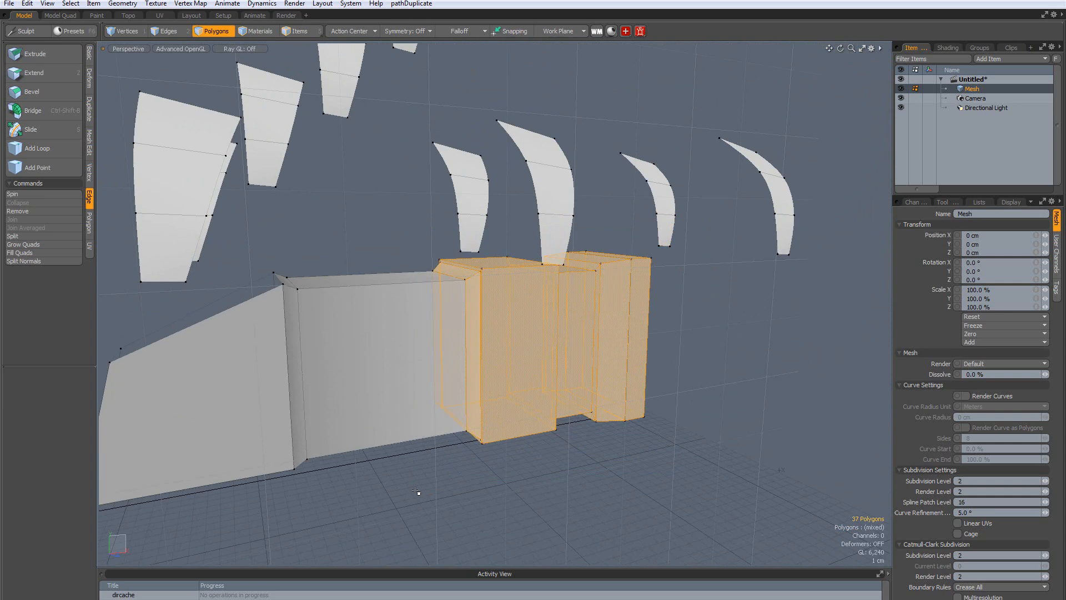
Clear the block selection, then try another rectangle selection through the mesh and clear it
left_click_drag(463, 385, 587, 285, "alt")
left_click(588, 286)
right_click_drag(301, 124, 573, 378)
left_click_drag(574, 378, 577, 333, "alt")
left_click(597, 333)
left_click_drag(361, 338, 389, 333, "alt")
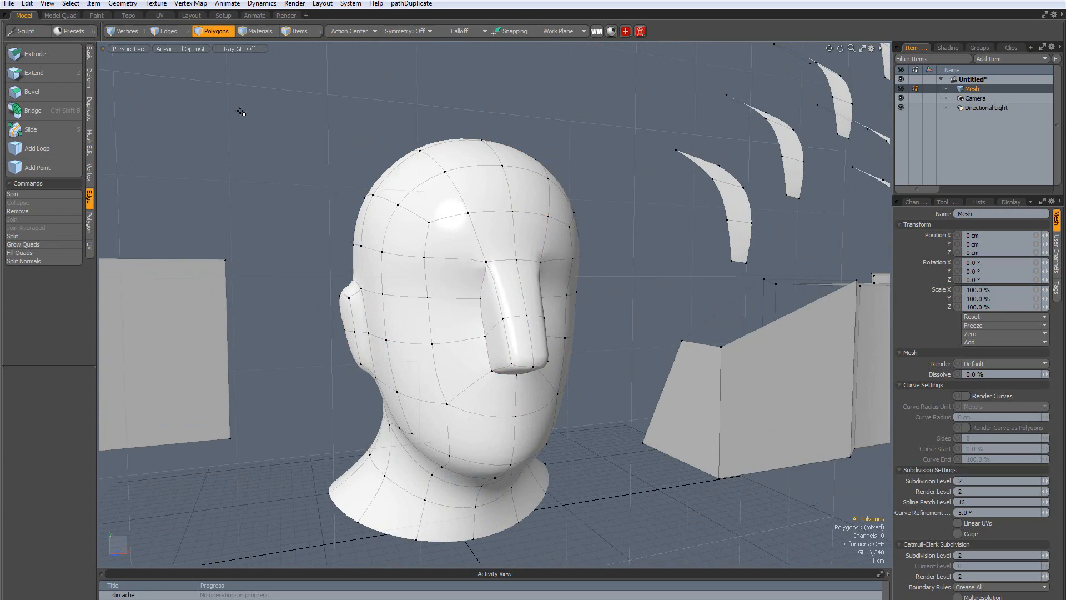
Box-select the upper part of the head through the mesh, check the selection from several angles and clear it
right_click_drag(238, 112, 607, 361)
middle_click_drag(606, 361, 625, 375)
left_click_drag(425, 386, 354, 360, "alt")
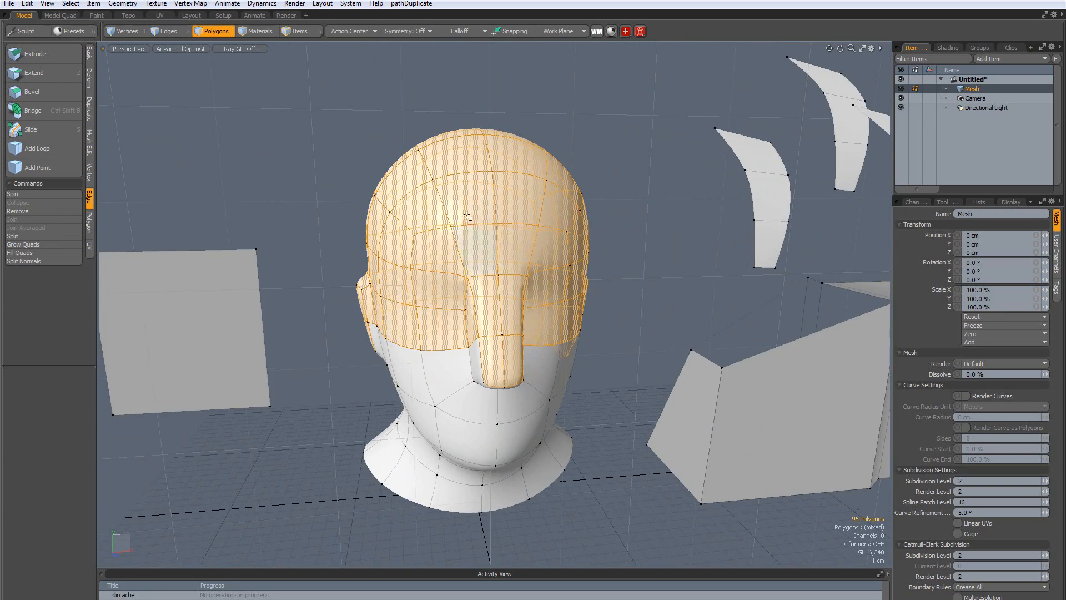
left_click_drag(427, 320, 536, 433, "alt")
left_click(537, 433)
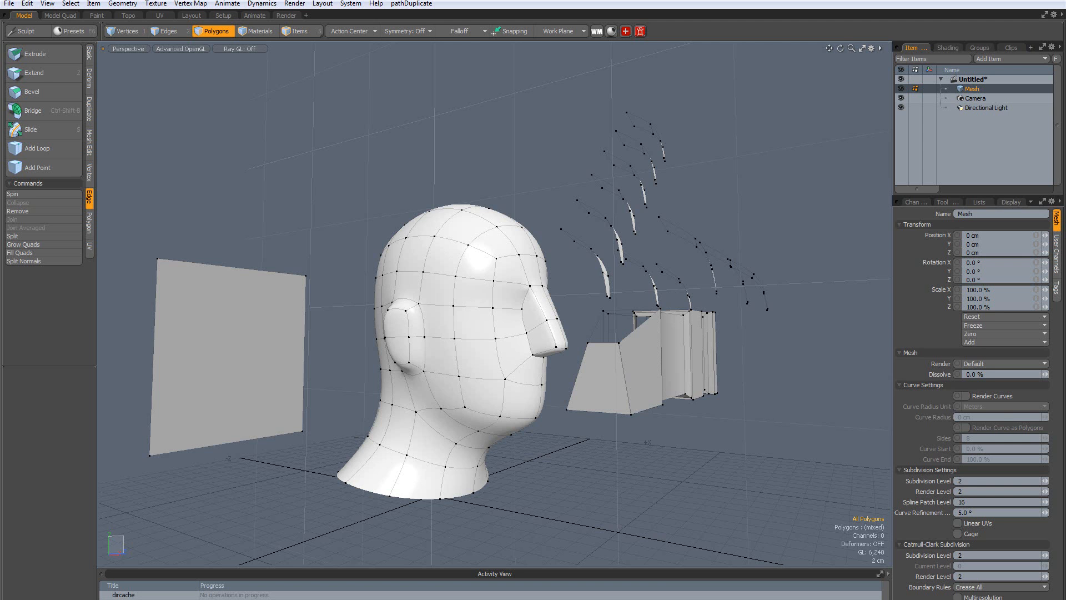
left_click_drag(789, 243, 742, 250, "alt")
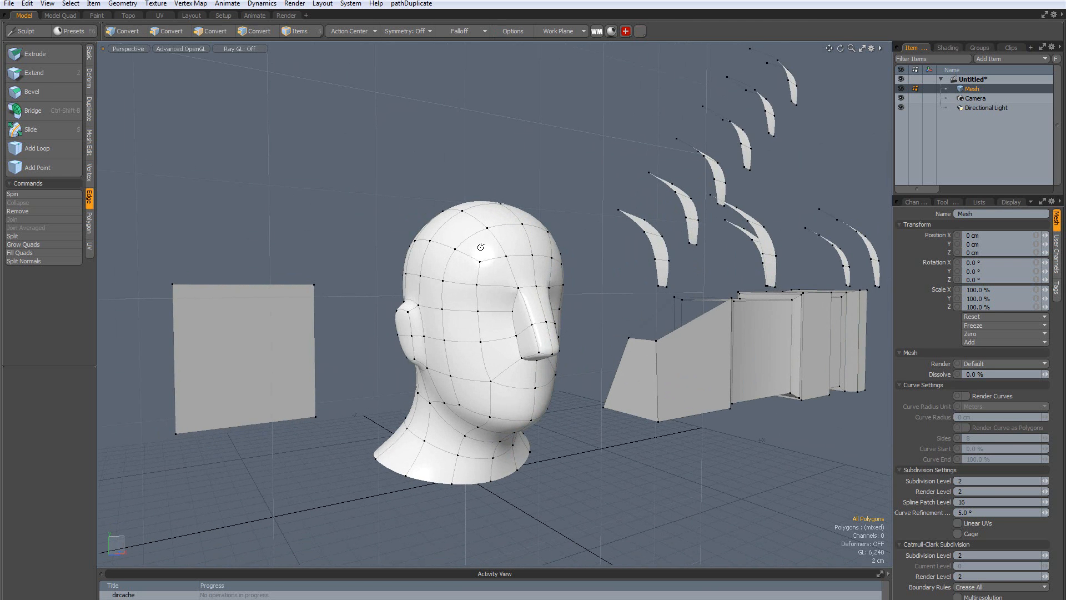
Show the basic modelling tools, activate the Move tool with nothing selected, and drop it
left_click(88, 54)
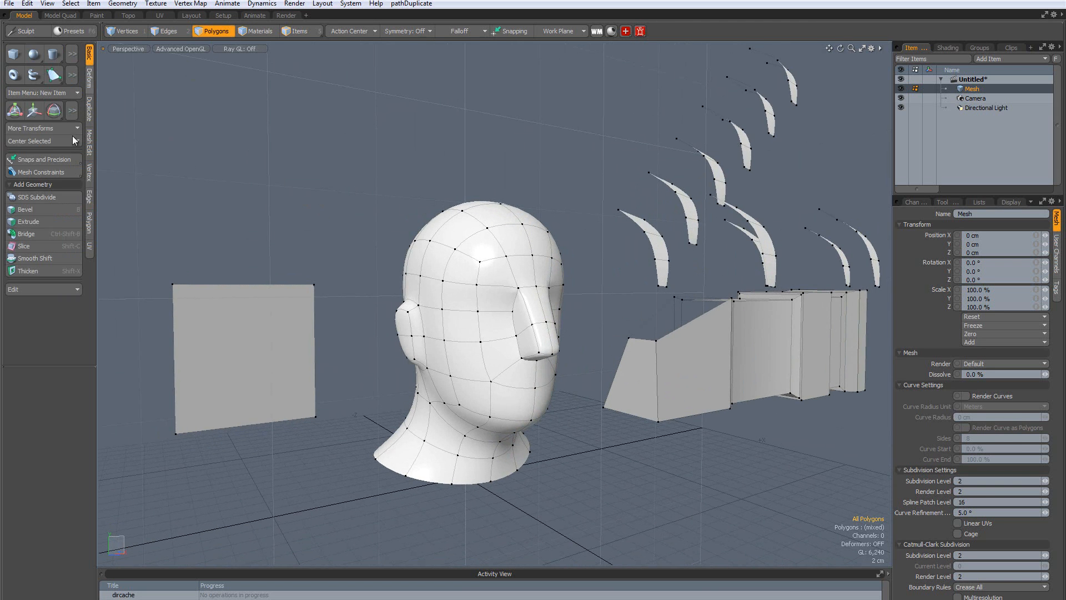
left_click(34, 111)
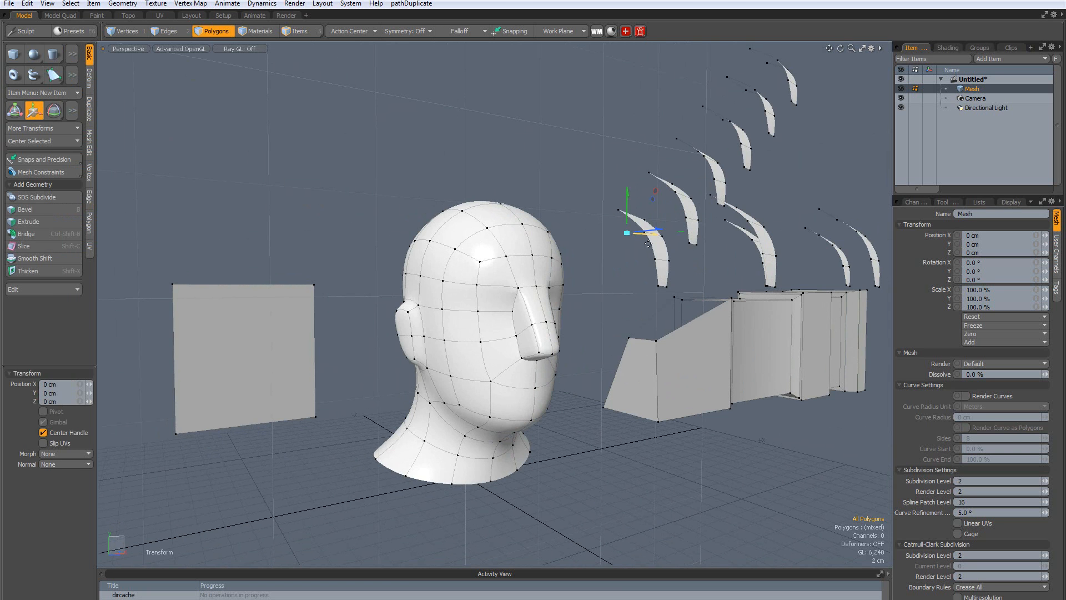
mouse_move(648, 244)
left_mouse_down("alt")
mouse_move(641, 229)
mouse_move(716, 220)
mouse_move(622, 218)
mouse_move(652, 224)
left_mouse_up("alt")
key("ctrl+z")
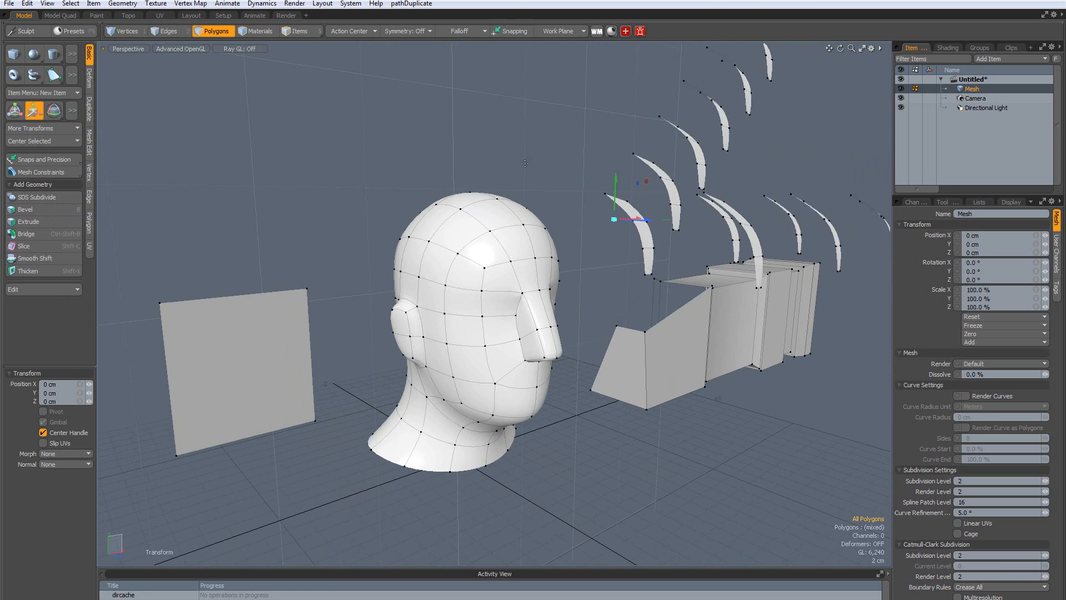
key("a")
key("q")
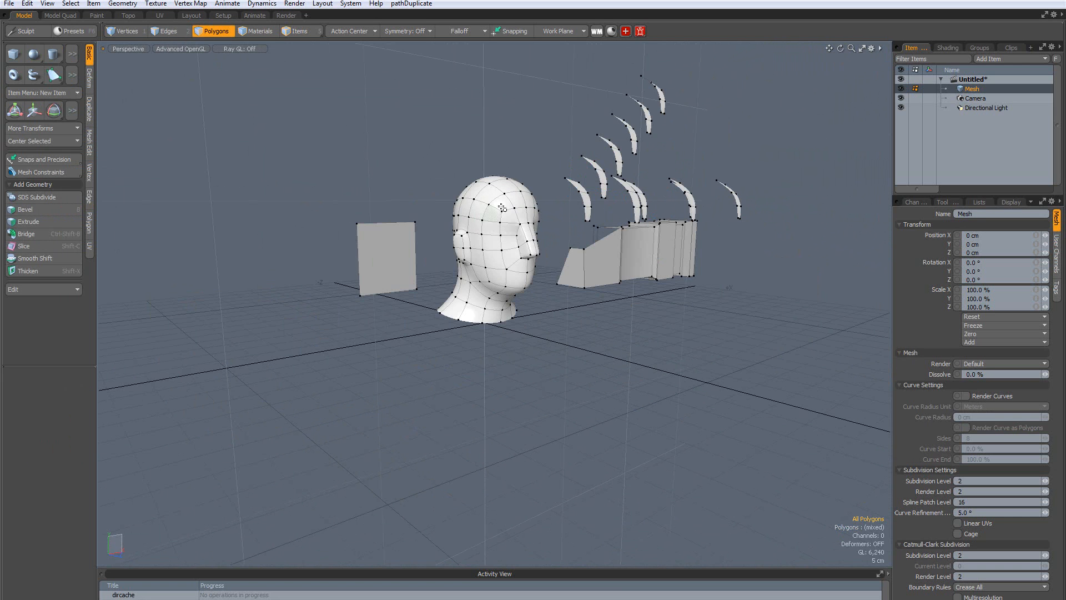
Select polygons across the brow, cheek and nose, activate the Move tool on them, then drop it and clear the selection
mouse_move(496, 213)
left_mouse_down()
mouse_move(520, 211)
mouse_move(509, 223)
left_mouse_up()
key("w")
mouse_move(558, 255)
left_mouse_down("alt")
mouse_move(575, 270)
mouse_move(561, 253)
mouse_move(589, 247)
mouse_move(551, 240)
left_mouse_up("alt")
key("shift+a")
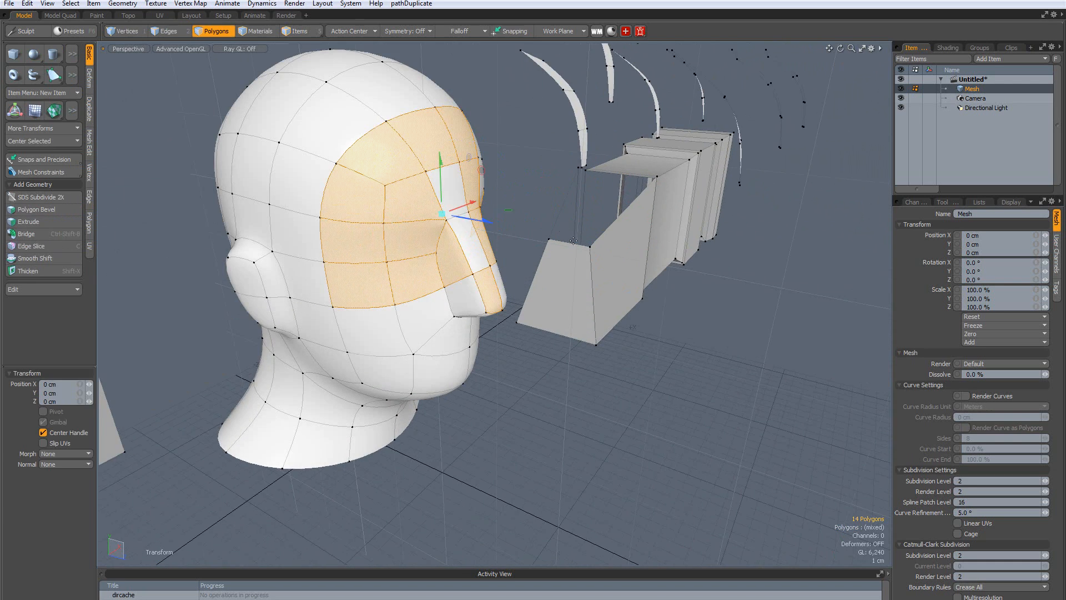
key("q")
left_click(565, 209)
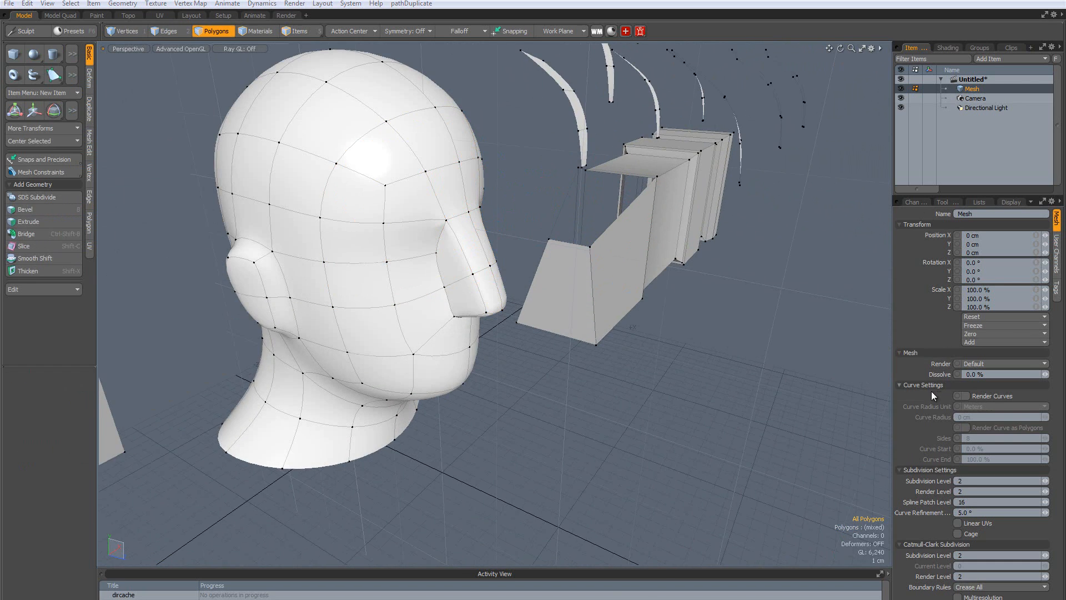
Enable Render Curves for the mesh
left_click(965, 396)
scroll(822, 344, "down", 3)
left_click_drag(777, 355, 699, 385, "alt")
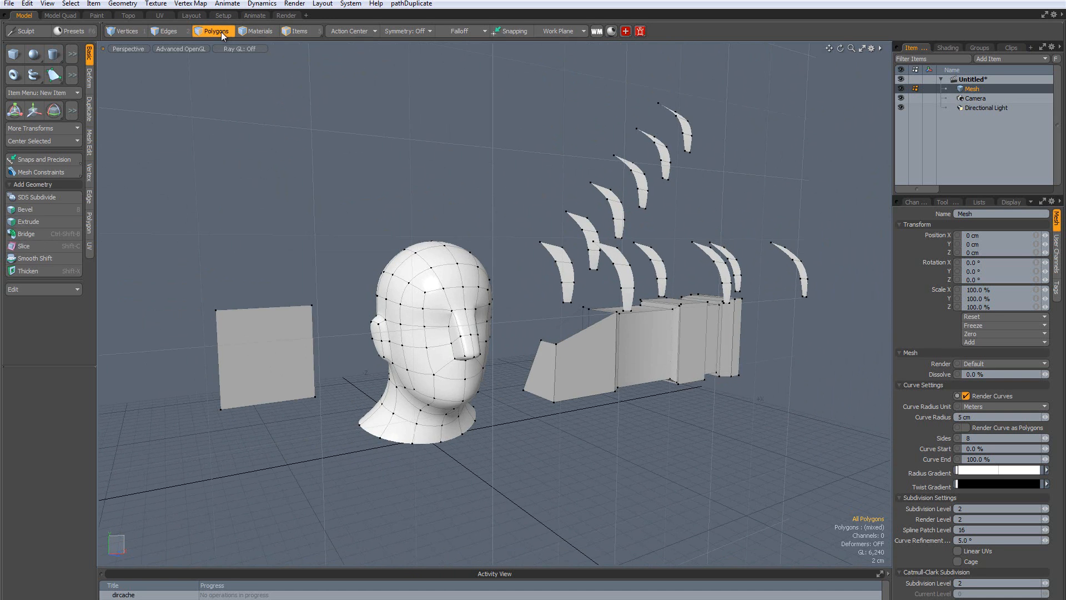
Select all the curved claw pieces and the extruded block beside the head and delete them
scroll(733, 137, "down", 2)
left_click_drag(560, 76, 817, 356)
left_click_drag(807, 302, 766, 310, "alt")
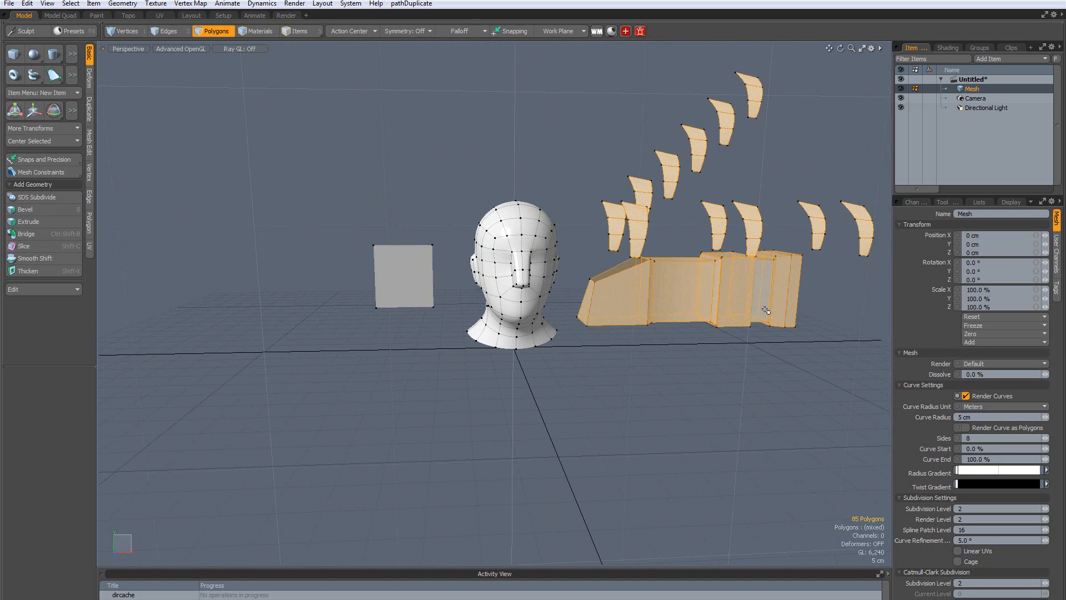
key("Delete")
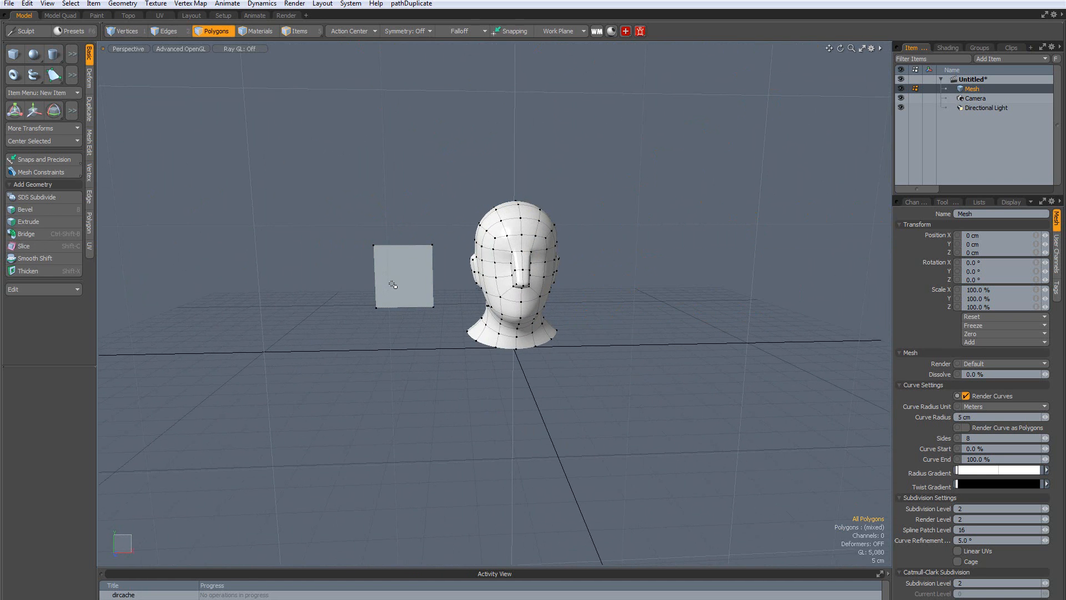
Select the square plane beside the head and delete it, leaving the head framed
left_click_drag(330, 207, 452, 337)
key("Delete")
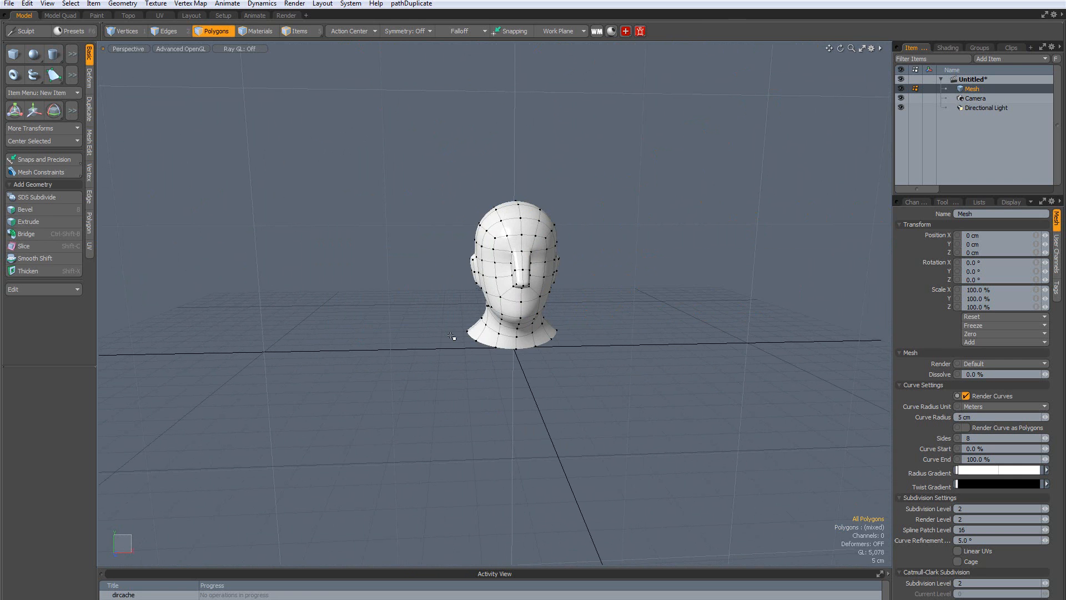
left_click_drag(633, 325, 701, 346, "alt")
scroll(564, 257, "up", 5)
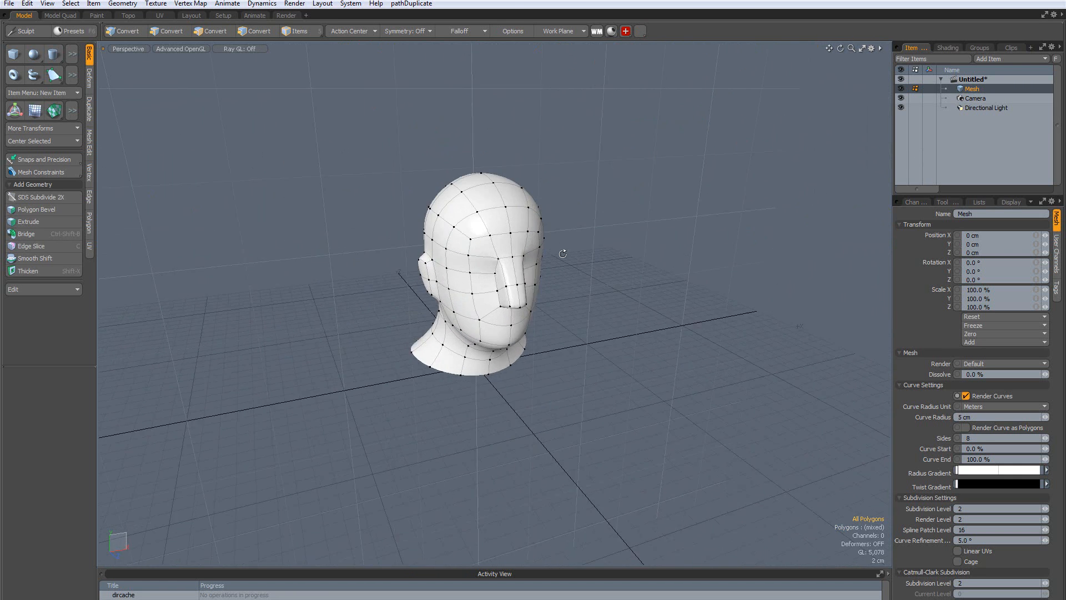
left_click_drag(603, 292, 630, 349, "alt+shift")
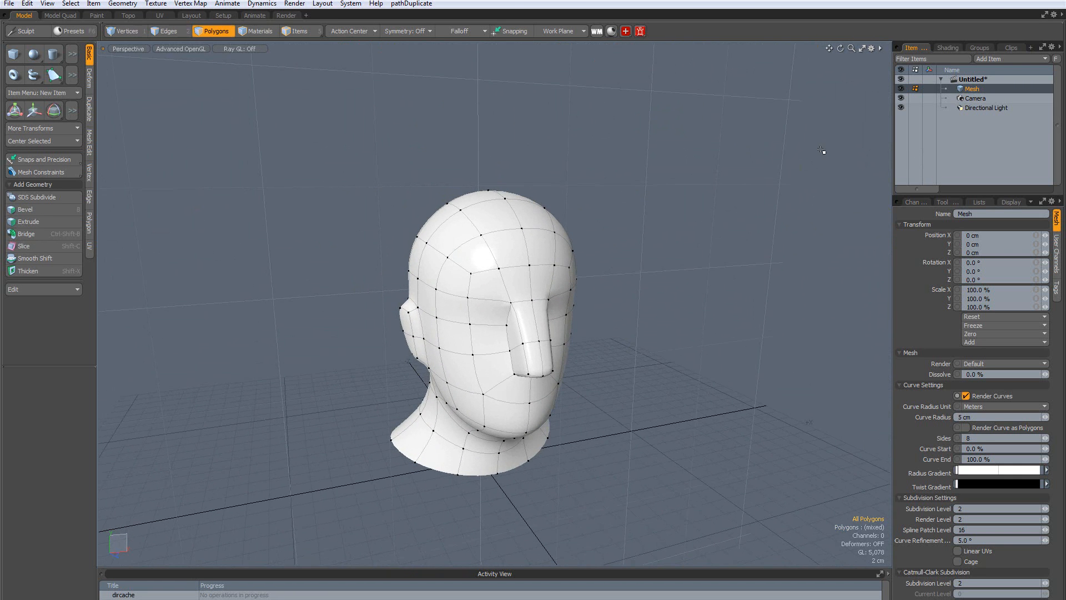
Select the scene item to view its settings, check the clips list, and collapse and expand the scene's items
left_click(955, 81)
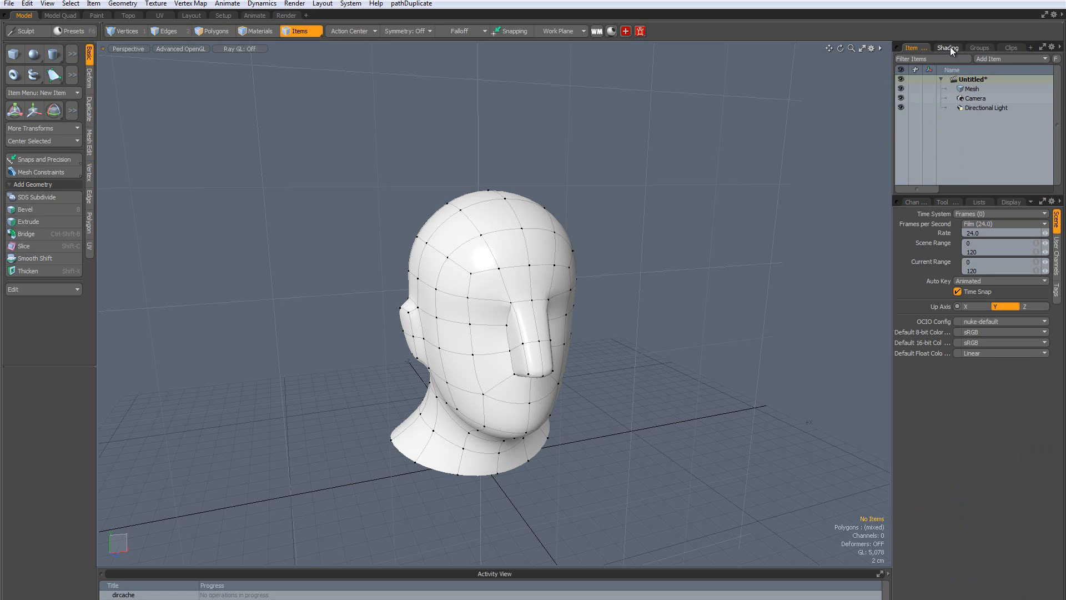
left_click(1008, 47)
left_click(921, 48)
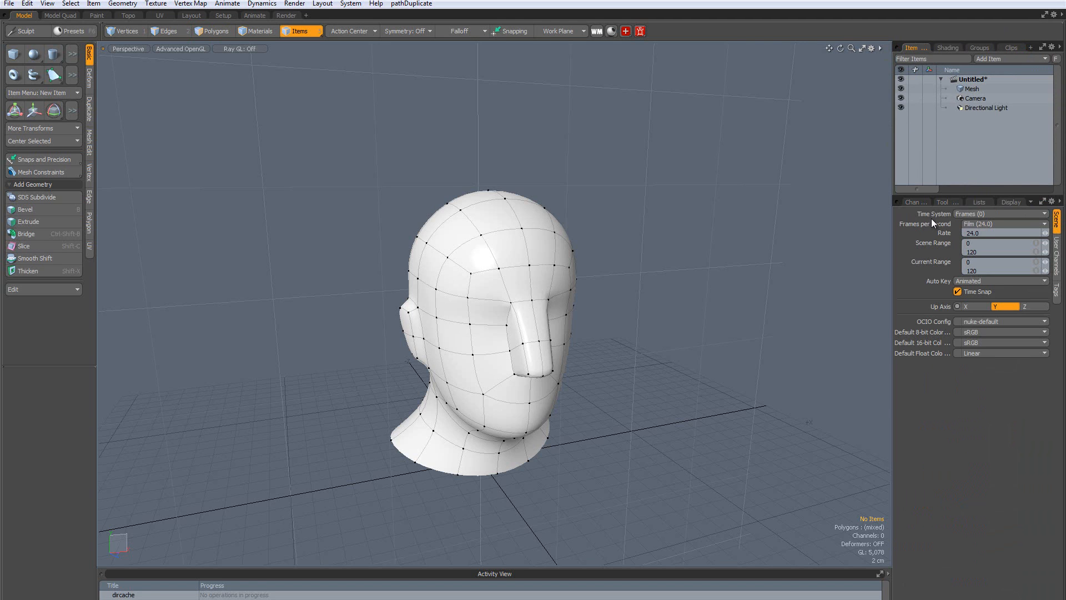
left_click(971, 79)
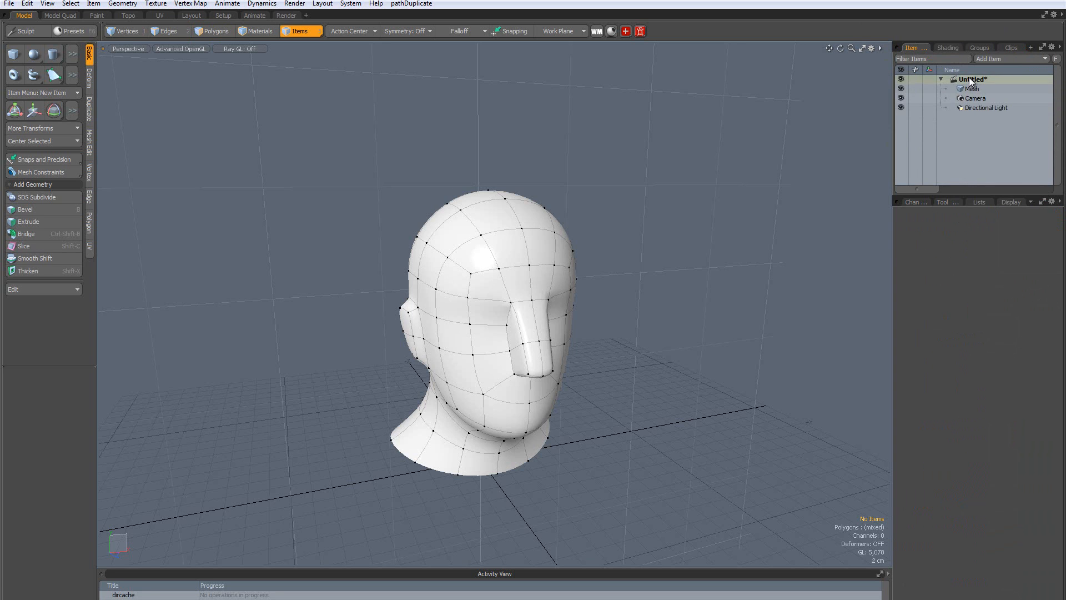
left_click(942, 80)
left_click(941, 79)
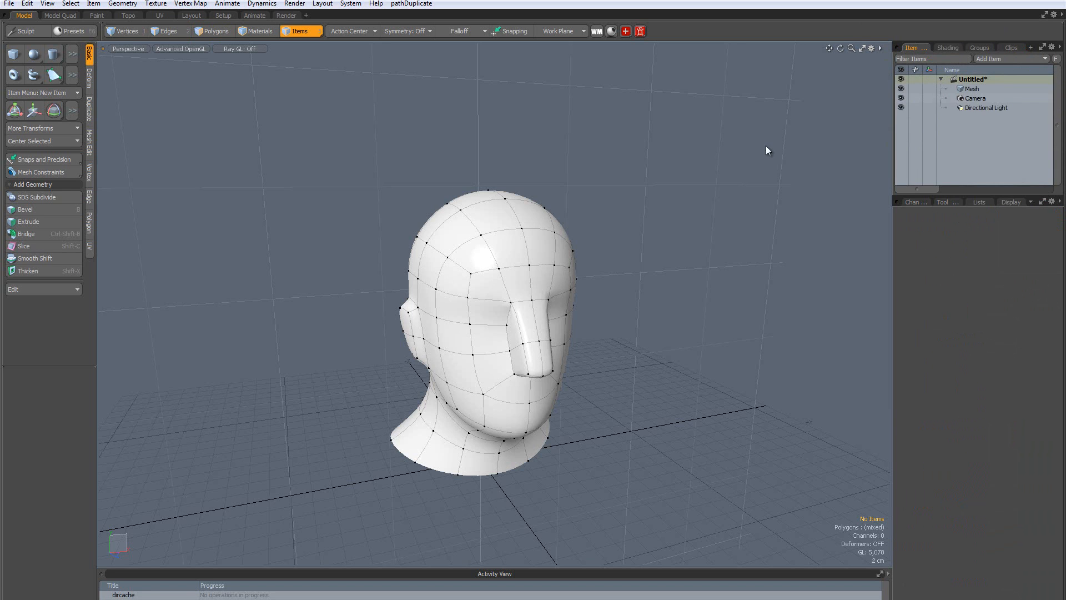
Start saving the scene and create a folder named tutorialmodo on the Work (E:) drive
key("ctrl+s")
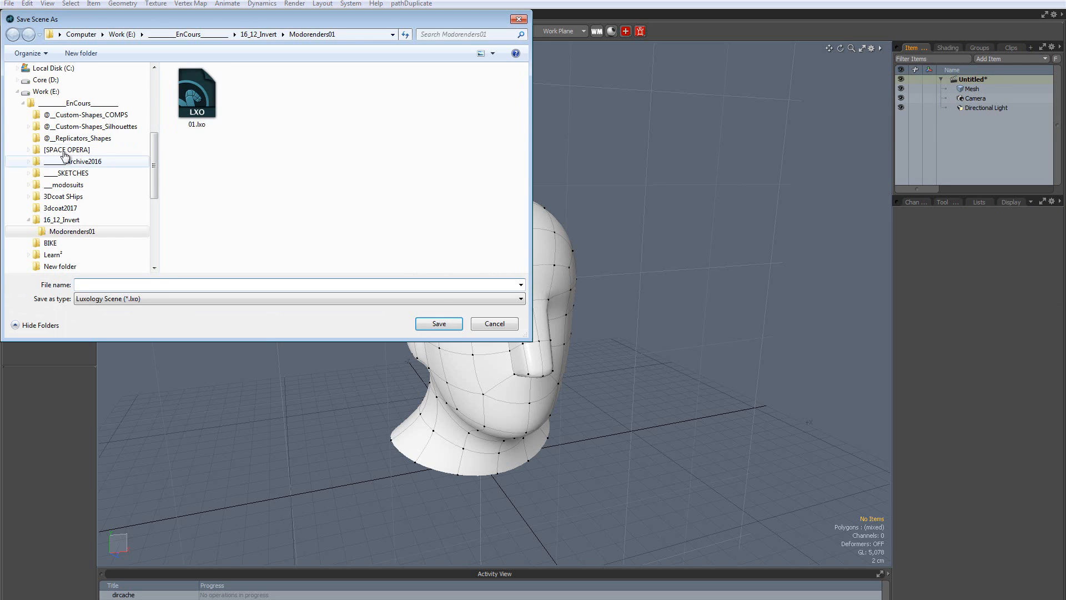
left_click(18, 91)
left_click(55, 219)
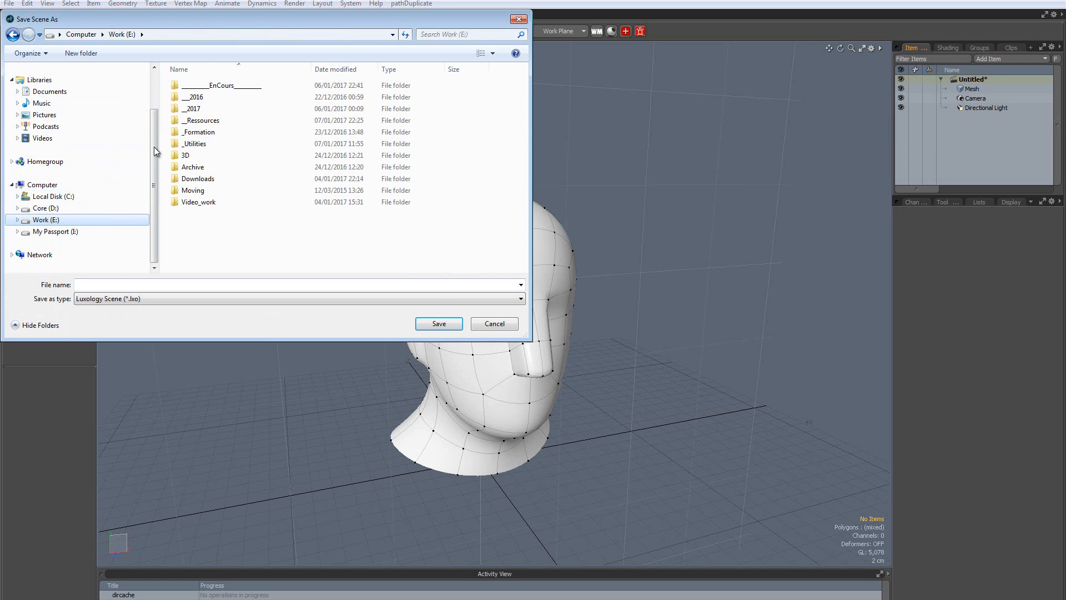
left_click(83, 52)
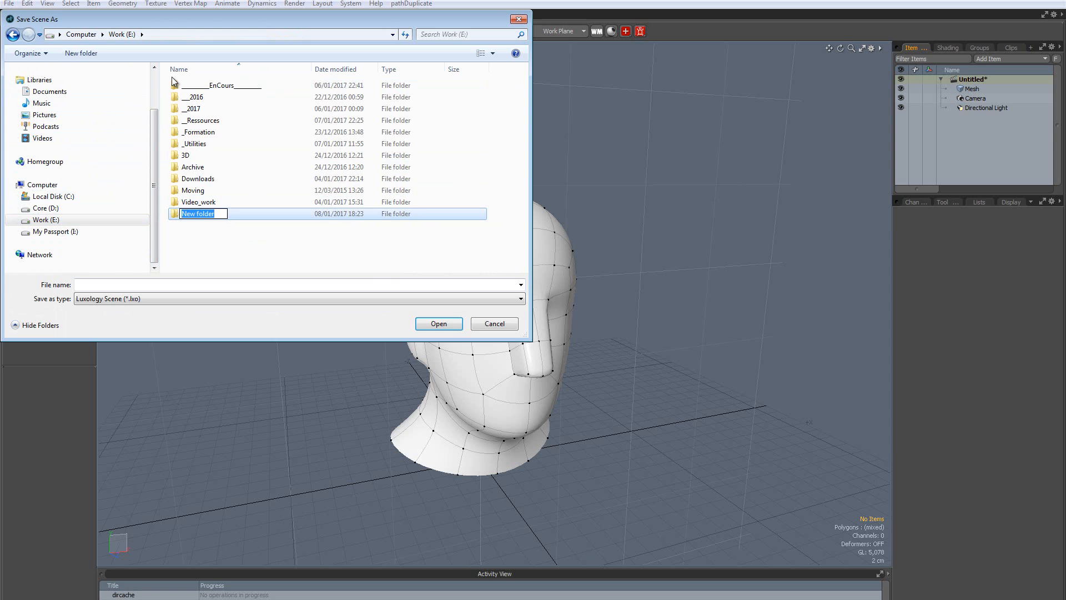
key("BackSpace")
type("tutorialmodo")
key("Return")
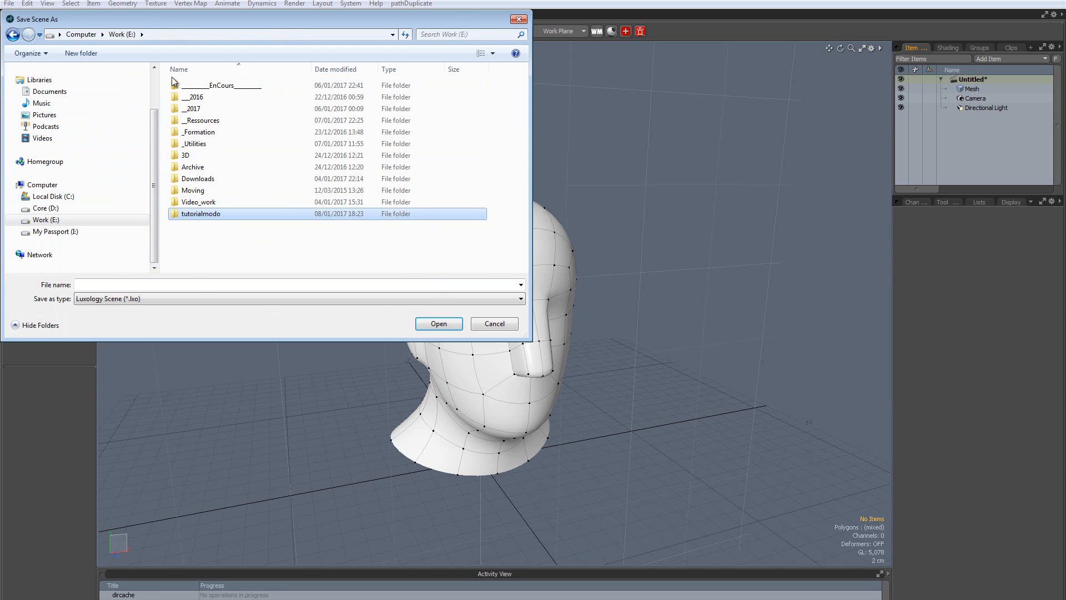
Save the scene as 01 in the tutorialmodo folder
key("Return")
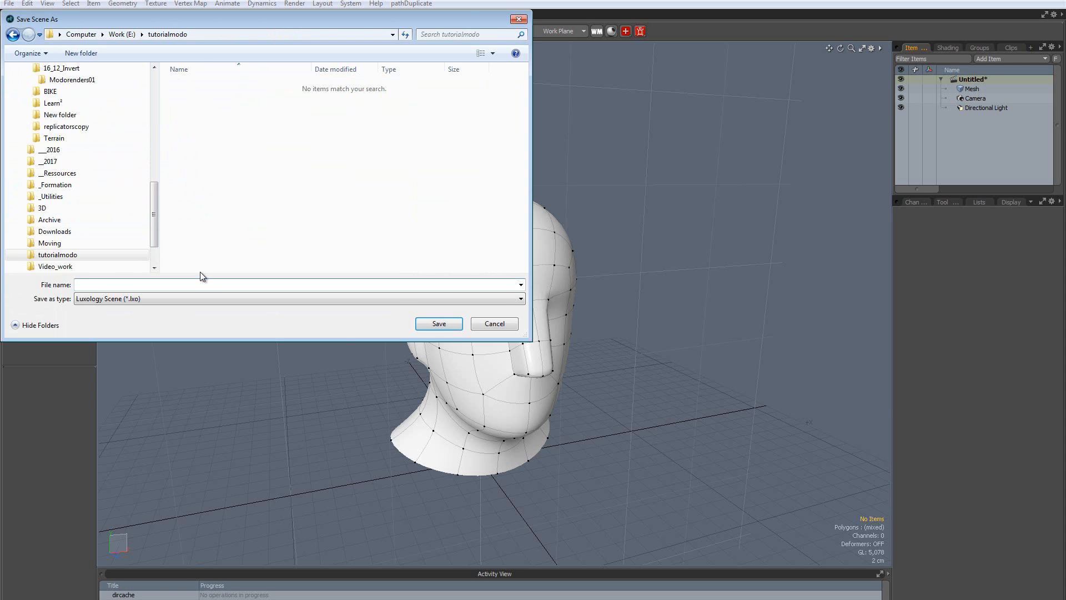
type("01")
key("Return")
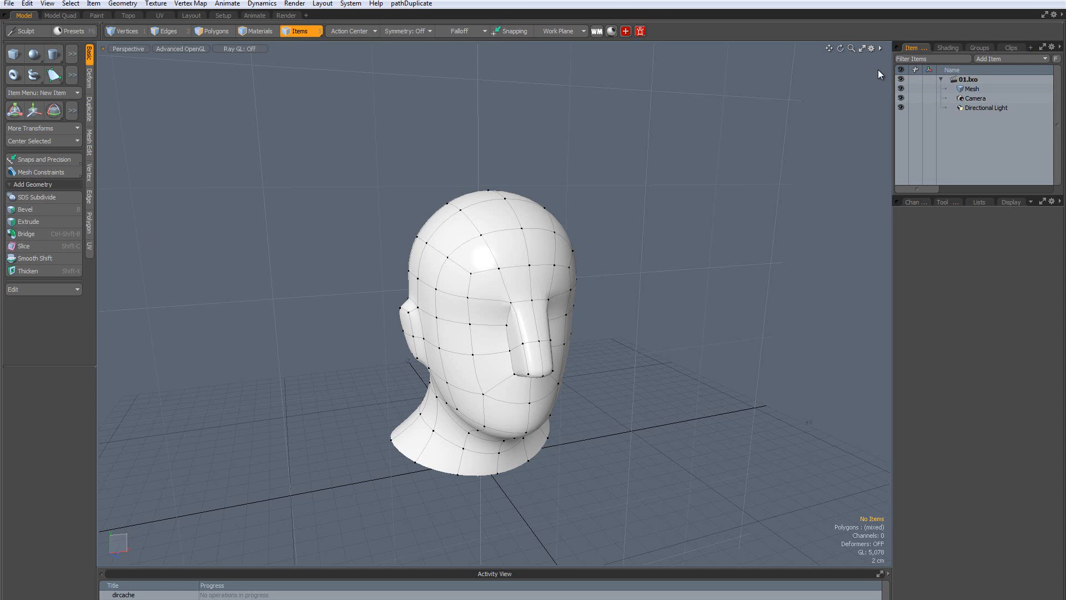
Select the scene, the head mesh and the directional light in turn to view their properties
left_click(966, 79)
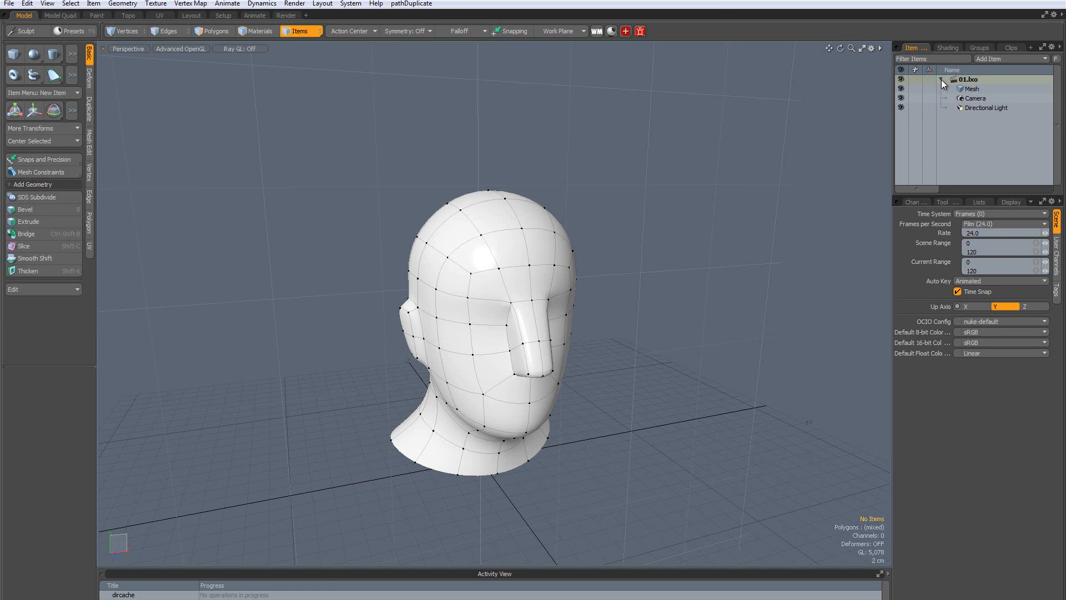
left_click(978, 88)
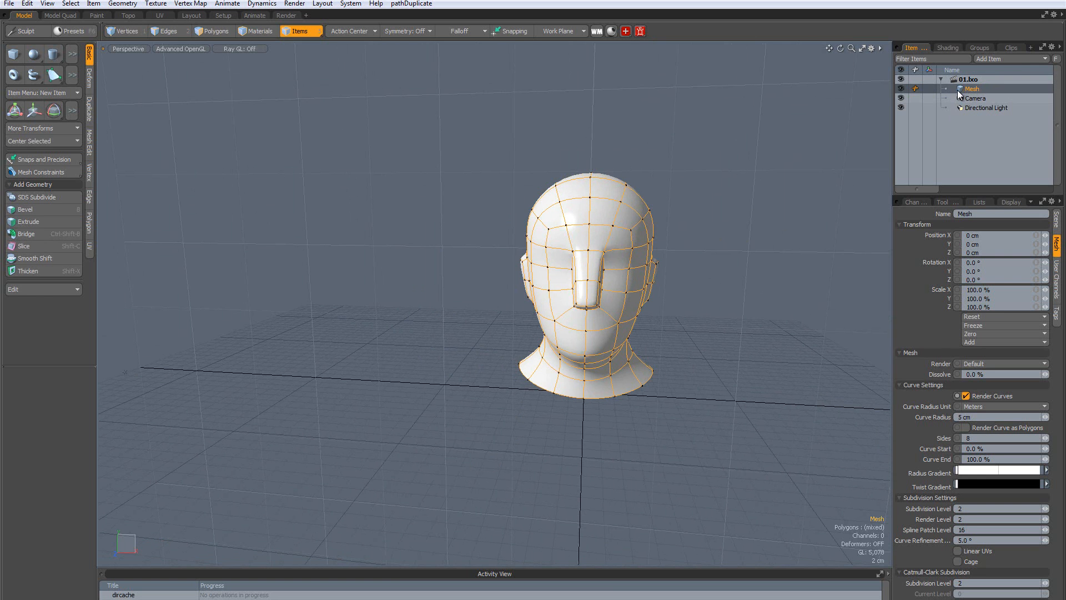
left_click_drag(762, 244, 625, 309, "alt")
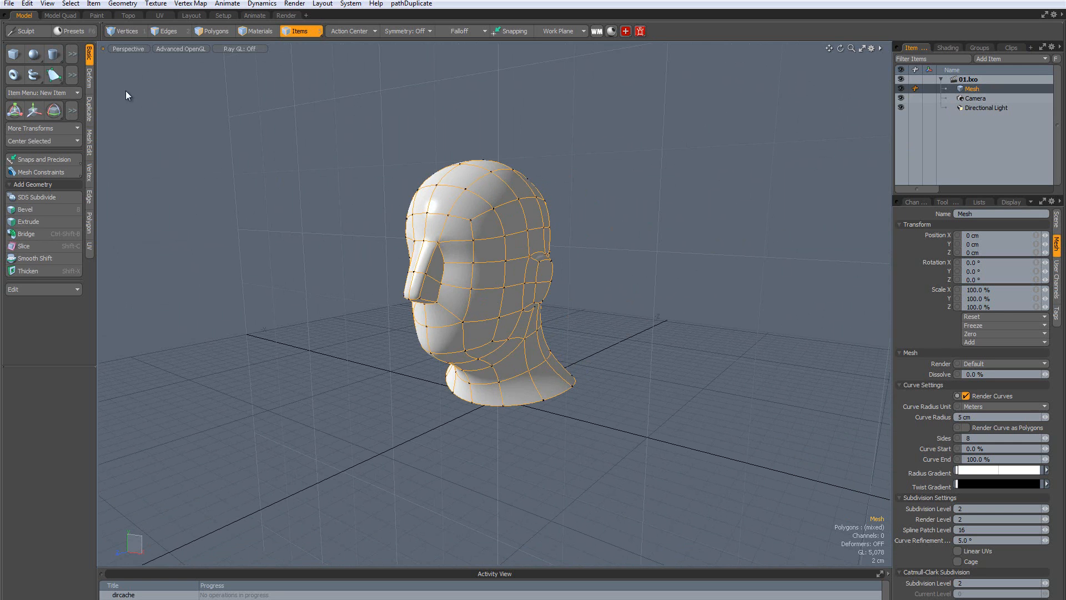
left_click(991, 98)
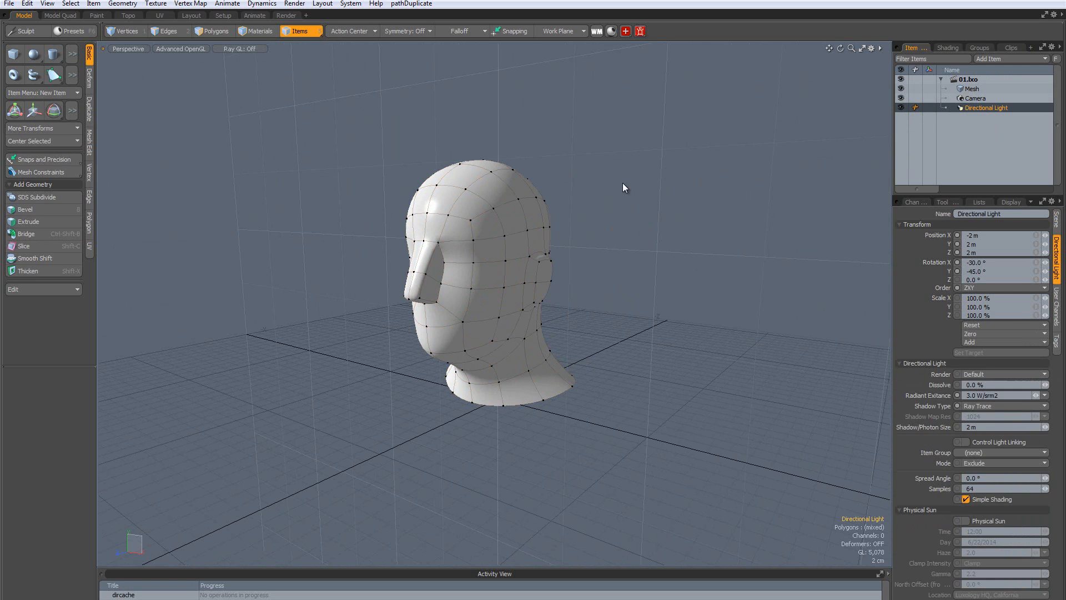
Deselect the light and examine where the directional light and camera sit relative to the head
key("shift+a")
scroll(608, 196, "down", 8)
left_click(621, 233)
left_click_drag(621, 234, 595, 363, "alt")
scroll(602, 200, "up", 5)
scroll(499, 426, "up", 4)
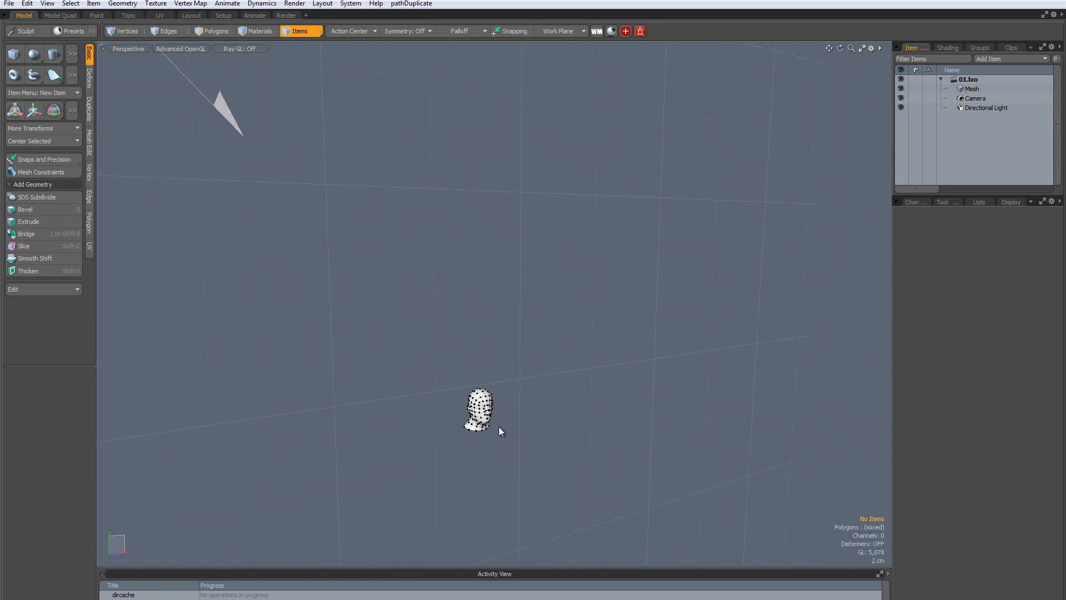
scroll(495, 405, "down", 8)
left_click_drag(557, 405, 441, 405, "alt")
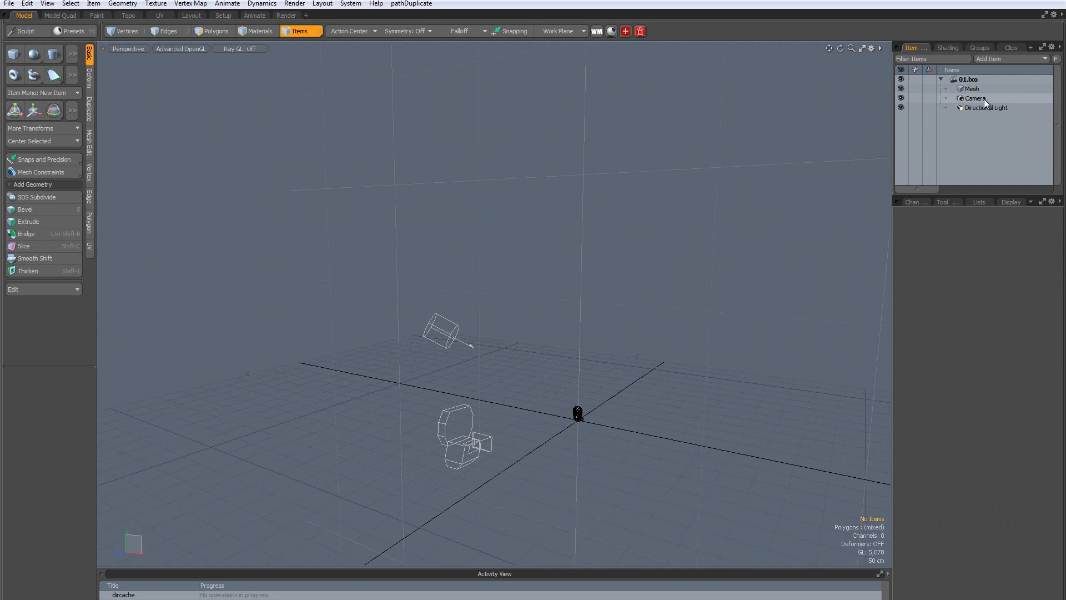
Select the camera and move it away from the head along Z to about 6.12 m
left_click(975, 98)
key("y")
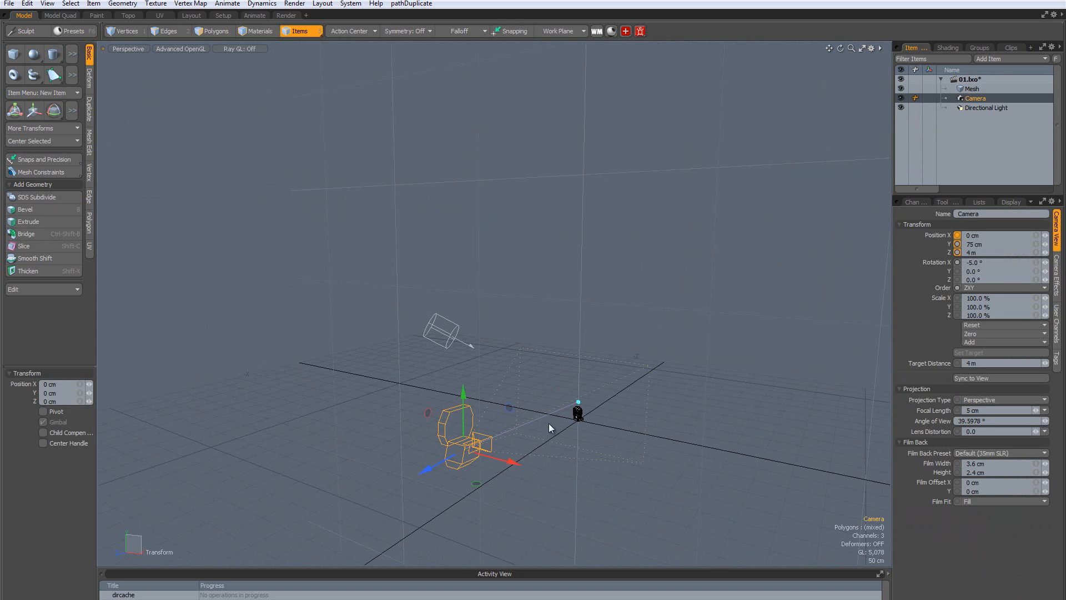
left_click_drag(428, 470, 290, 547)
left_click_drag(450, 422, 587, 381, "alt")
Rotate the camera about its X axis to 3.0° and drop the rotate tool
key("e")
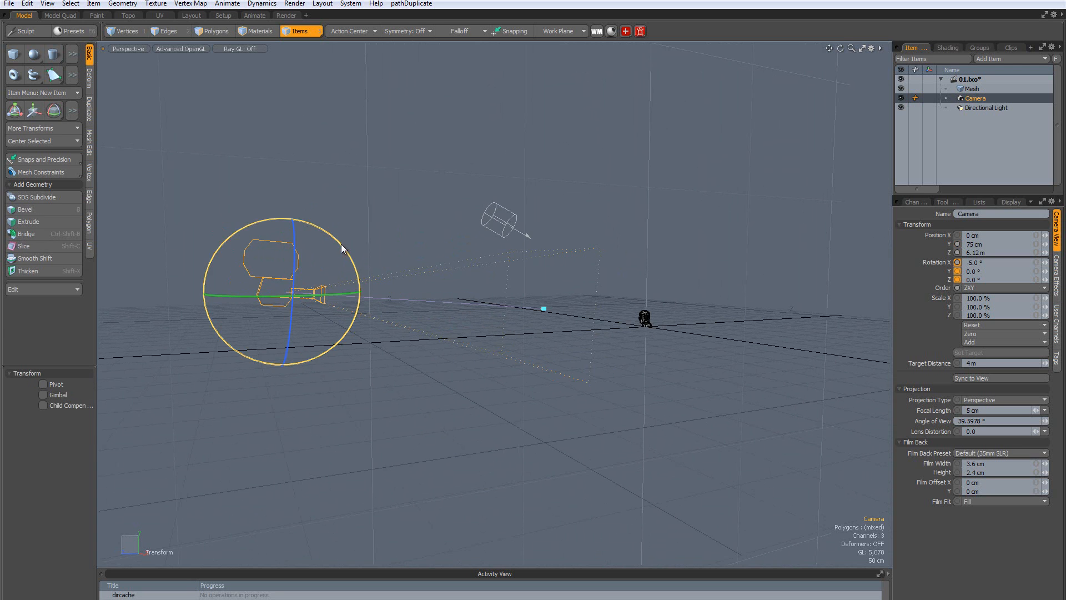
left_click_drag(339, 244, 332, 241)
left_click_drag(360, 333, 427, 294, "alt")
scroll(472, 276, "up", 4)
key("q")
scroll(477, 334, "down", 3)
left_click_drag(495, 343, 469, 345, "alt")
left_click_drag(622, 332, 541, 333, "alt")
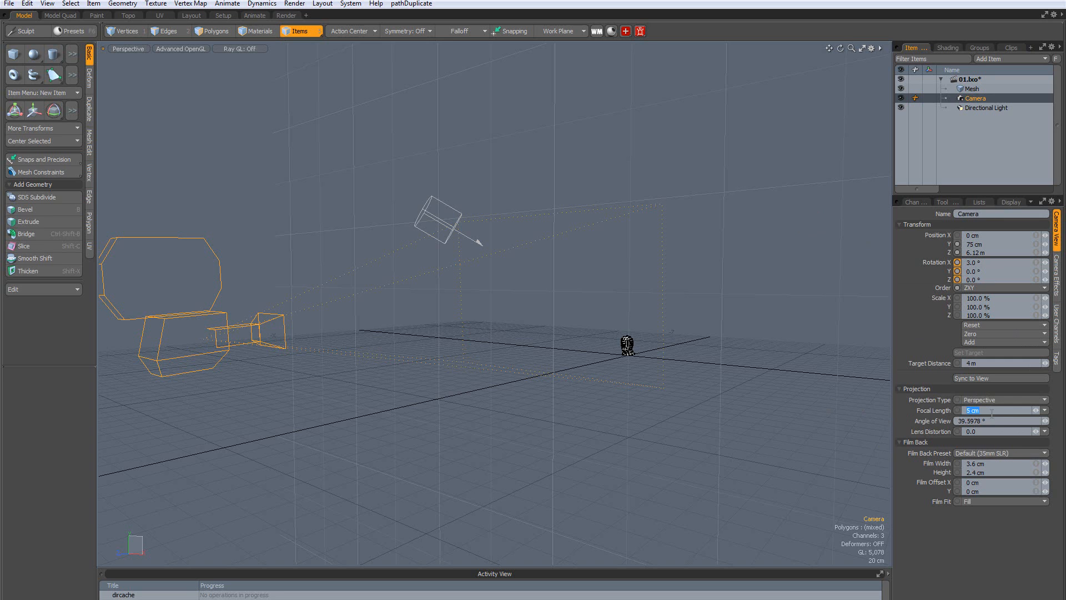
Set the camera's angle of view to 68.2° and examine its view cone from several sides
left_click(1005, 421)
type("28.6")
key("Return")
left_click(1001, 411)
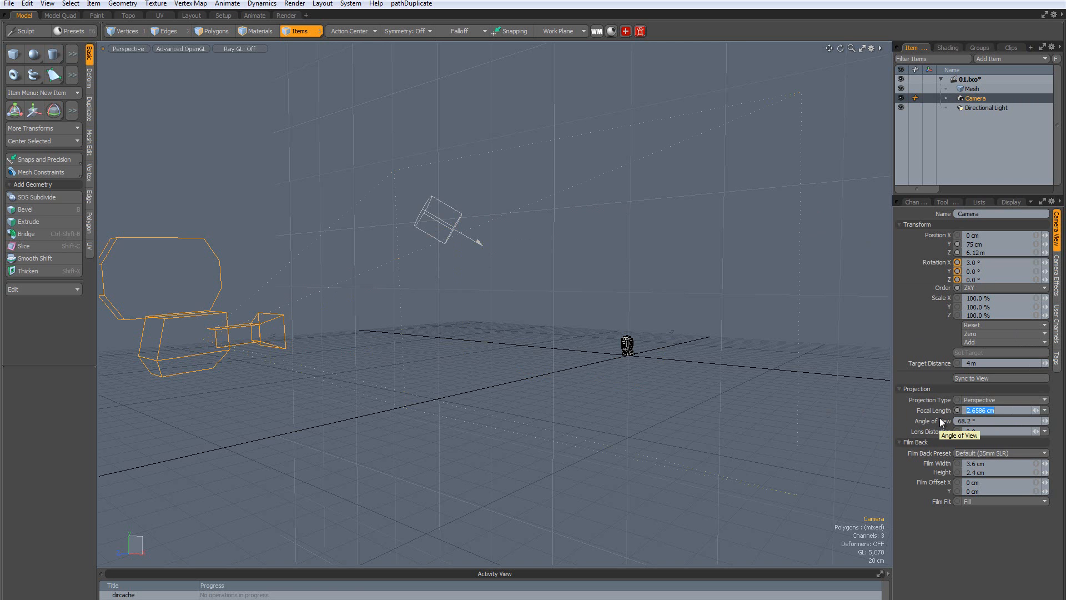
left_click_drag(539, 339, 580, 333, "alt")
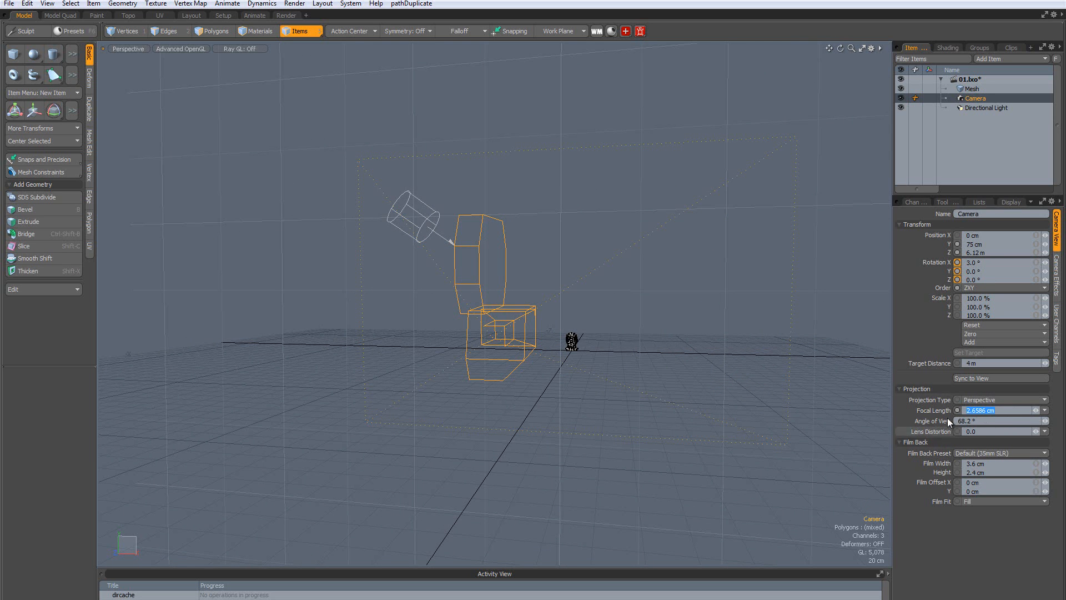
left_click_drag(656, 345, 651, 380, "alt")
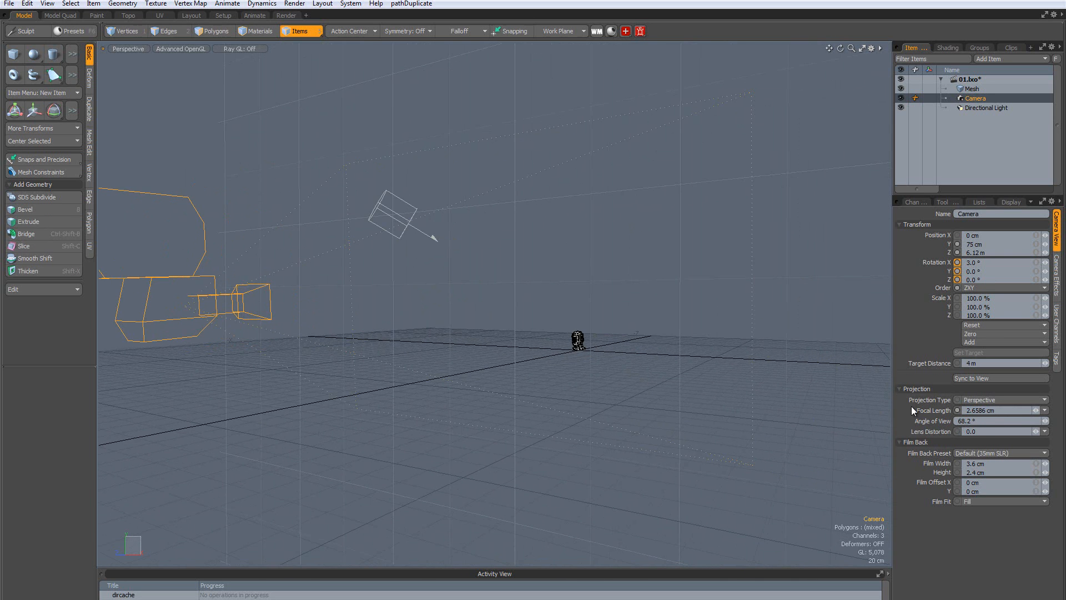
left_click(988, 420)
left_click_drag(513, 395, 550, 377, "alt")
Set the camera's focal length to 2 cm, 4 cm and finally 10 cm, comparing how its view cone changes
left_click_drag(1011, 410, 959, 414)
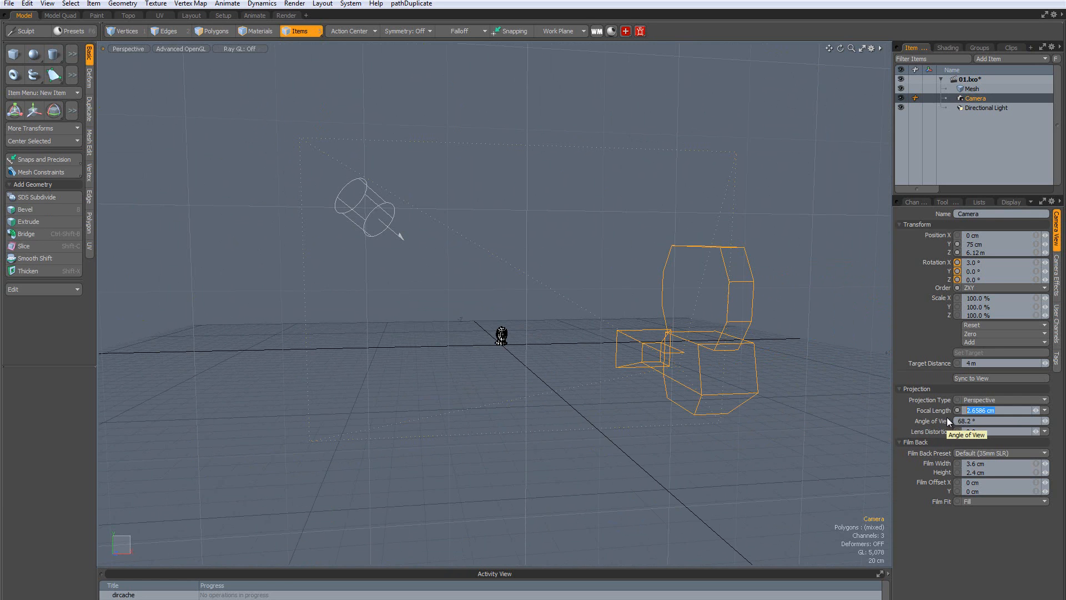
type("2")
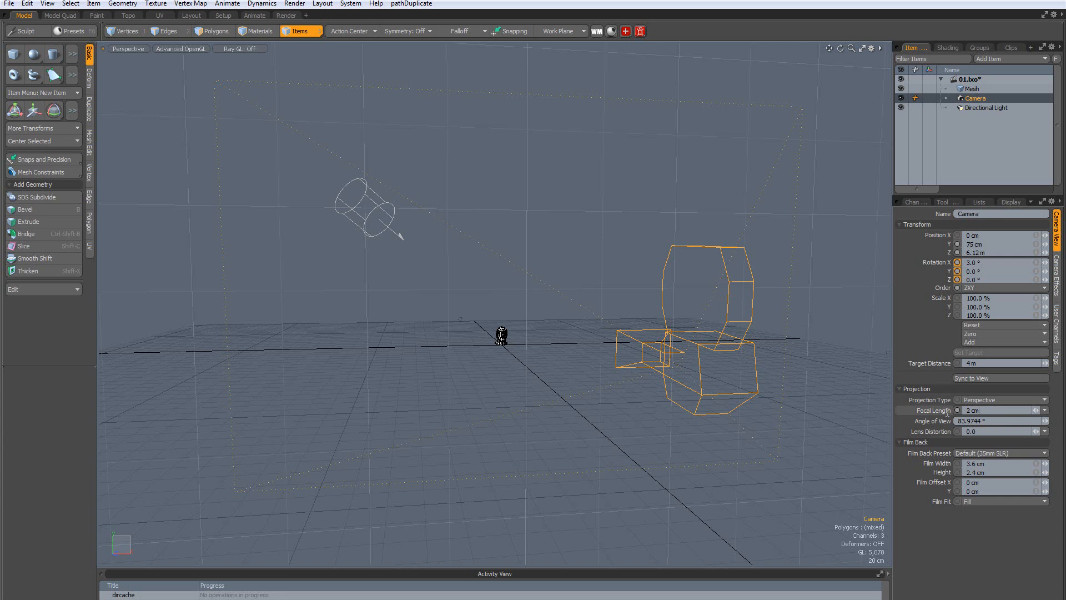
type("4")
key("Return")
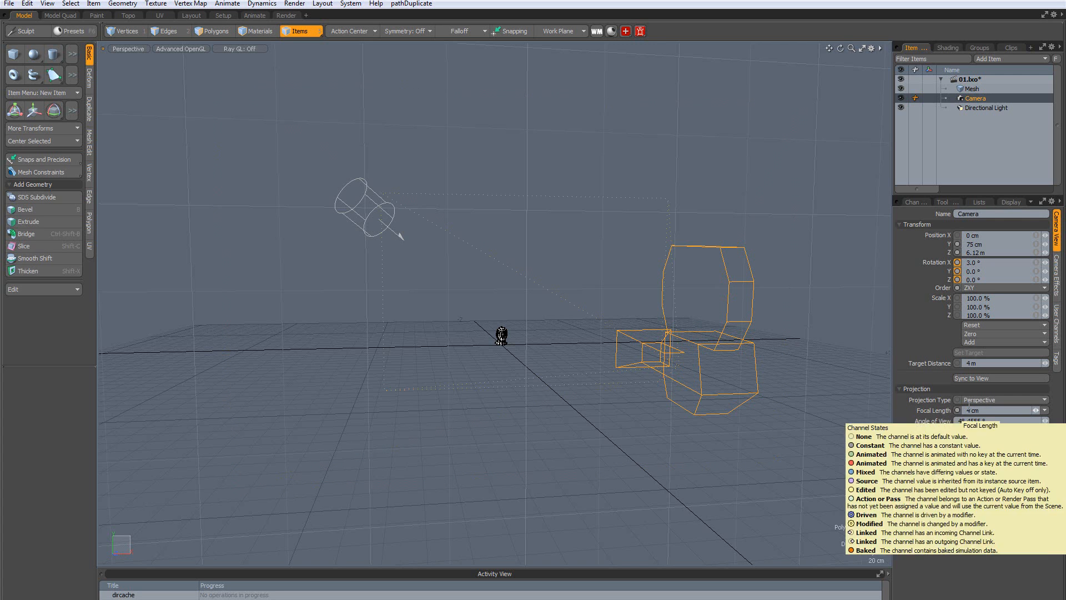
mouse_move(961, 411)
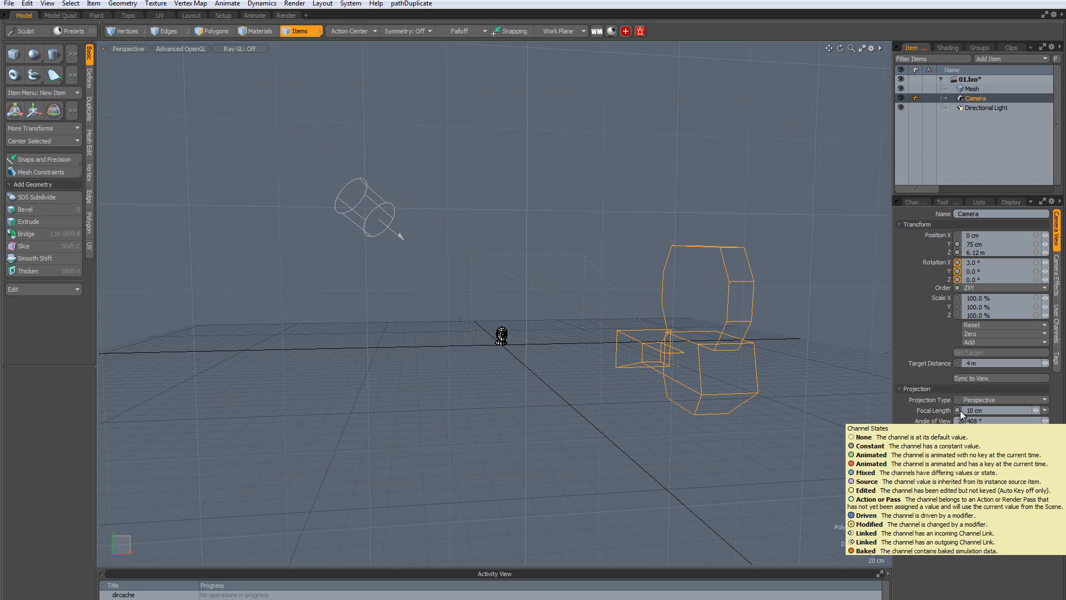
left_click_drag(638, 405, 412, 326, "alt")
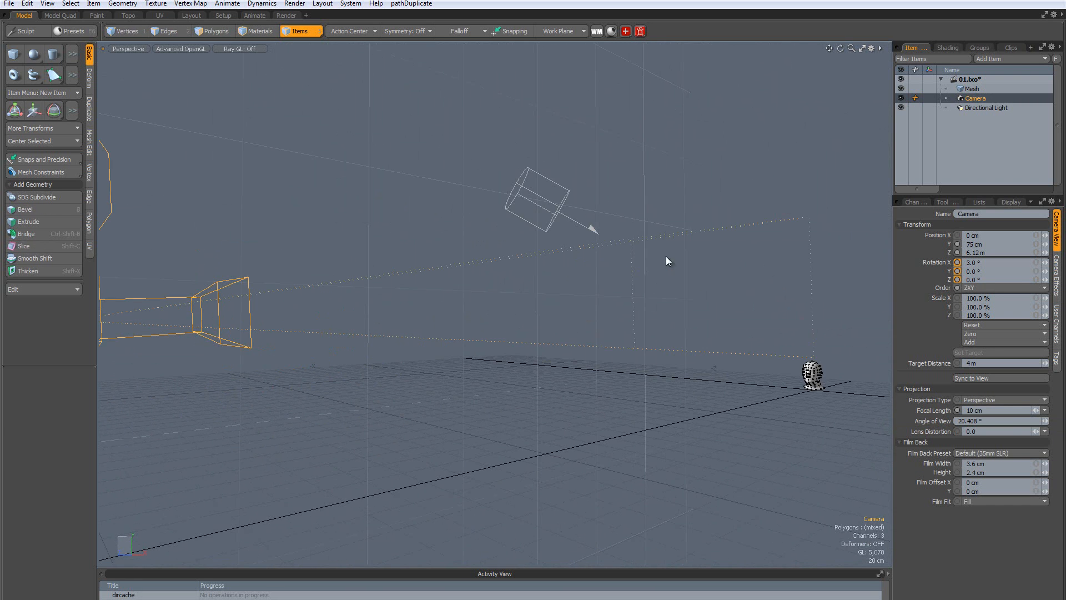
left_click_drag(489, 364, 551, 380, "alt")
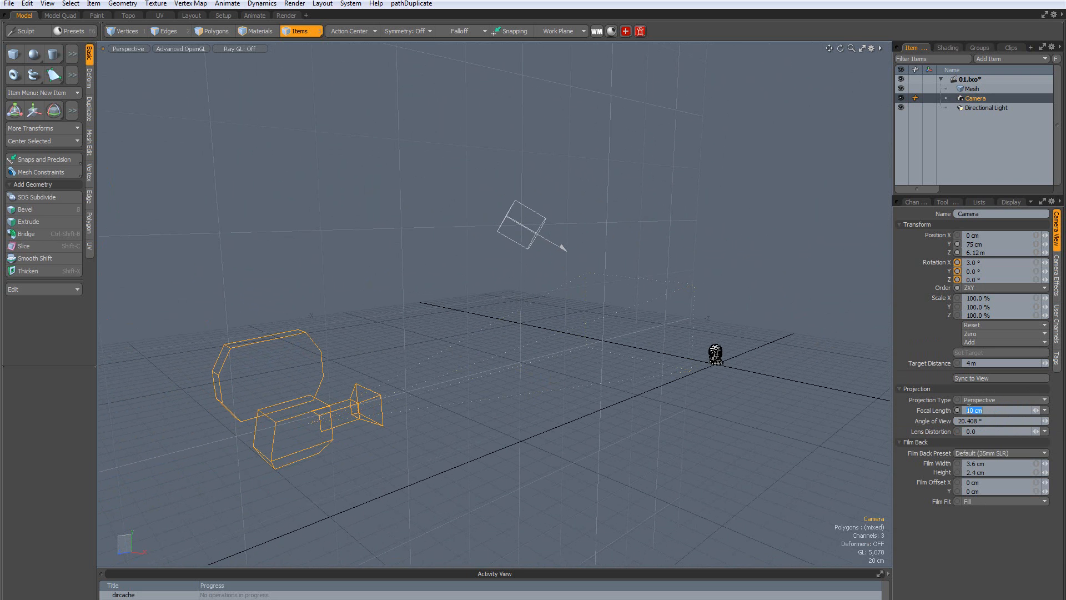
left_click_drag(564, 352, 639, 385, "alt")
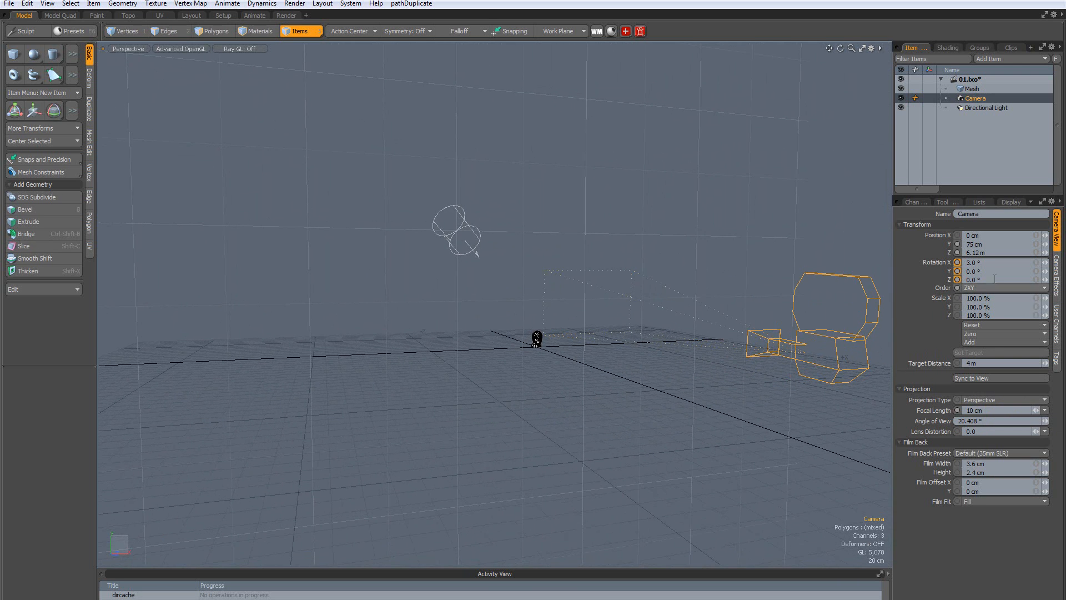
Select the directional light and rotate it to about -22.1° X, -41.4° Y and -8.2° Z
left_click(977, 108)
left_click_drag(551, 278, 615, 322, "alt")
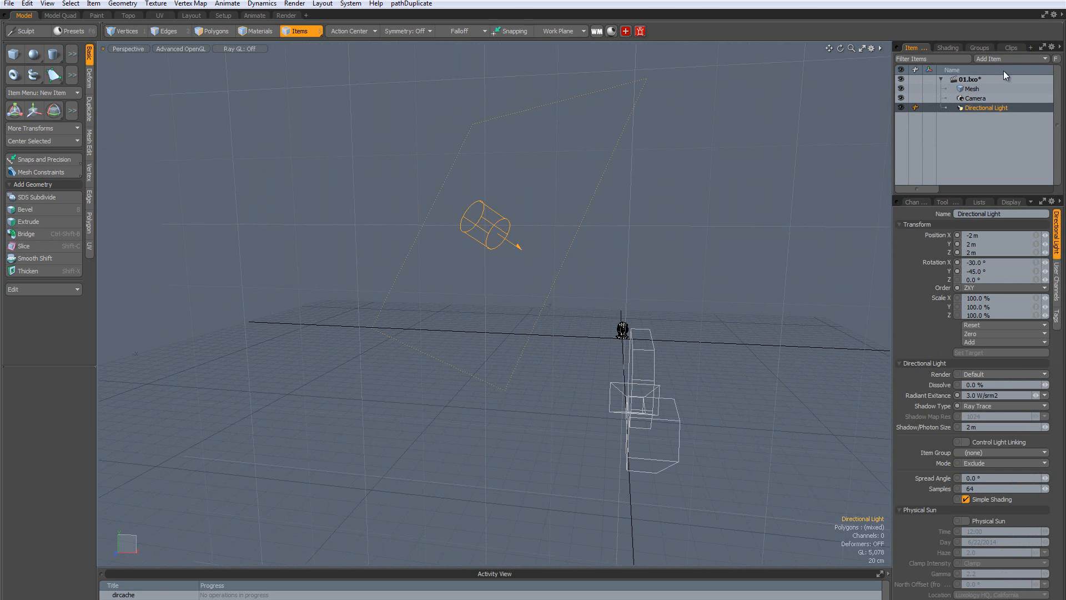
left_click_drag(497, 173, 528, 214, "alt")
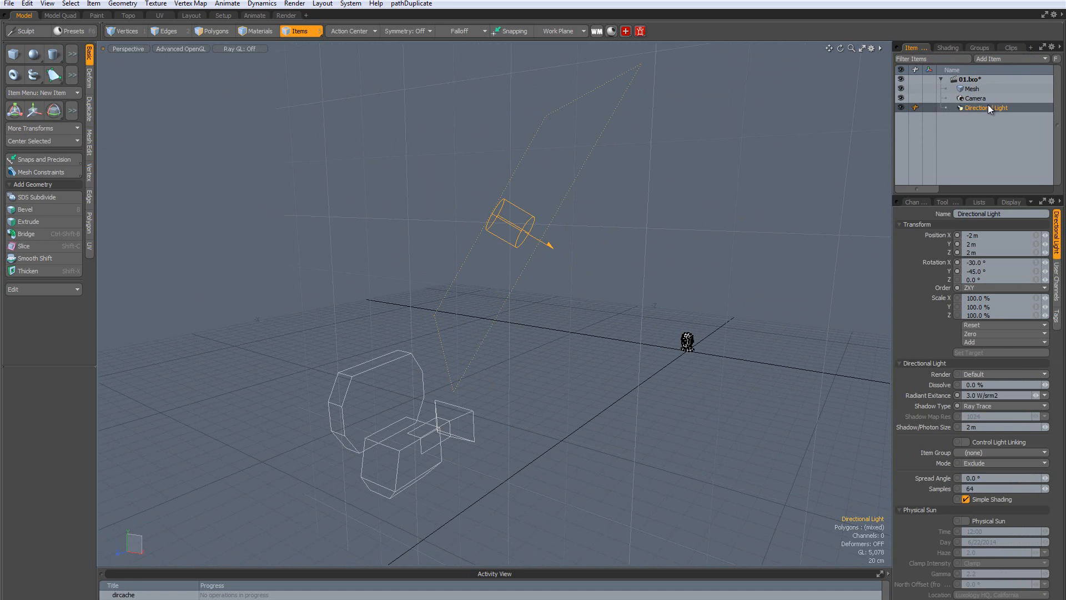
left_click_drag(544, 261, 630, 310, "alt")
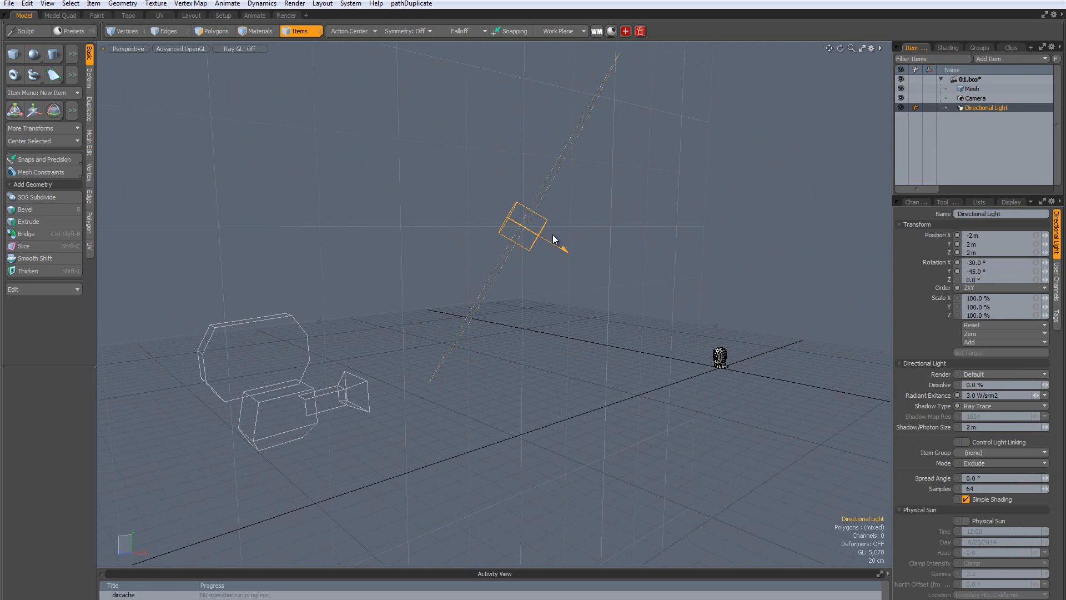
key("e")
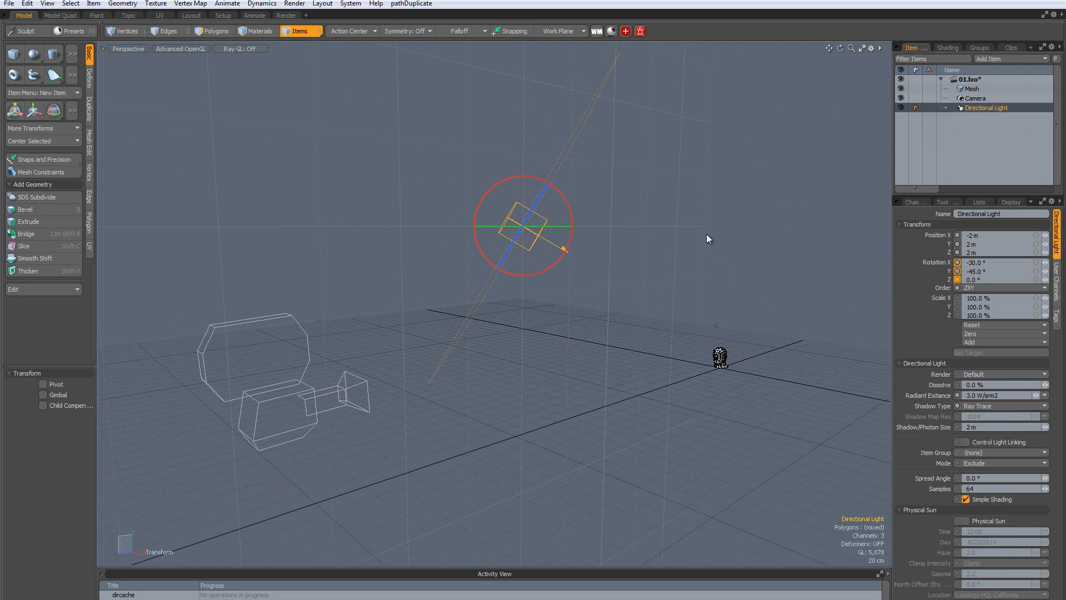
left_click_drag(562, 189, 514, 253)
scroll(509, 223, "up", 2)
Switch to the Render layout, select the head mesh and reposition the render camera to frame the head
key("w")
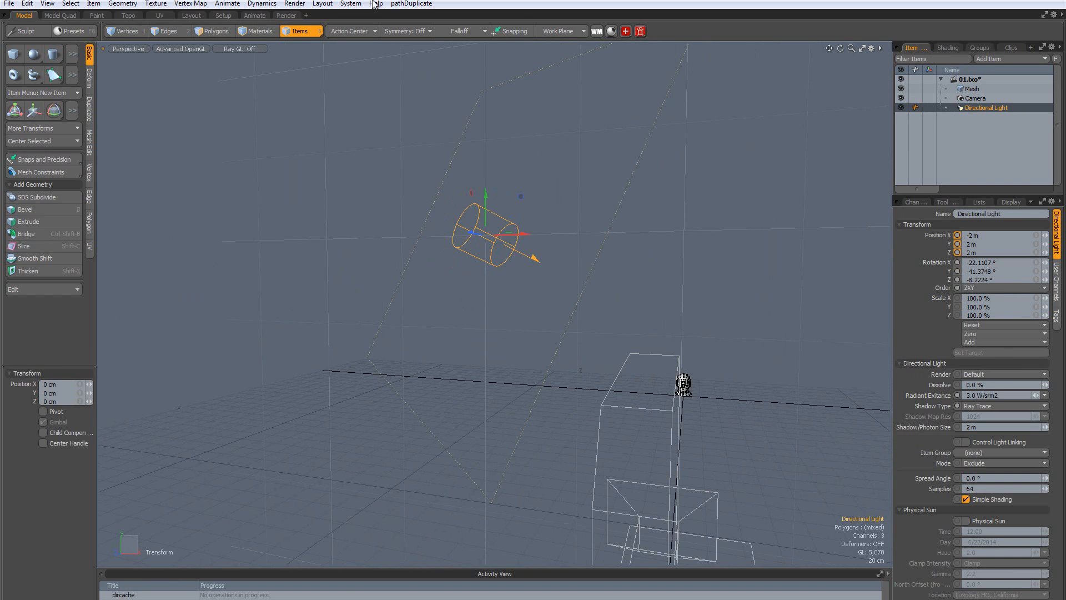
left_click(286, 16)
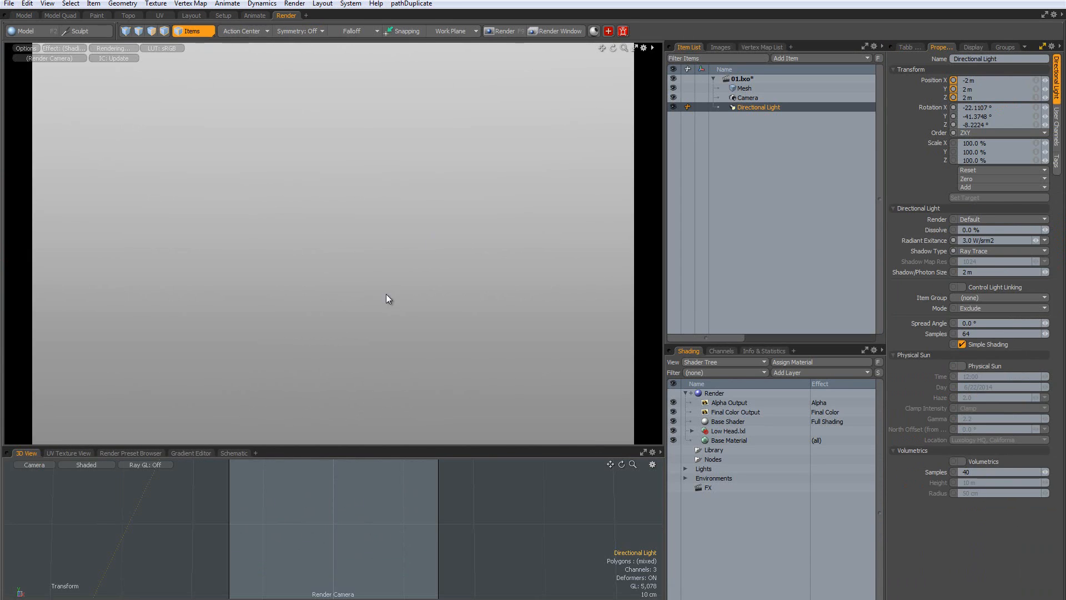
left_click(743, 88)
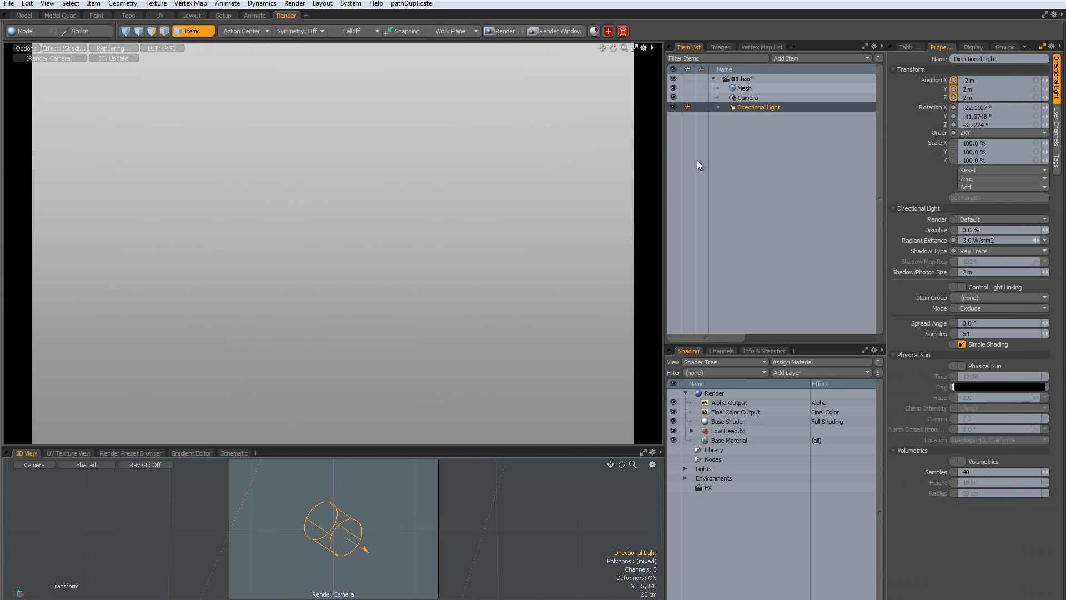
left_click_drag(365, 274, 336, 311, "alt")
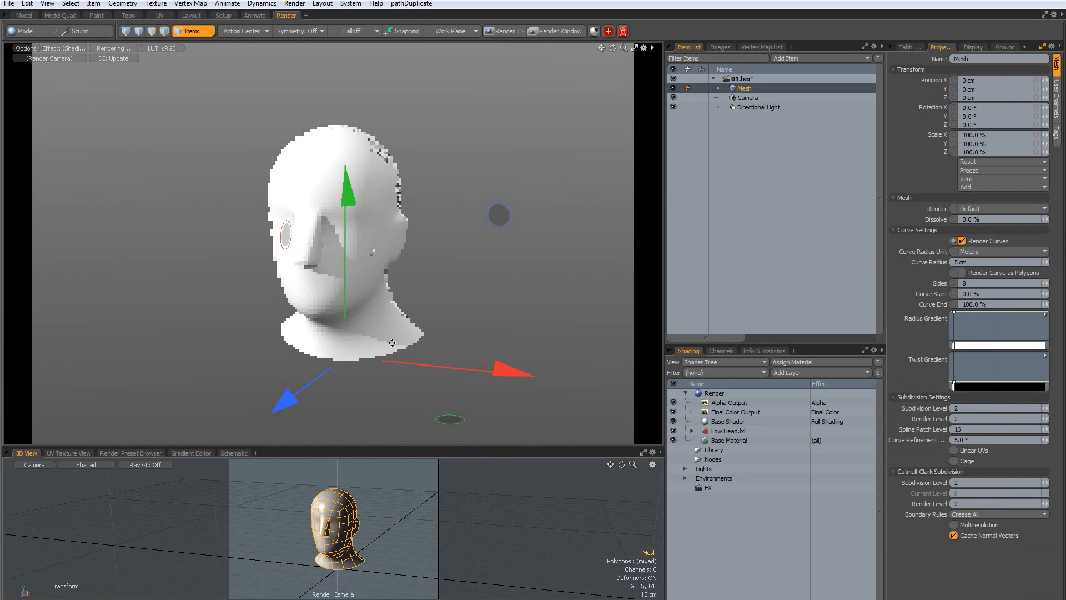
left_click_drag(413, 347, 381, 345, "alt+shift")
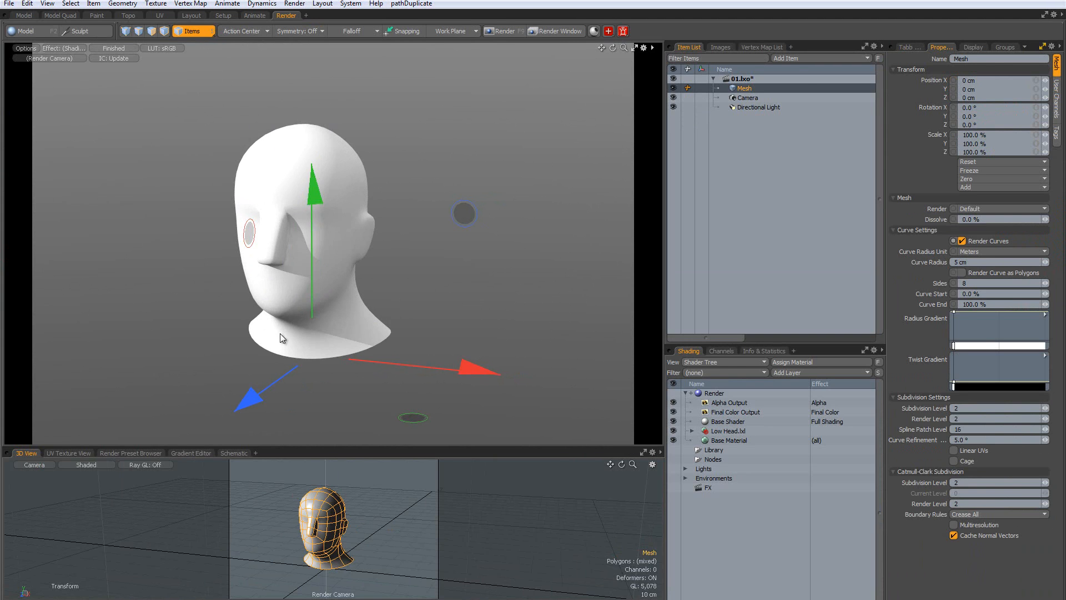
Return to the Model layout and move the directional light along X to about 17.5 cm
left_click(27, 15)
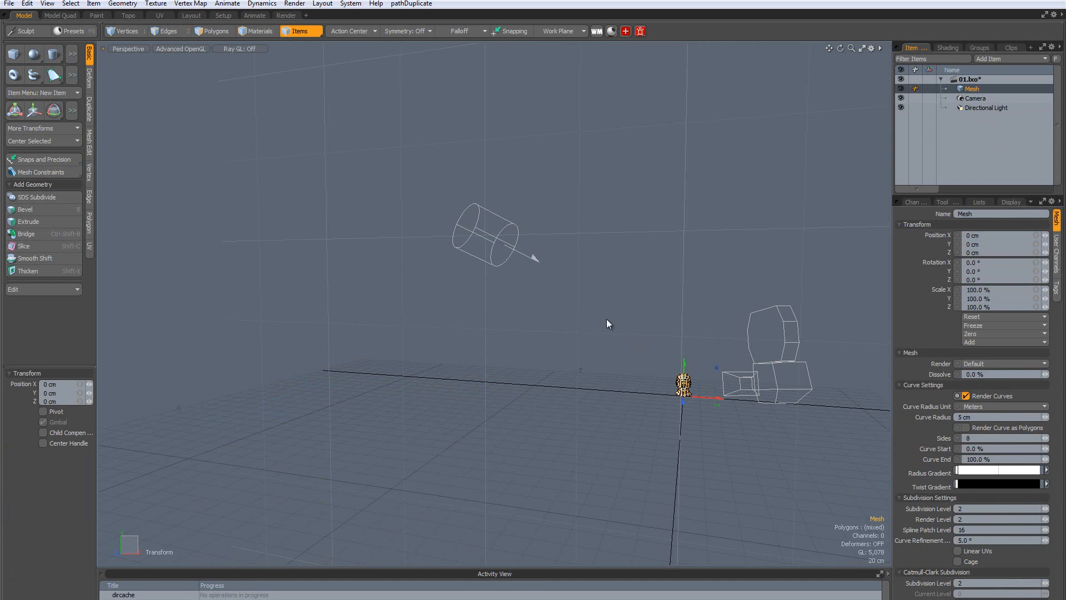
left_click(480, 234)
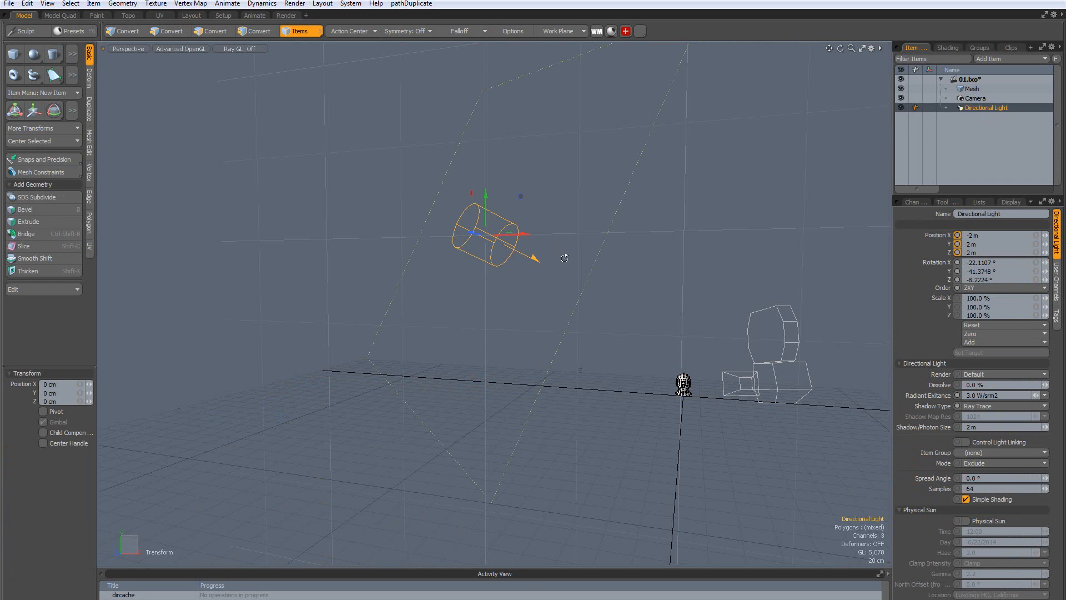
left_click_drag(565, 257, 614, 299, "alt")
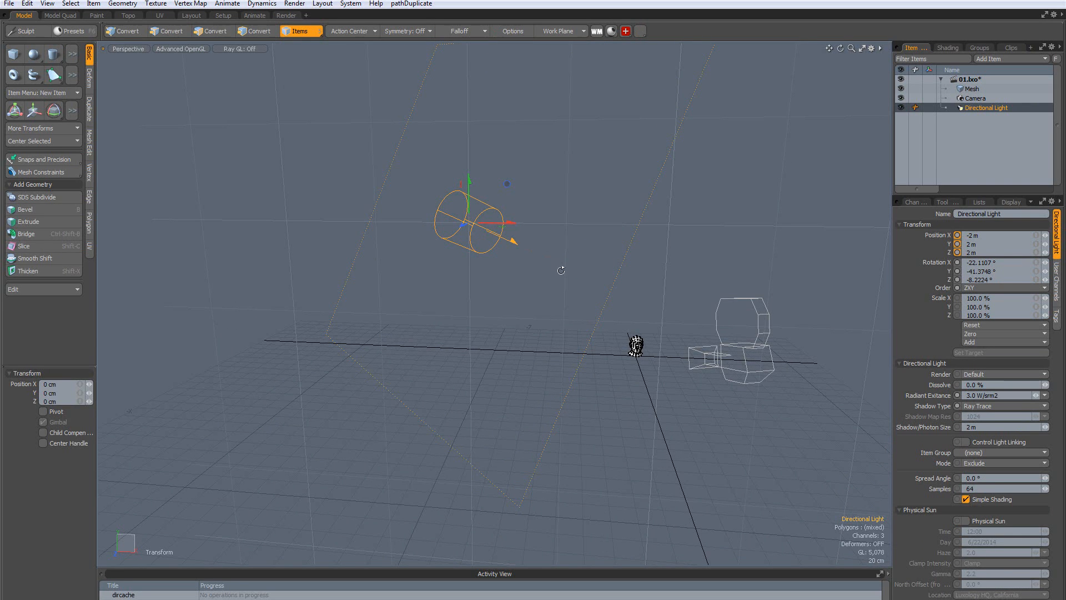
left_click_drag(561, 269, 540, 269, "alt")
left_click_drag(509, 227, 738, 228)
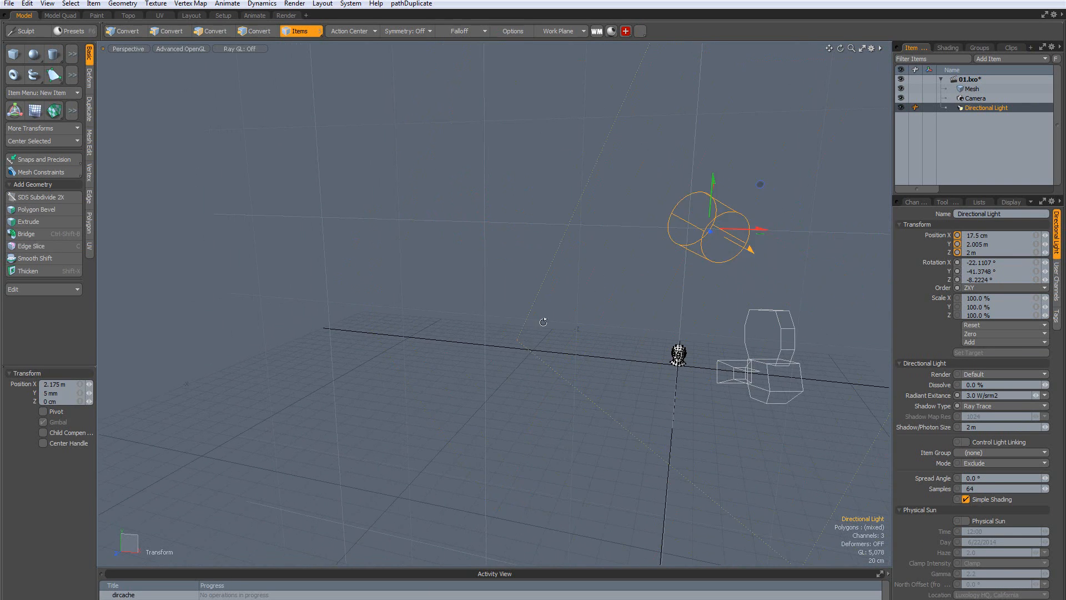
Move the directional light behind the head to about Y -10 cm, Z -2.22 m and check the render preview
left_click_drag(543, 319, 358, 223, "alt")
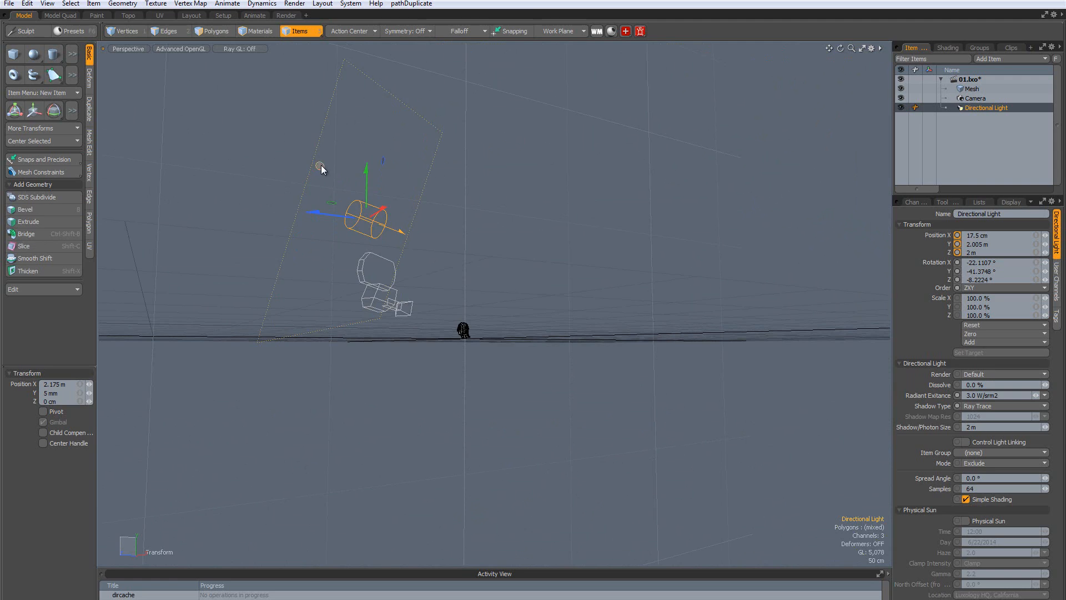
left_click_drag(320, 166, 531, 305)
left_click_drag(236, 223, 365, 330, "alt")
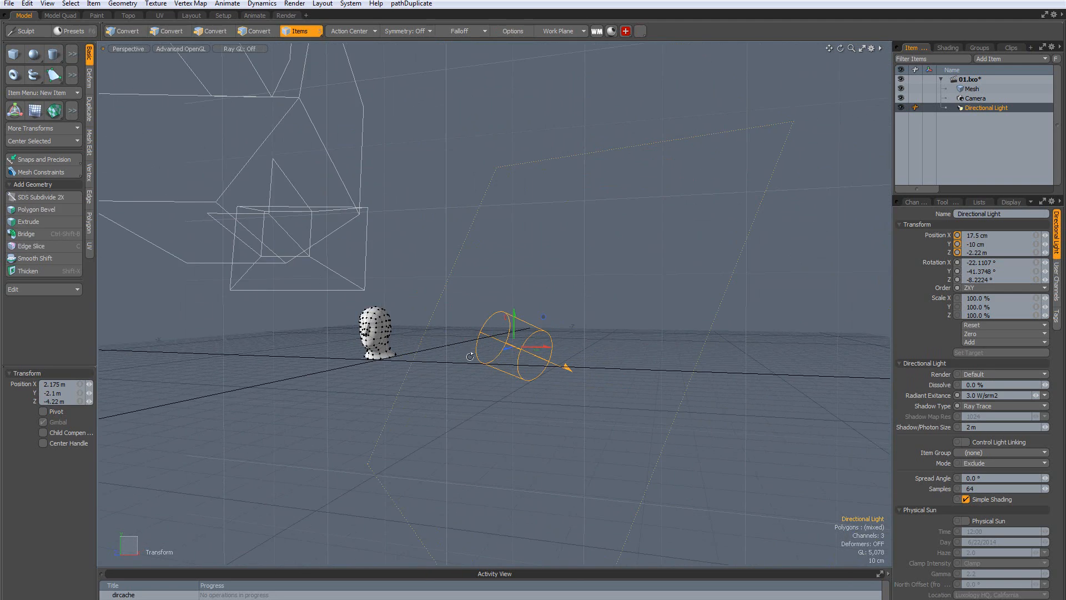
left_click_drag(473, 340, 540, 329, "alt")
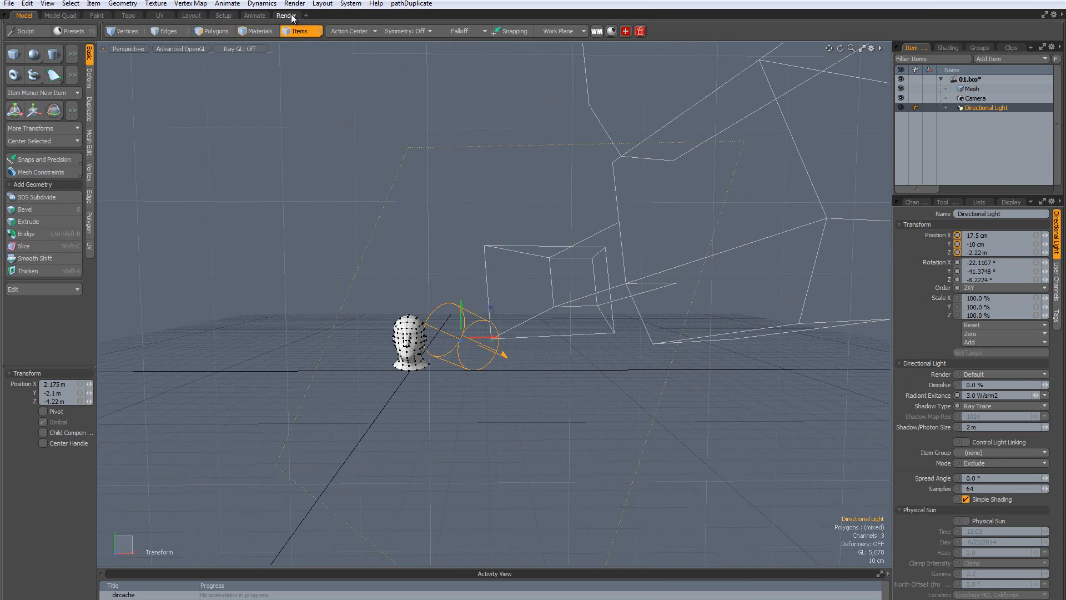
left_click(287, 16)
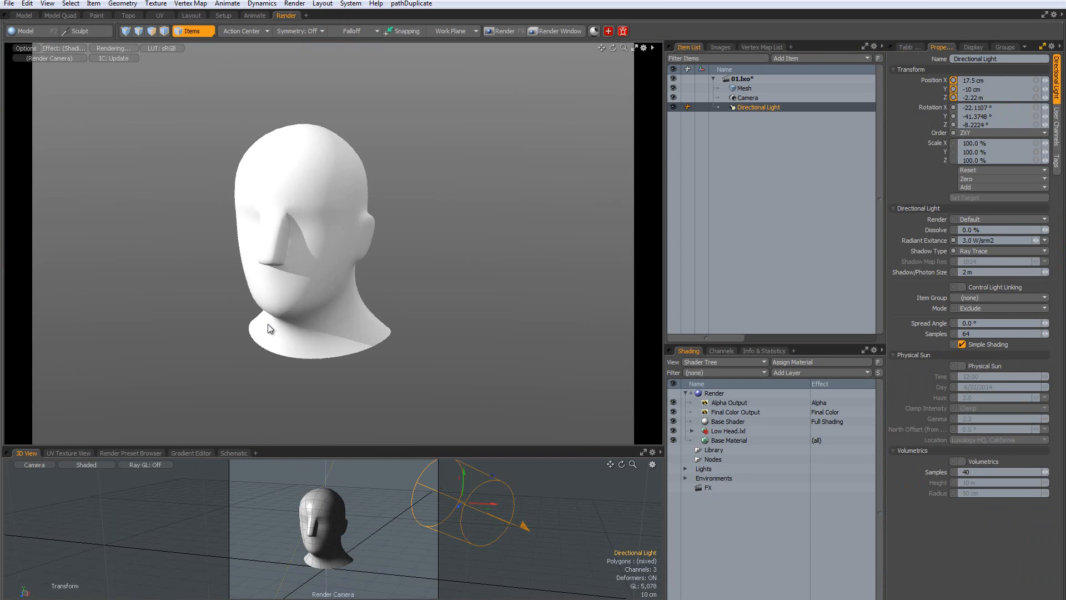
Back in the Model layout, raise the directional light to about Y 1.005 m and delete it
left_click(25, 16)
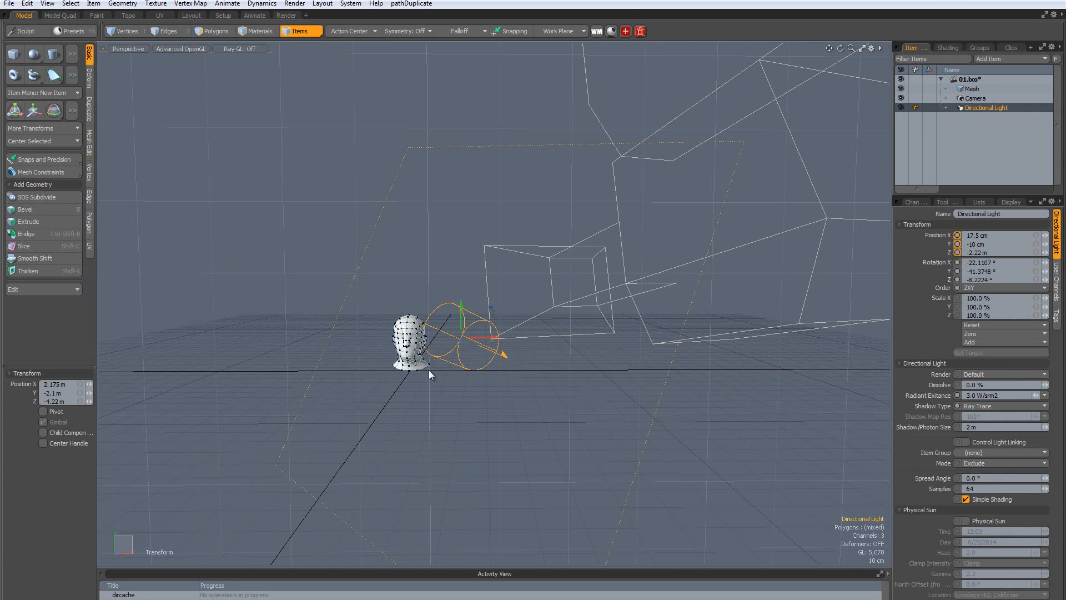
left_click_drag(466, 317, 547, 259)
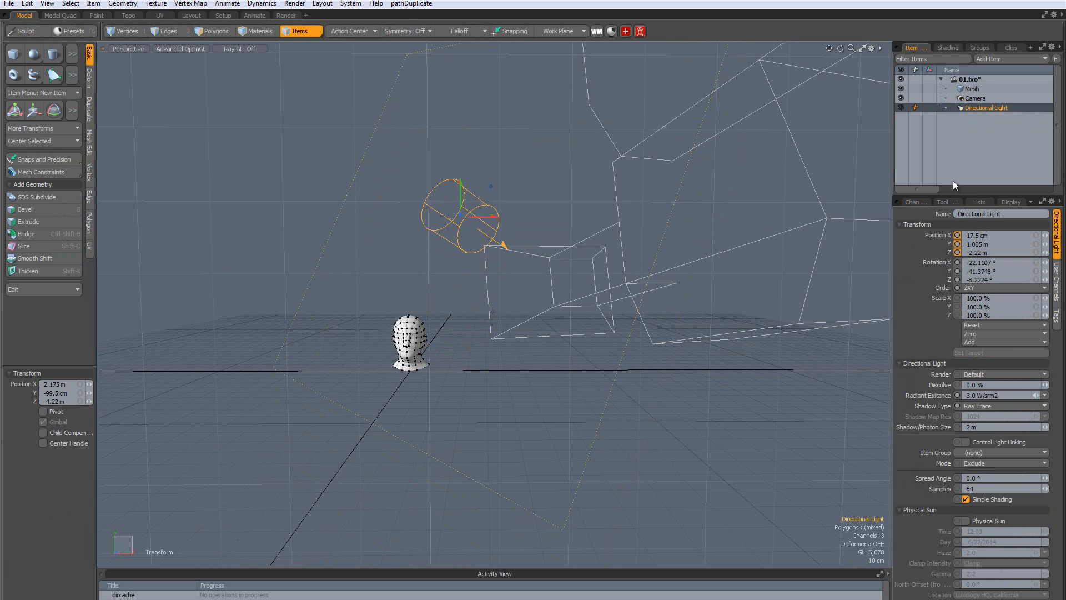
key("Delete")
Add an area light to the scene
left_click(1000, 58)
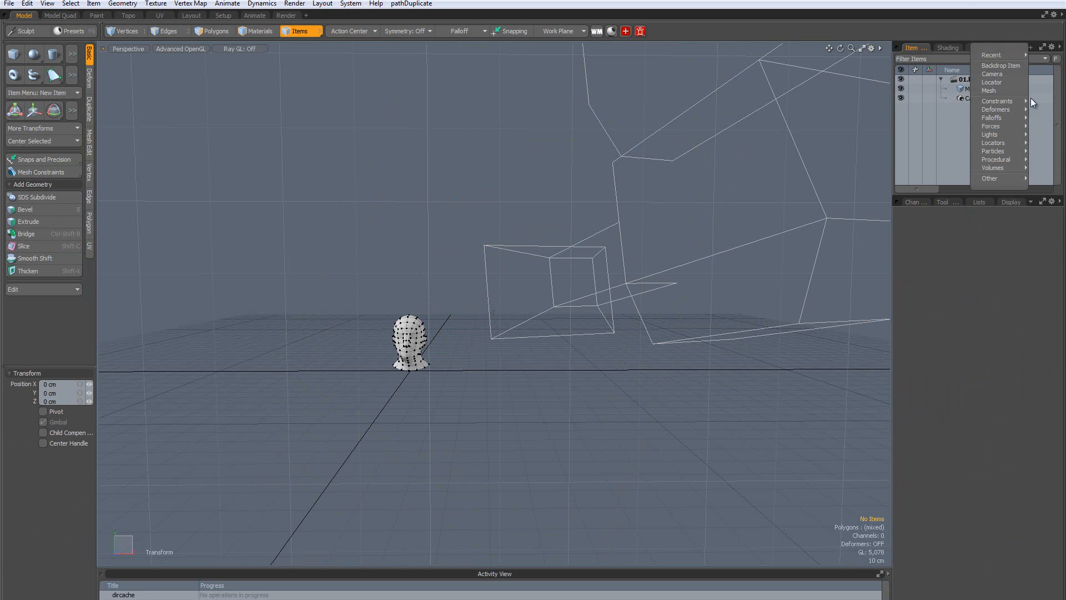
mouse_move(999, 134)
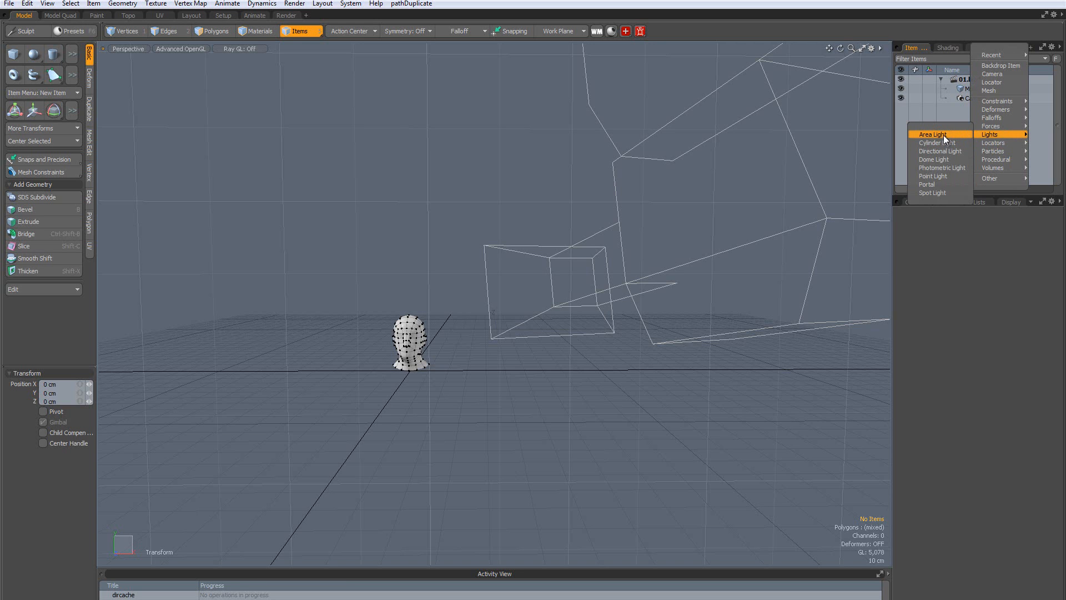
left_click(933, 135)
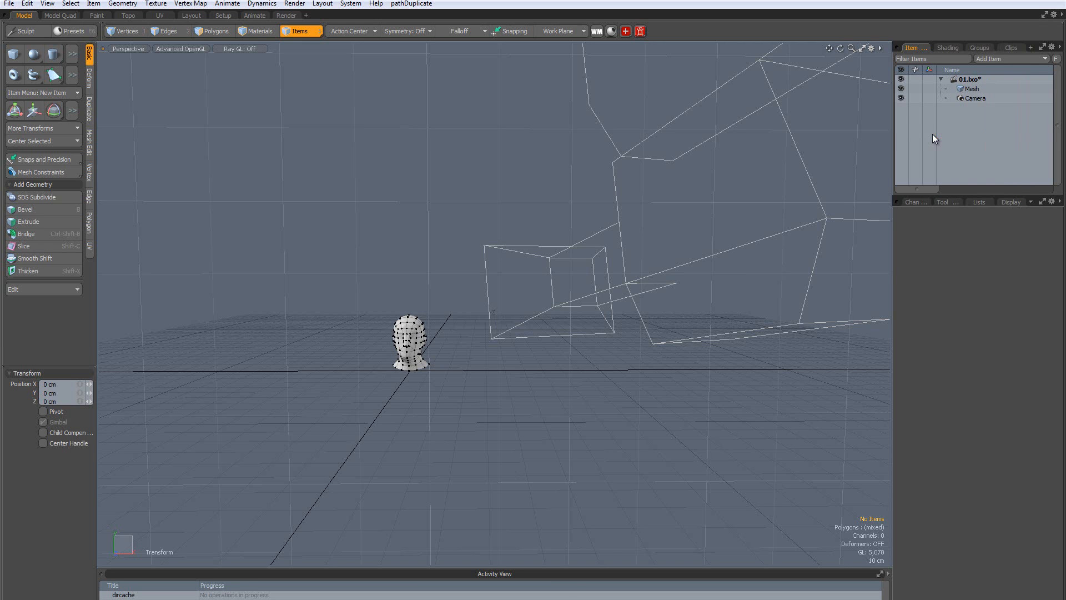
Move the area light beside the head to about X -73.5 cm, Y 76.5 cm, Z 1.165 m
left_click_drag(466, 278, 127, 384, "alt")
left_click_drag(252, 392, 397, 141, "alt")
key("e")
key("w")
left_click_drag(443, 176, 444, 331)
left_click_drag(689, 430, 575, 347, "alt")
Undo the trial rotations and turn the area light toward the head, to about -57.9° about Y
key("e")
left_click_drag(335, 103, 368, 132)
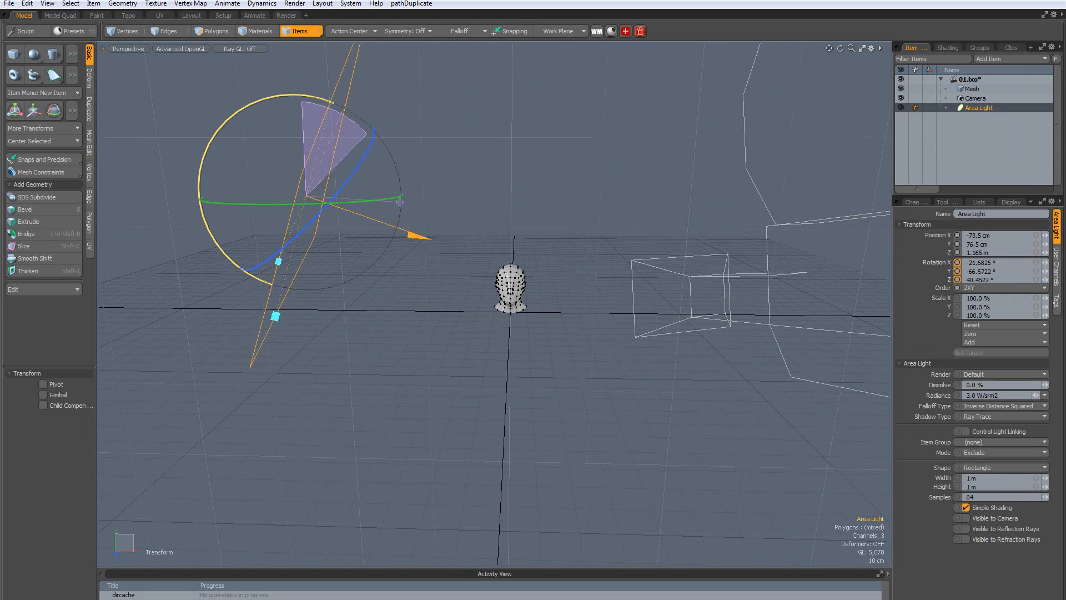
key("ctrl+z")
left_click_drag(422, 239, 373, 464, "alt")
left_click_drag(384, 417, 405, 422)
key("ctrl+z")
left_click_drag(488, 501, 521, 424)
Move the area light away from the head along X to about -1.285 m, drop the tool and deselect it
key("w")
left_click_drag(508, 345, 453, 345)
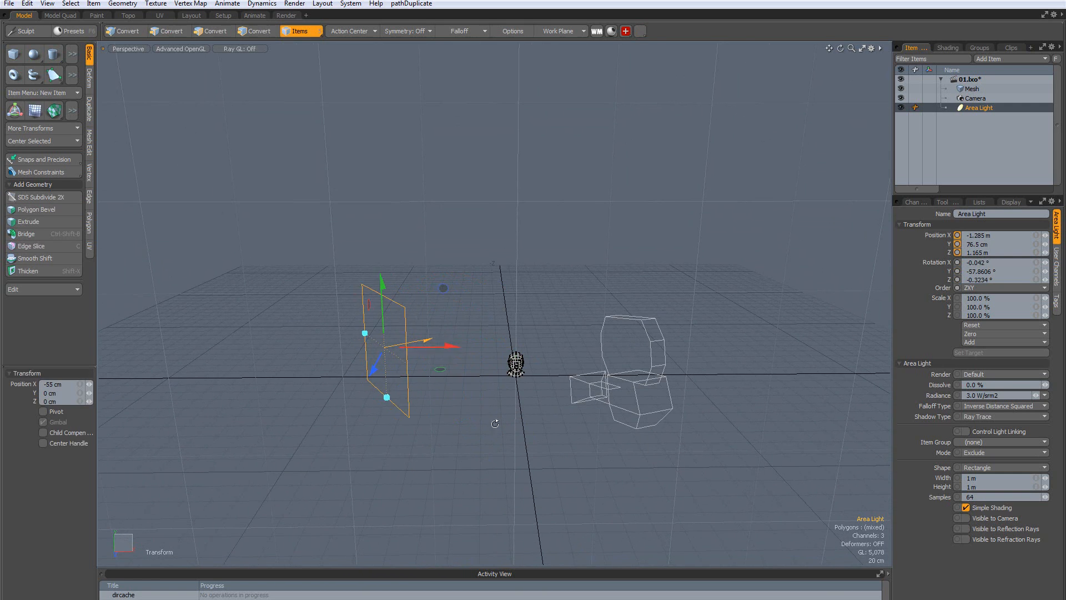
left_click_drag(495, 424, 492, 311, "alt")
key("q")
scroll(492, 311, "up", 4)
left_click(492, 316)
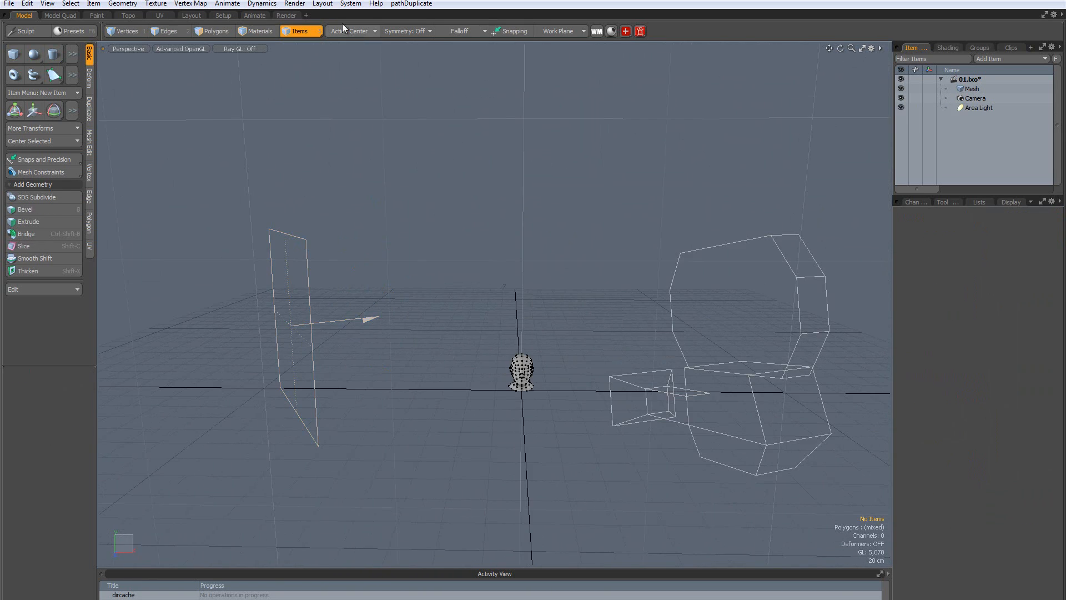
Move the area light behind the head to about X 38 cm, Y 76.5 cm, Z -56 cm and check the render preview
left_click(287, 16)
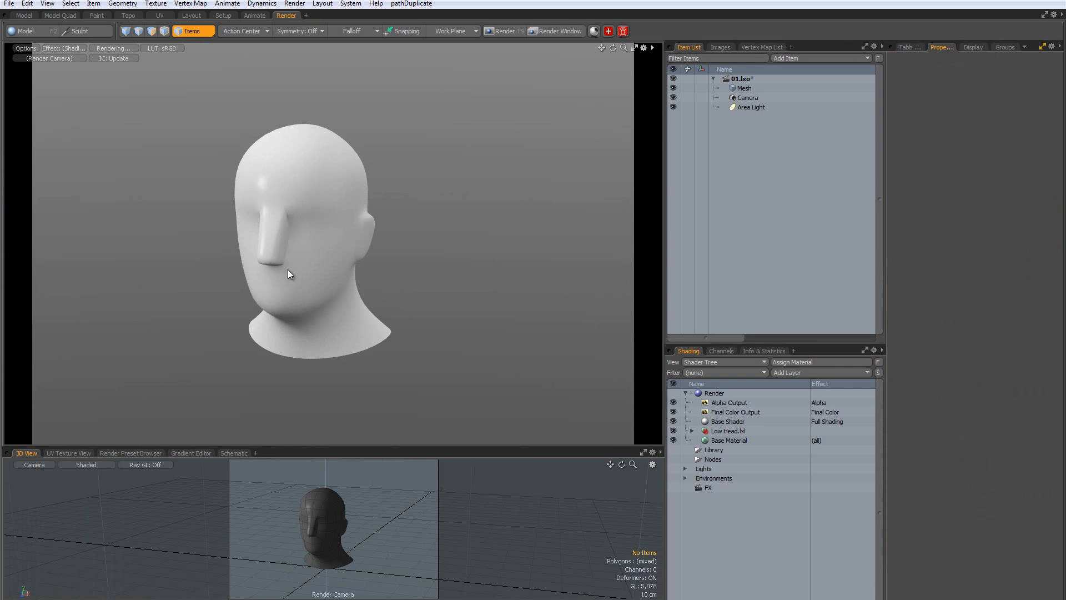
scroll(282, 248, "down", 3)
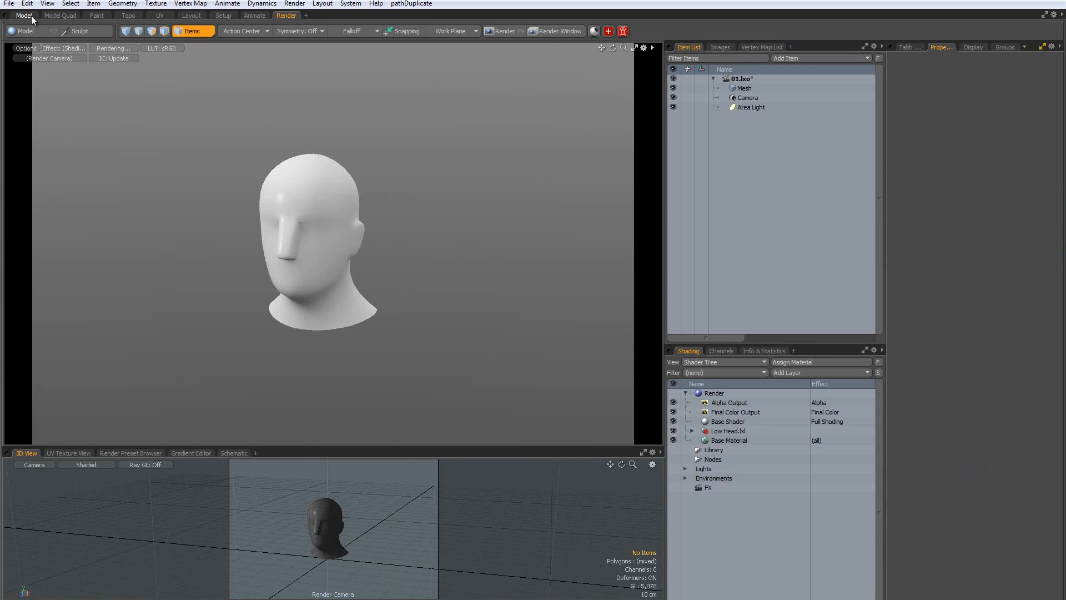
left_click(24, 15)
left_click(355, 318)
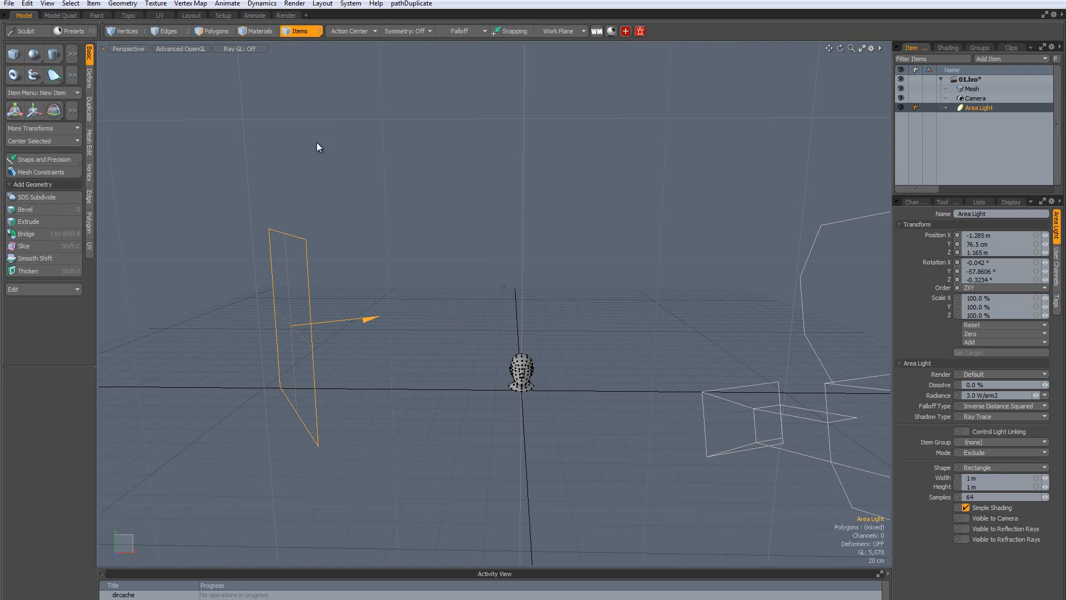
key("y")
left_click_drag(334, 321, 571, 287)
mouse_move(547, 400)
left_mouse_down("alt")
mouse_move(514, 389)
mouse_move(529, 400)
left_mouse_up("alt")
left_click(288, 16)
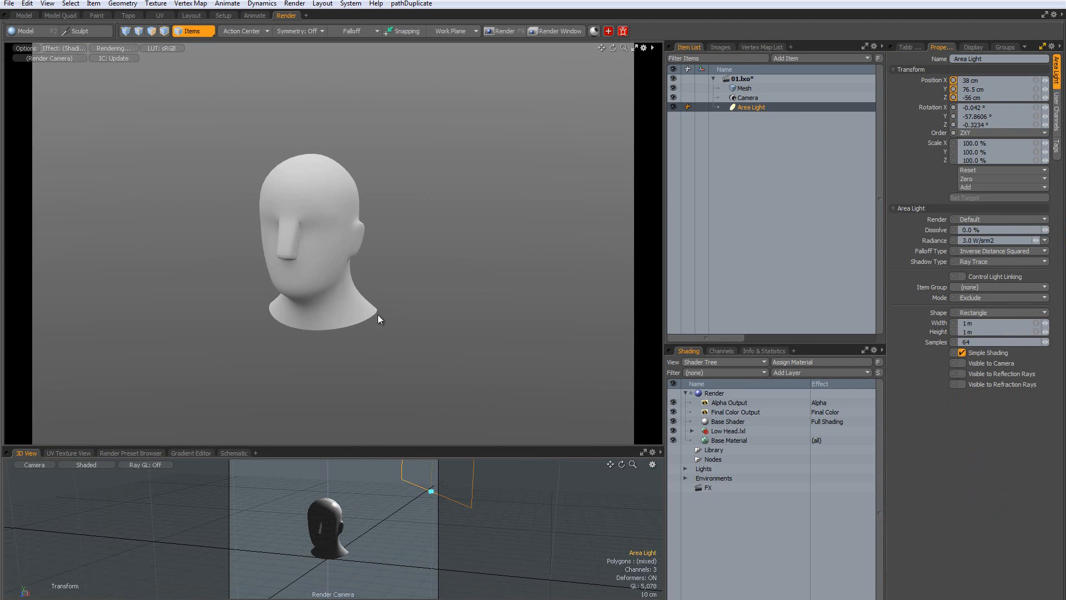
Make the environment invisible to the camera and to indirect, reflection and refraction rays
left_click(686, 478)
left_click(716, 488)
left_click(962, 85)
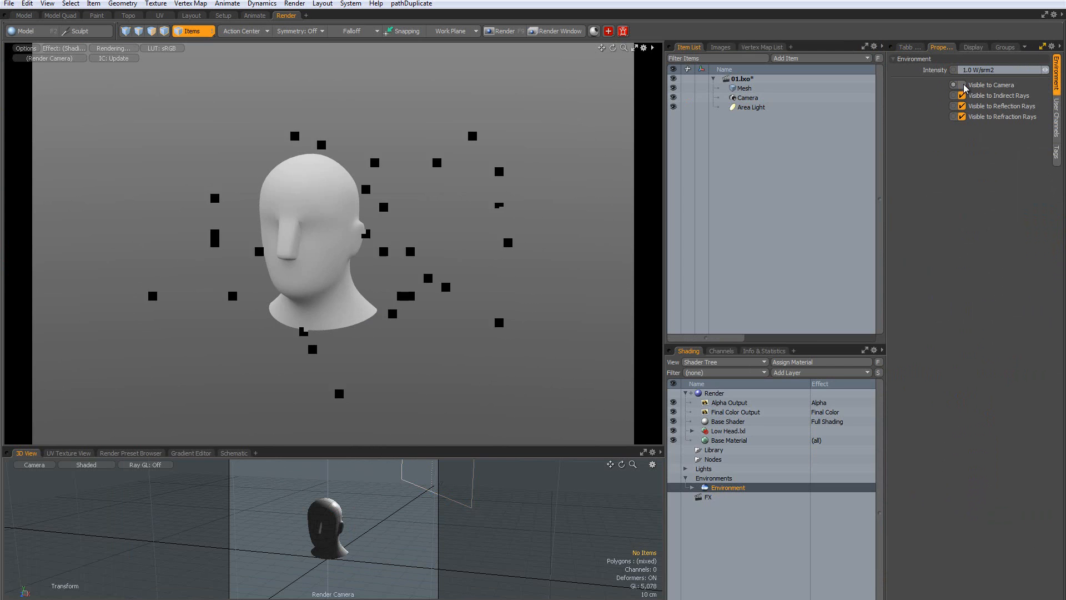
left_click(962, 95)
left_click(962, 106)
left_click(962, 117)
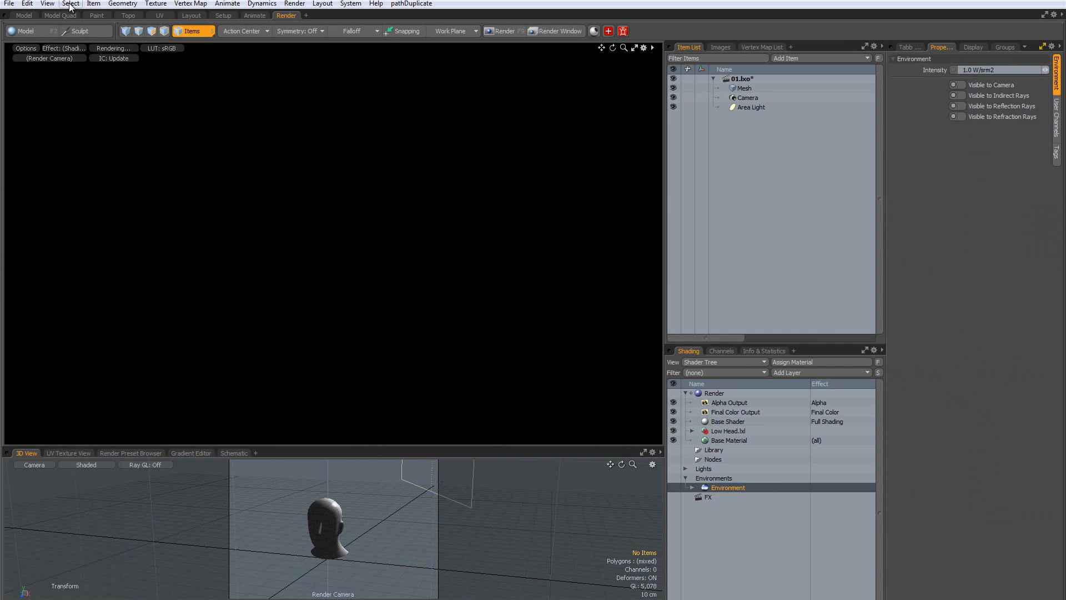
Move the area light in front of the head to about X -43 cm, Y 76.5 cm, Z 1.165 m and check the render preview
left_click(24, 15)
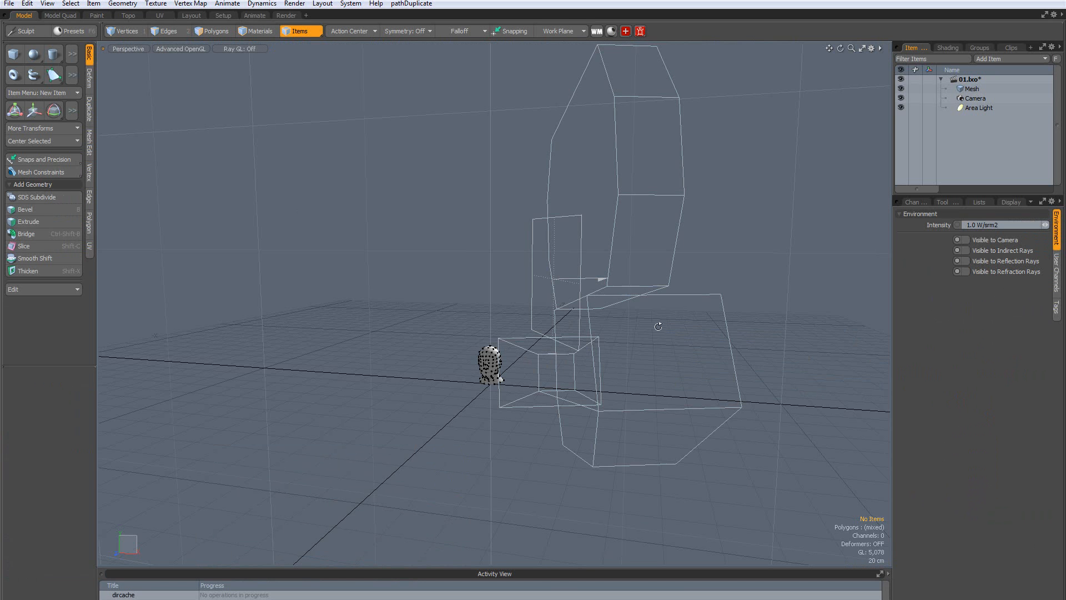
left_click_drag(660, 326, 552, 281, "alt")
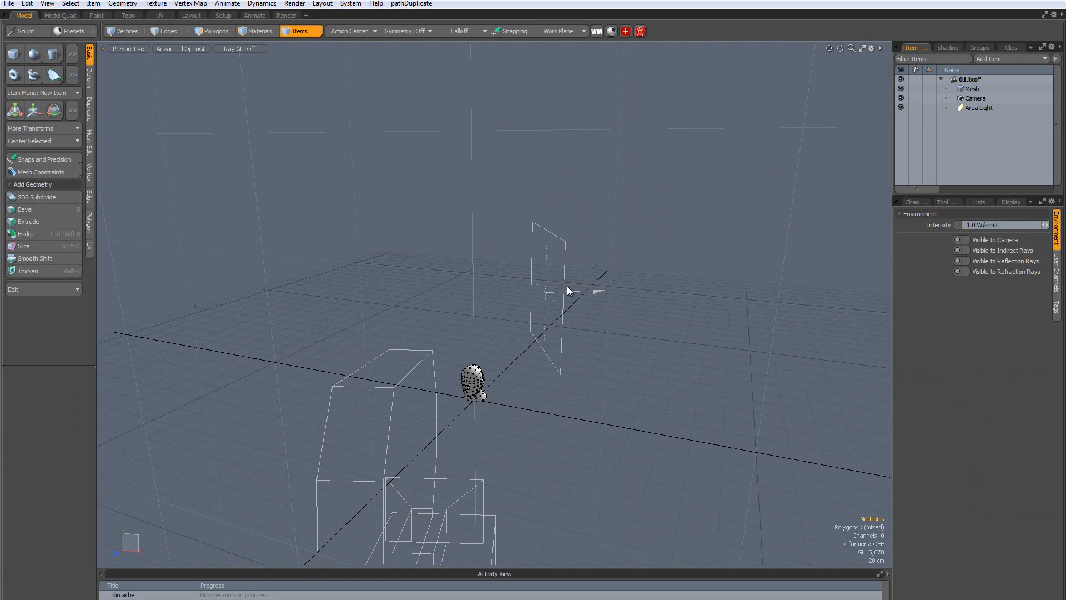
left_click(564, 289)
key("y")
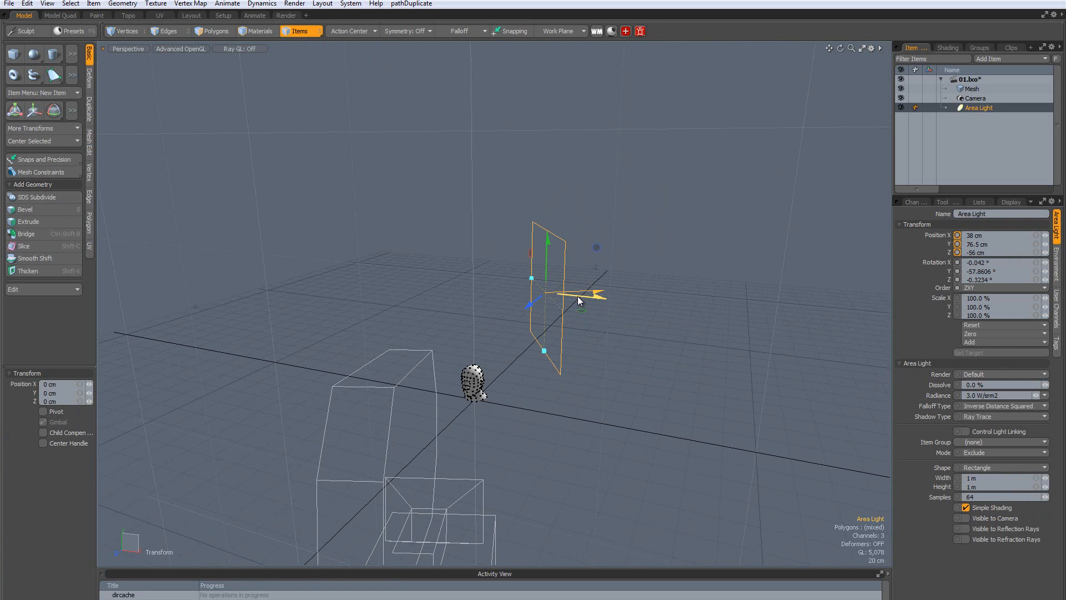
left_click_drag(577, 295, 248, 382)
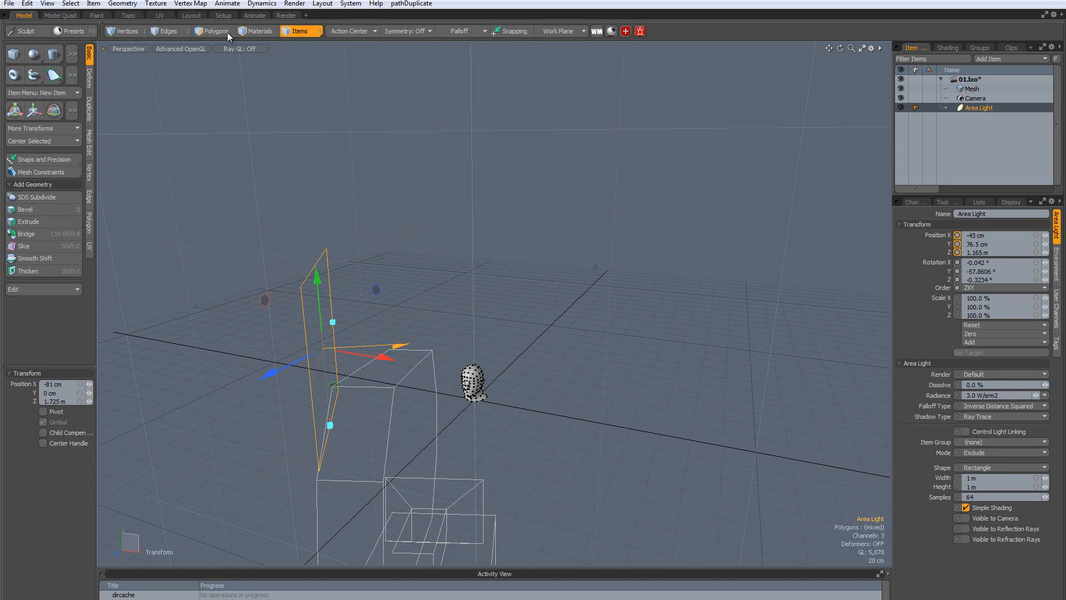
left_click(286, 16)
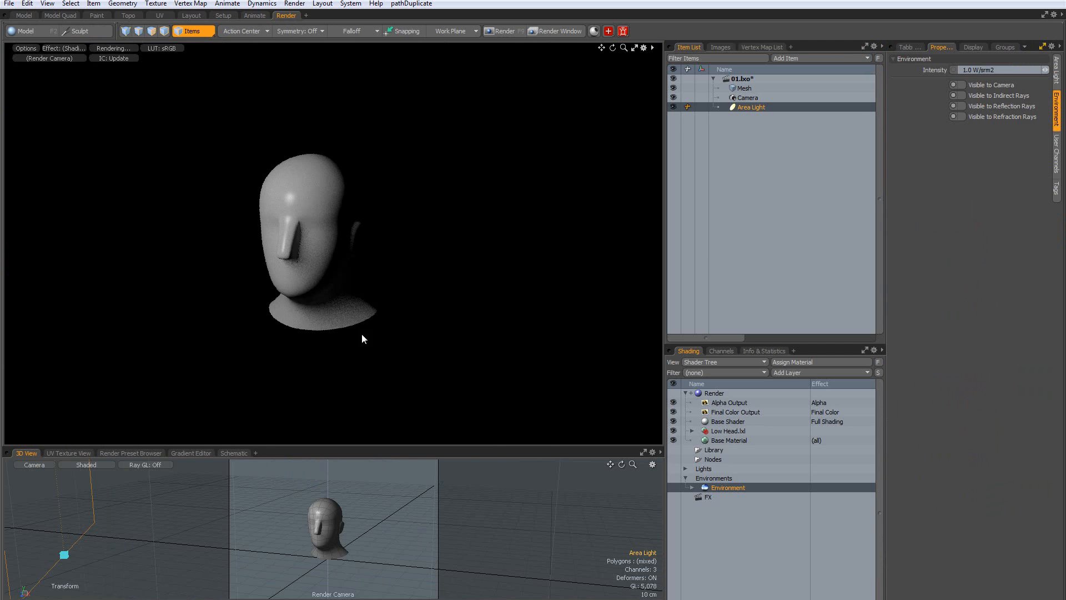
Change the area light's type to Directional Light and view the head from another angle in the render preview
left_click(24, 15)
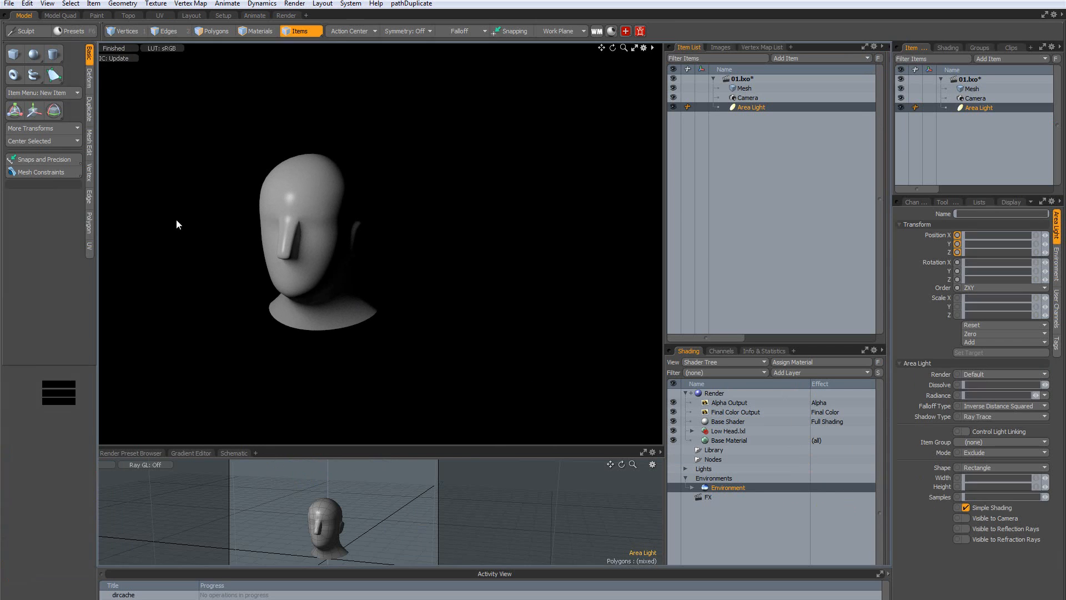
left_click_drag(506, 318, 551, 289, "alt")
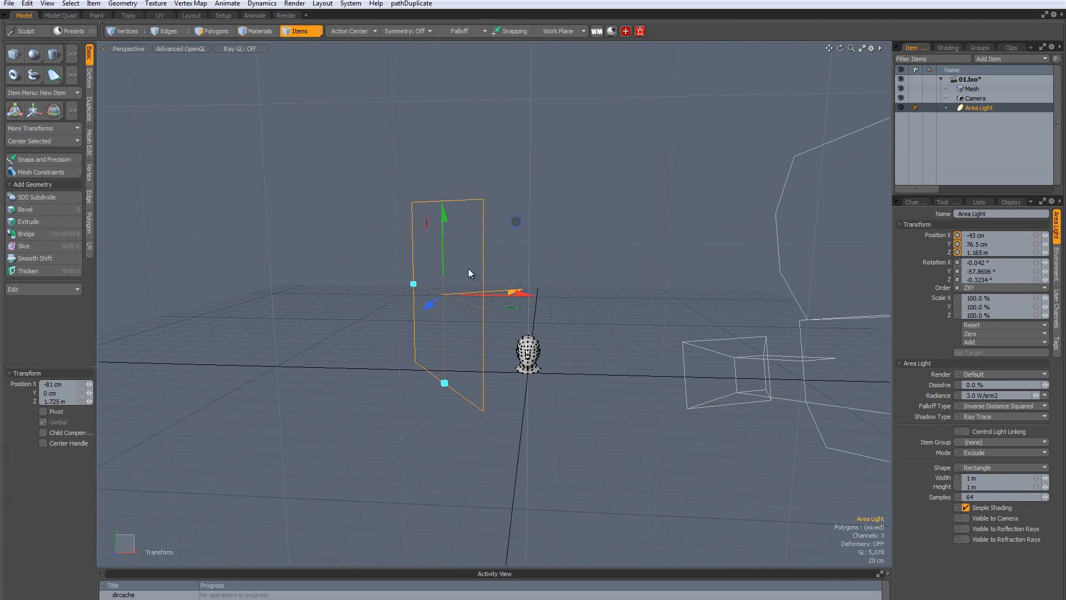
right_click(987, 107)
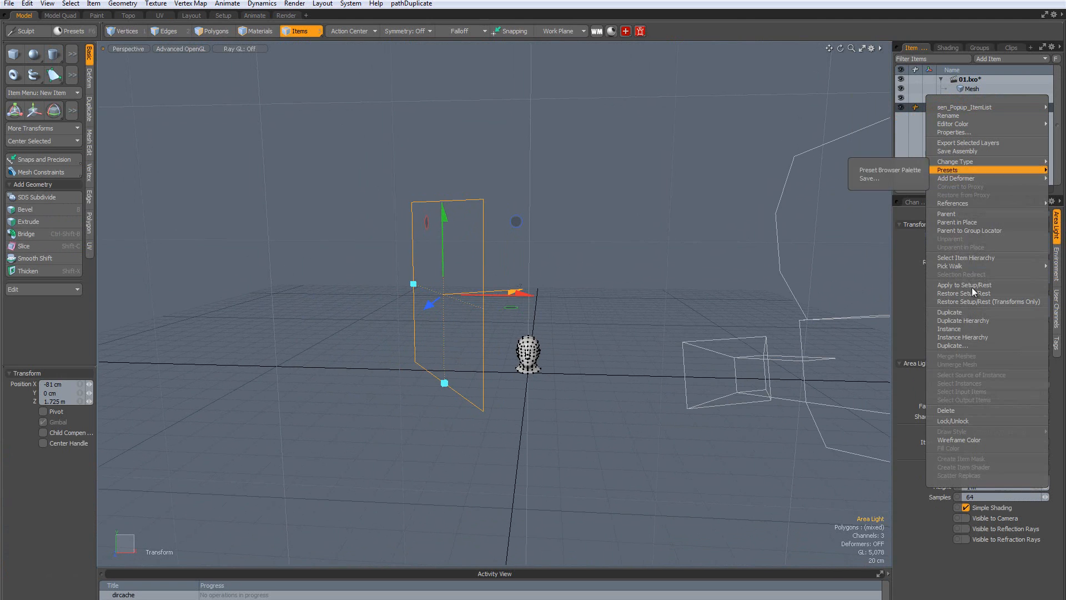
left_click(980, 570)
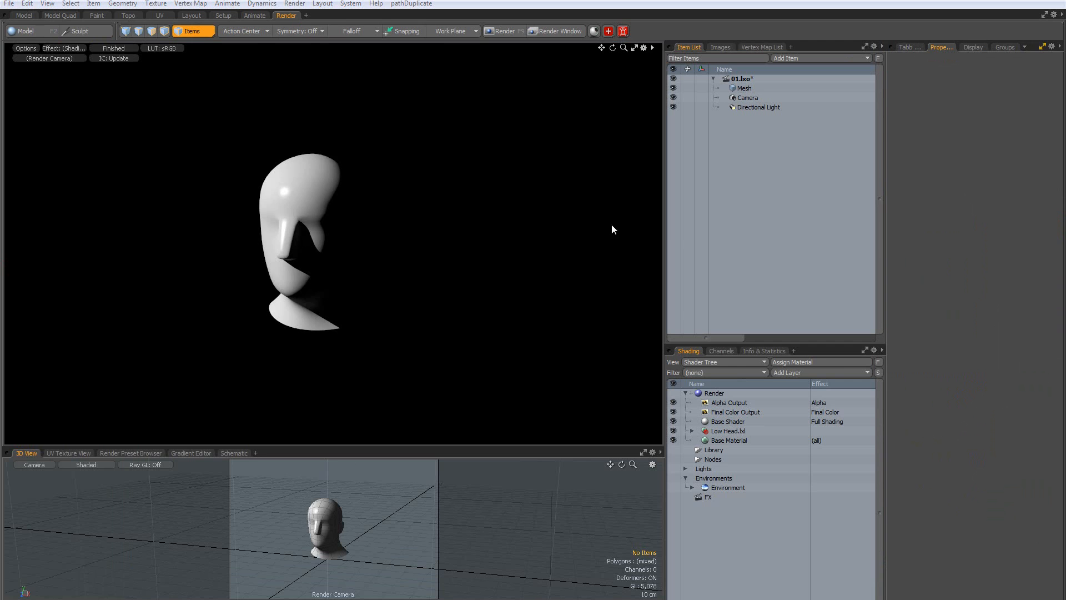
left_click_drag(438, 265, 433, 223, "alt")
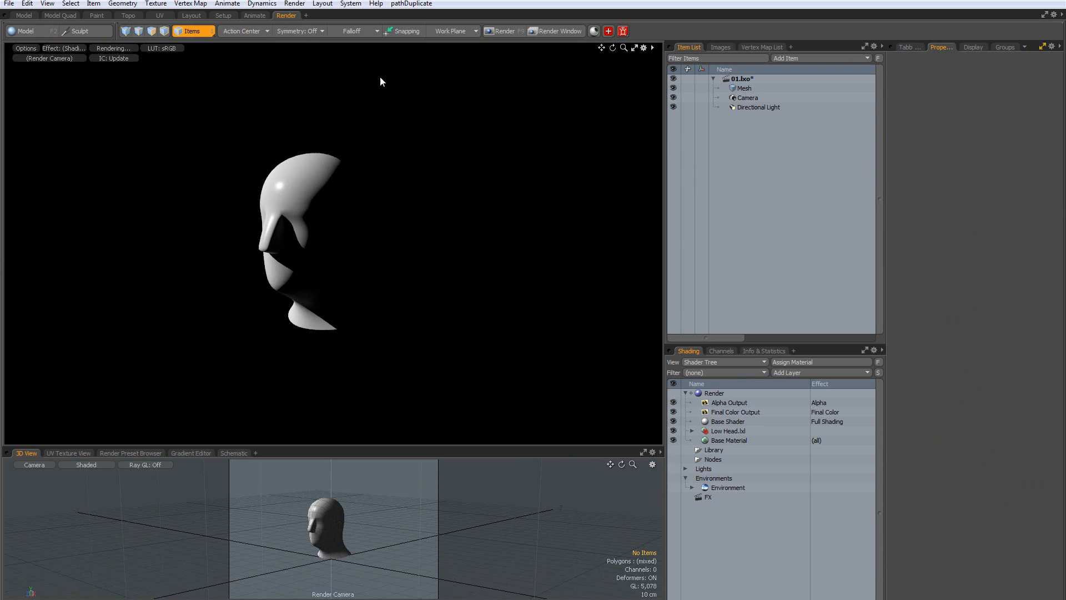
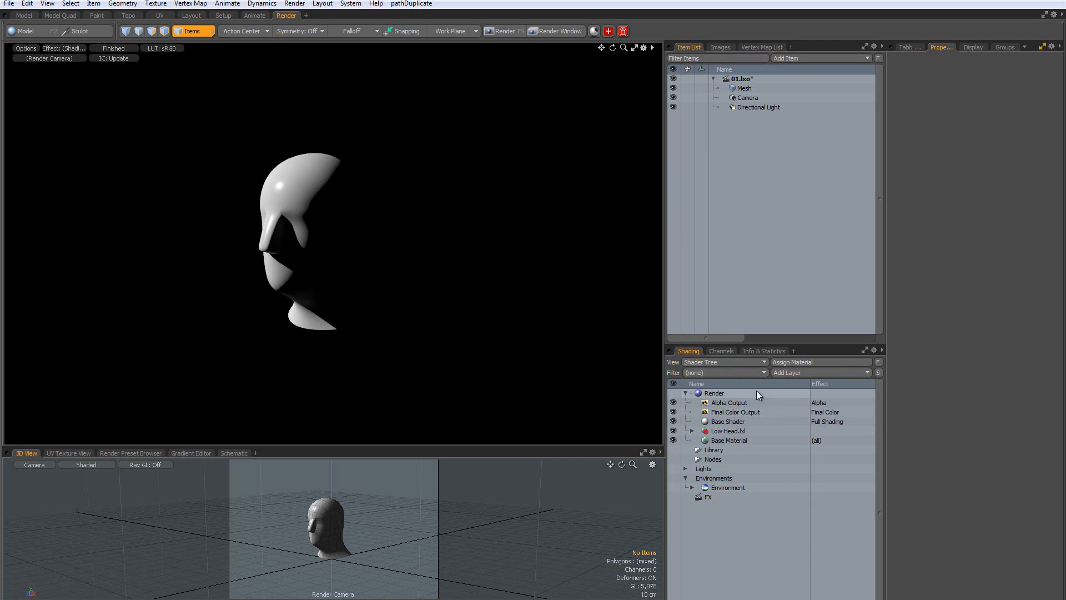
Show the Render item's properties, frame the head closer in the preview, and examine the item's contents in the shader tree
left_click(714, 394)
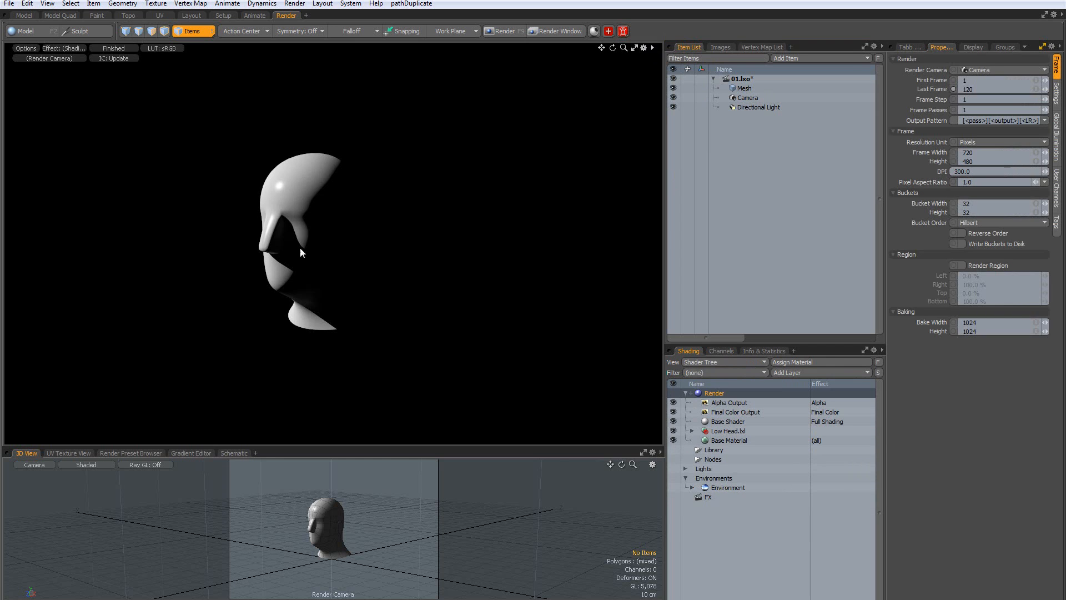
left_click_drag(335, 264, 375, 289, "alt")
left_click_drag(376, 289, 379, 322, "alt+shift")
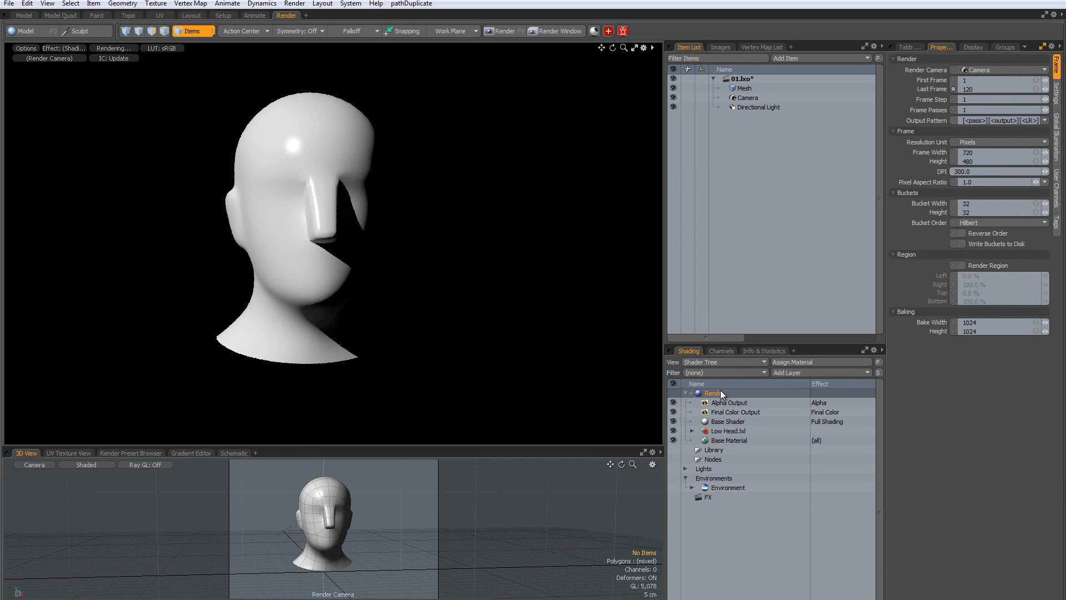
left_click(684, 394)
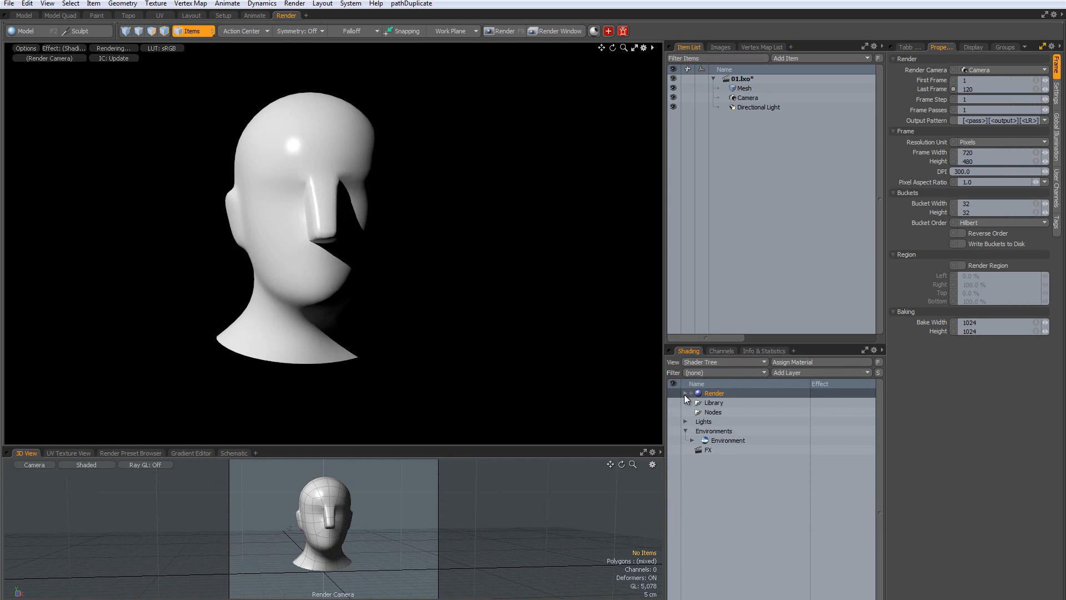
left_click(685, 394)
left_click(684, 394)
left_click(685, 394)
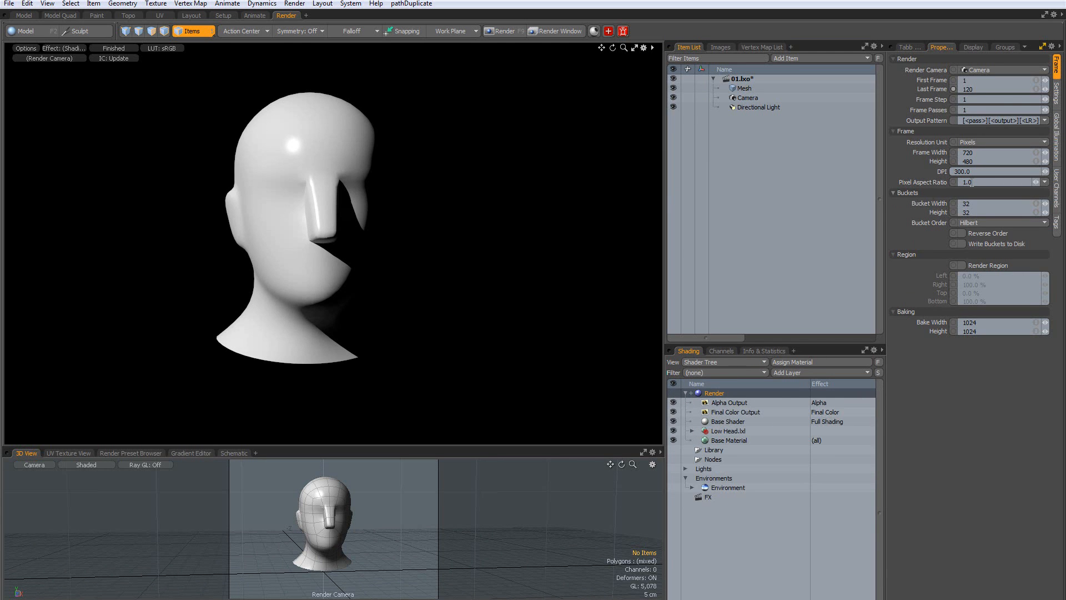
Set the render resolution to a frame width of 4000 and a height of 3000 pixels
left_click(992, 152)
key("Tab")
type("3")
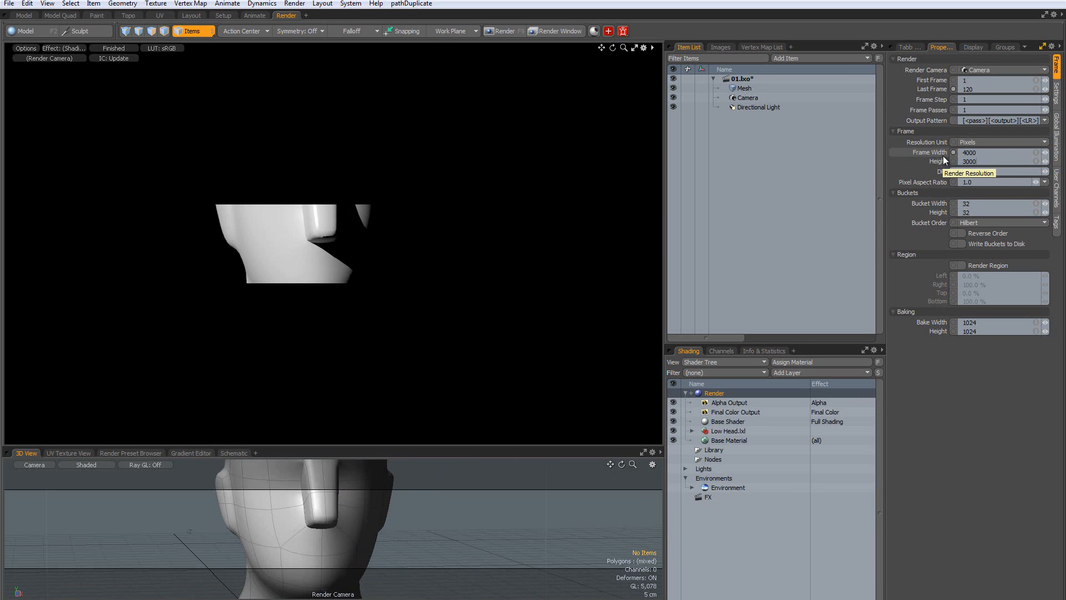
key("Escape")
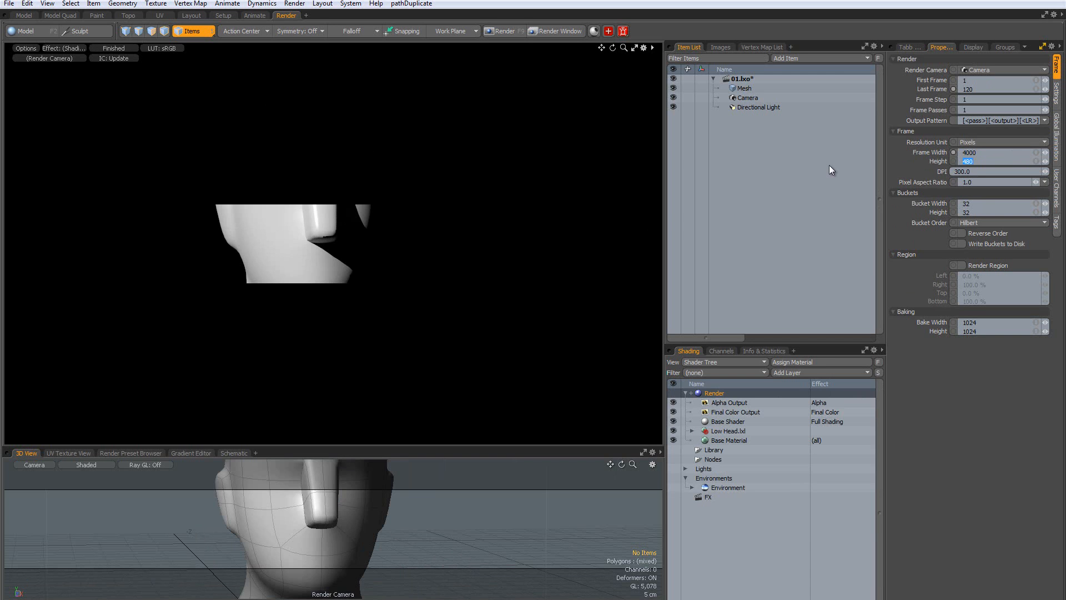
type("3000")
key("Return")
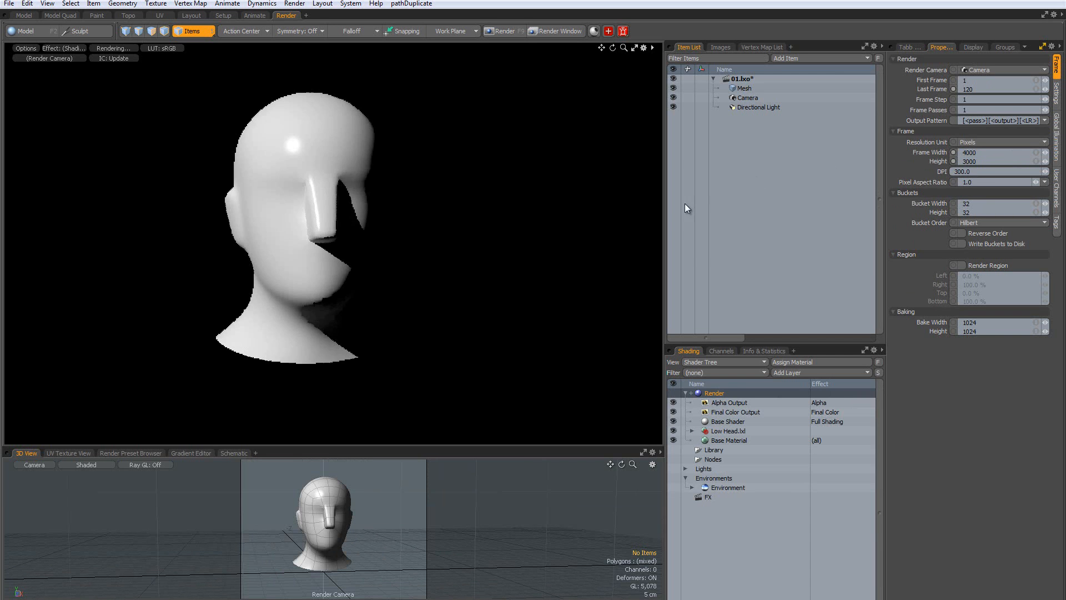
left_click_drag(376, 296, 328, 294, "alt")
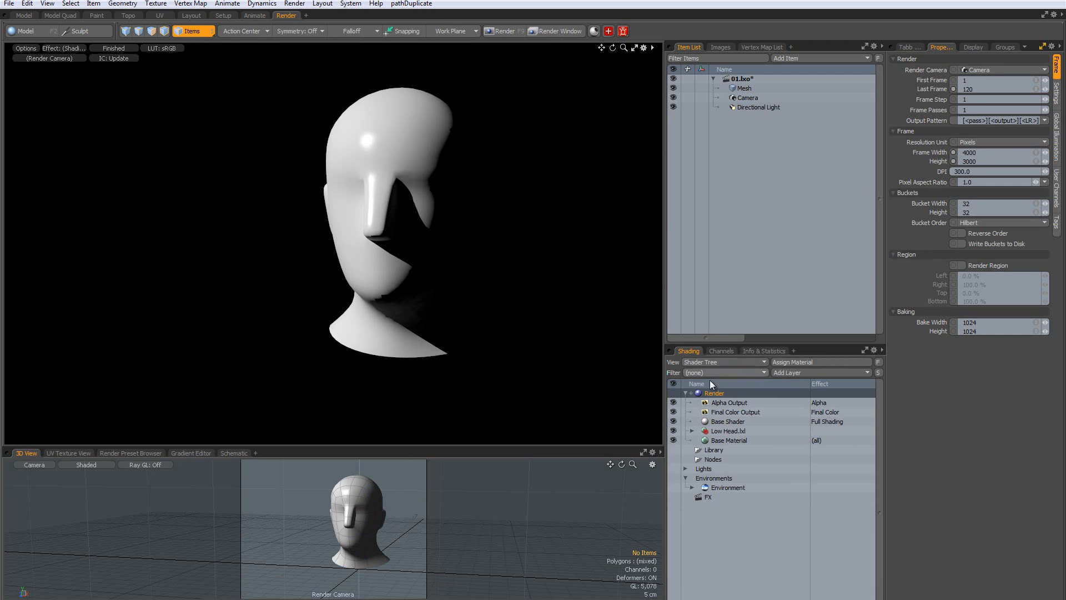
Examine the properties of the Alpha Output and Final Color Output in the shader tree
left_click(993, 153)
left_click(748, 405)
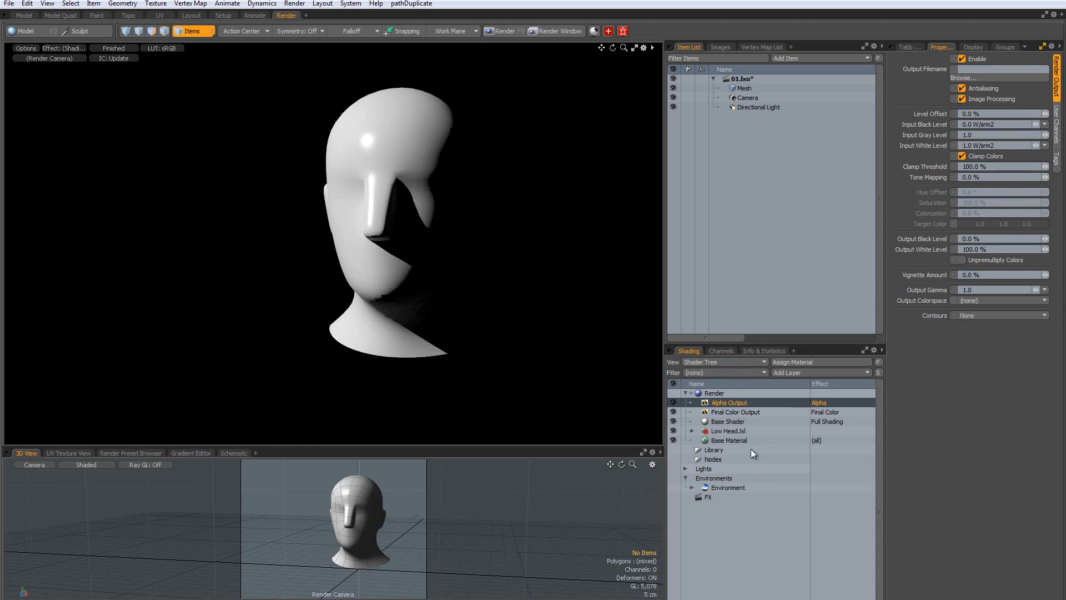
left_click(731, 410)
left_click(731, 401)
left_click(747, 411)
left_click(731, 403)
Look through the preview's available shading effects and display the Alpha Output of the head
left_click(70, 47)
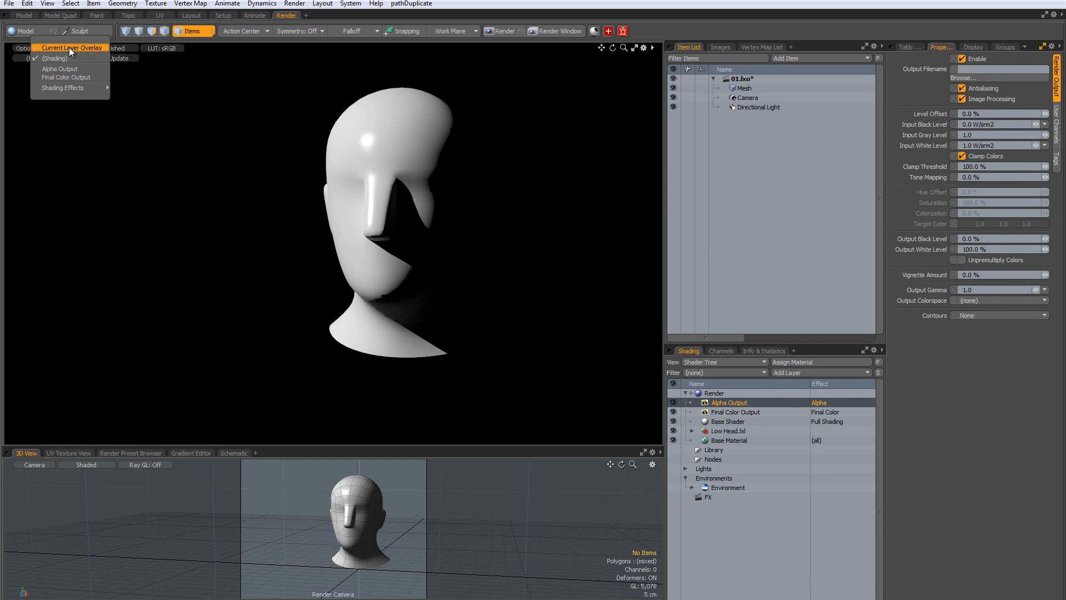
mouse_move(78, 88)
key("Escape")
left_click(68, 48)
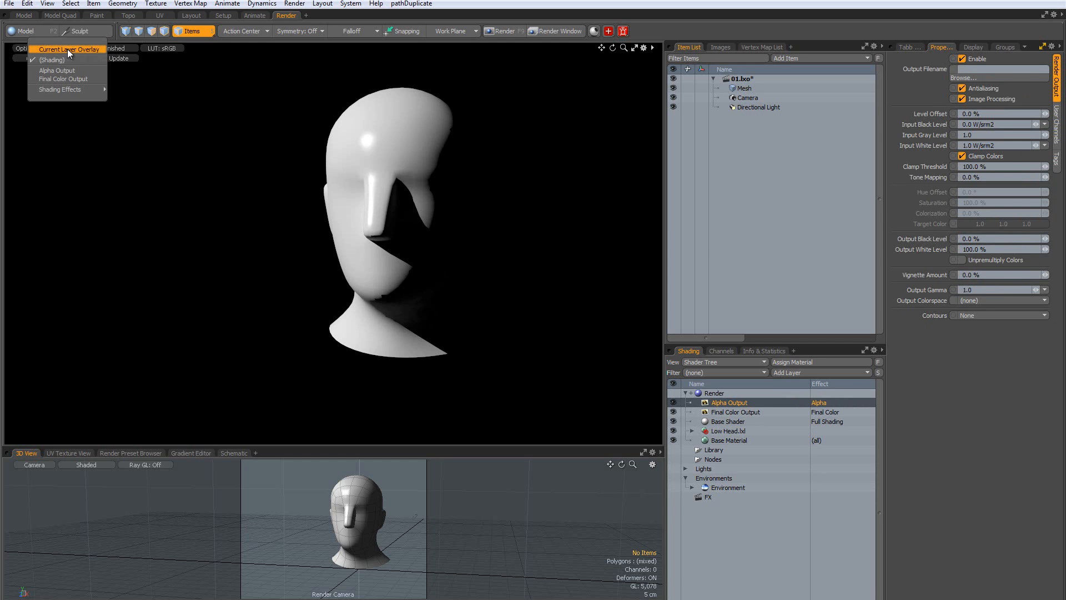
mouse_move(61, 89)
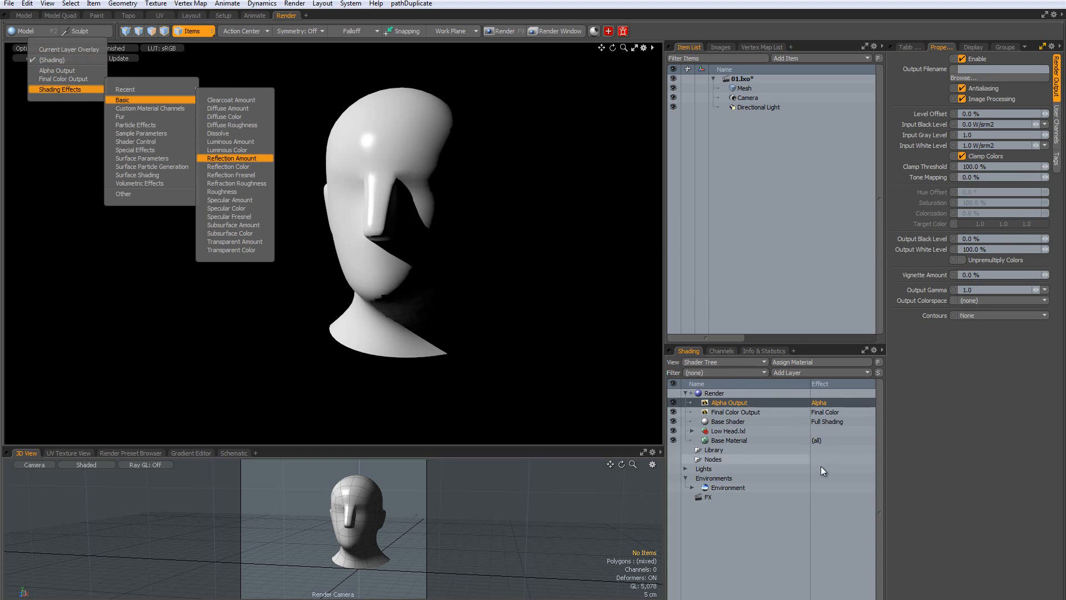
left_click(56, 70)
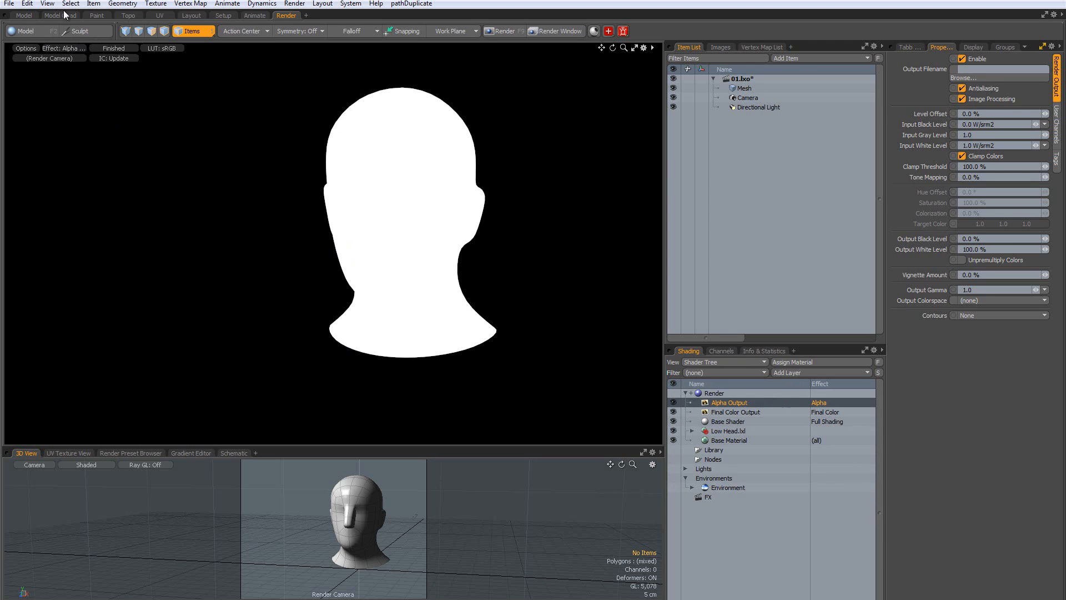
Switch the render preview to the Final Color Output and view the head from the other side
left_click(72, 49)
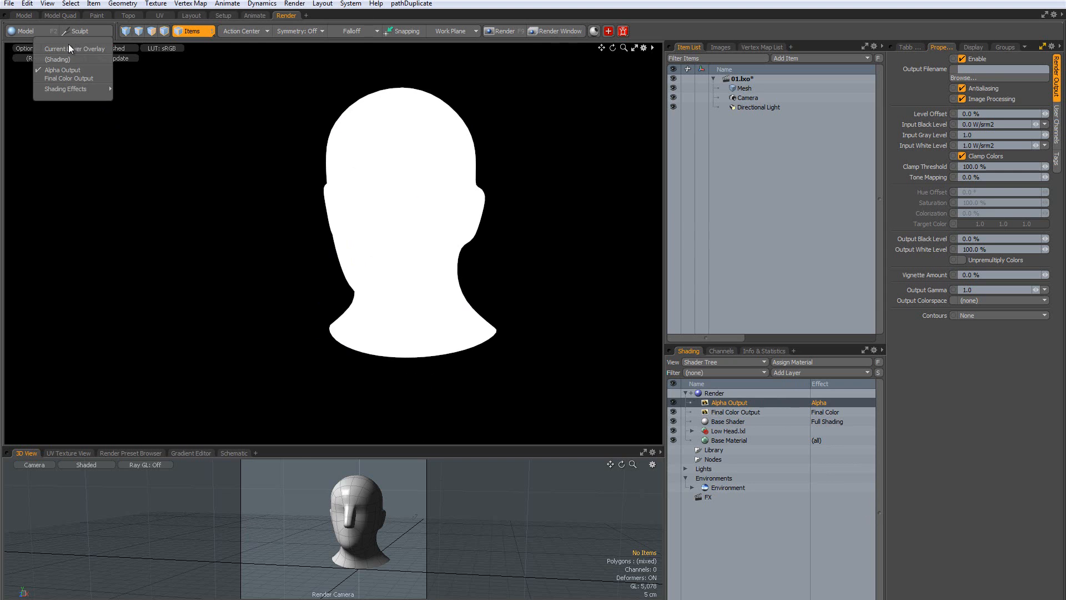
left_click(69, 80)
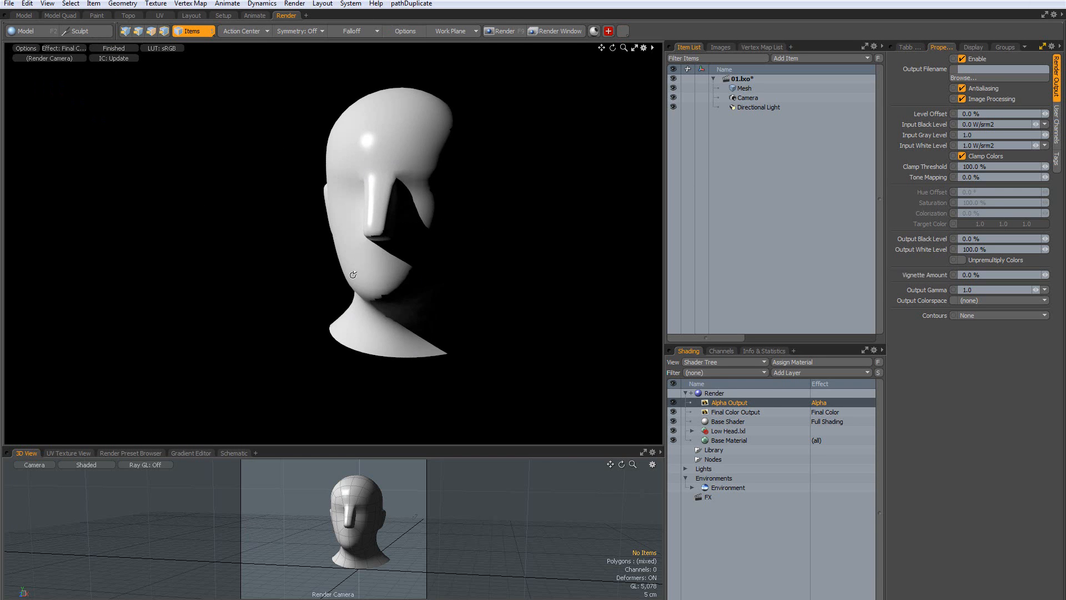
left_click_drag(375, 172, 412, 295, "alt")
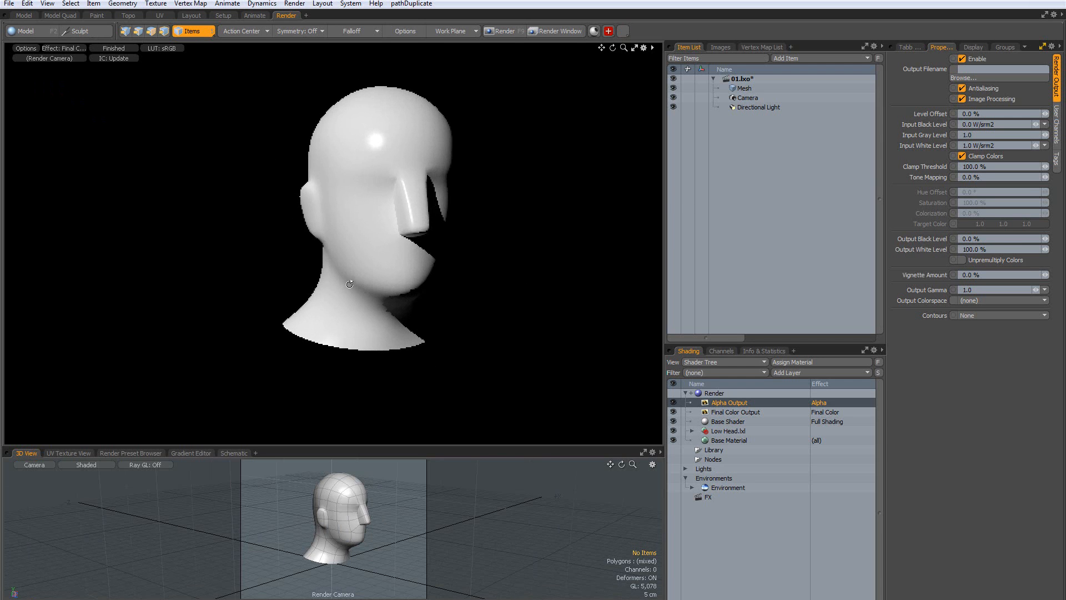
Expand the Low Head.lxl group in the shader tree and select the Head material group inside it
left_click(742, 431)
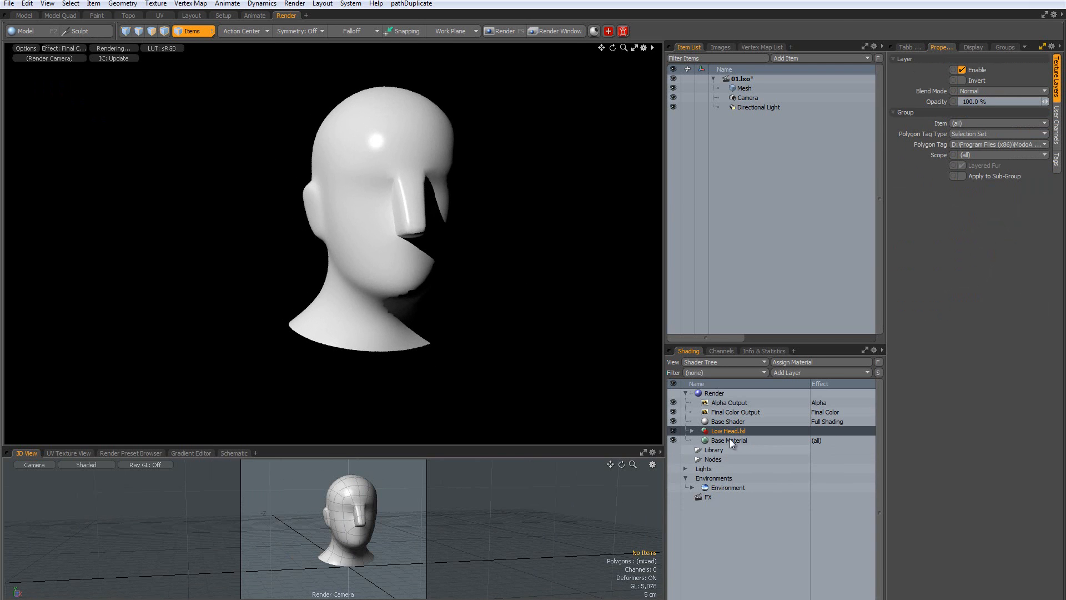
left_click(692, 431)
left_click(724, 440)
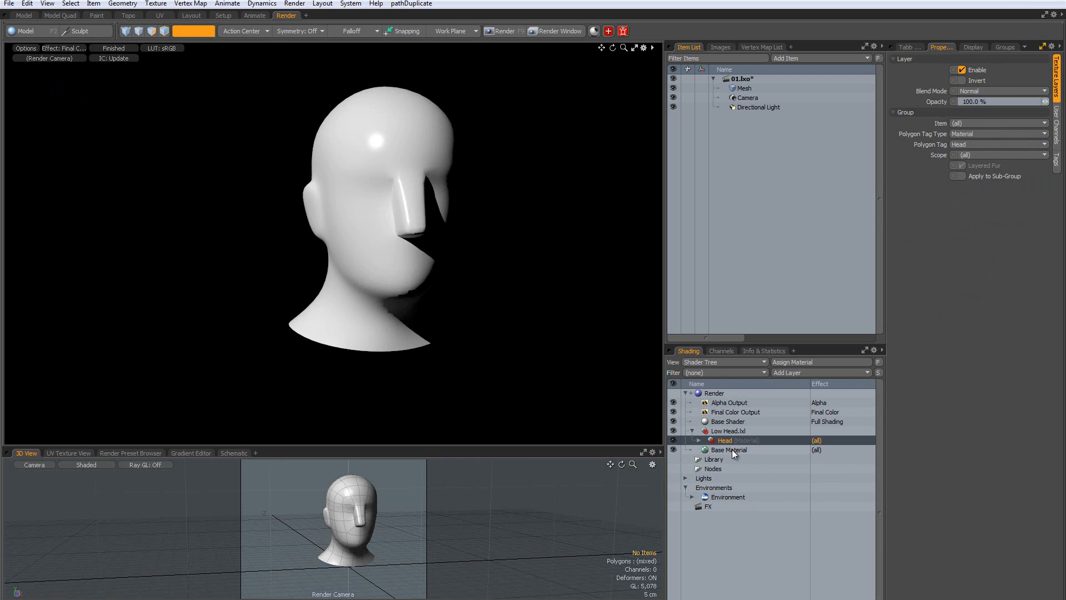
Collapse the Low Head.lxl material group and delete it from the shader tree
left_click(732, 450)
left_click(712, 431)
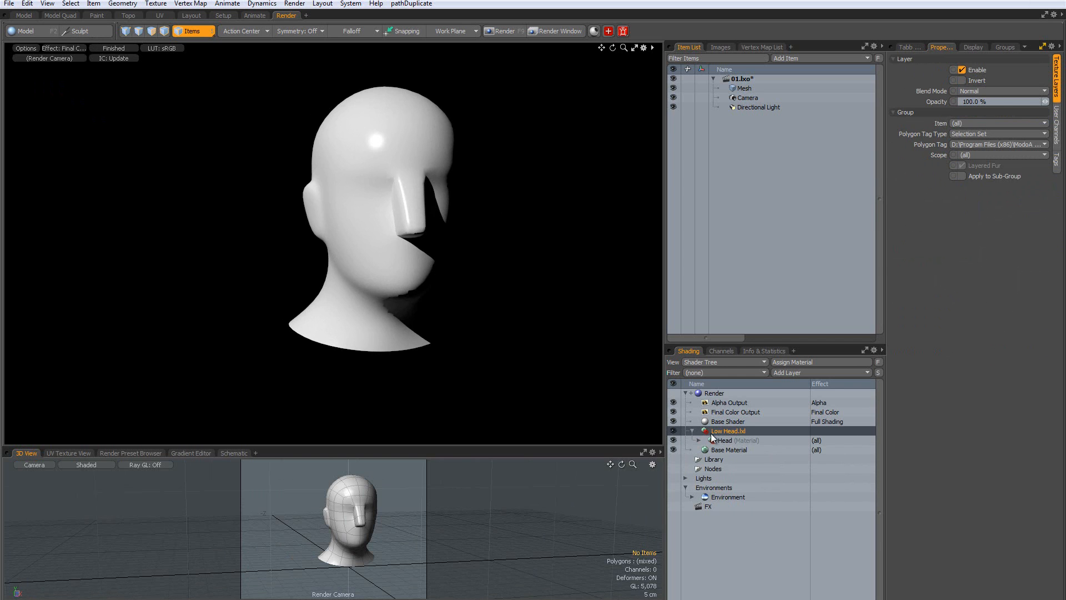
left_click(692, 430)
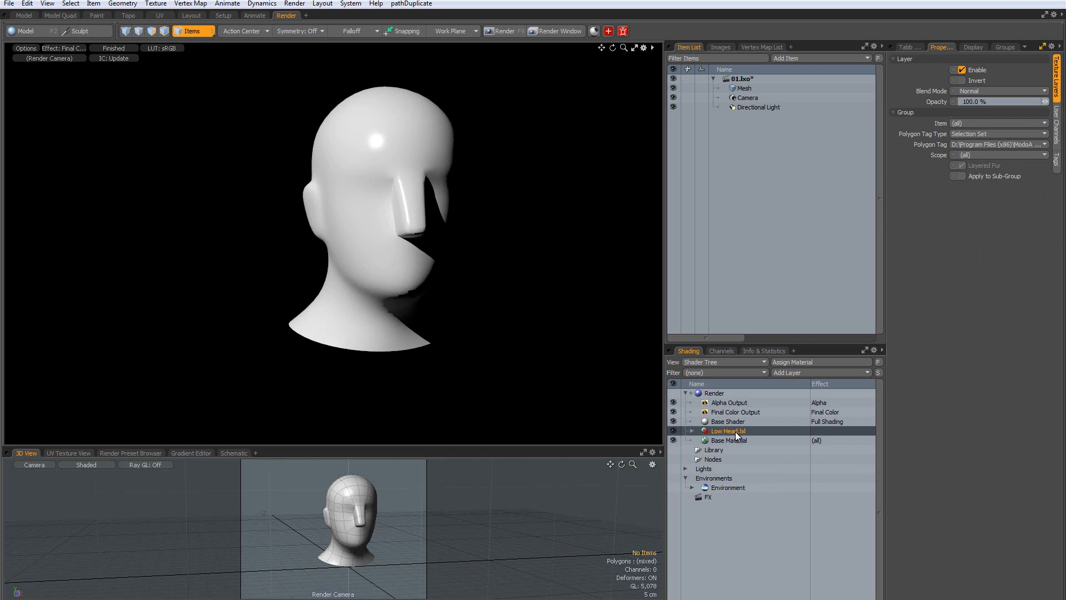
key("Delete")
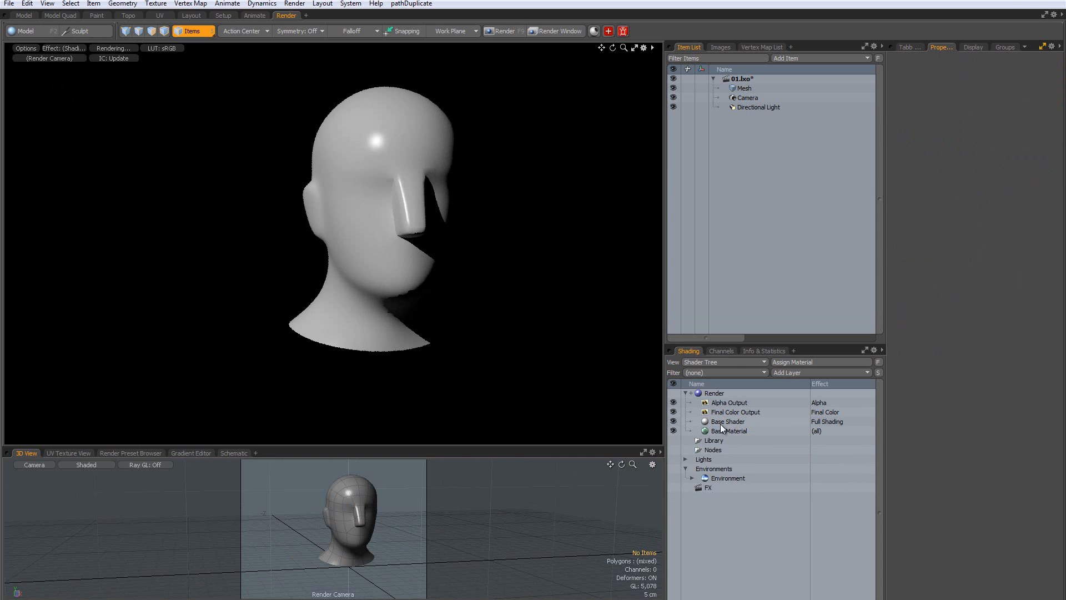
Give the Base Material a red diffuse color of 0.6, 0.14, 0.16 and view the head from another angle
left_click(727, 432)
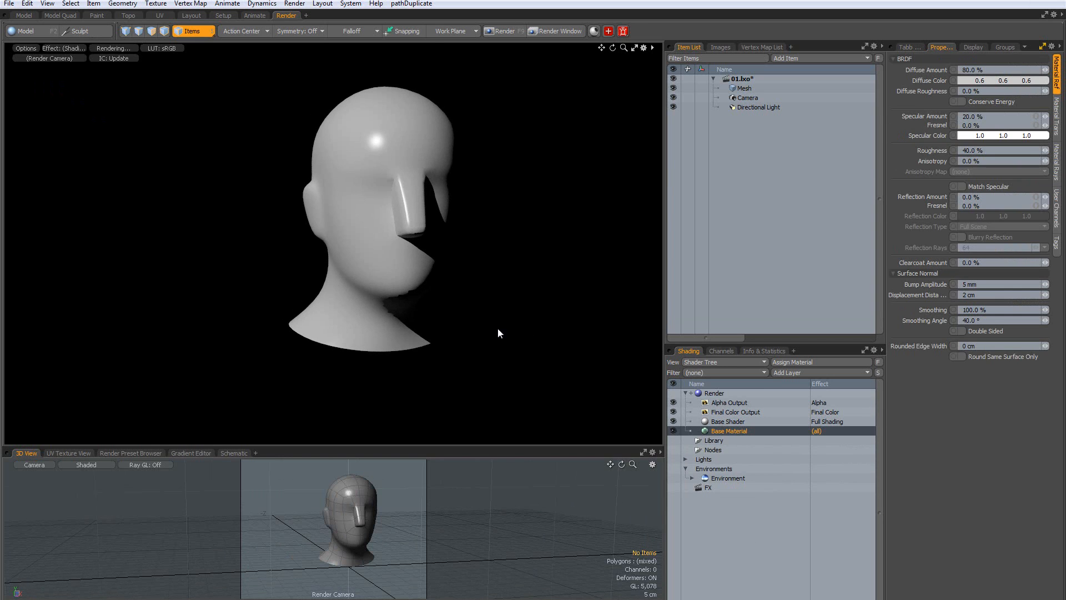
left_click_drag(457, 299, 549, 298, "alt")
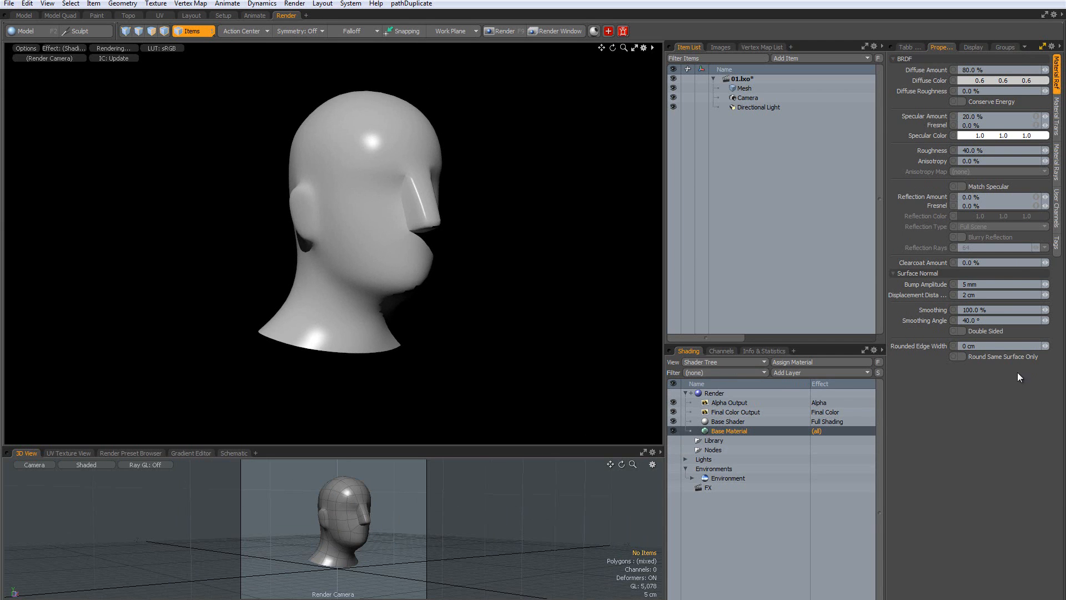
double_click(992, 82)
left_click(741, 71)
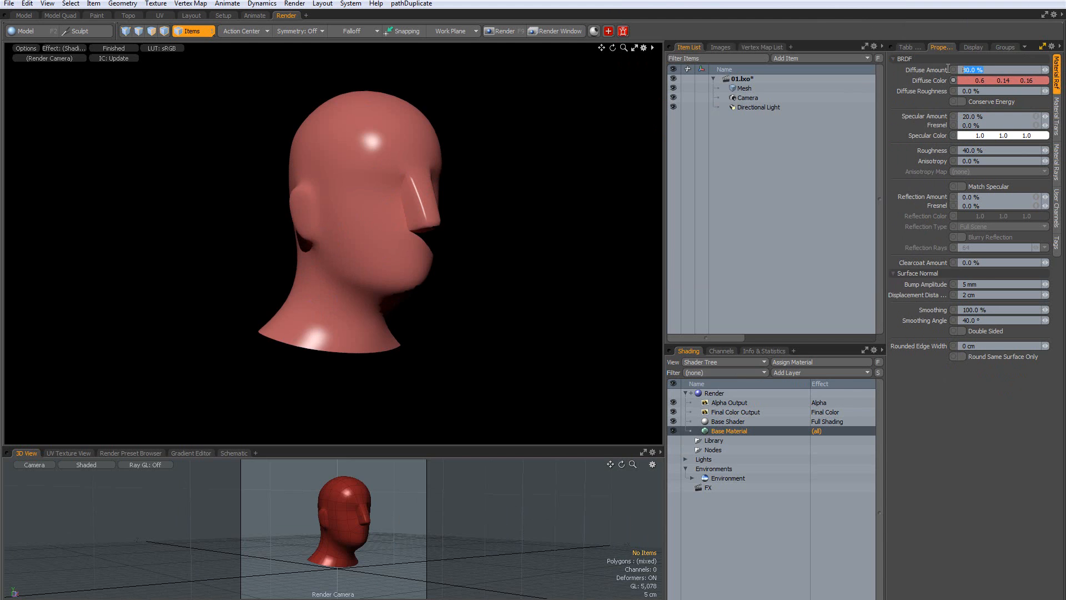
left_click_drag(575, 208, 378, 103, "alt")
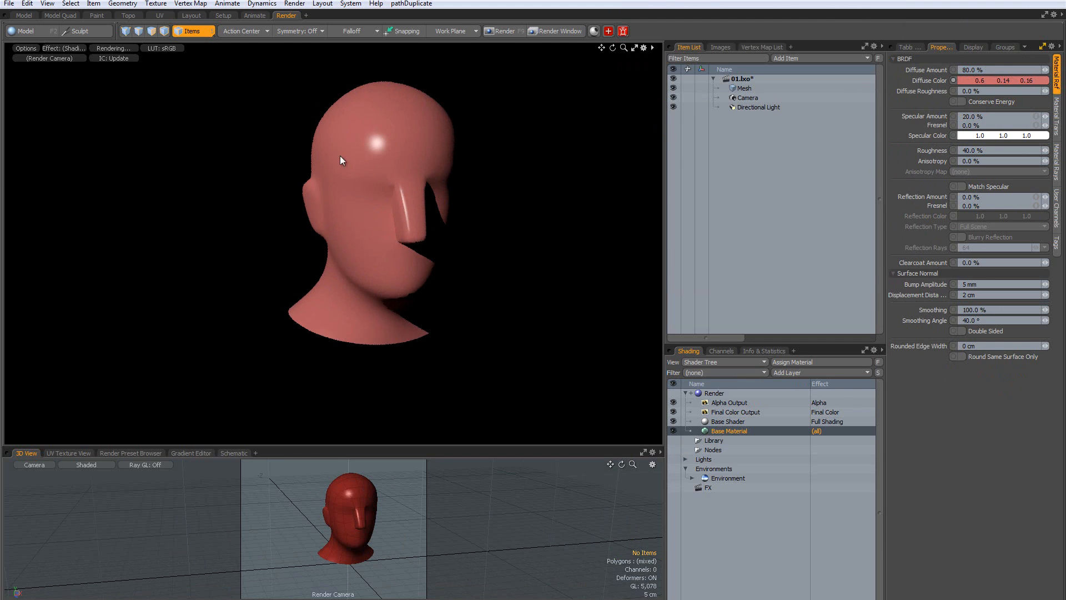
left_click(969, 70)
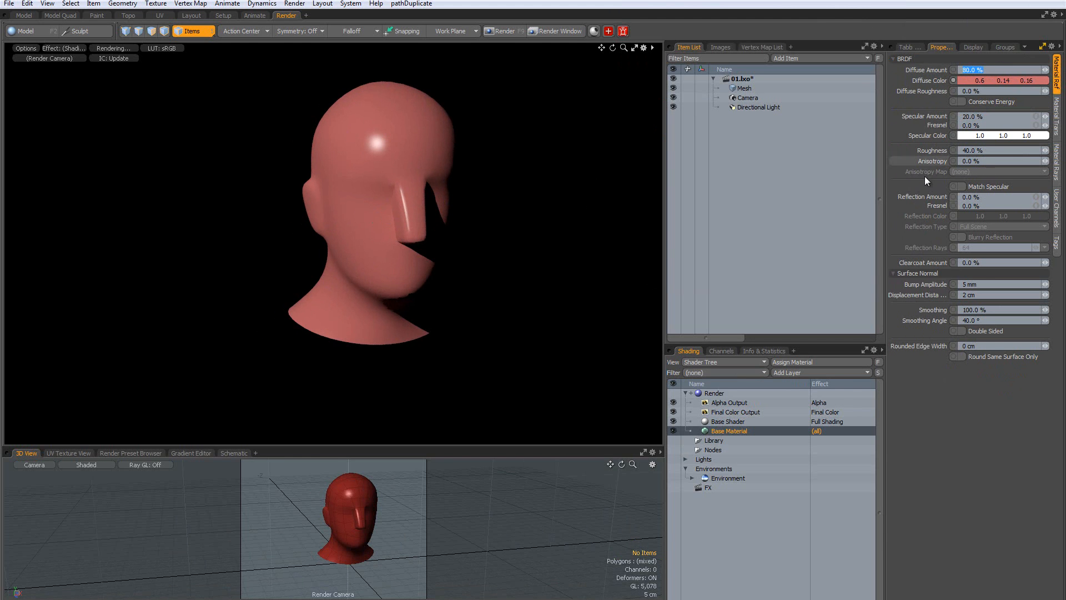
Set the Base Material's reflection amount to 5%
left_click(969, 197)
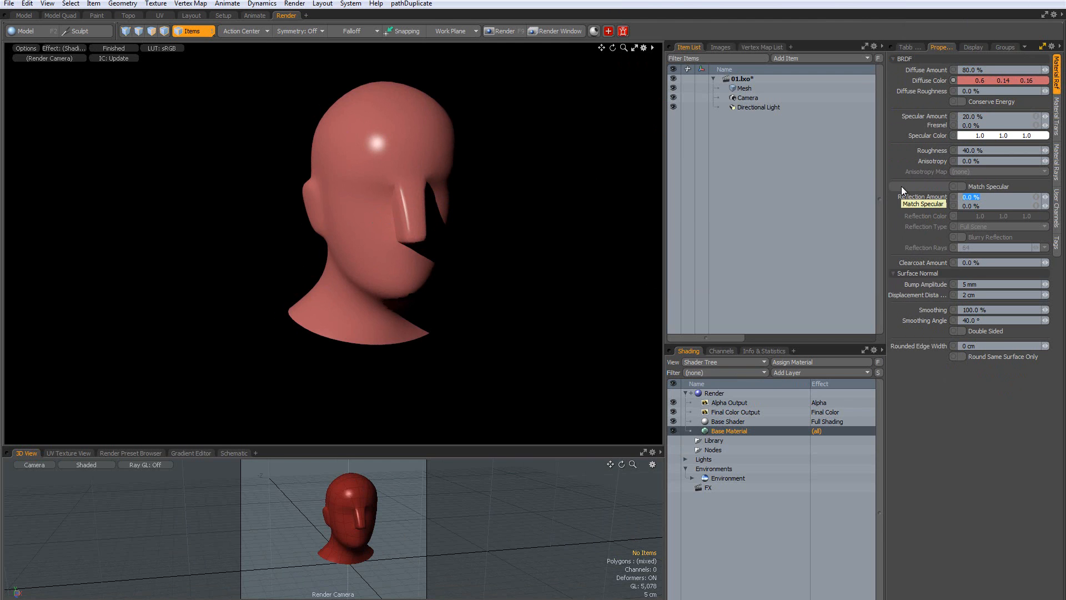
type("5")
key("Return")
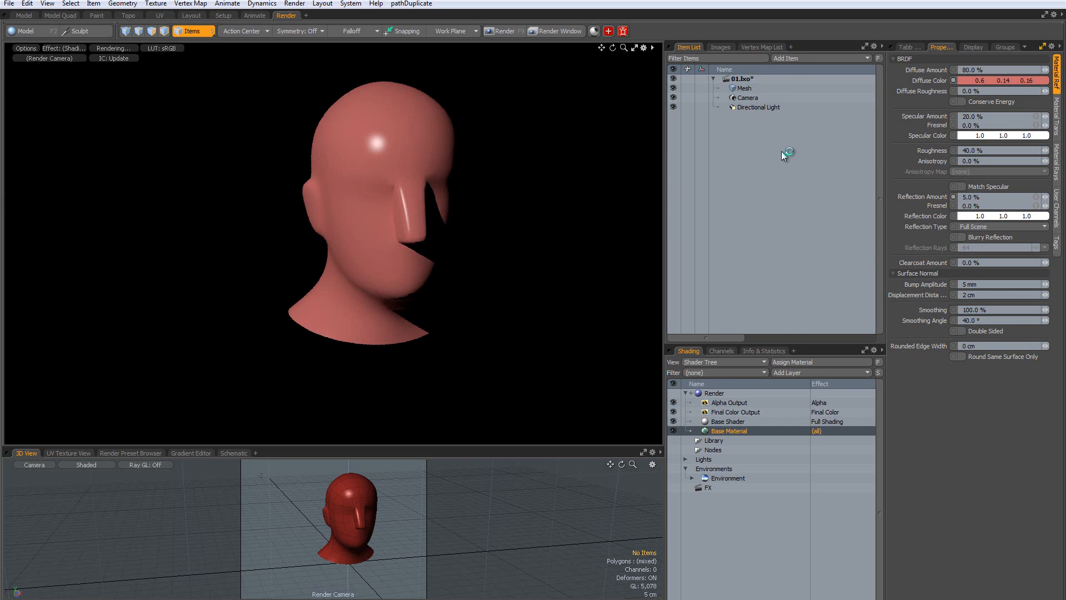
Expand the Environment item and make it visible to the camera and to indirect, reflection and refraction rays
left_click(691, 478)
left_click(738, 480)
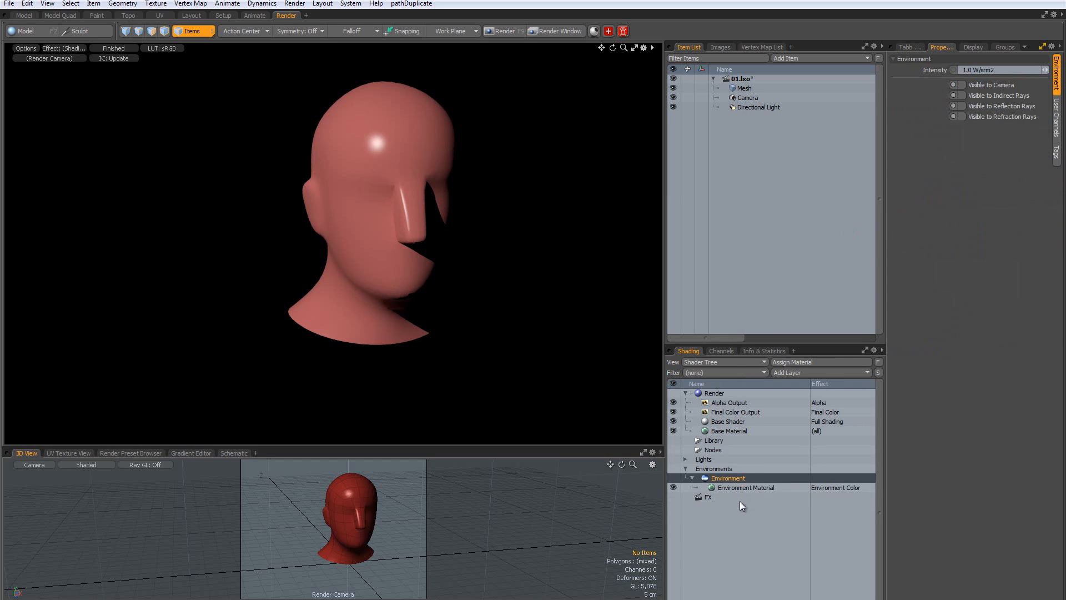
left_click_drag(962, 117, 962, 85)
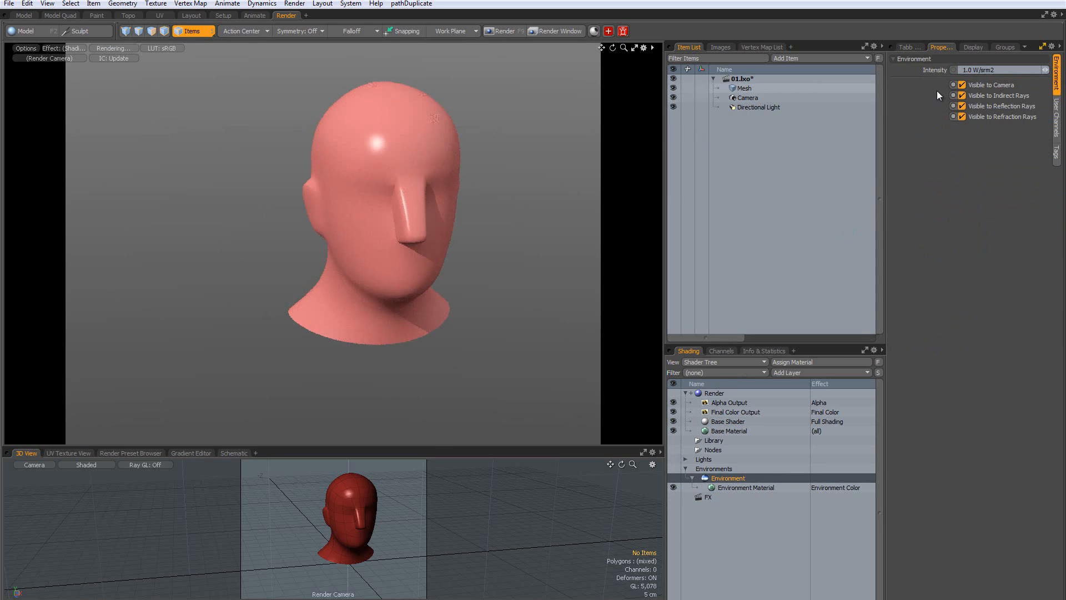
Load the Building Probe 01 preset from the Outdoor environments and close the preset browser
key("F6")
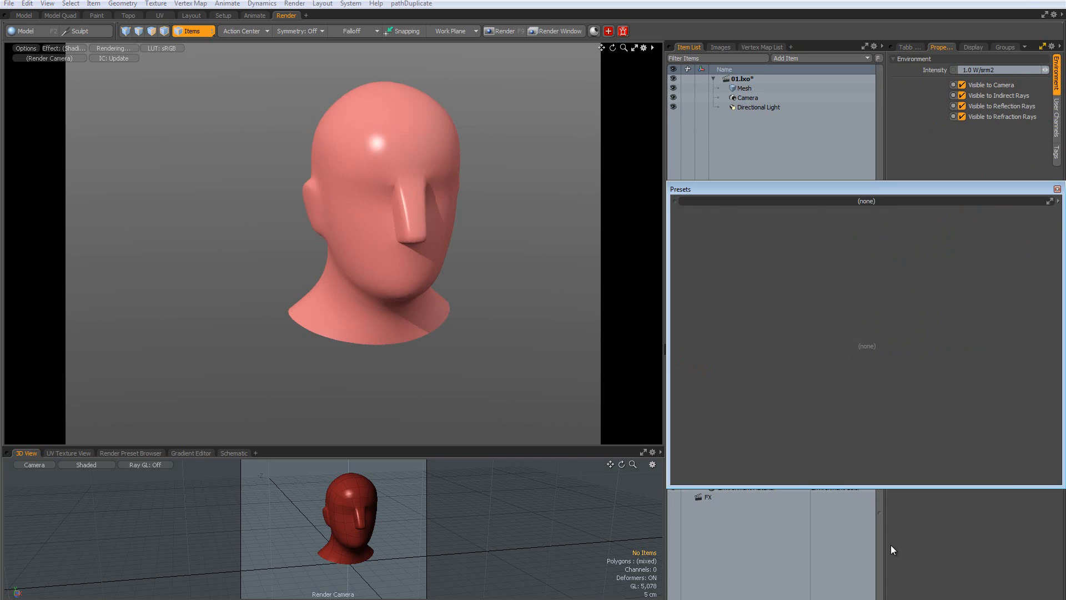
left_click_drag(818, 191, 715, 307)
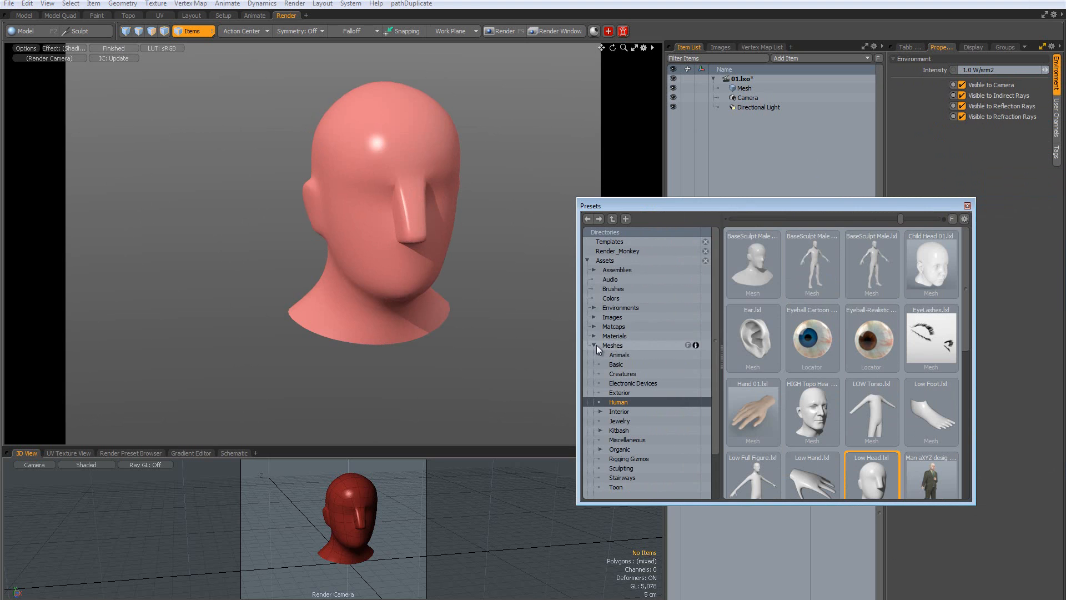
left_click(593, 345)
left_click(626, 307)
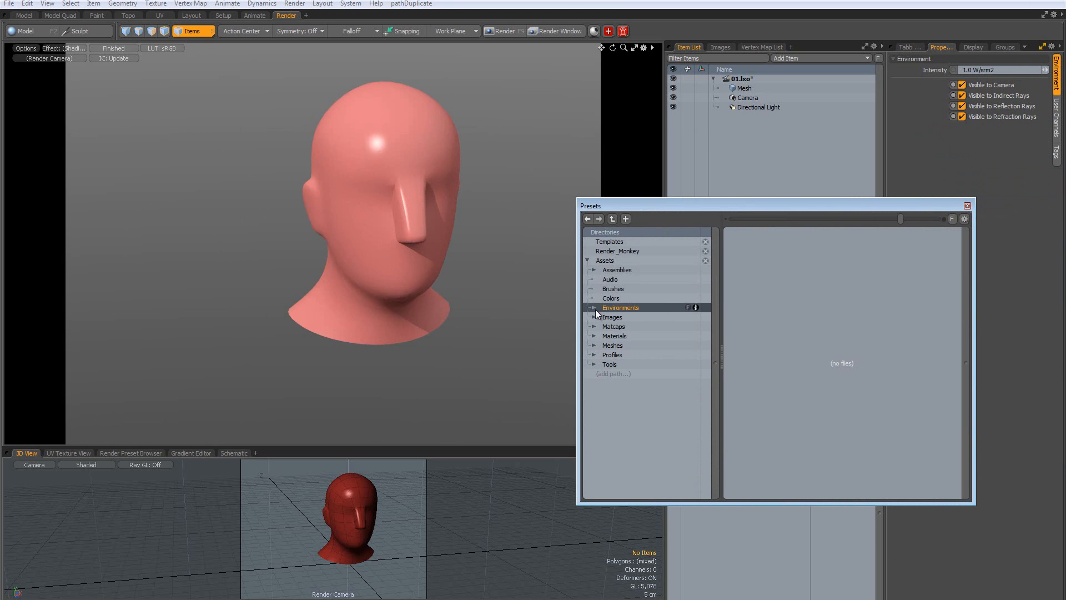
left_click(594, 307)
left_click(621, 326)
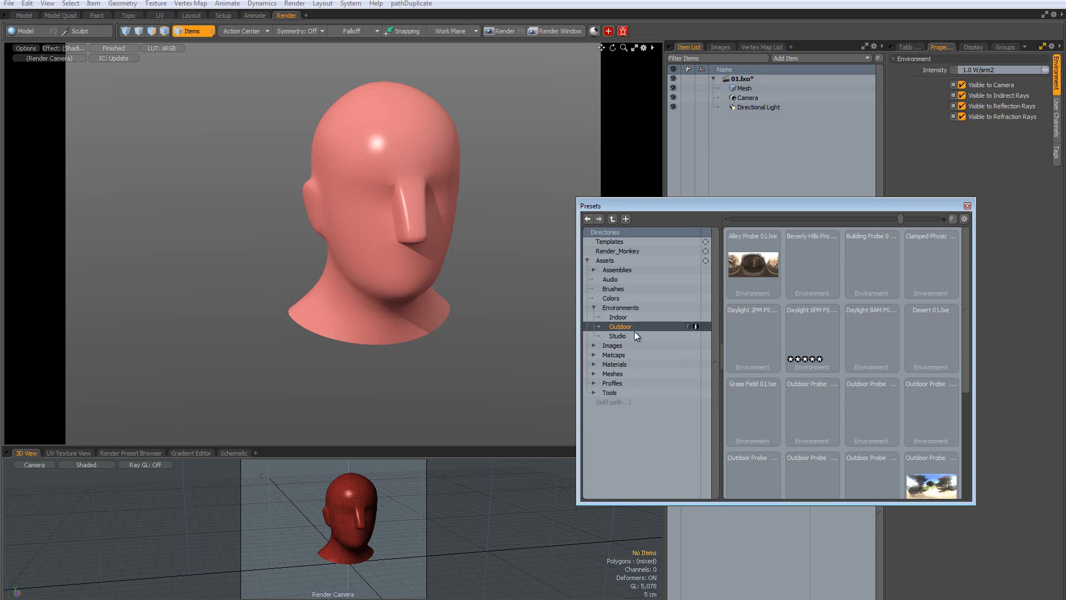
left_click_drag(967, 262, 964, 259)
double_click(874, 266)
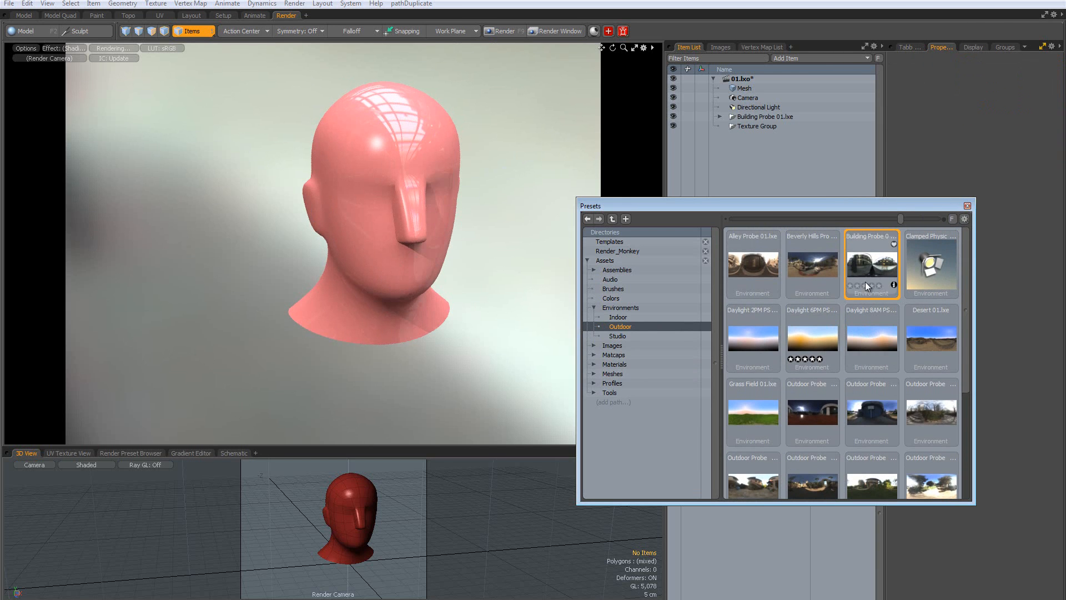
left_click(967, 205)
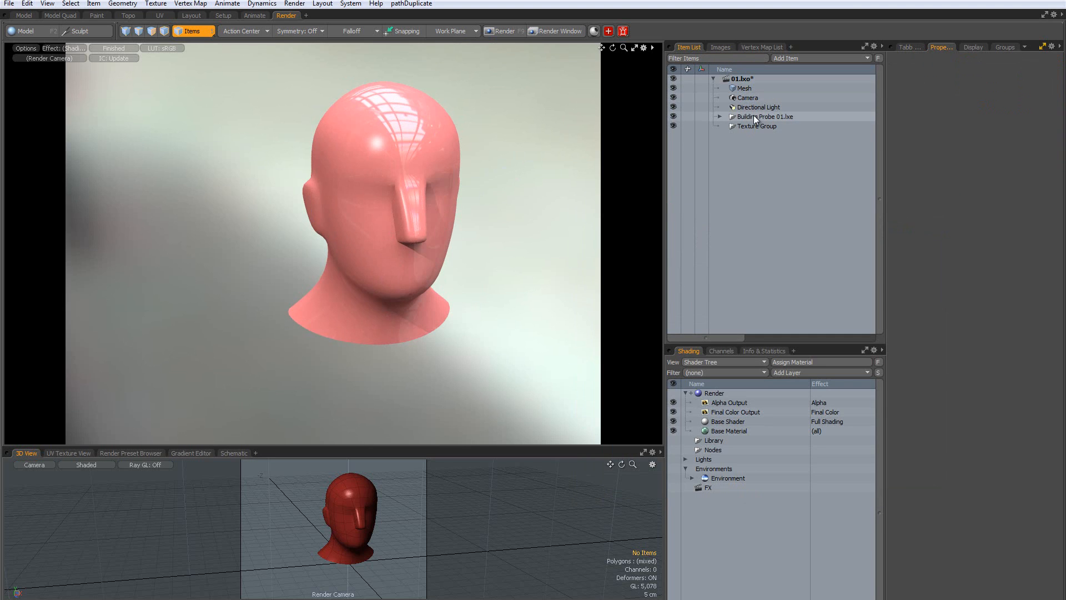
Set the Base Material's reflection amount to 100% and view the reflections on the head from both sides
left_click(721, 432)
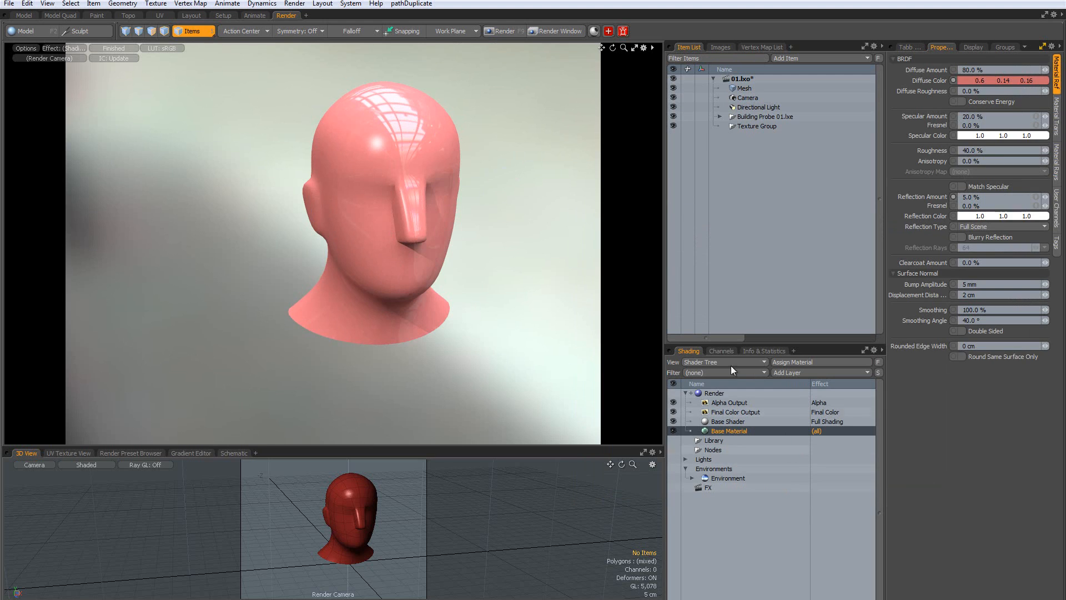
left_click(960, 196)
left_click_drag(455, 250, 412, 248, "alt")
key("KP_1")
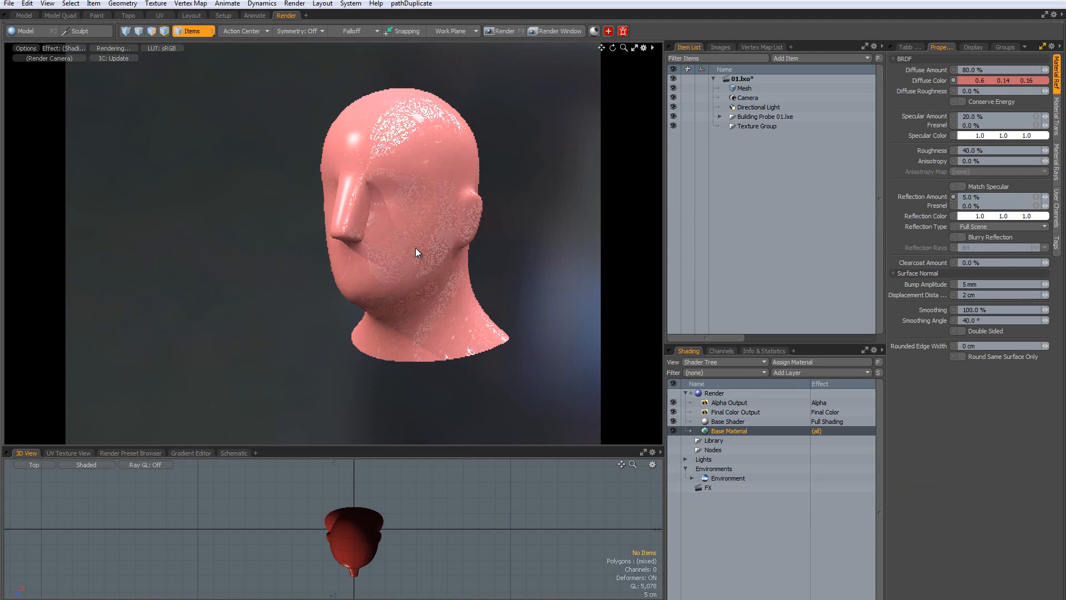
key("KP_0")
key("KP_0")
left_click(973, 197)
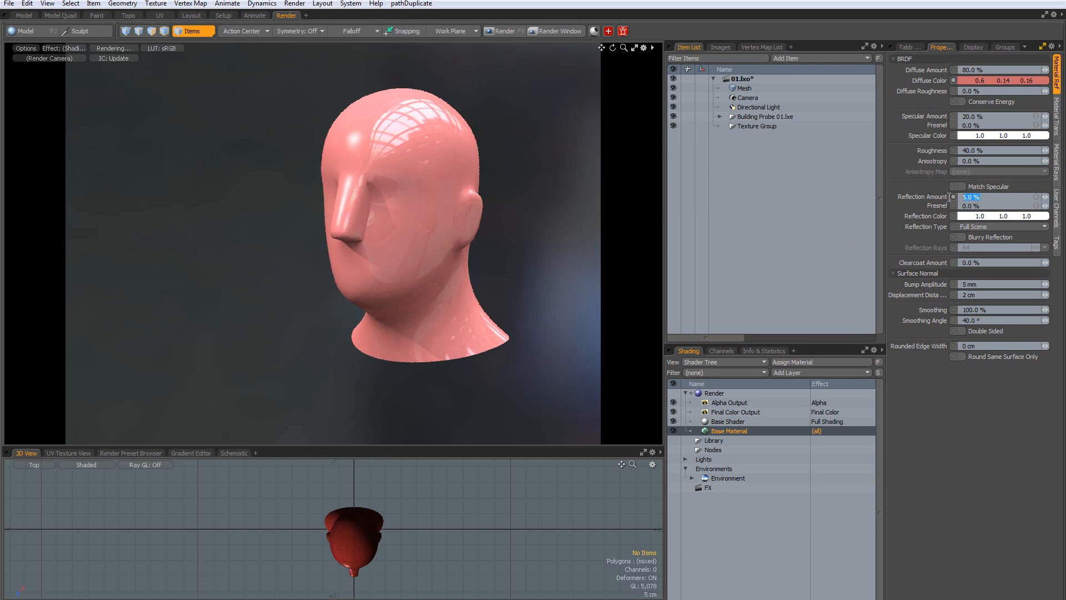
type("100")
key("Return")
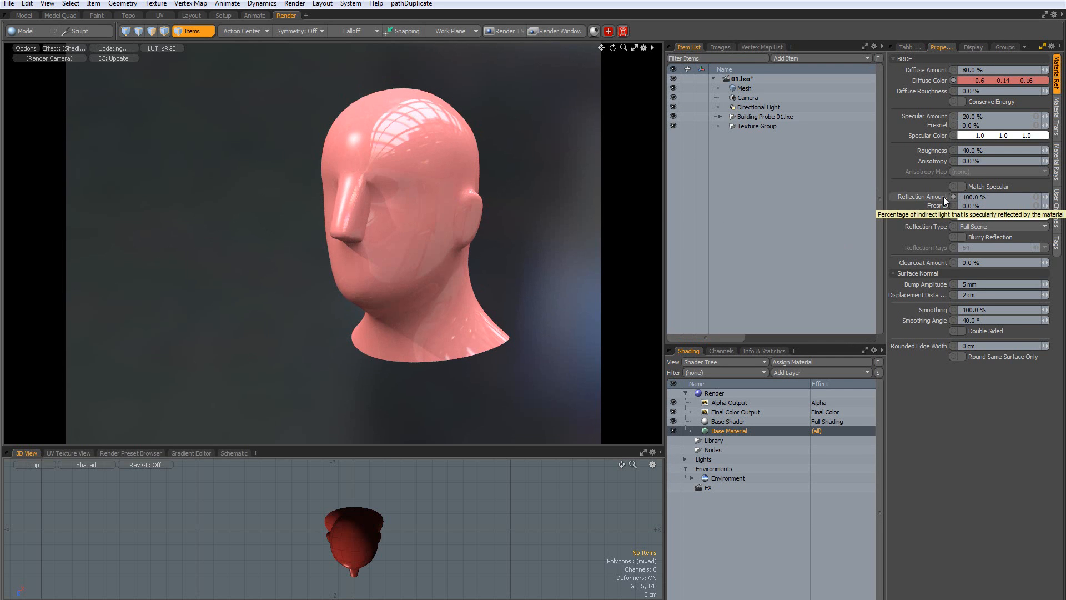
left_click_drag(419, 285, 496, 218, "alt")
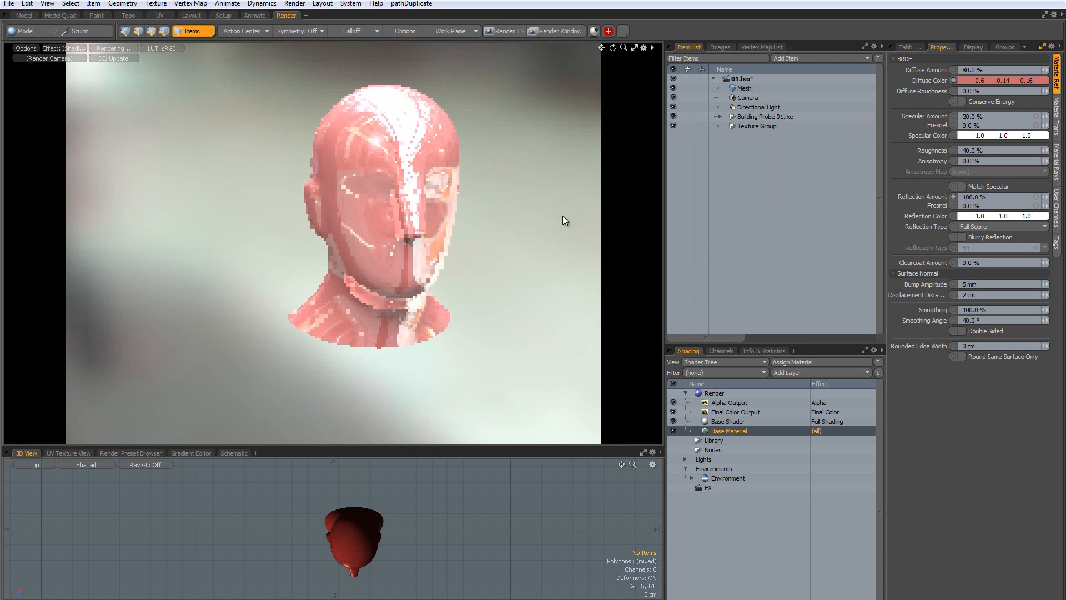
Set the Base Material's reflection amount to 12% and its diffuse amount to 100%
left_click(998, 197)
type("12")
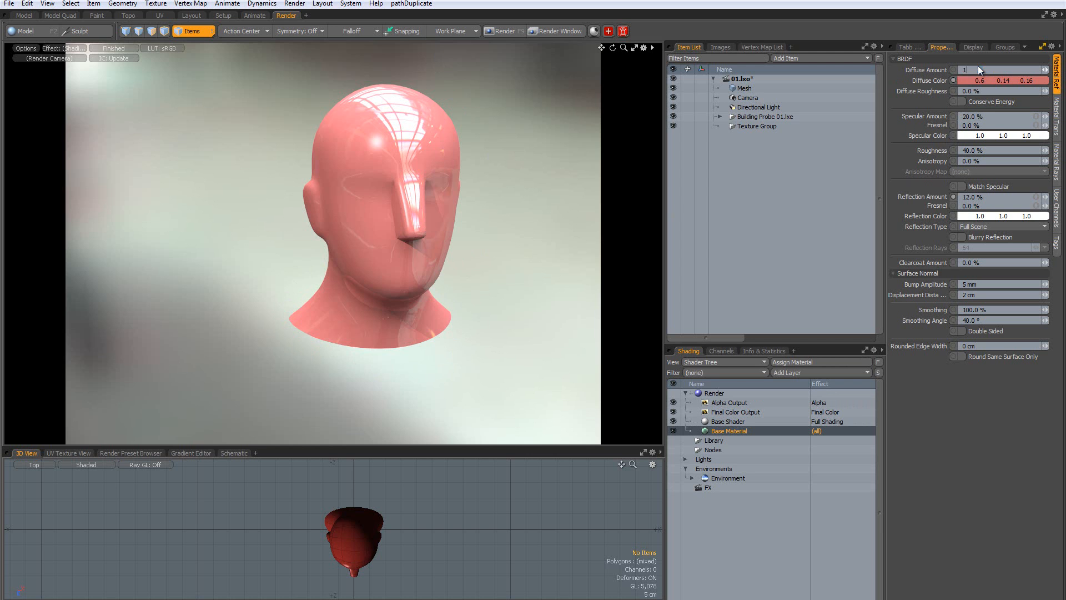
type("100")
key("Return")
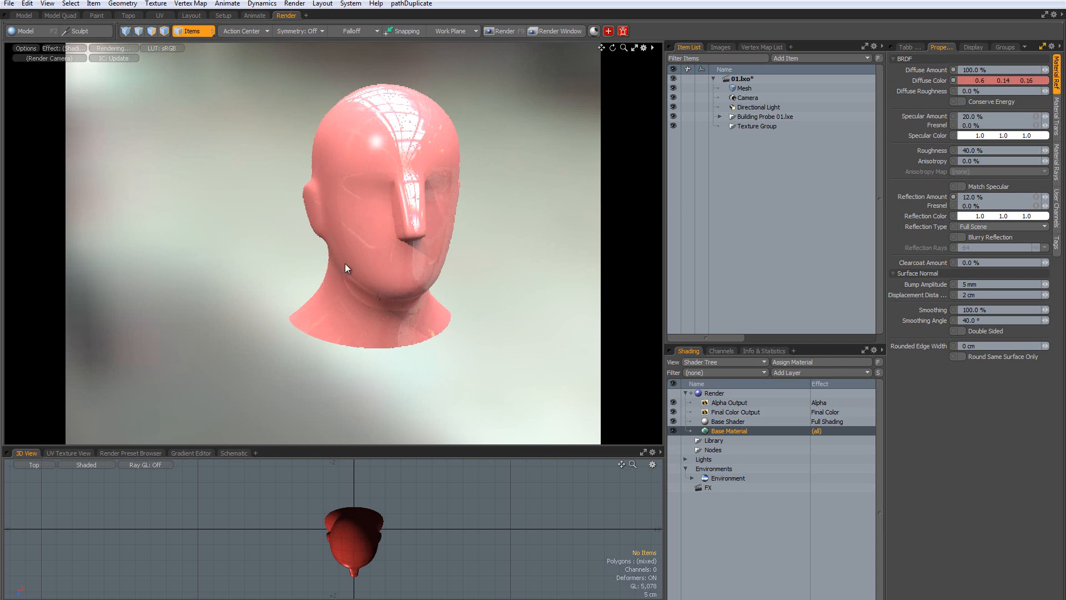
Set the Base Material's reflection amount to 0% and its diffuse amount to 80%
left_click_drag(345, 264, 456, 244, "alt")
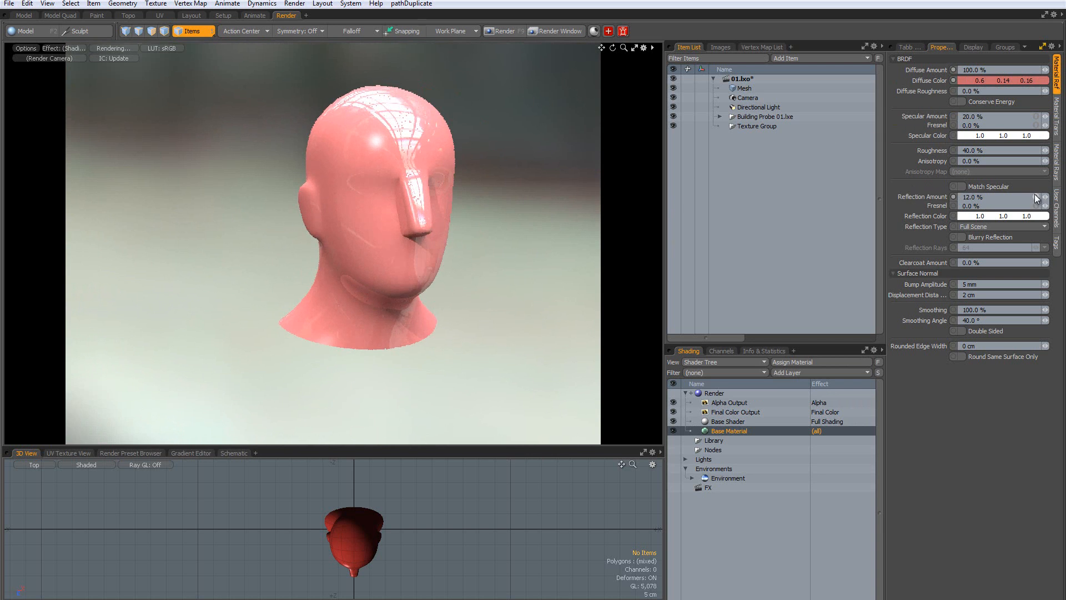
left_click(973, 197)
type("0")
key("Return")
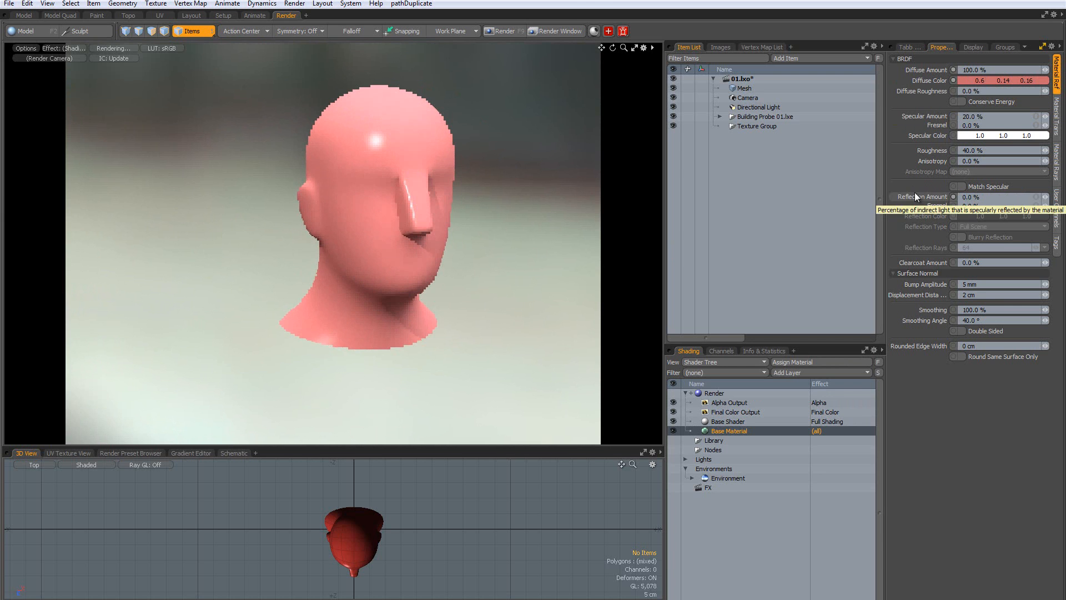
left_click_drag(542, 281, 553, 266, "alt")
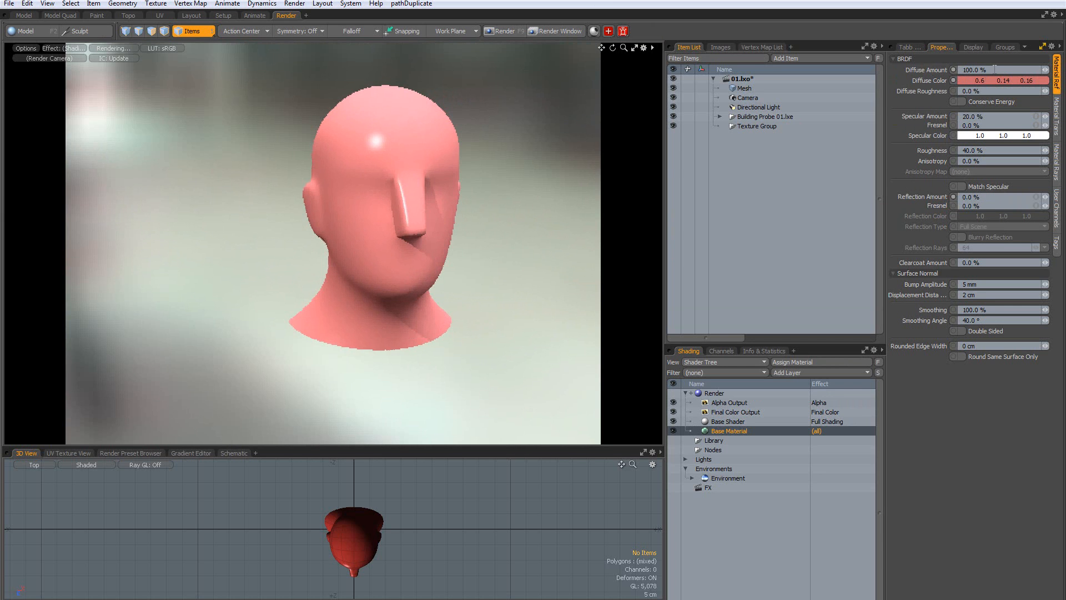
left_click(974, 69)
type("80")
key("Return")
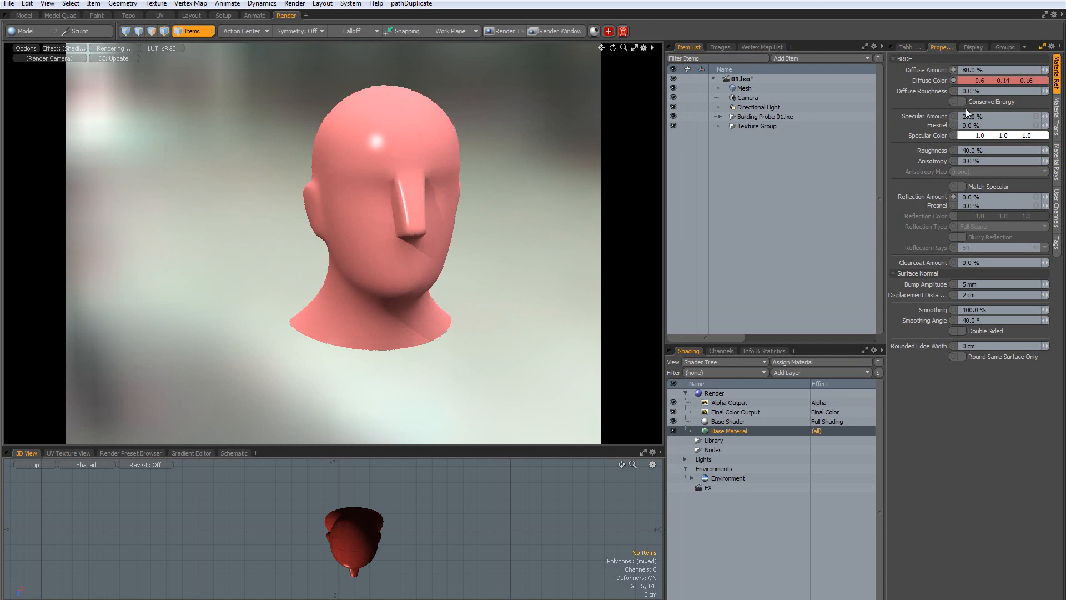
Try a specular amount of 0% on the Base Material and restore it to 20%
left_click(977, 116)
type("0")
key("Return")
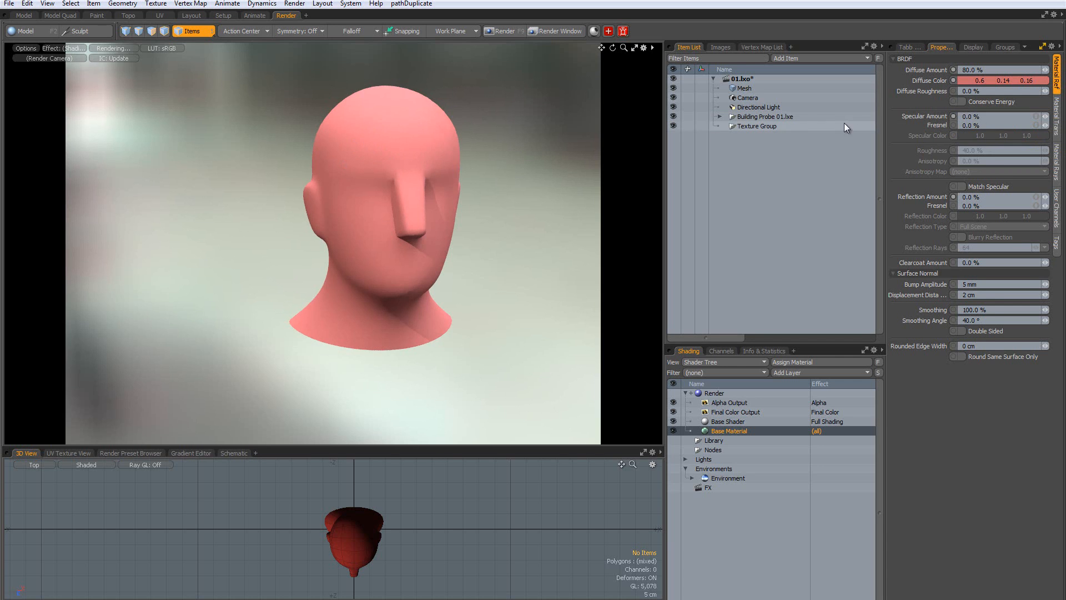
left_click(953, 116)
type("2")
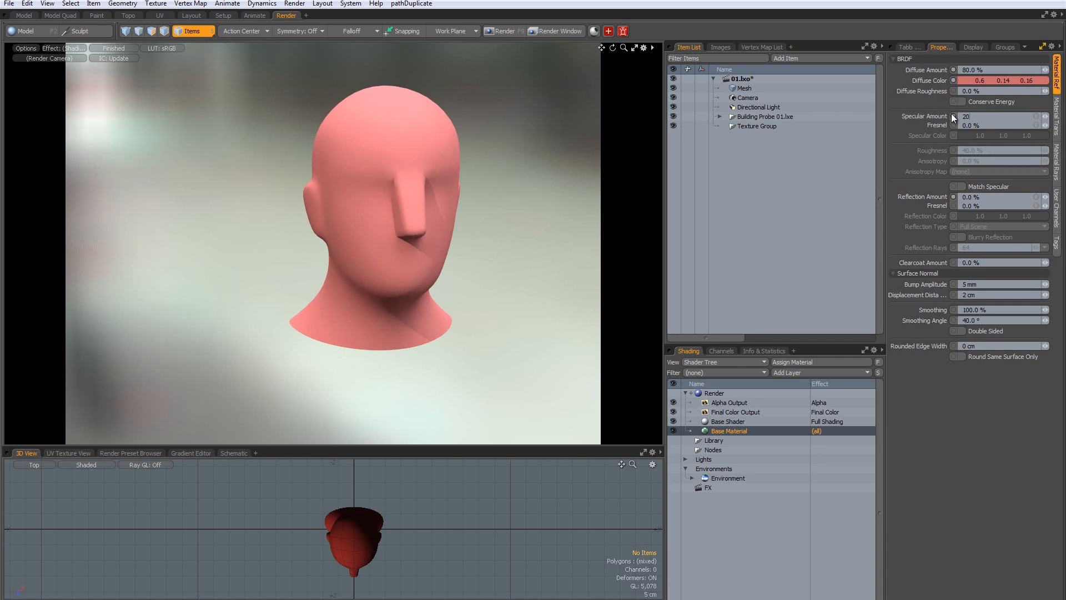
type("0")
key("Return")
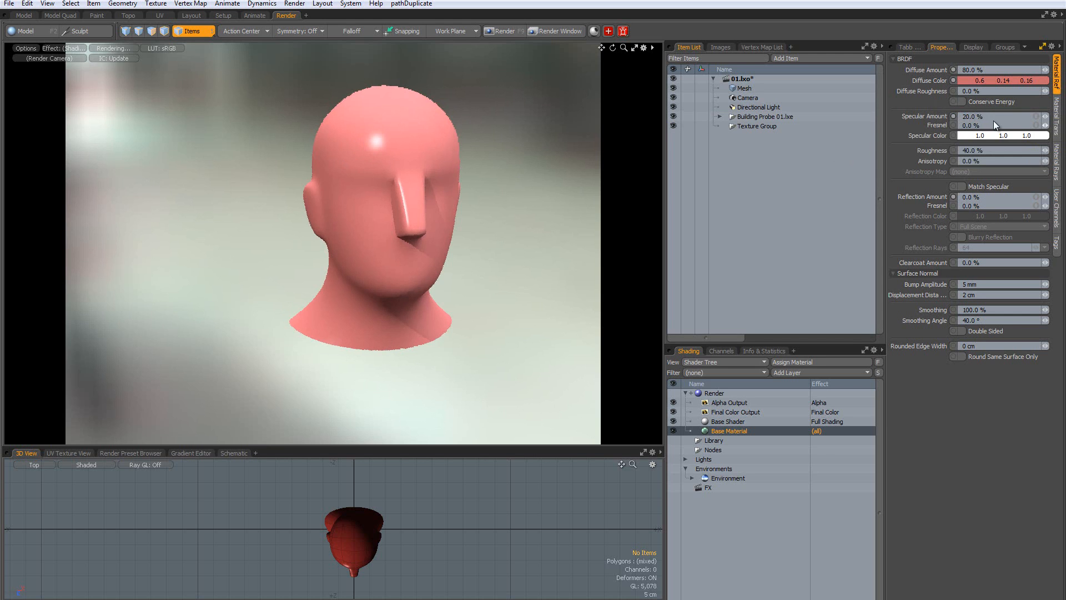
Try a specular Fresnel of 10% on the Base Material and reset it to 0%
left_click(969, 125)
type("10")
key("Return")
left_click_drag(956, 125, 940, 117)
type("0")
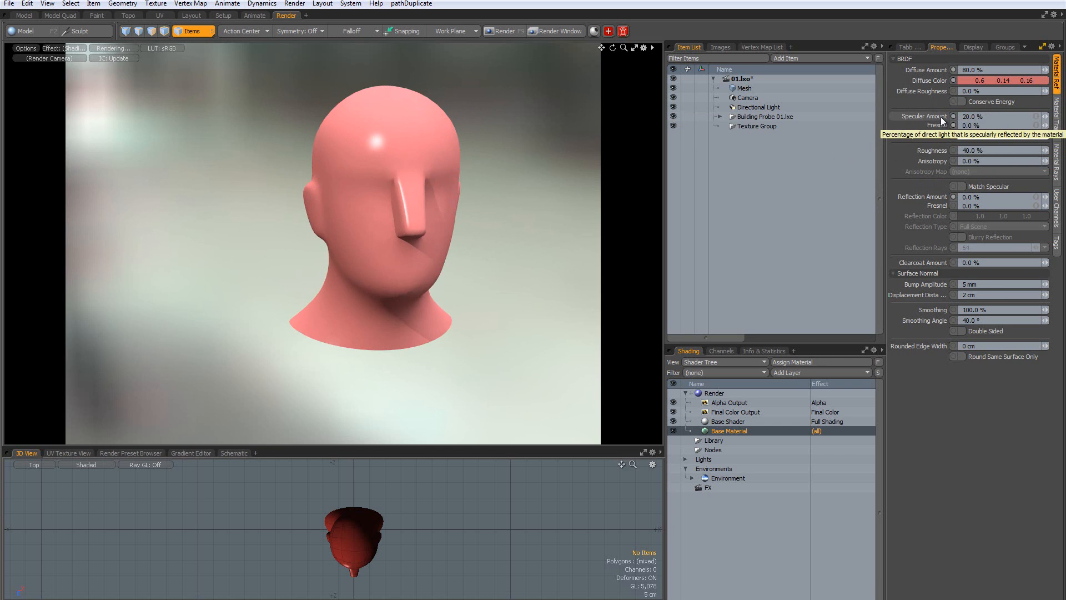
key("Return")
Set the Base Material's roughness to 0%
left_click_drag(994, 148, 947, 150)
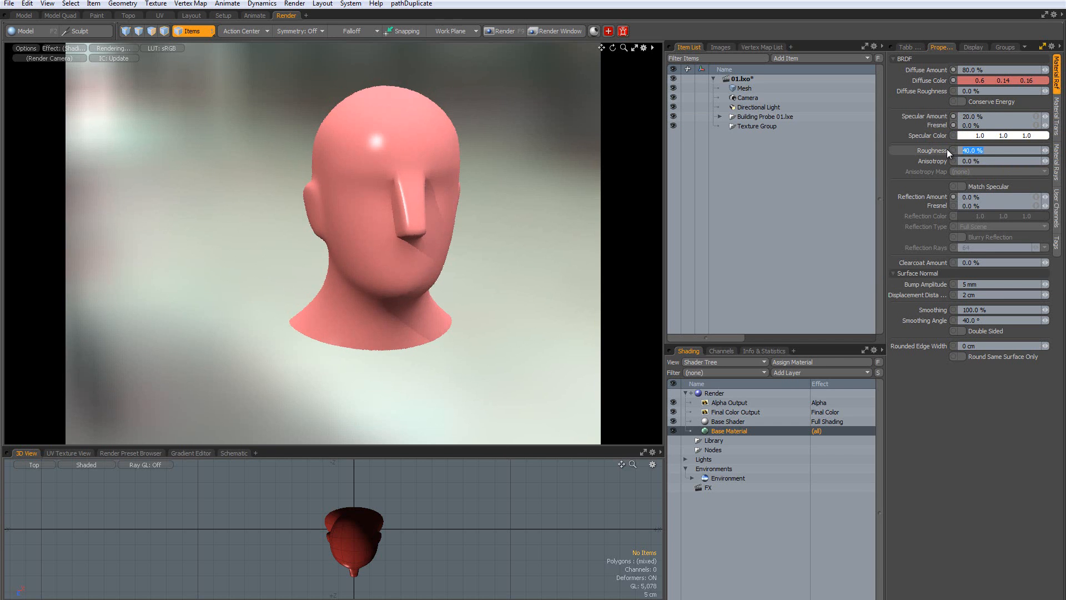
type("0")
key("Return")
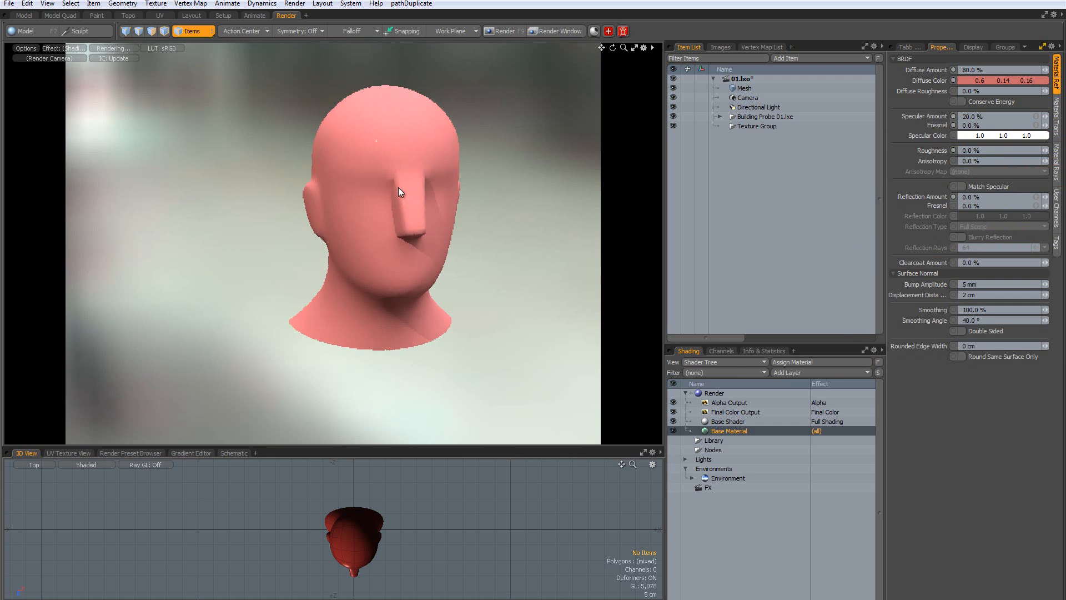
Set the Base Material's roughness to 90%
left_click_drag(964, 151, 930, 151)
type("90")
key("Return")
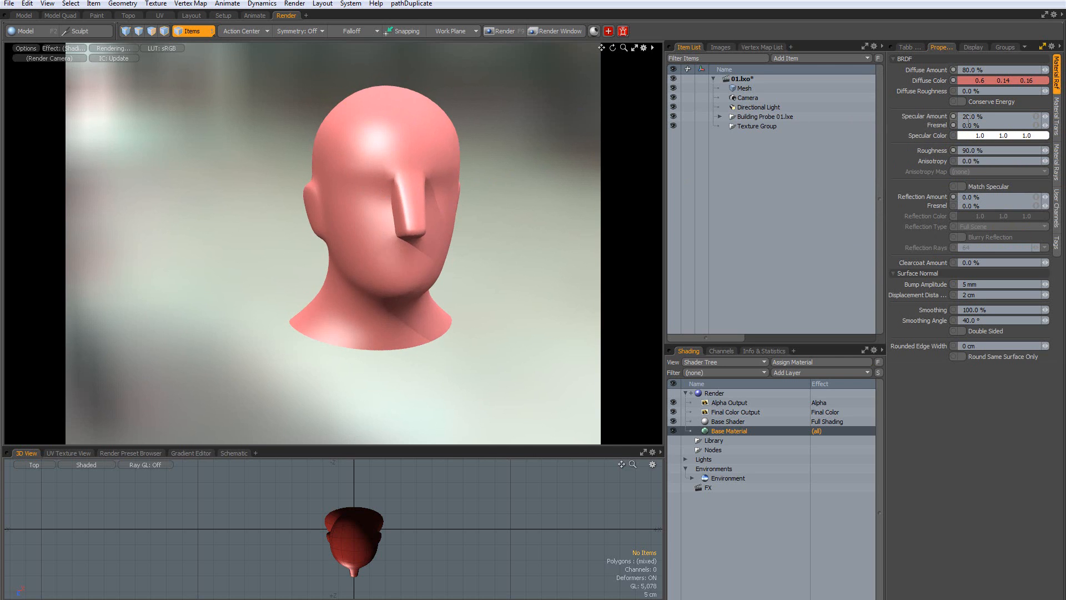
Try a reflection amount of 20% on the Base Material and reset it to 0%
left_click(978, 116)
left_click(970, 196)
type("20")
key("Return")
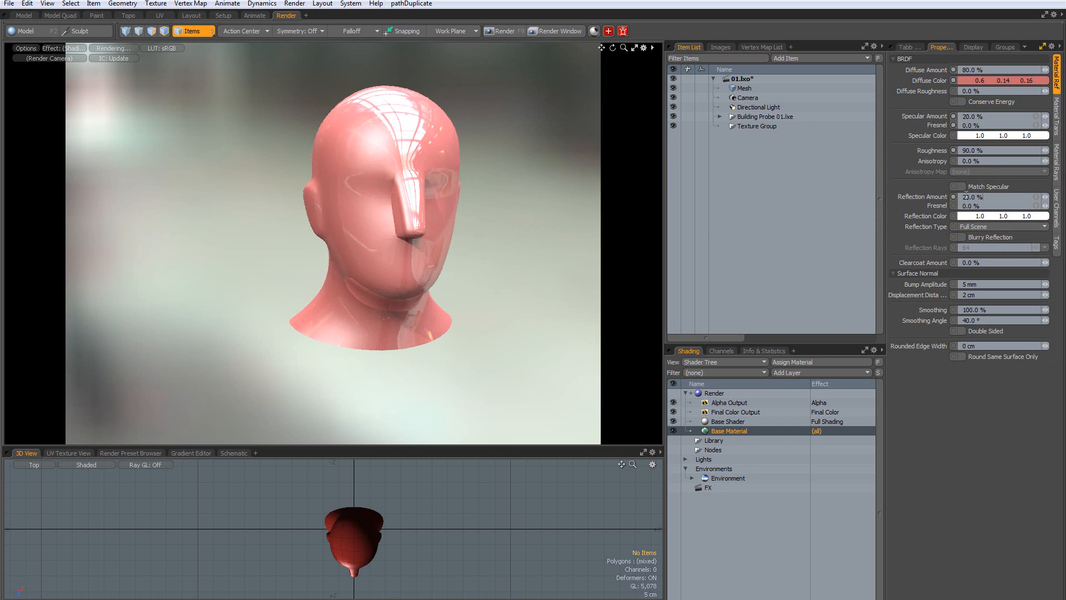
left_click(942, 196)
type("0")
key("Return")
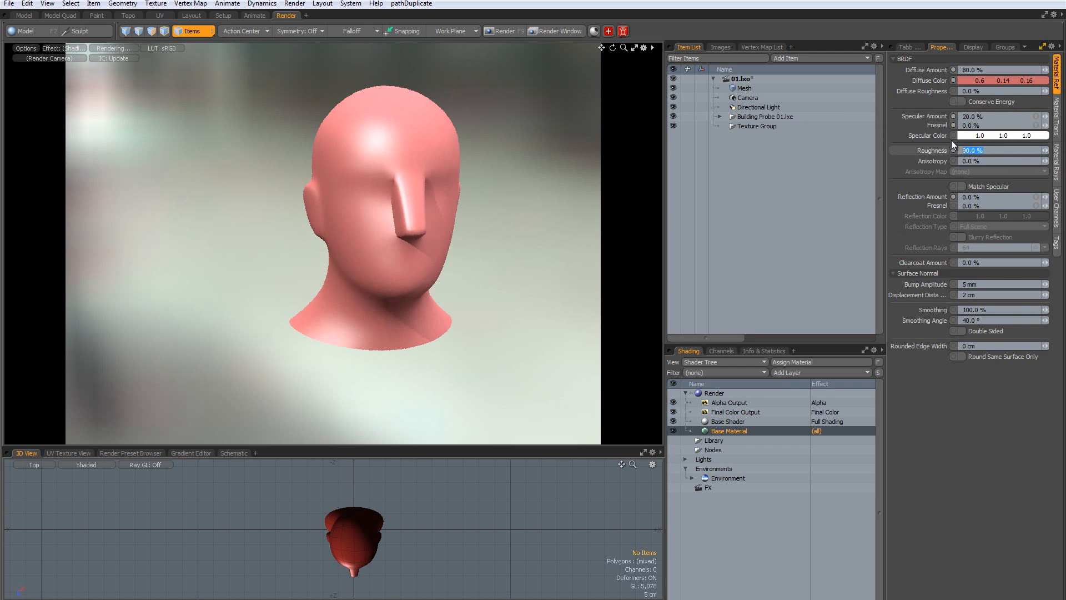
Set the Base Material's specular amount to 10% and its roughness to 0%
left_click(945, 116)
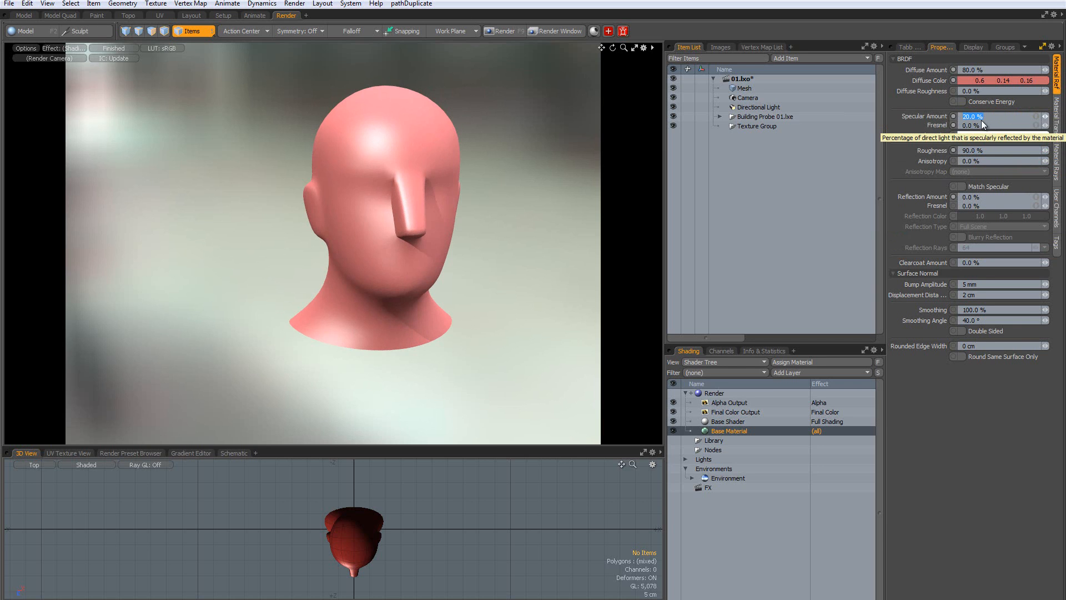
type("10")
key("Return")
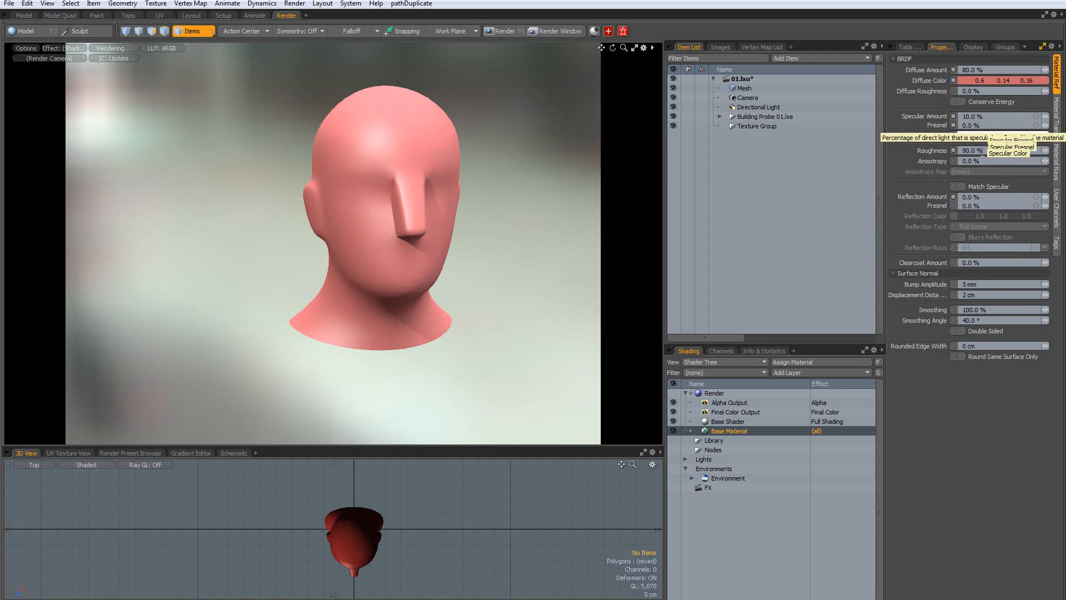
left_click(942, 150)
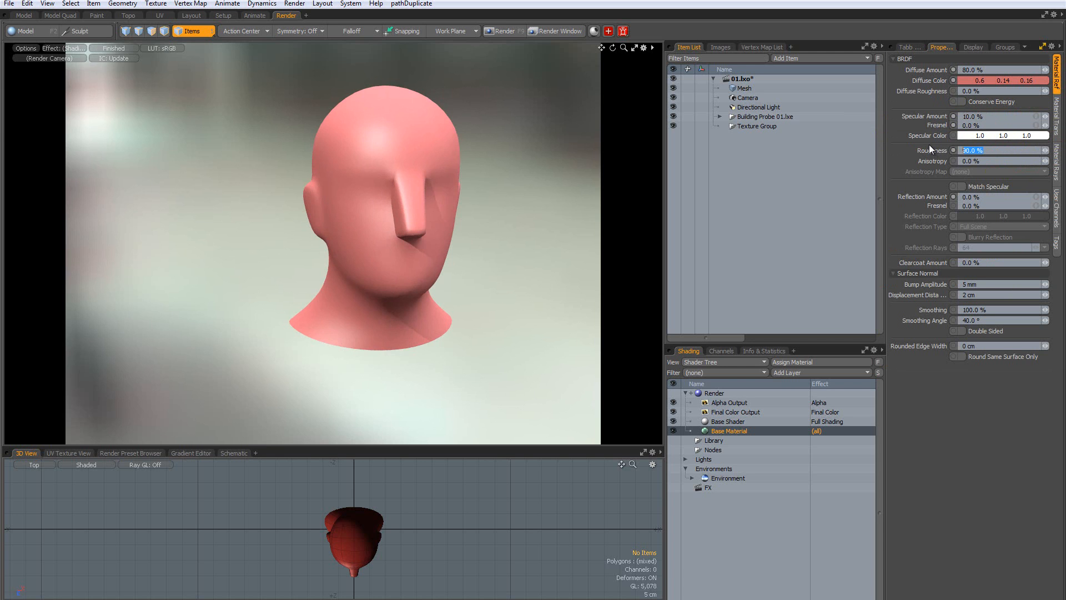
type("0")
key("Return")
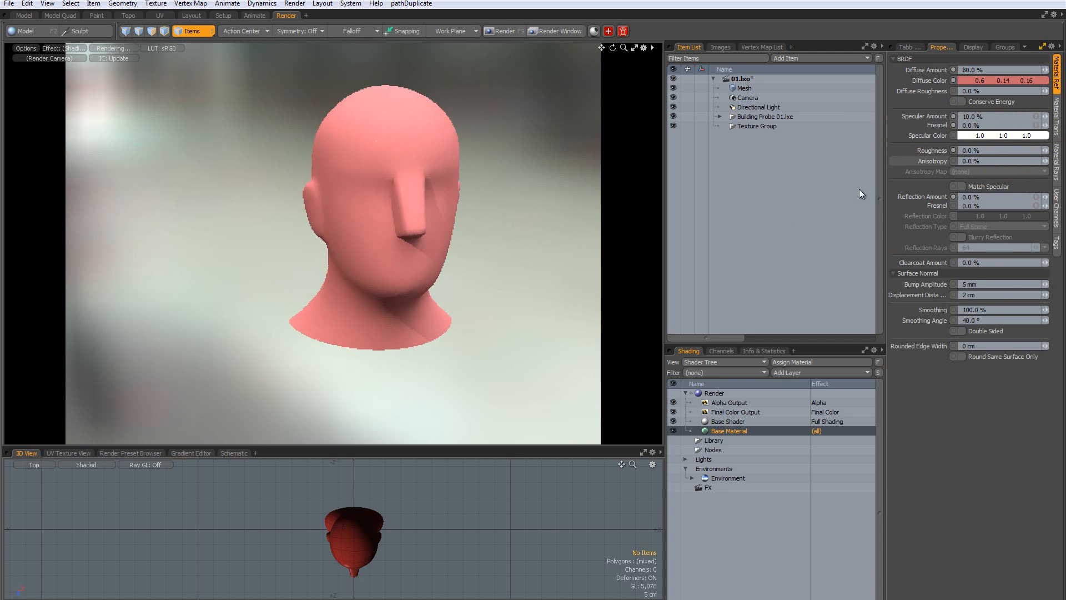
Try a reflection amount of 60% on the Base Material and return it to 0%
left_click_drag(351, 138, 426, 66, "ctrl+alt")
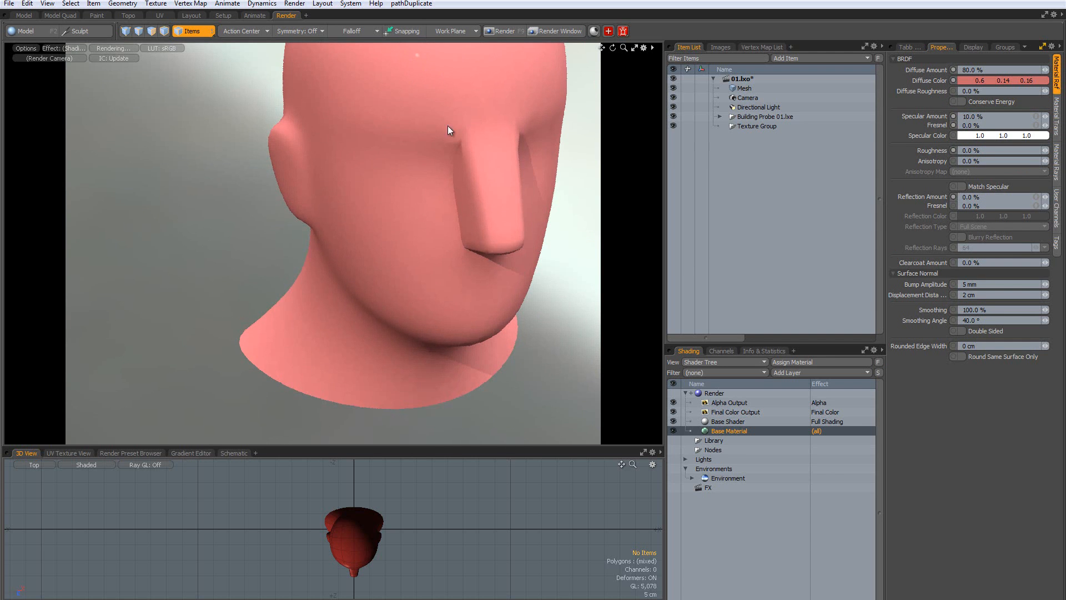
left_click_drag(447, 126, 461, 202, "alt")
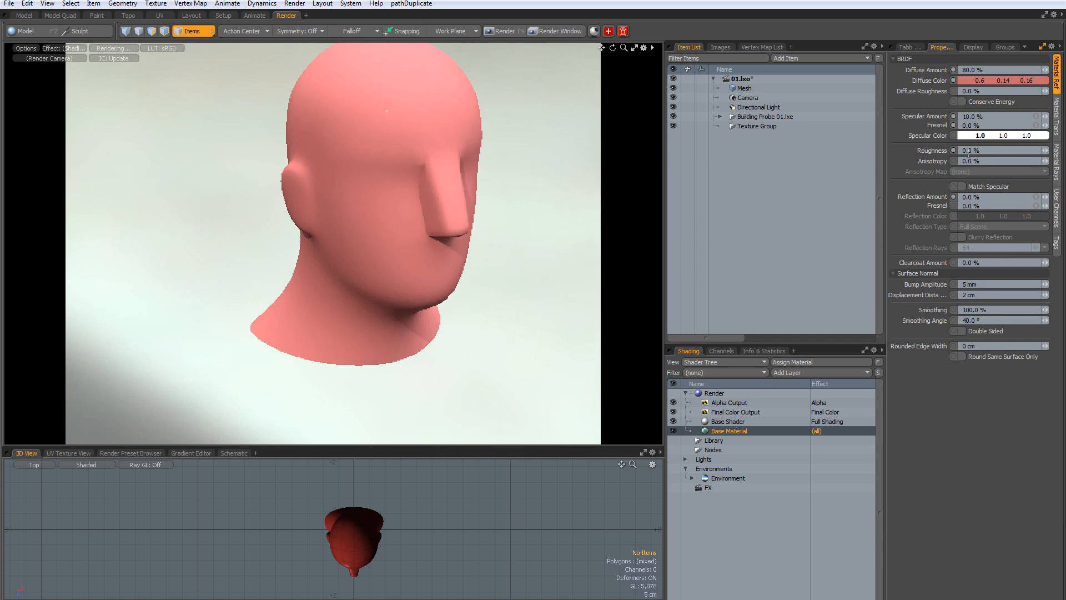
left_click(936, 196)
type("60")
key("Return")
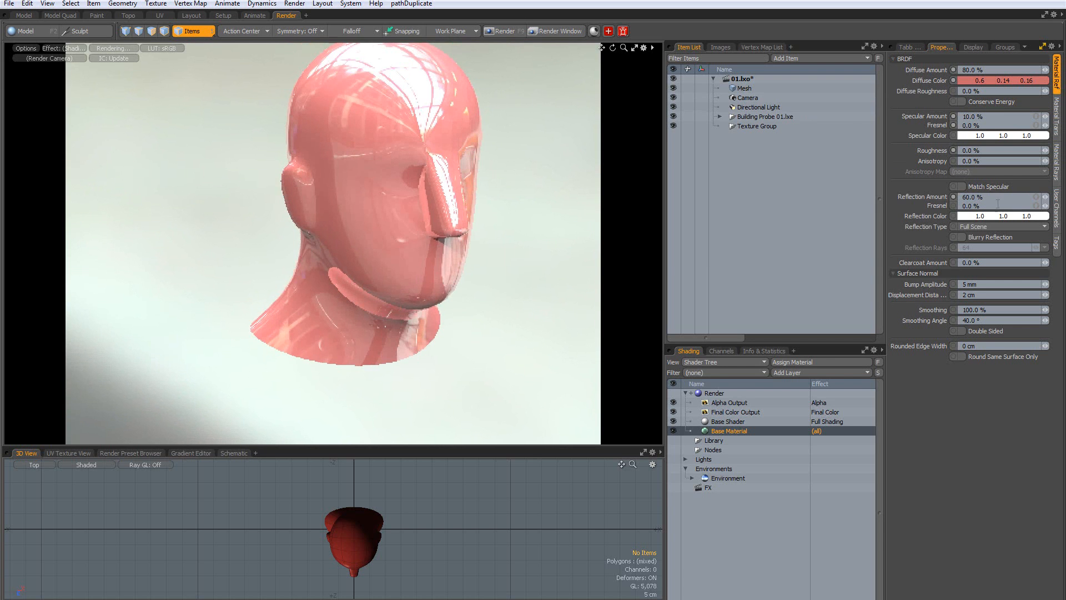
left_click(924, 195)
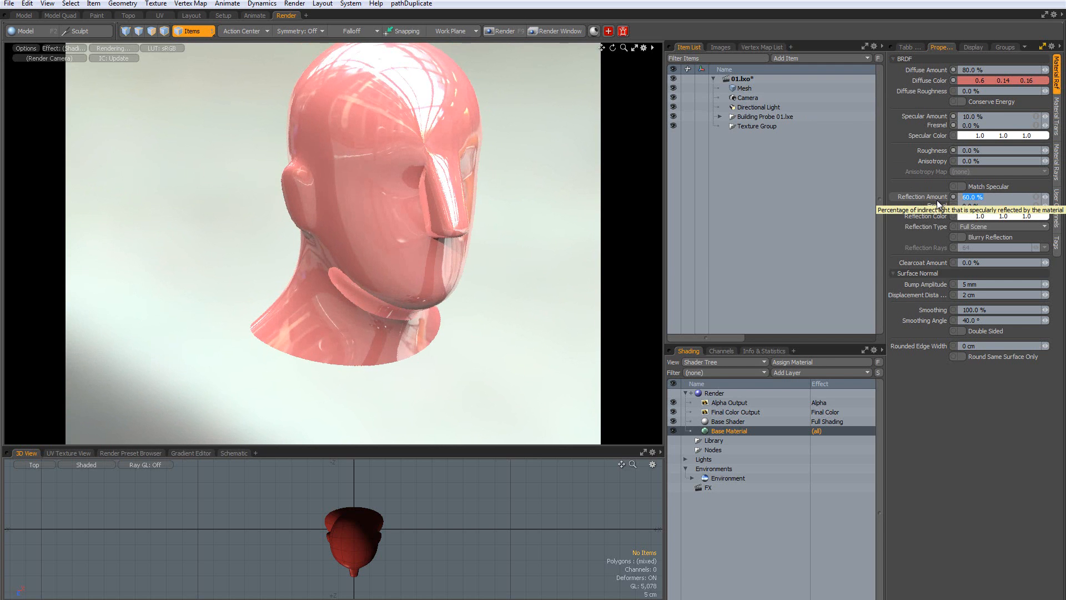
type("0")
key("Return")
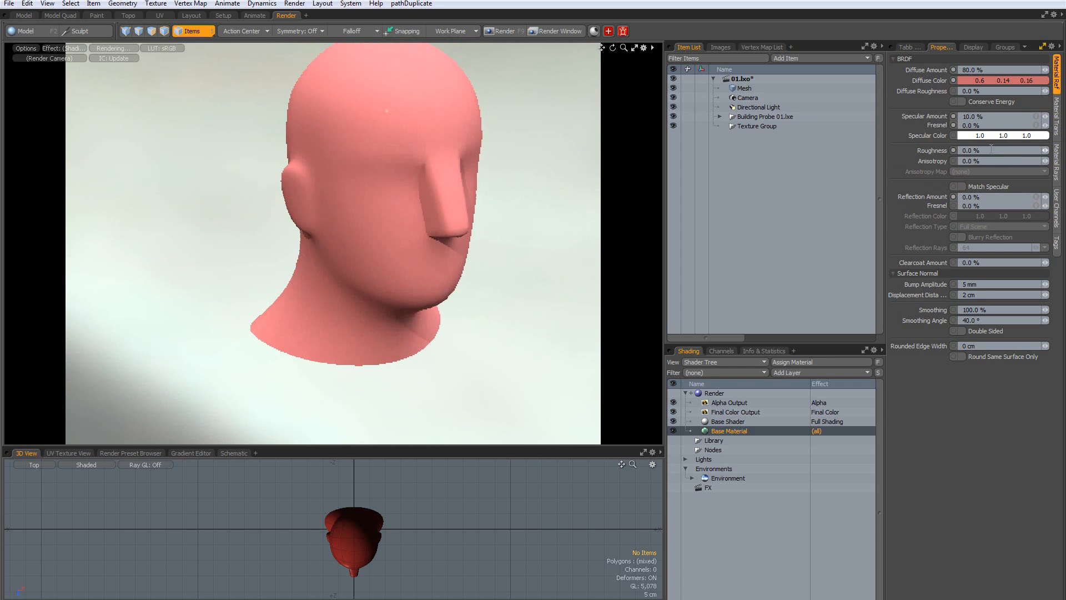
Set the Base Material's roughness to 80% and its clearcoat amount to 5%
left_click(951, 150)
type("80")
key("Return")
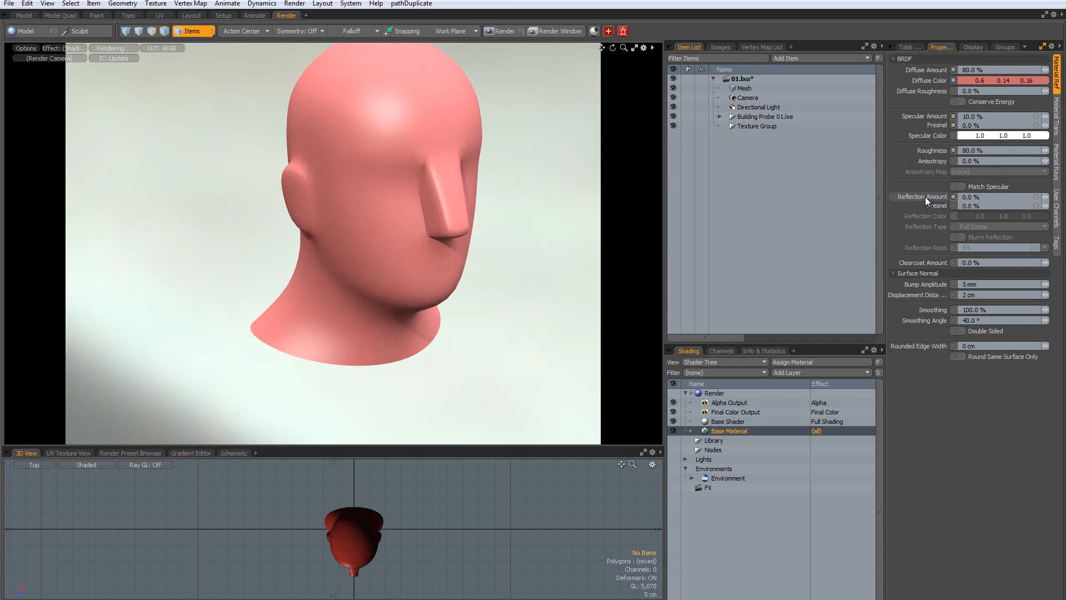
left_click(950, 197)
left_click(946, 263)
type("5")
key("Return")
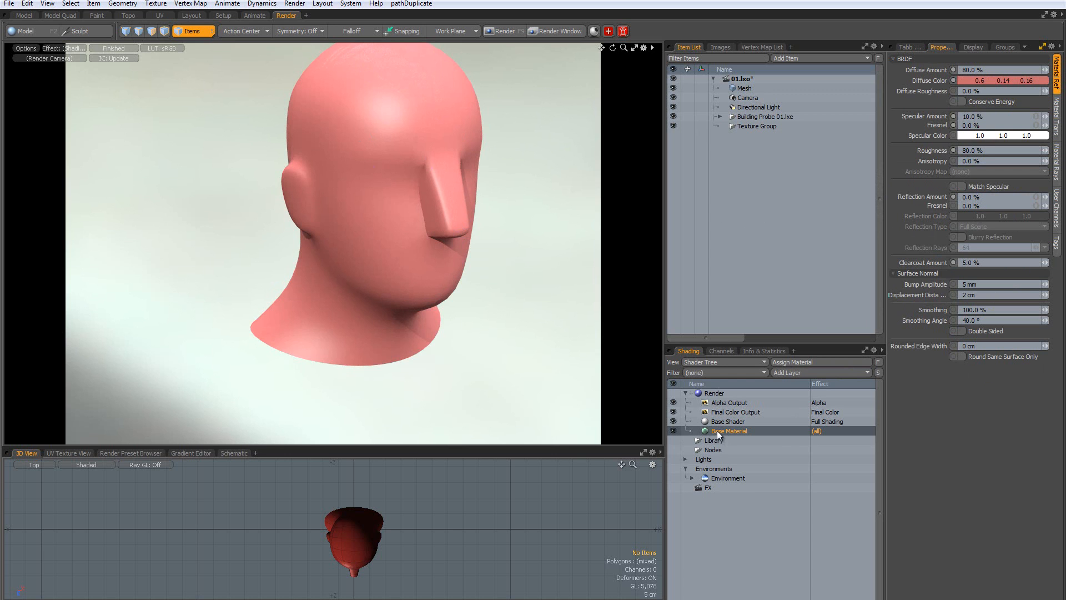
Switch to the Model layout and select all the polygons forming the head's nose, including both sides
left_click(31, 13)
scroll(430, 223, "up", 5)
left_click_drag(521, 405, 435, 261, "alt+shift")
scroll(435, 262, "up", 3)
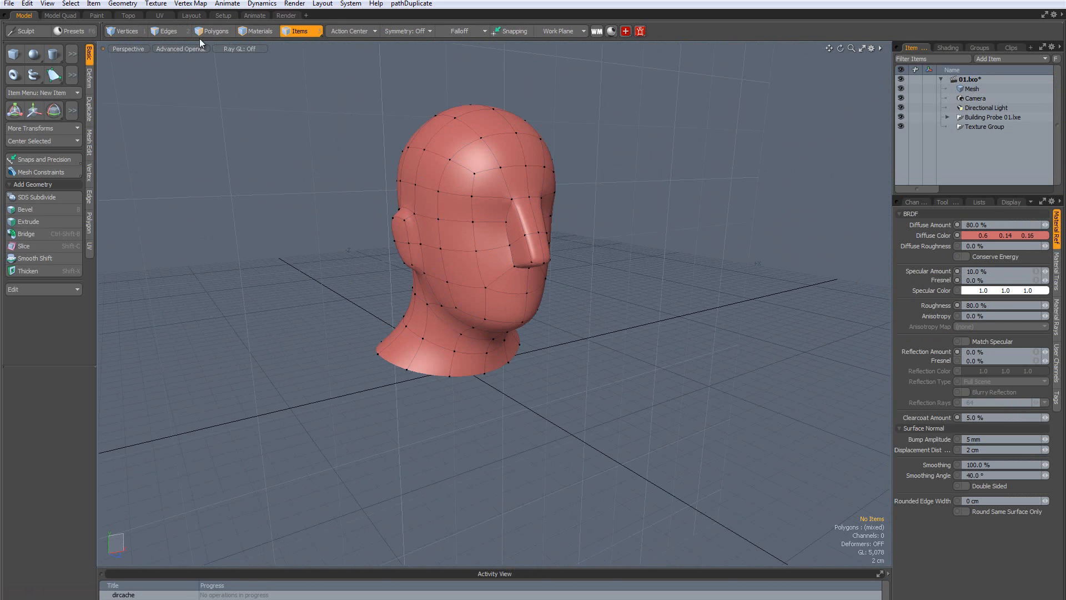
left_click(215, 31)
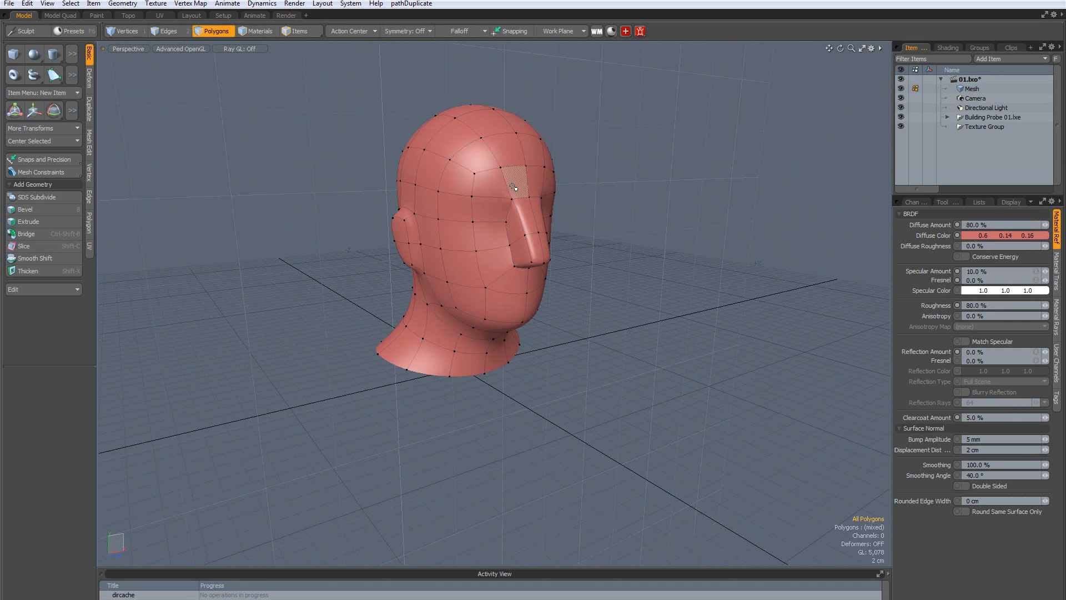
mouse_move(516, 207)
left_mouse_down()
mouse_move(545, 240)
mouse_move(511, 257)
mouse_move(422, 244)
left_mouse_up()
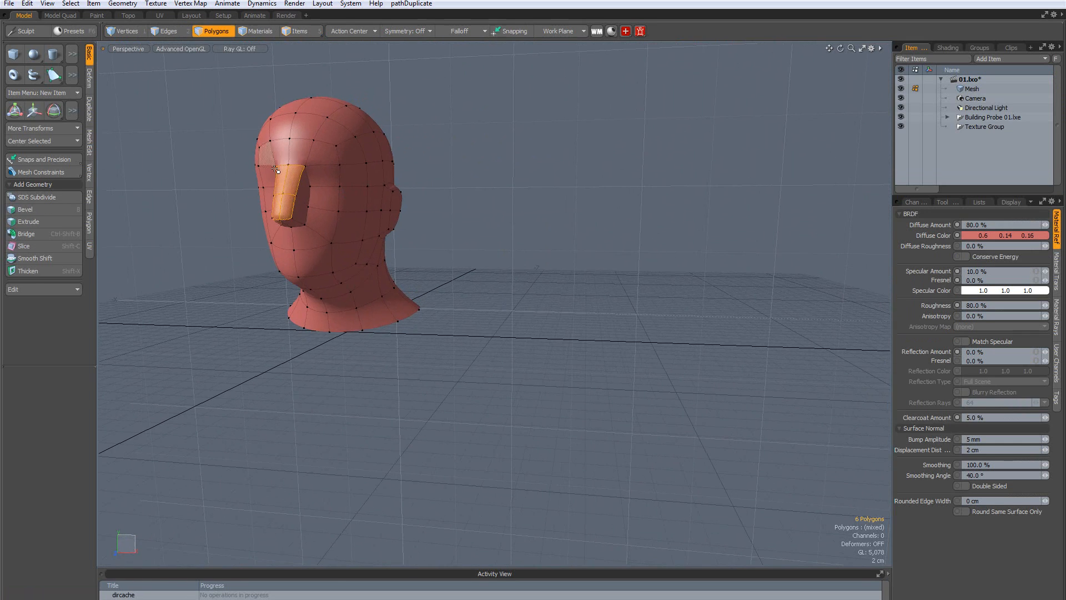
mouse_move(298, 187)
left_mouse_down("shift")
mouse_move(302, 208)
mouse_move(558, 212)
mouse_move(478, 216)
left_mouse_up("shift")
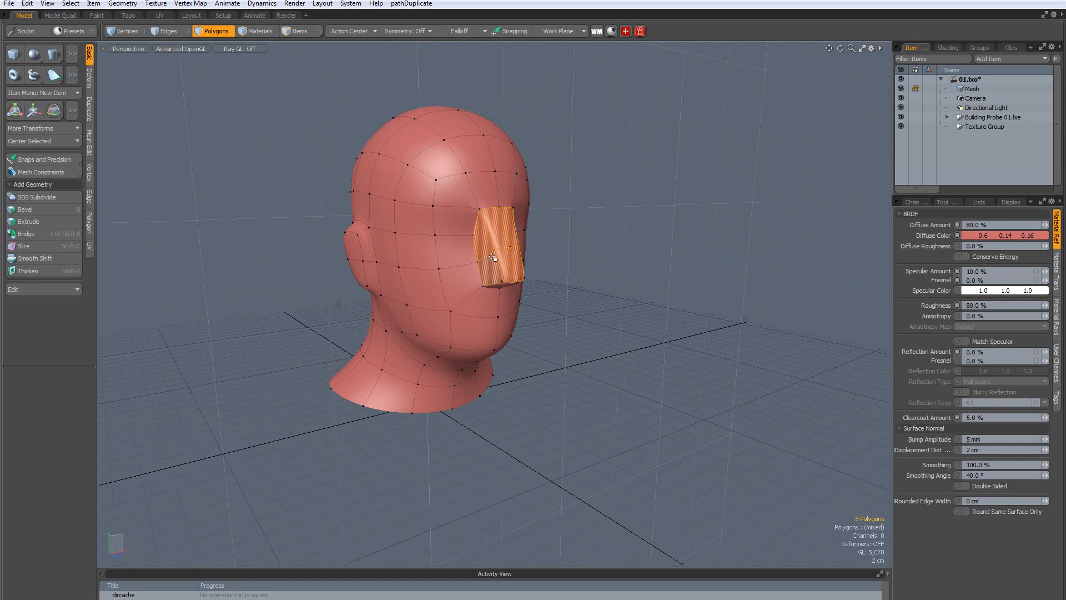
Display the Shader Tree in the Model layout, keeping the nose polygons selected
key("m")
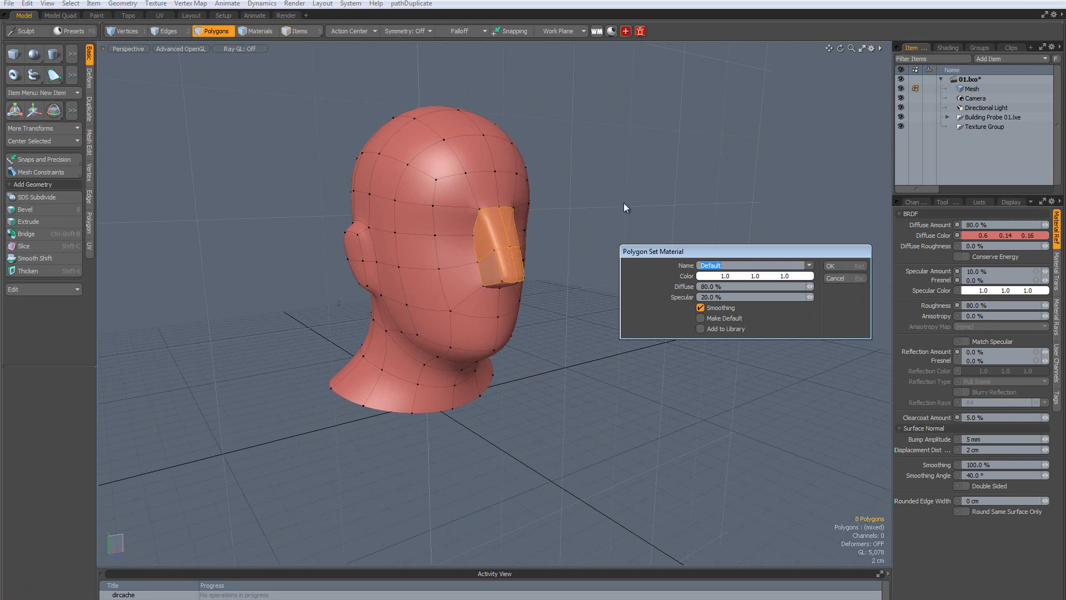
left_click(843, 278)
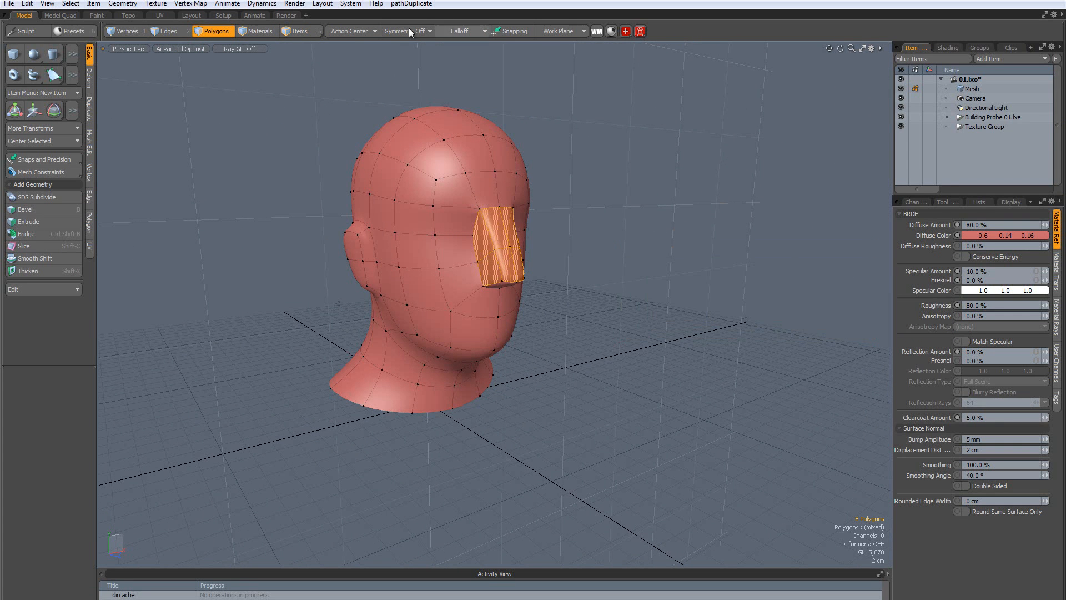
left_click(948, 47)
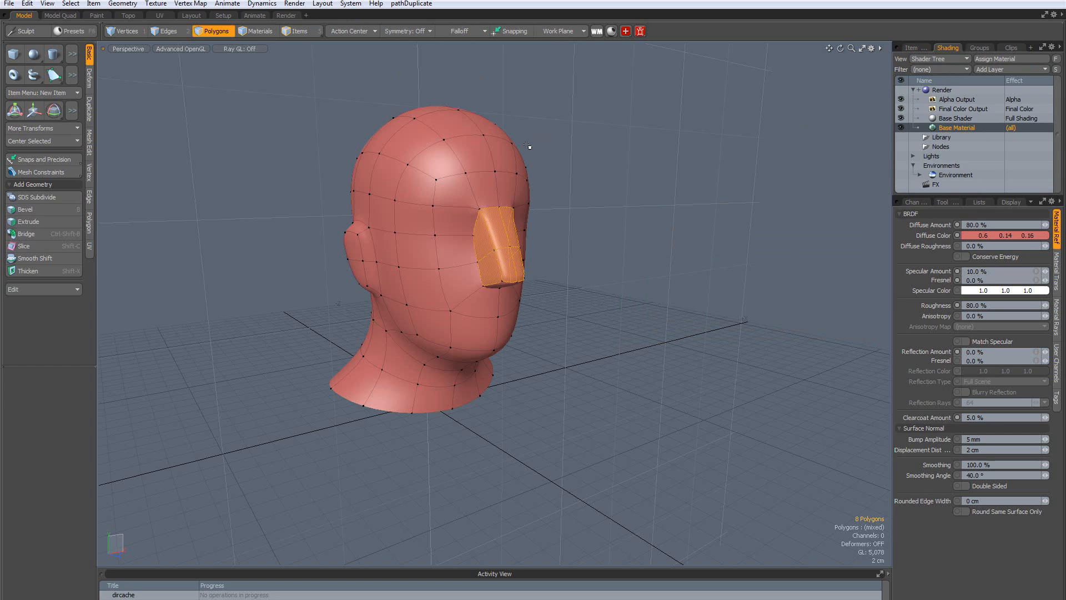
Start a new material for the selected nose polygons and name it nose
key("m")
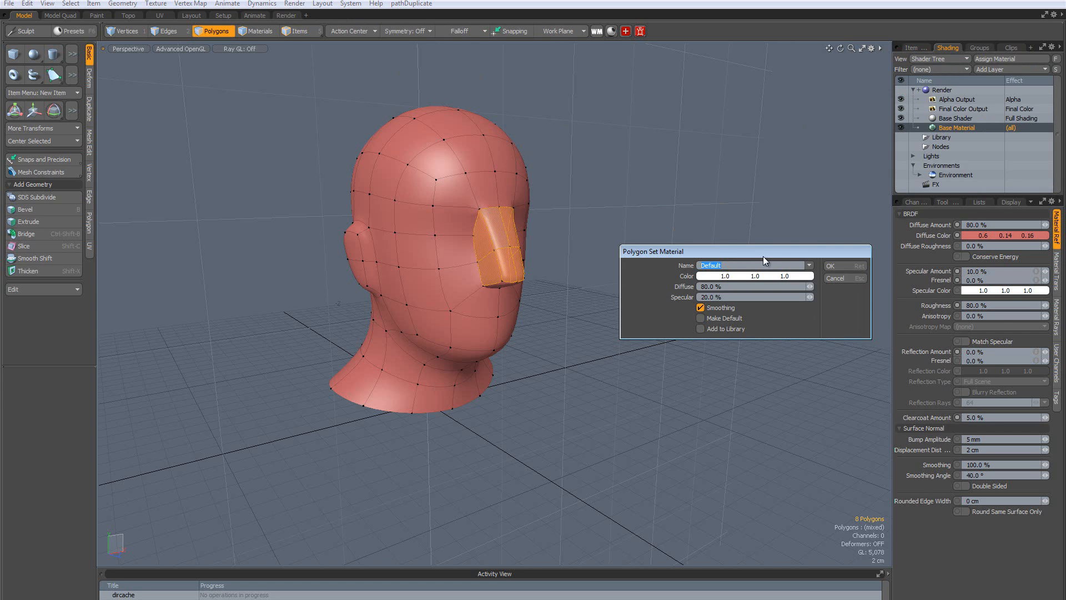
left_click(809, 265)
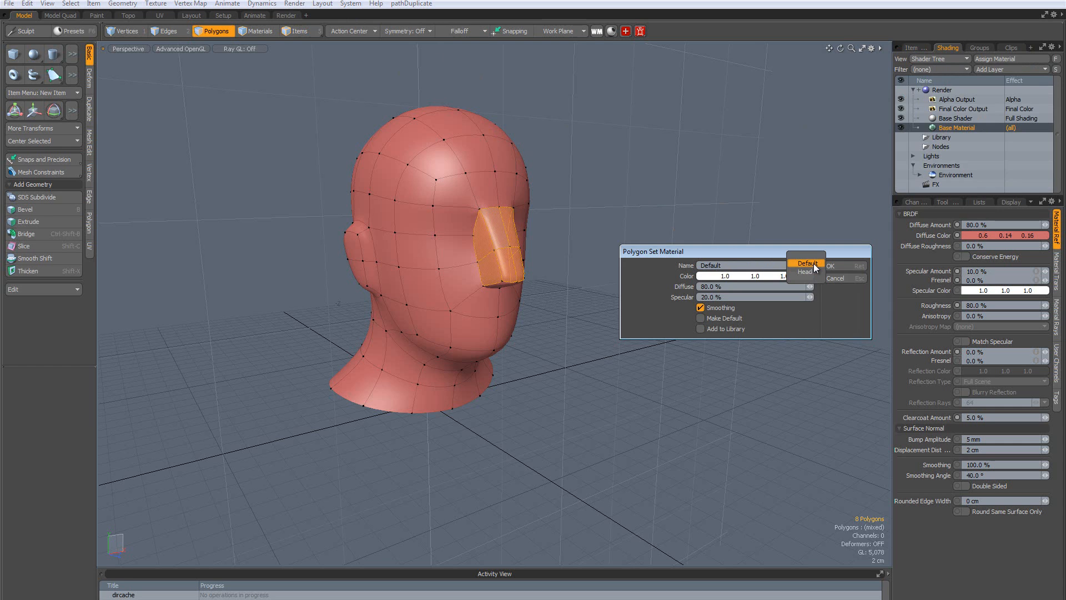
left_click(814, 263)
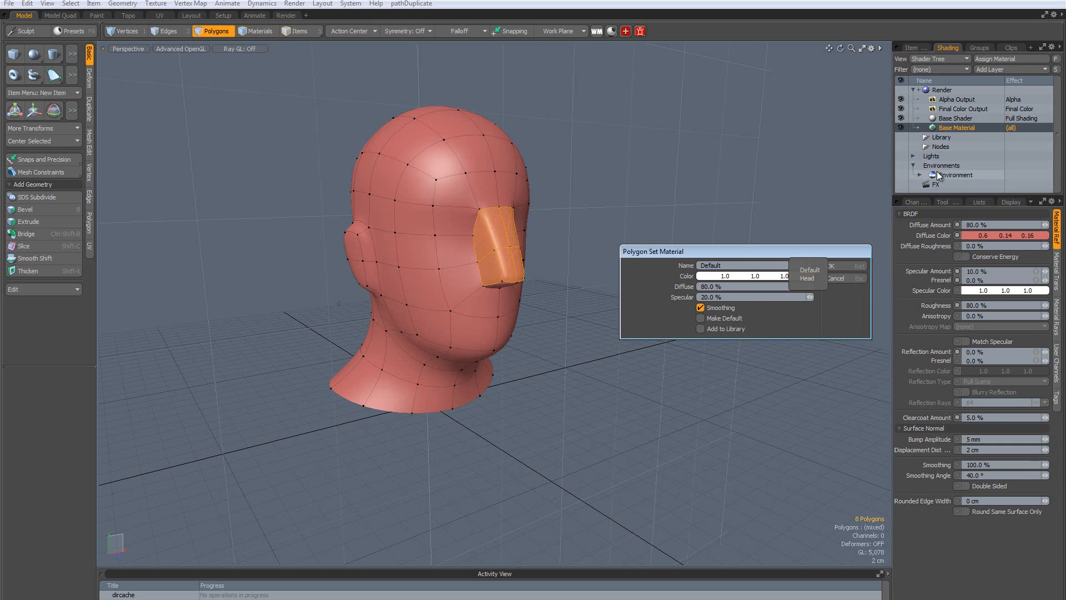
left_click(778, 250)
left_click(761, 266)
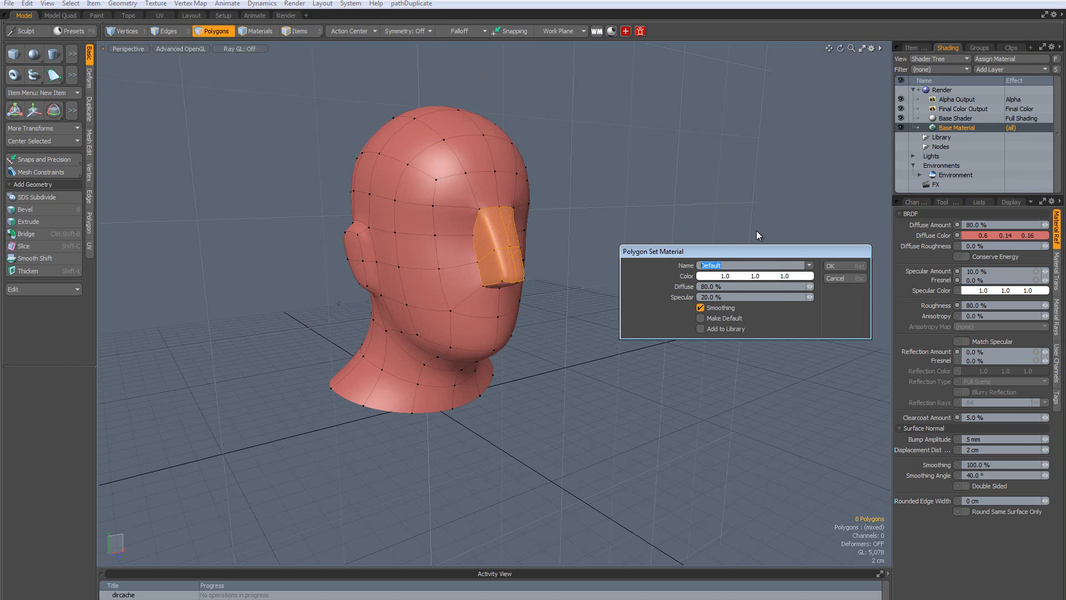
type("nose")
left_click_drag(695, 249, 617, 212)
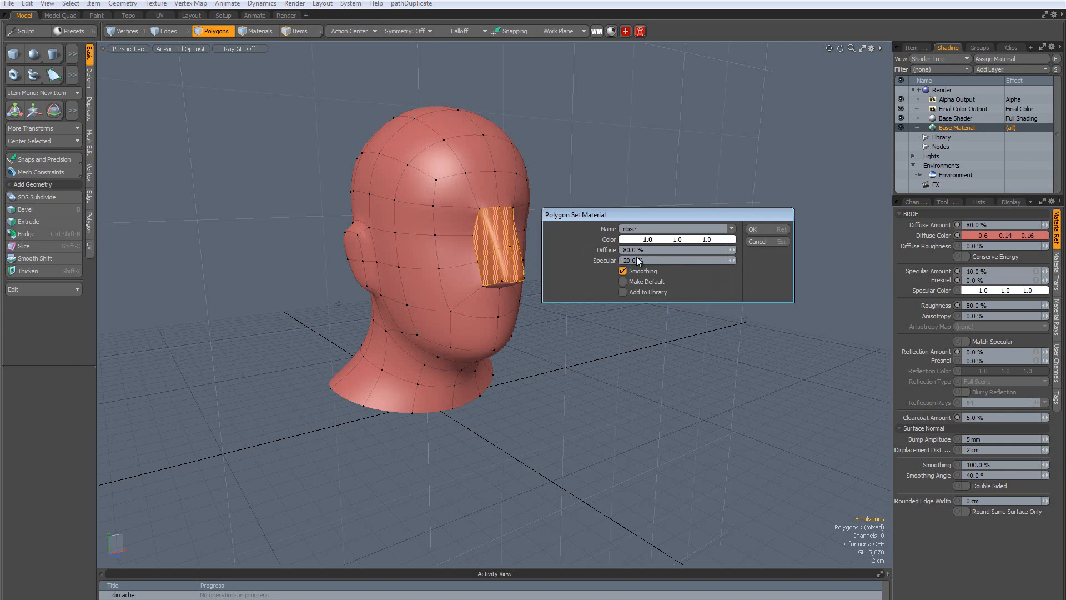
Give the nose material a yellow color of about 0.91, 0.86, 0.02, assign it, and deselect the polygons
left_click(662, 239)
left_click(690, 250)
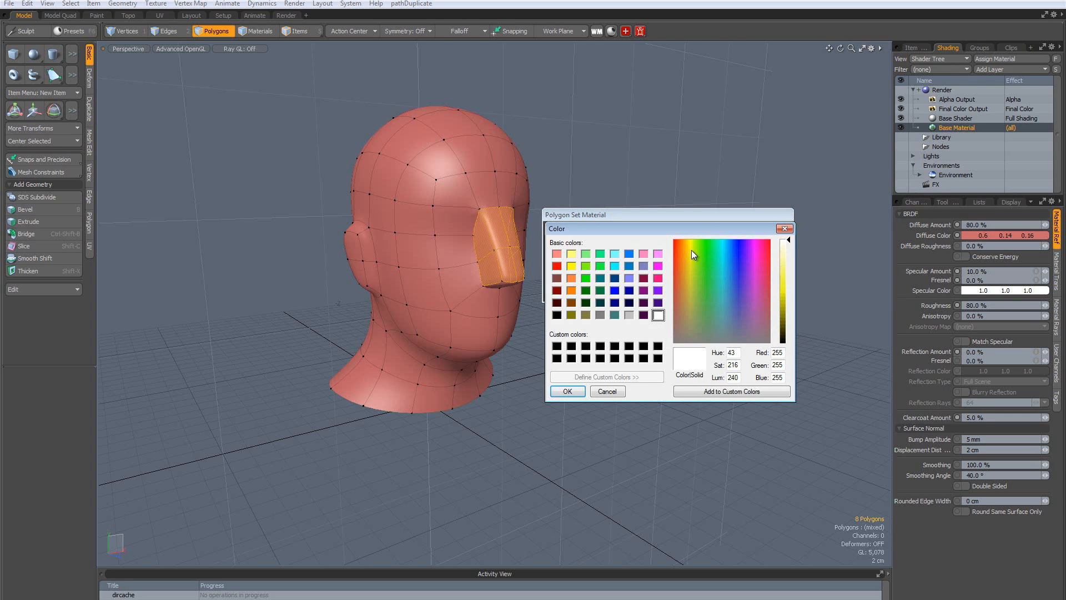
left_click(790, 285)
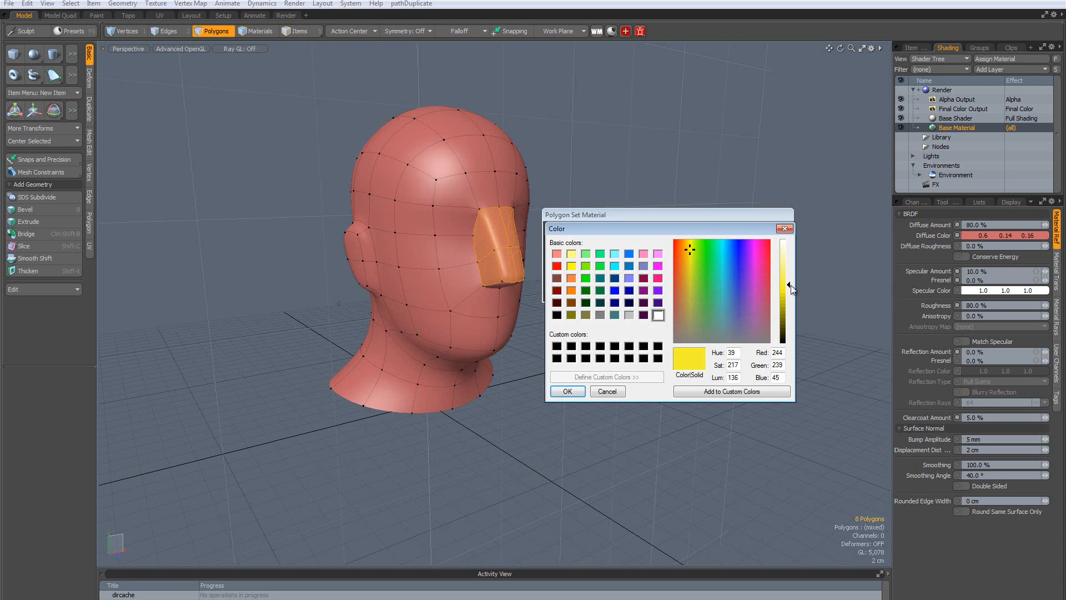
left_click(567, 391)
left_click(751, 230)
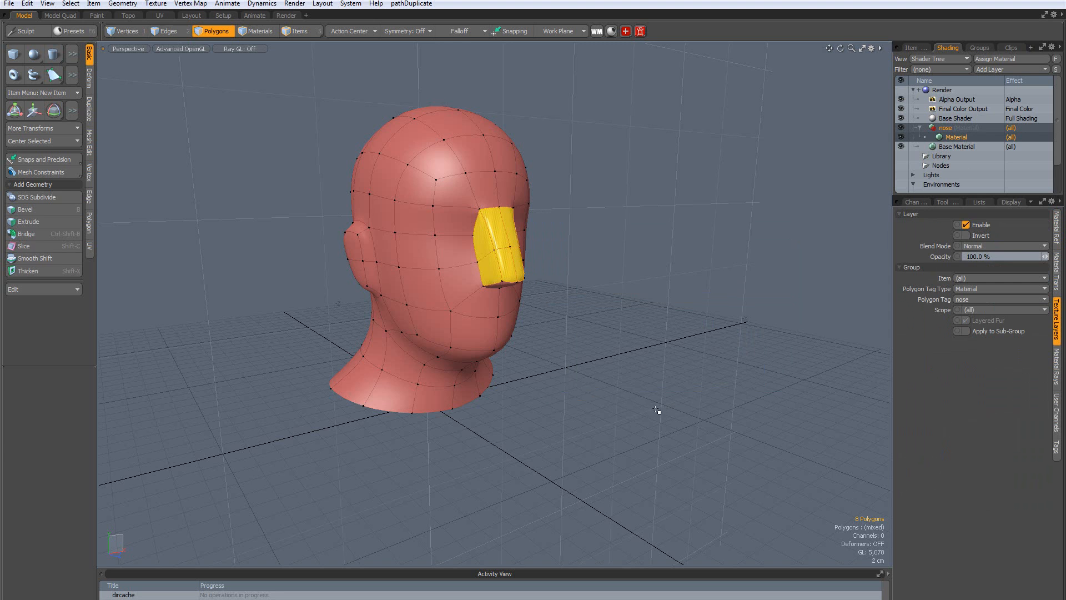
left_click(554, 277)
scroll(509, 224, "up", 3)
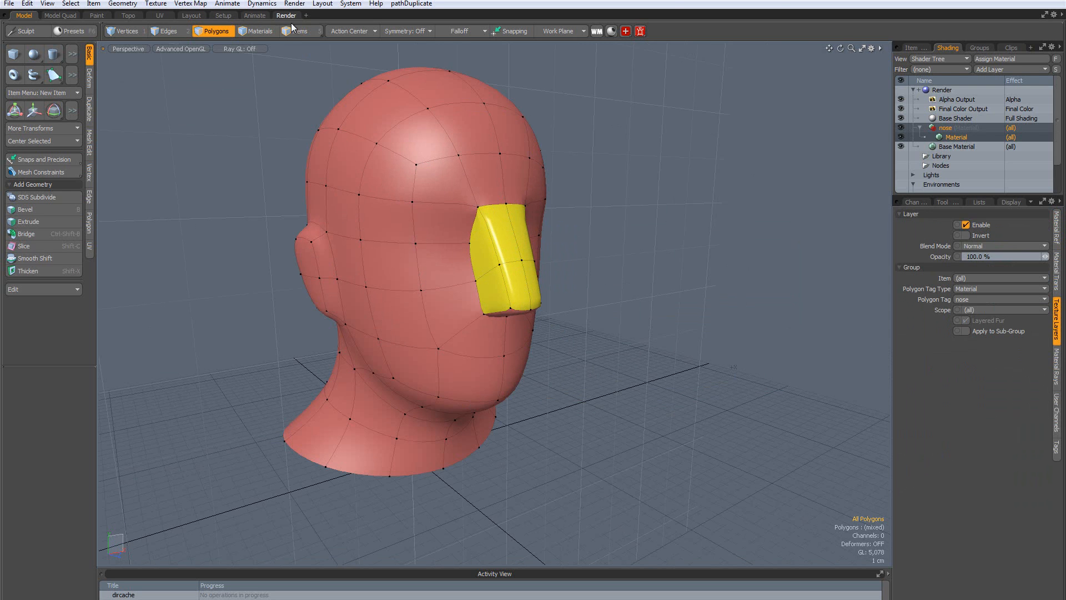
Inspect the nose material group in the Shader Tree and select the Material inside it
left_click(974, 128)
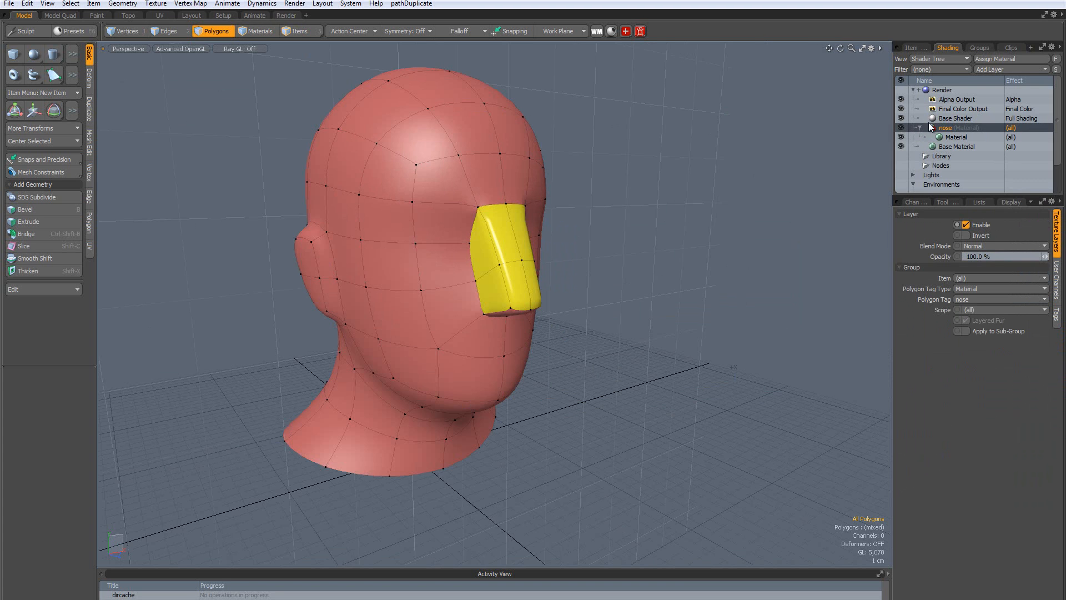
double_click(960, 129)
key("Return")
left_click(919, 128)
left_click(920, 129)
left_click(961, 138)
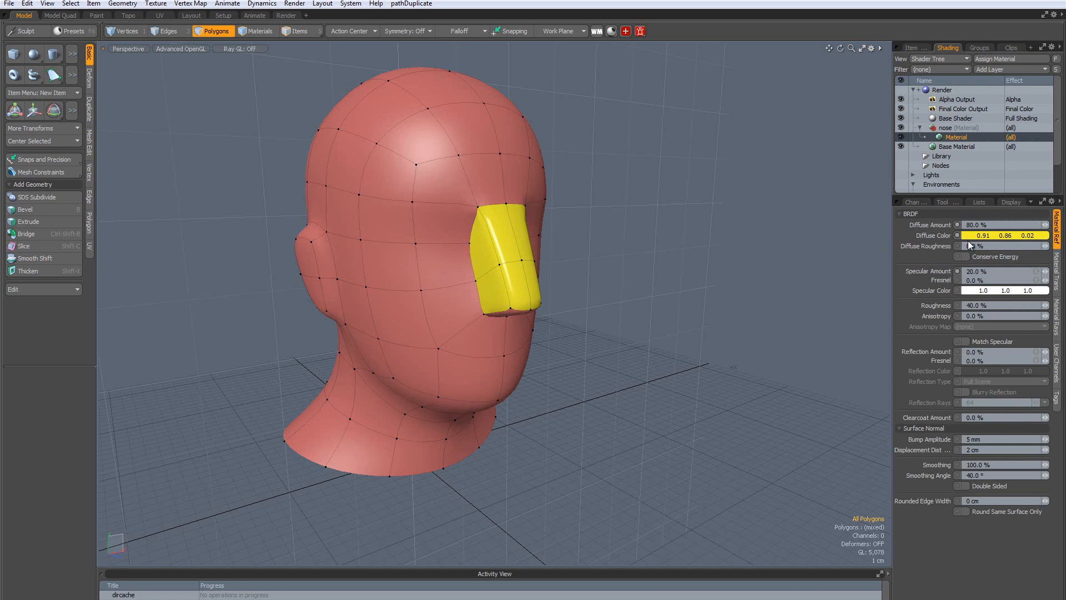
Add the Matte Bronze preset from the Metal material presets to the nose material group, above its Material, and select it
key("F6")
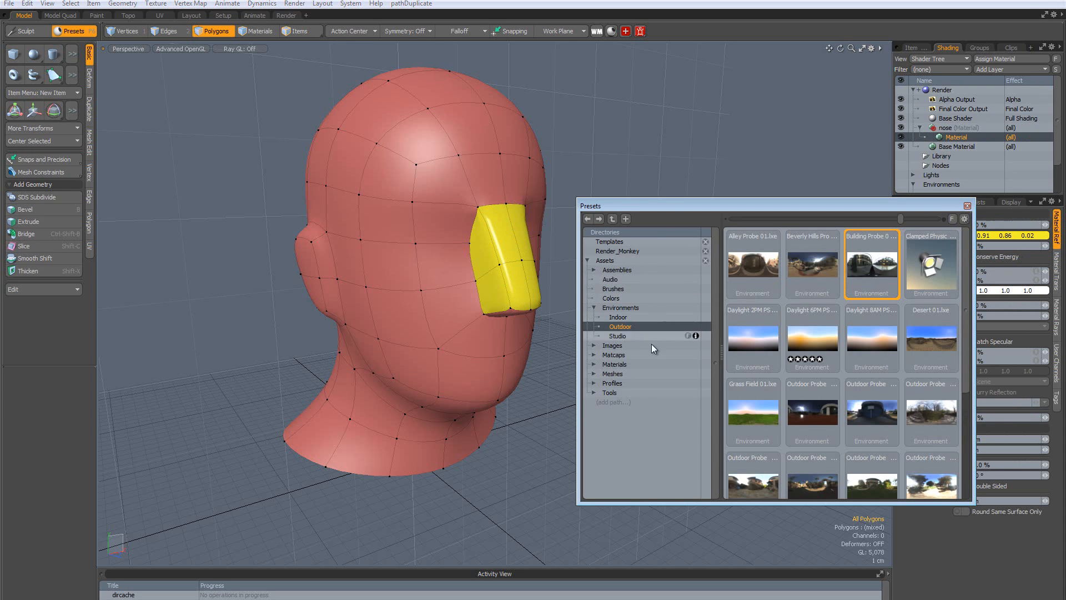
left_click(592, 365)
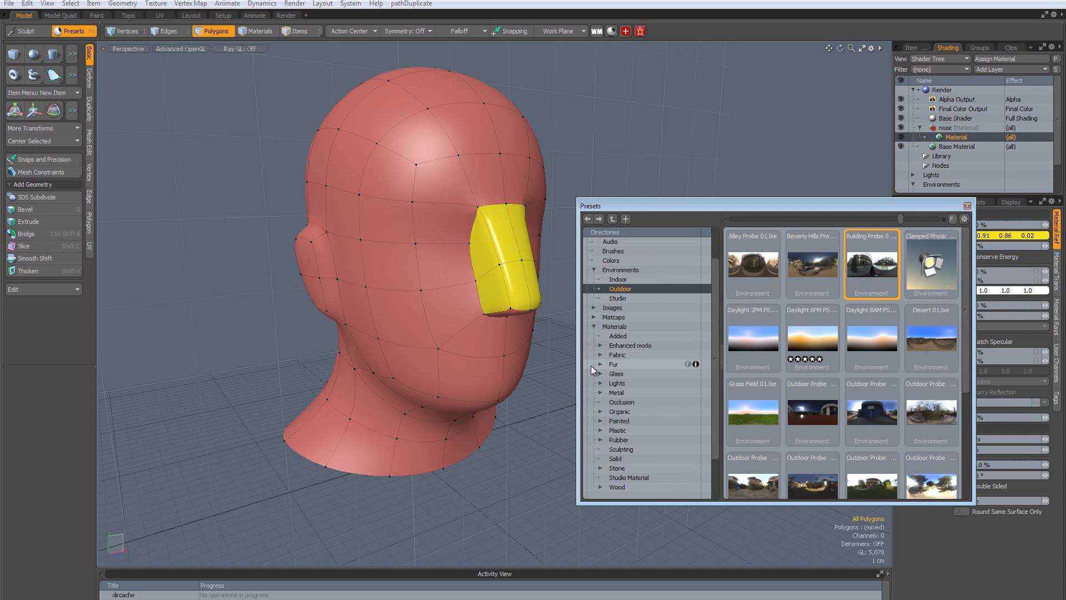
double_click(616, 392)
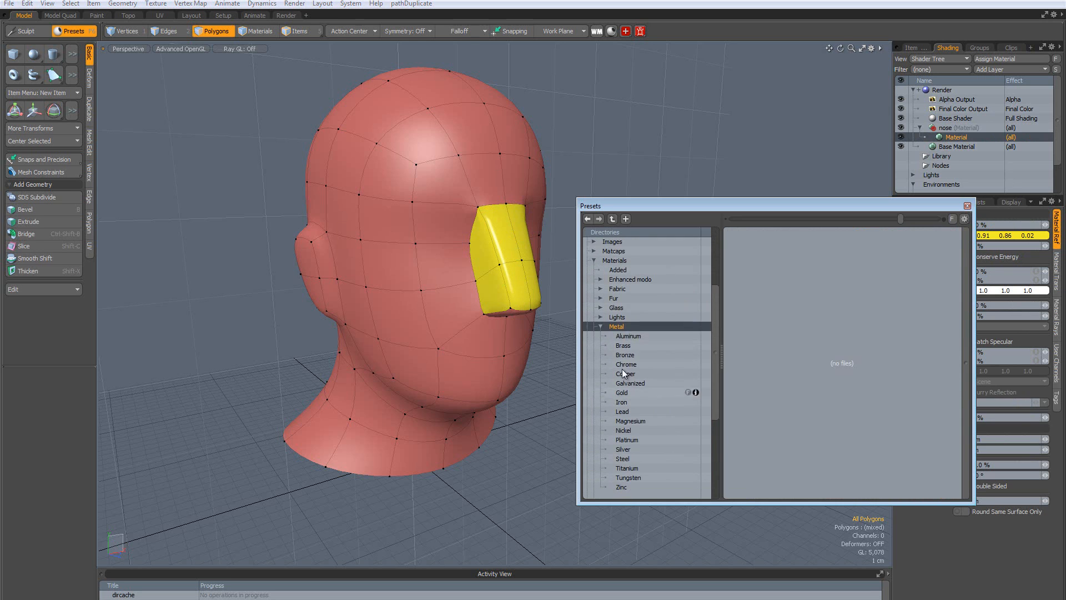
left_click(625, 354)
left_click_drag(652, 206, 462, 225)
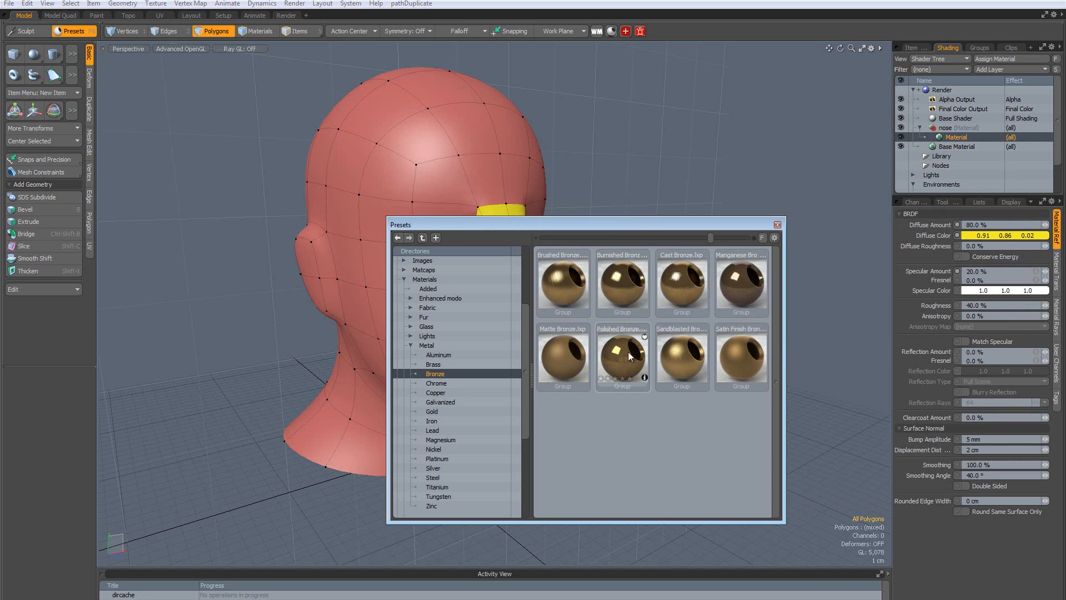
left_click(559, 355)
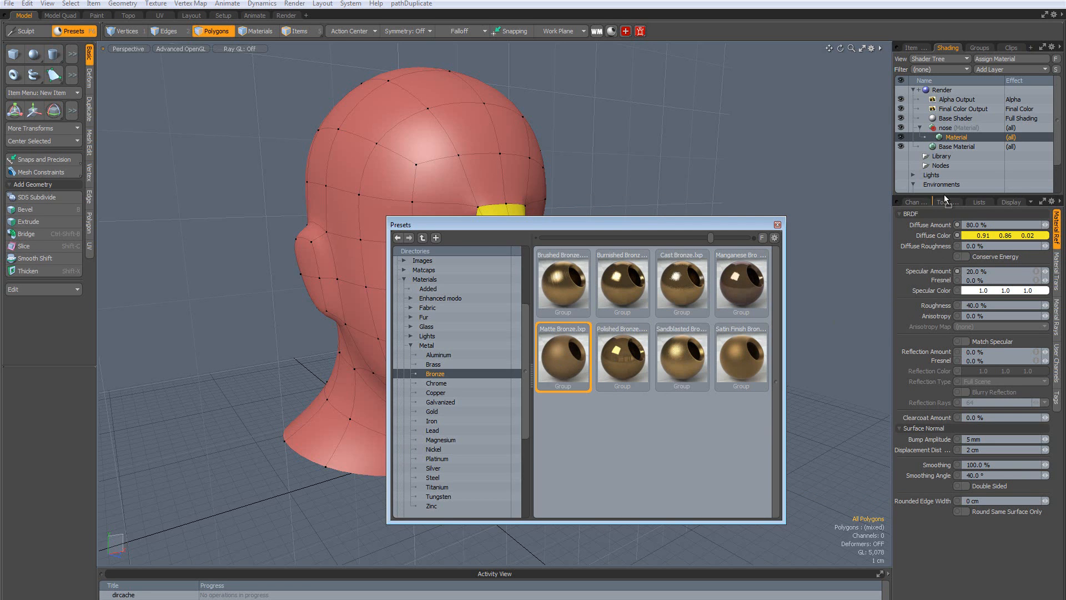
left_click_drag(944, 195, 957, 114)
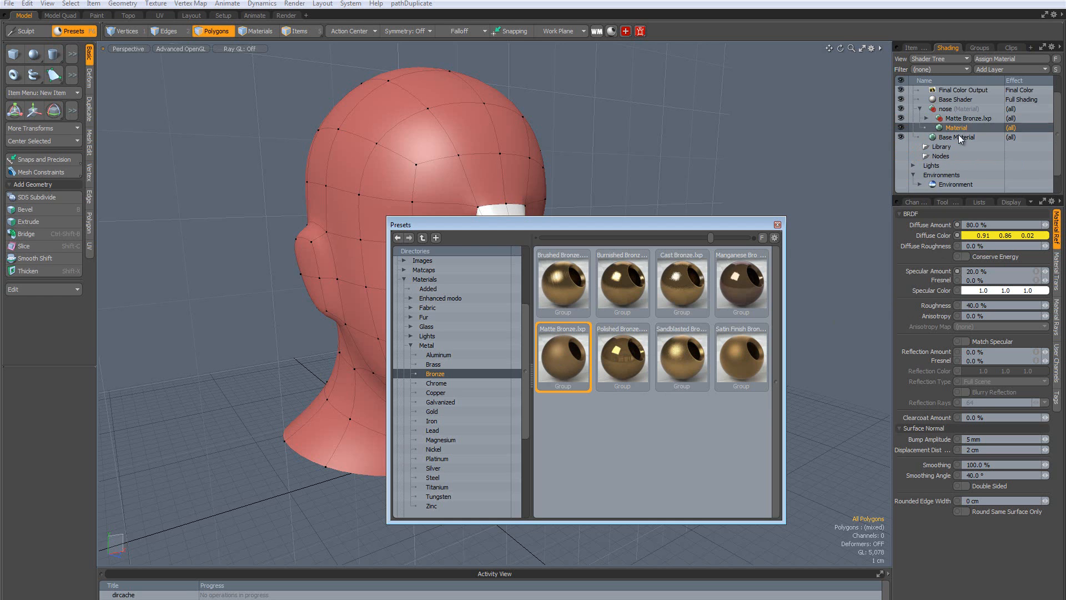
left_click(957, 117)
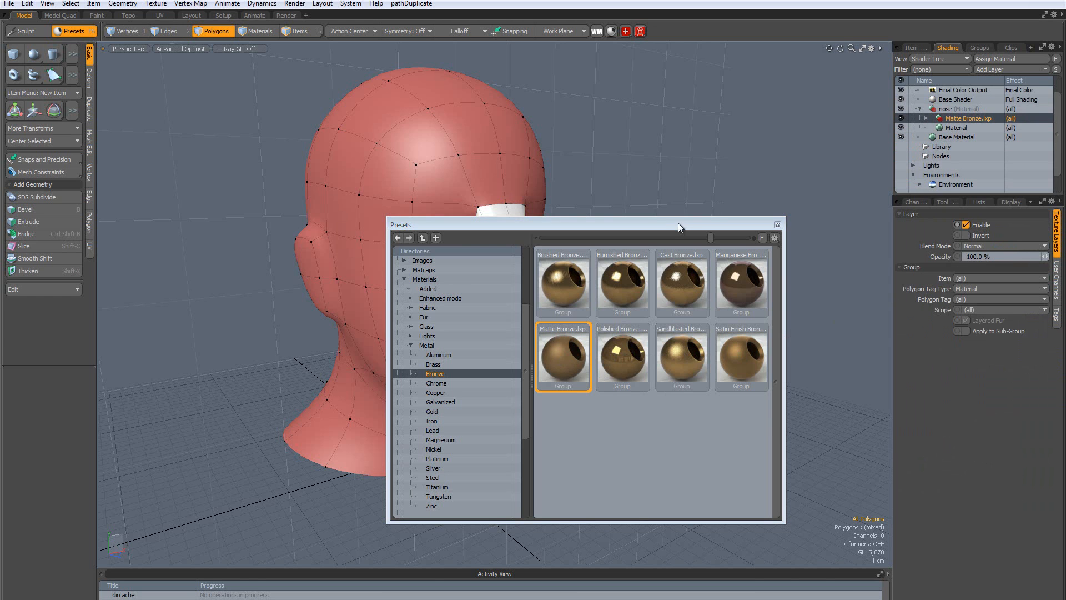
Close the preset browser and switch to the Render layout with the Matte Bronze group selected
left_click_drag(678, 222, 775, 313)
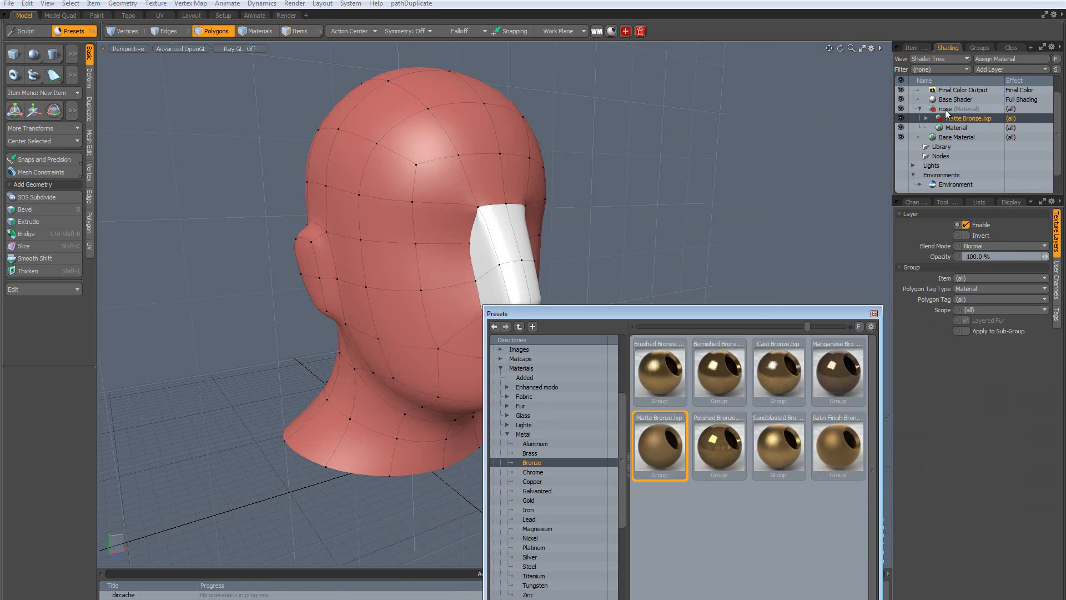
left_click(946, 109)
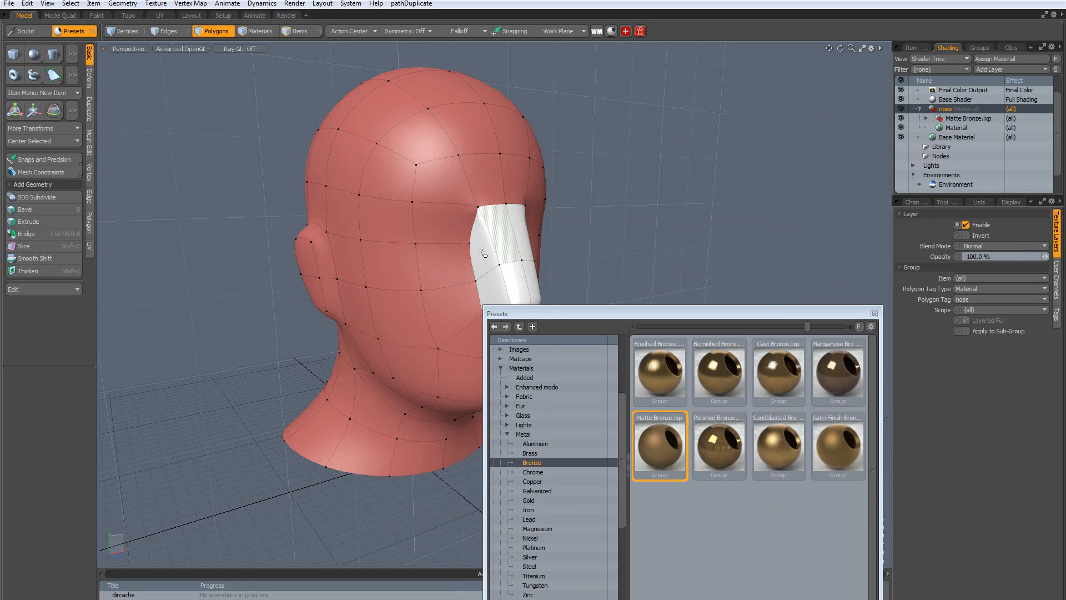
left_click(874, 314)
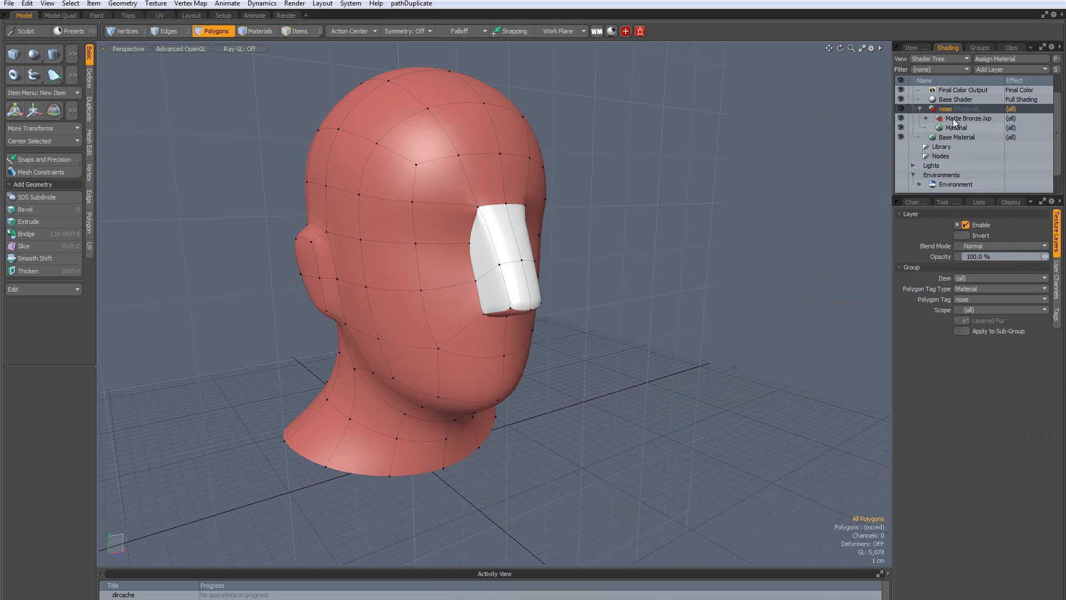
left_click(952, 119)
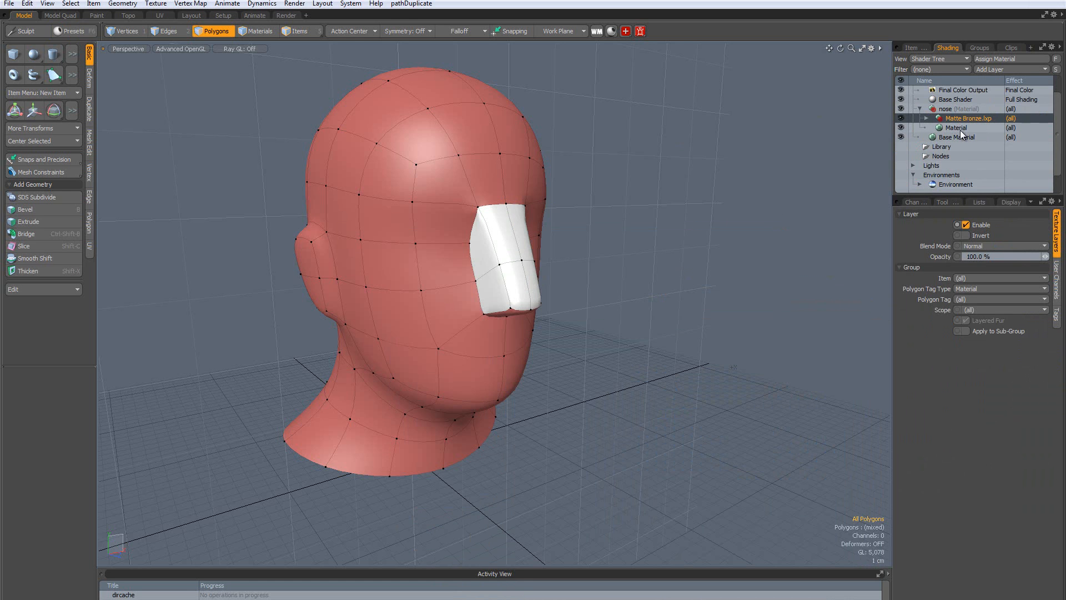
left_click(284, 16)
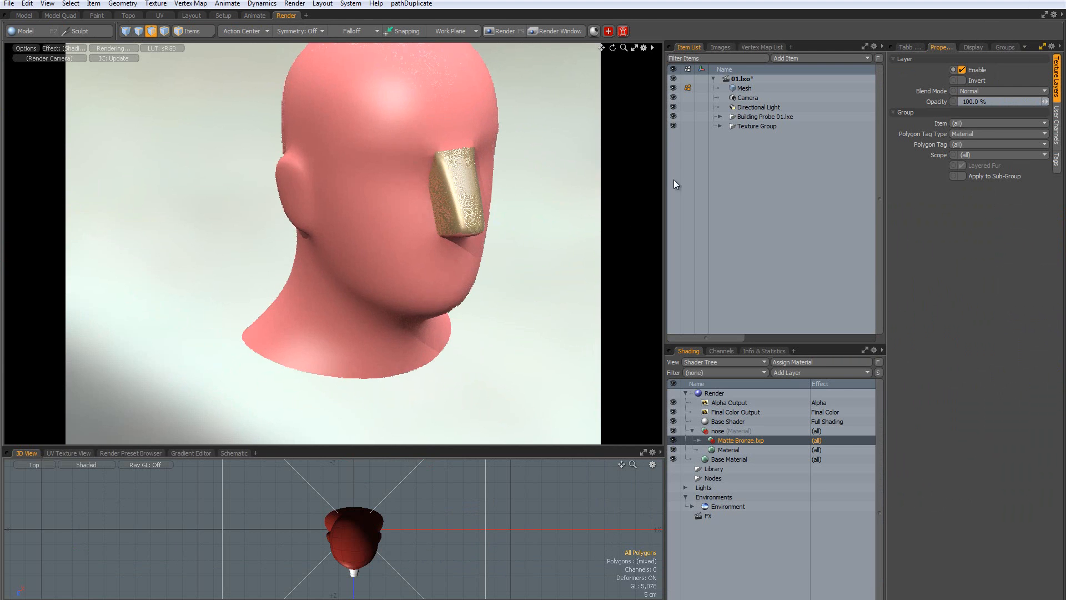
Compare the nose group's original yellow Material with the Matte Bronze group above it in the Shader Tree
left_click(731, 451)
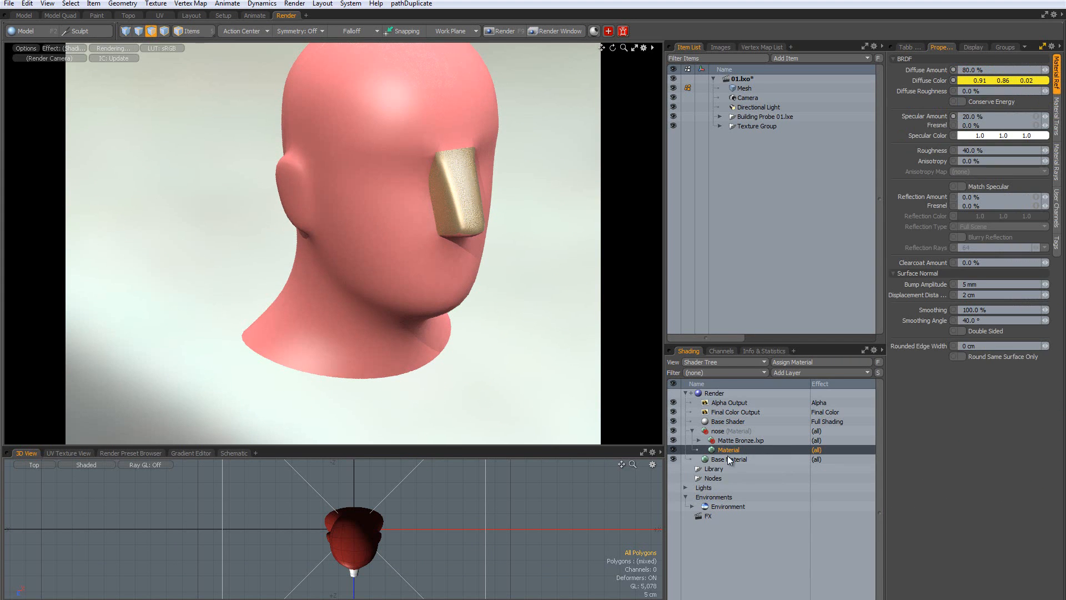
left_click(732, 440)
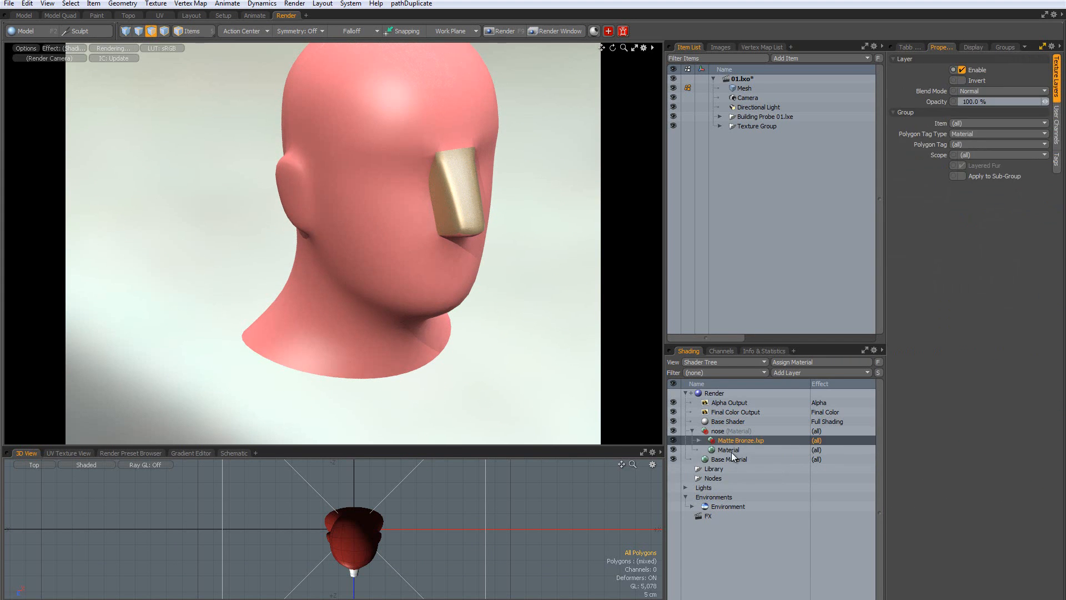
left_click(699, 441)
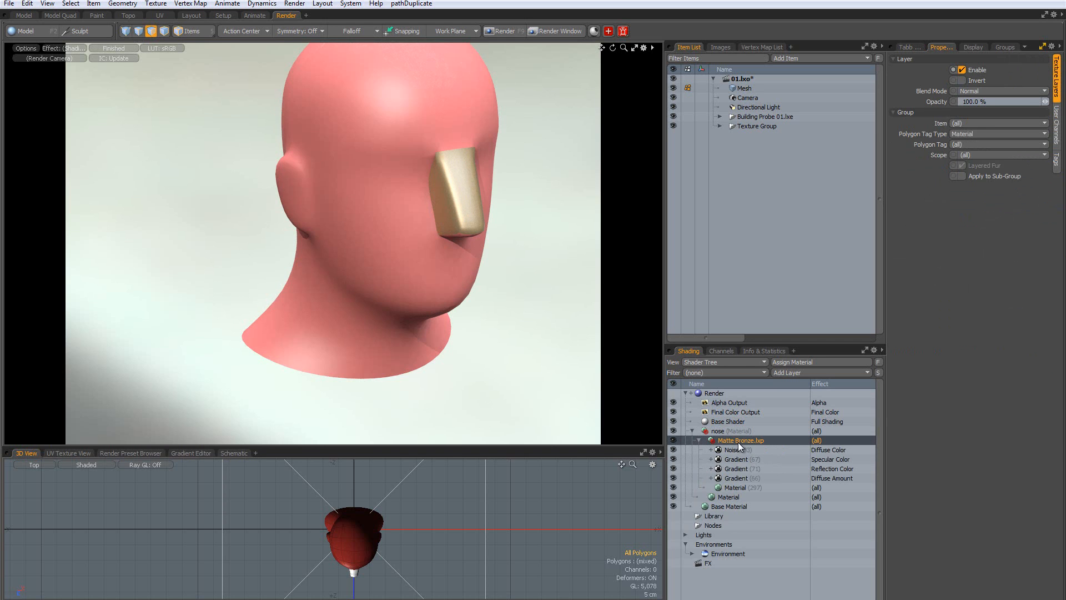
left_click(699, 440)
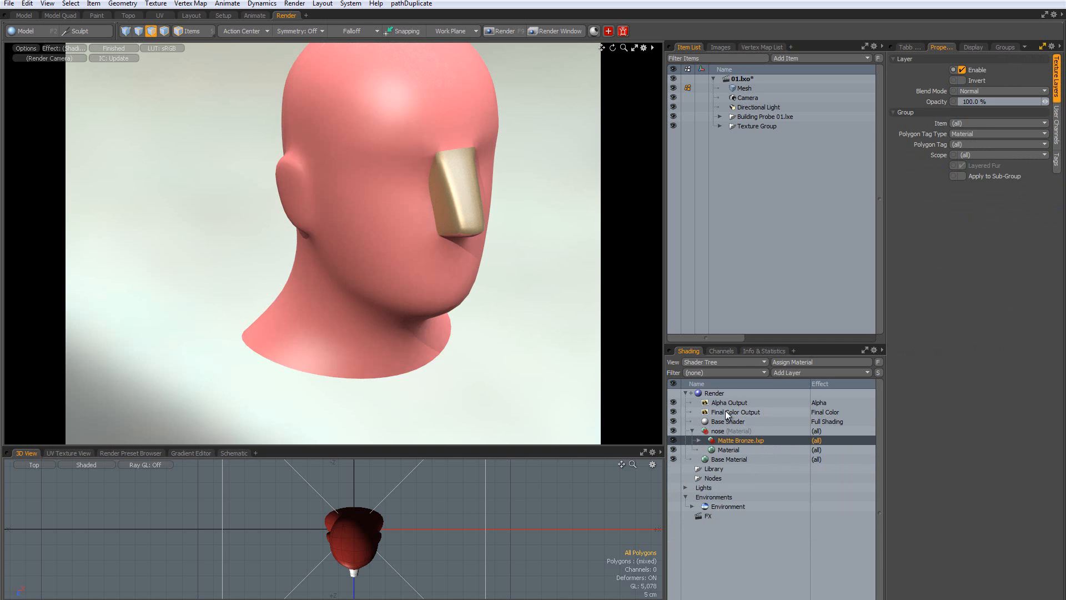
left_click(731, 451)
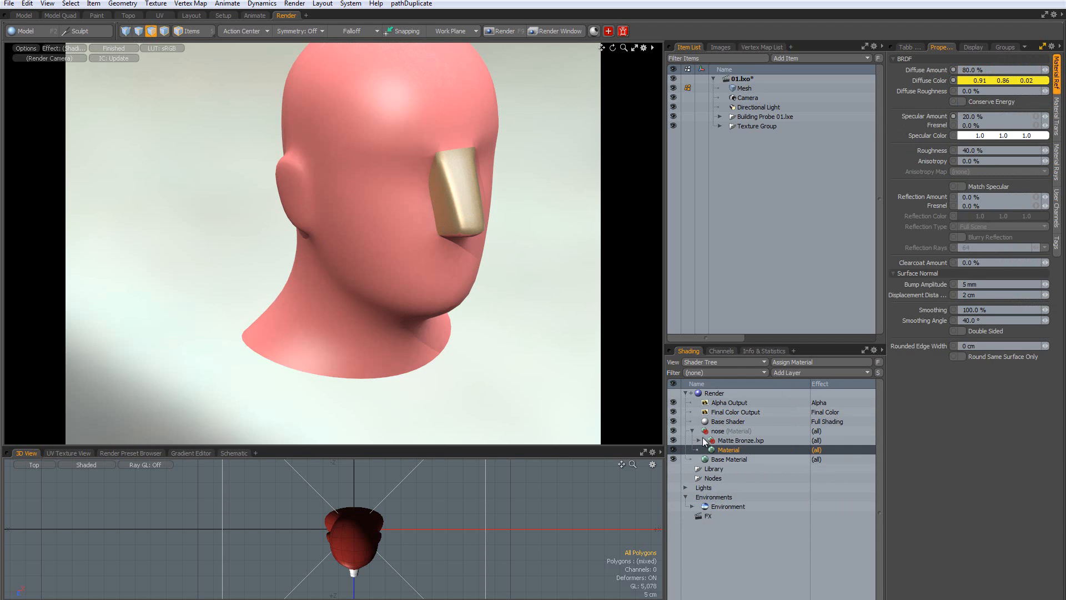
left_click(718, 441)
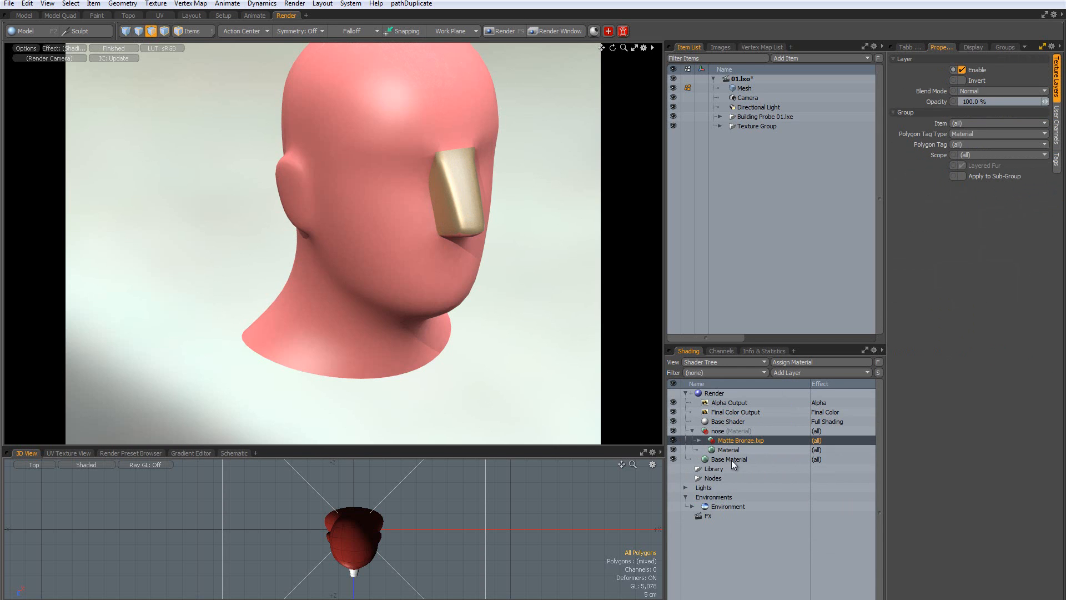
Examine the layers inside the Matte Bronze group and the settings of its Material
left_click(699, 439)
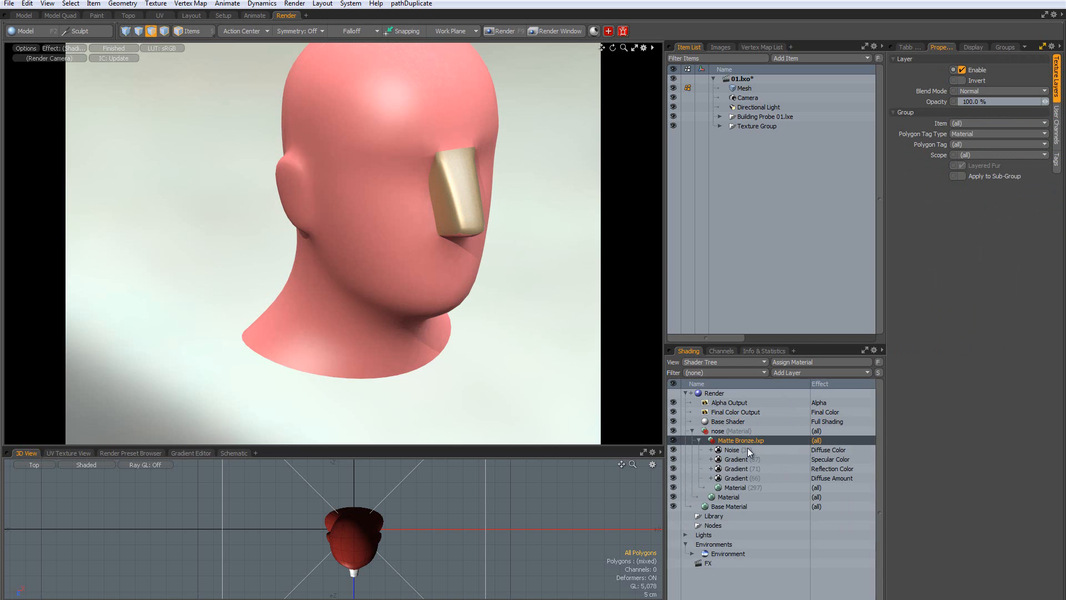
left_click(738, 488)
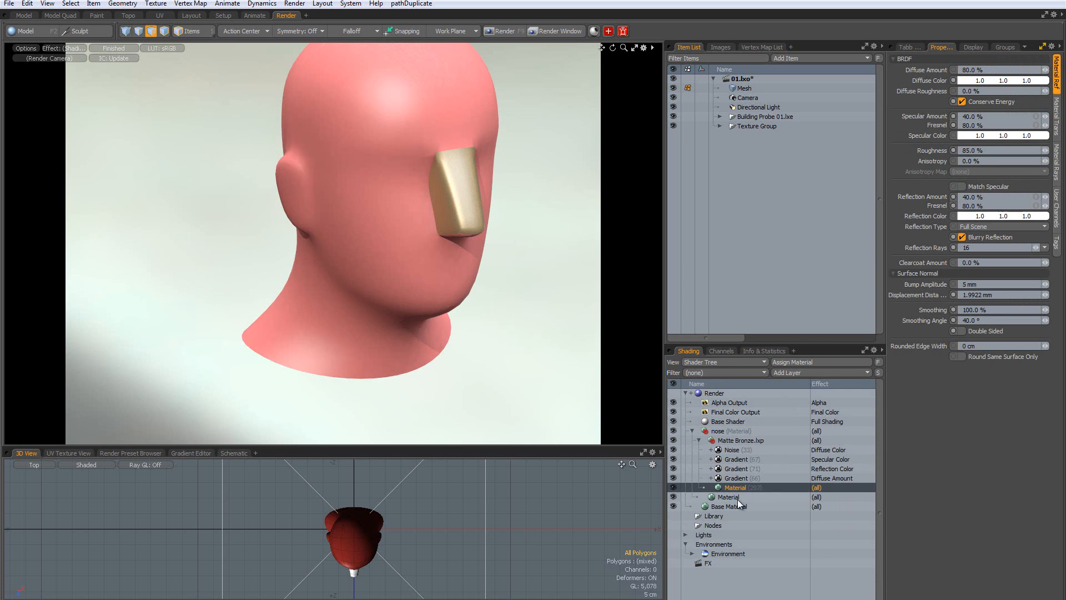
left_click(699, 439)
left_click(698, 439)
left_click(698, 440)
left_click(699, 439)
Delete the Matte Bronze preset group from the nose material group
left_click(750, 441)
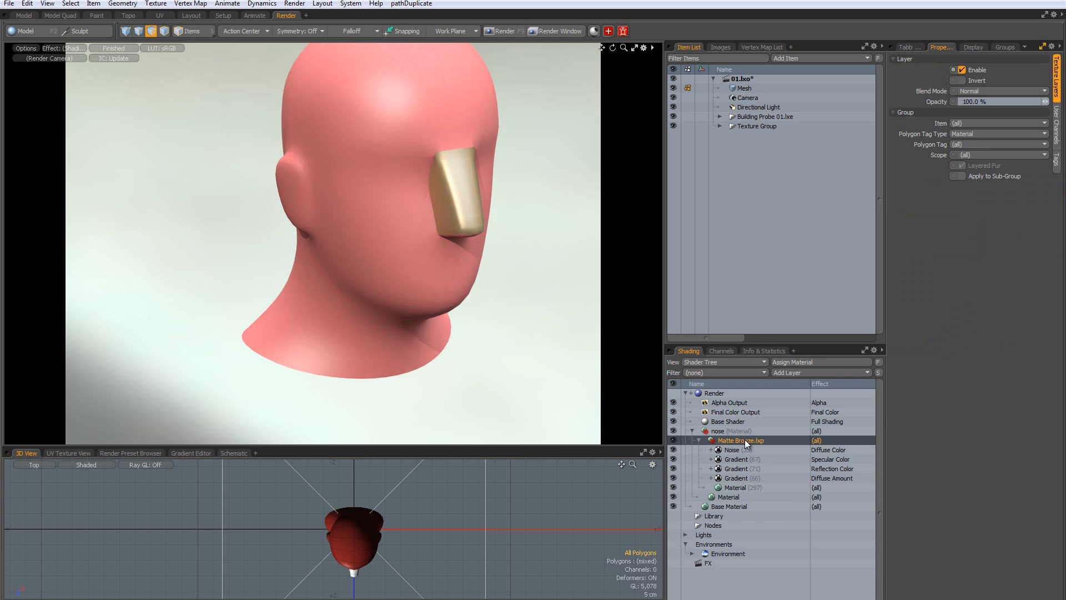
right_click(745, 440)
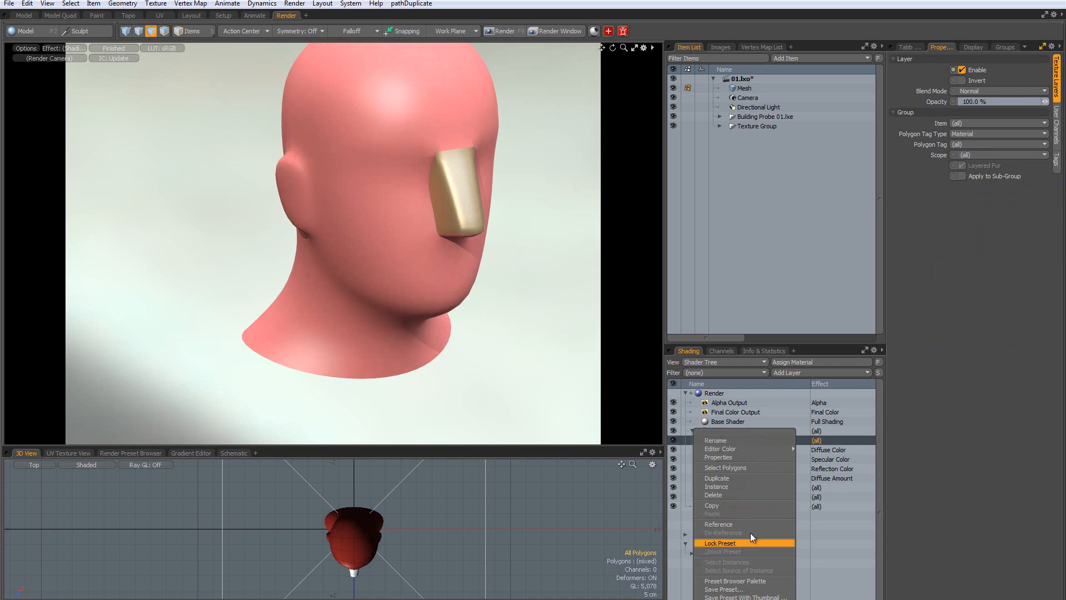
left_click(834, 439)
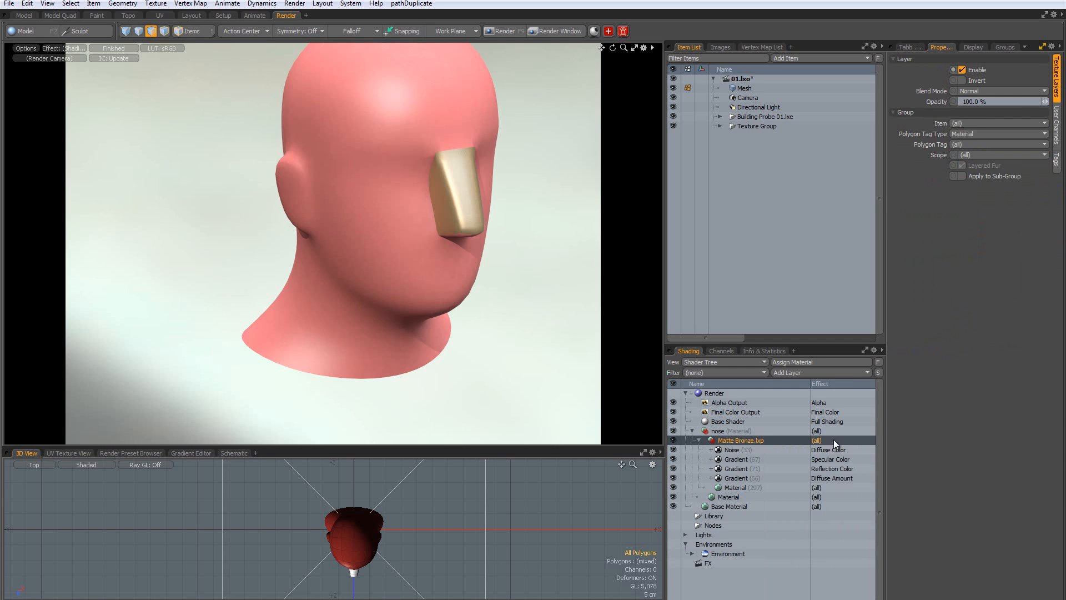
right_click(728, 443)
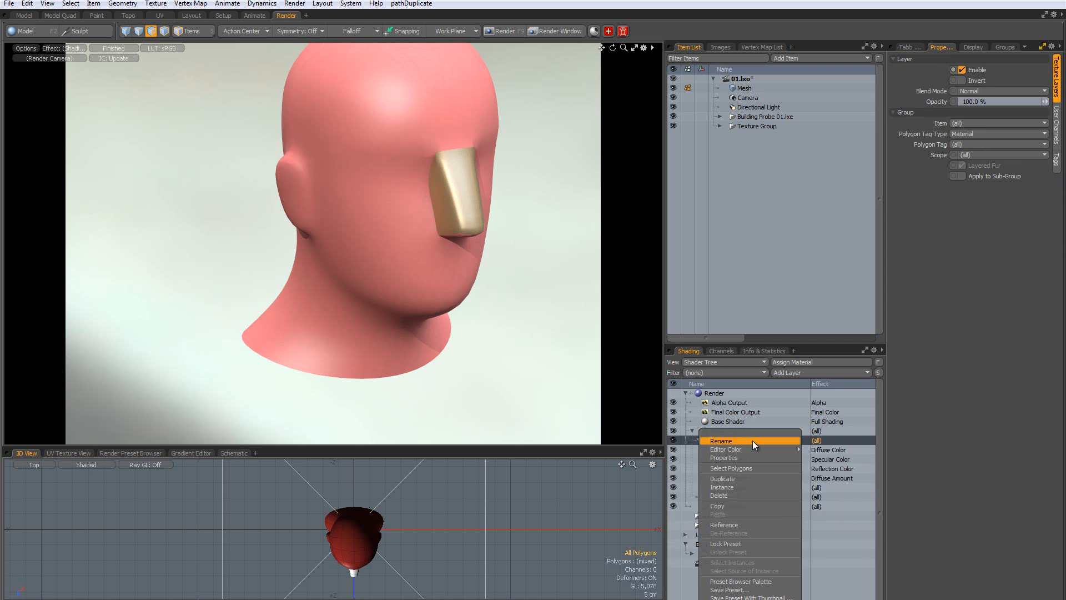
left_click(748, 495)
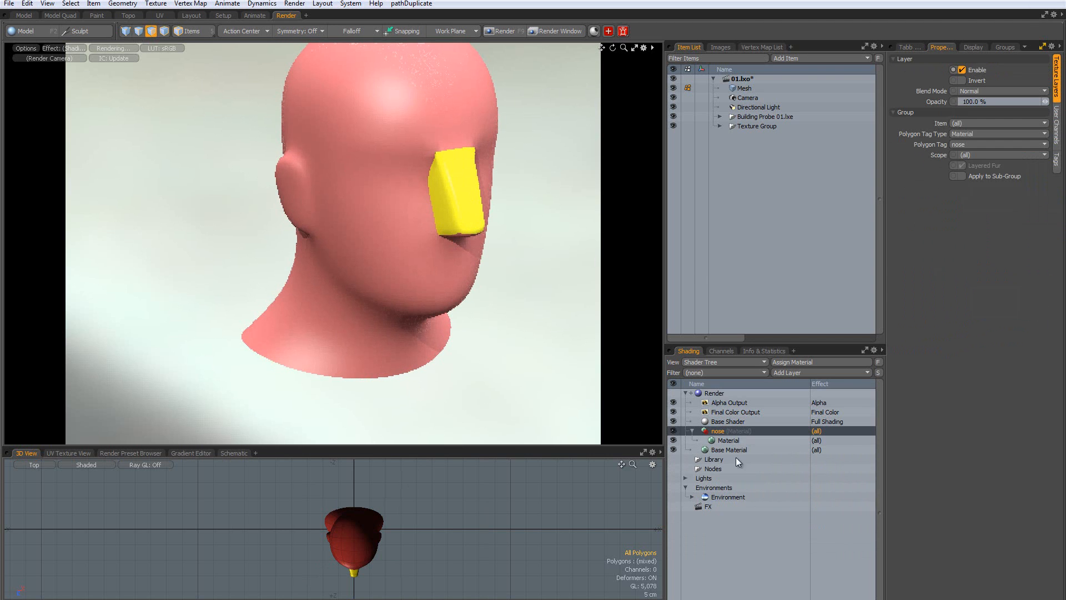
Open the preset browser, collapse the Metal folder, and display the Artistic presets under Glass materials
key("F6")
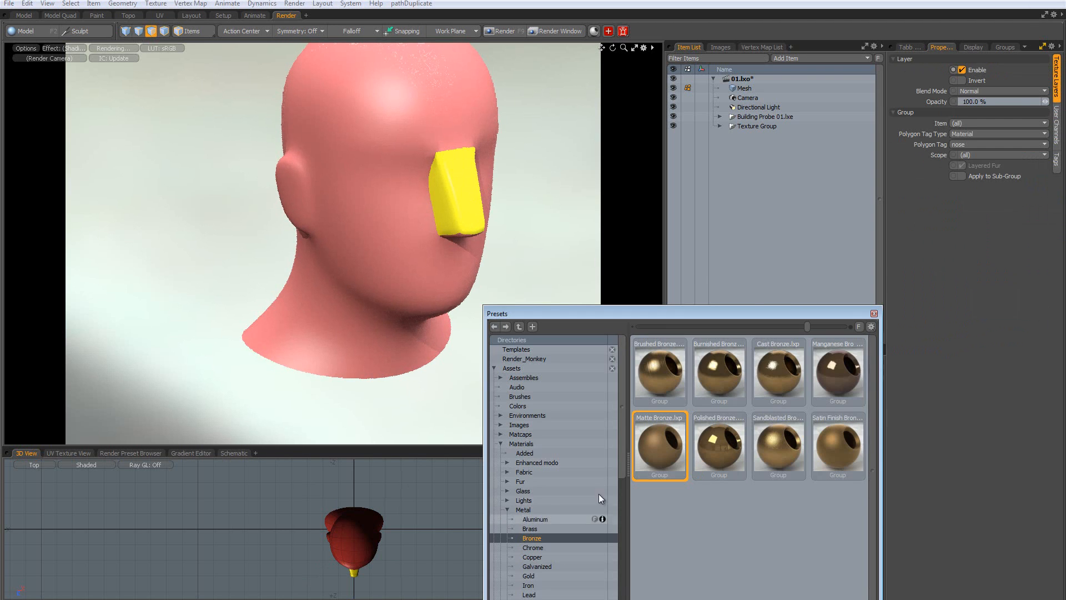
scroll(572, 452, "down", 3)
left_click(505, 423)
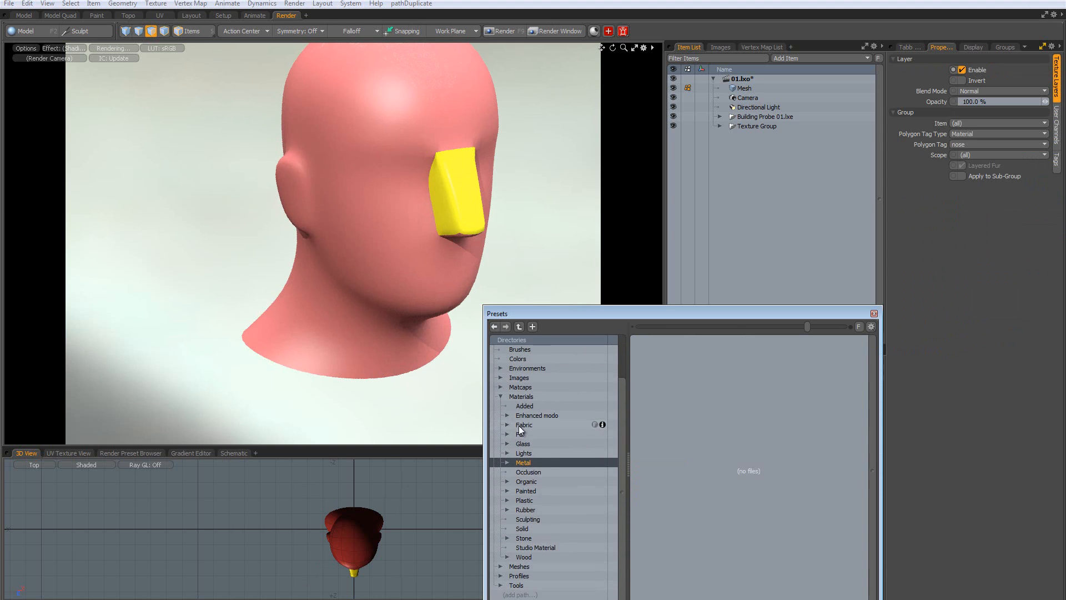
left_click(544, 442)
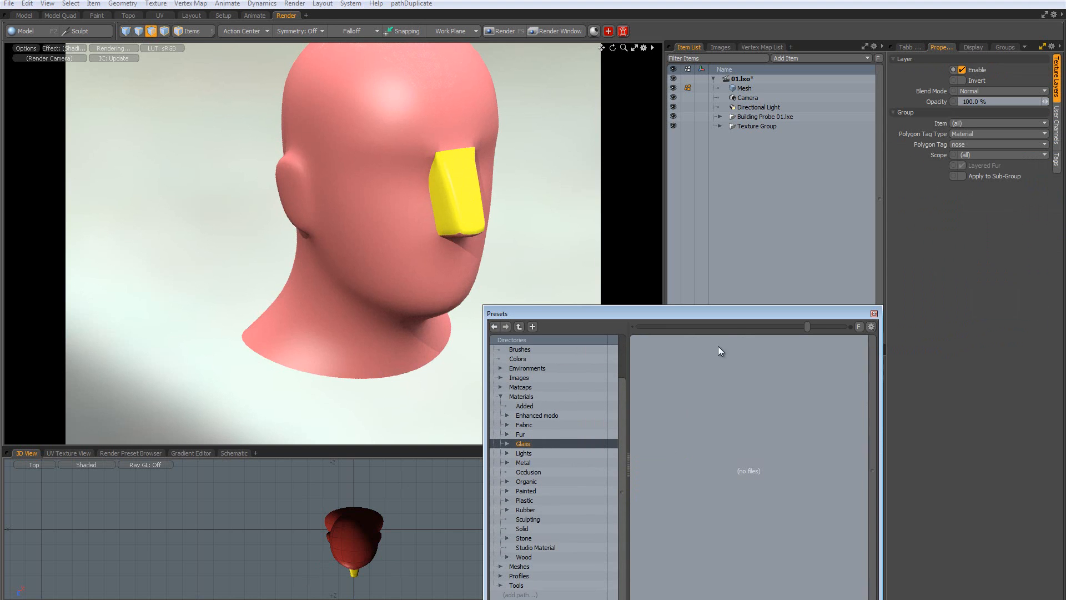
left_click(507, 443)
left_click(532, 453)
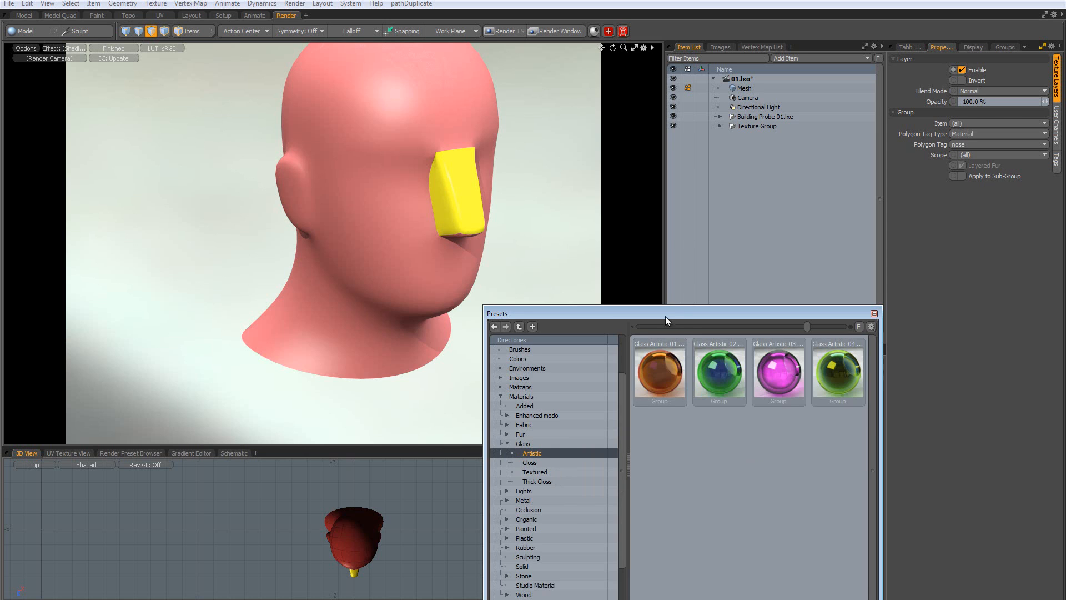
Add the Glass Artistic 02 preset to the nose material group and close the preset browser
left_click_drag(665, 316, 381, 322)
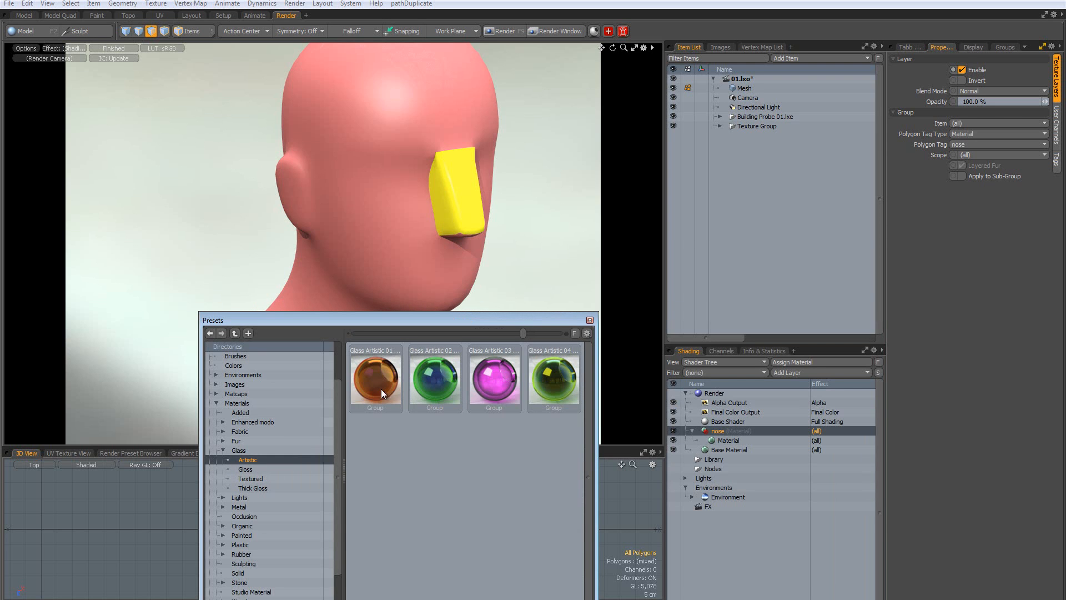
left_click_drag(432, 372, 728, 436)
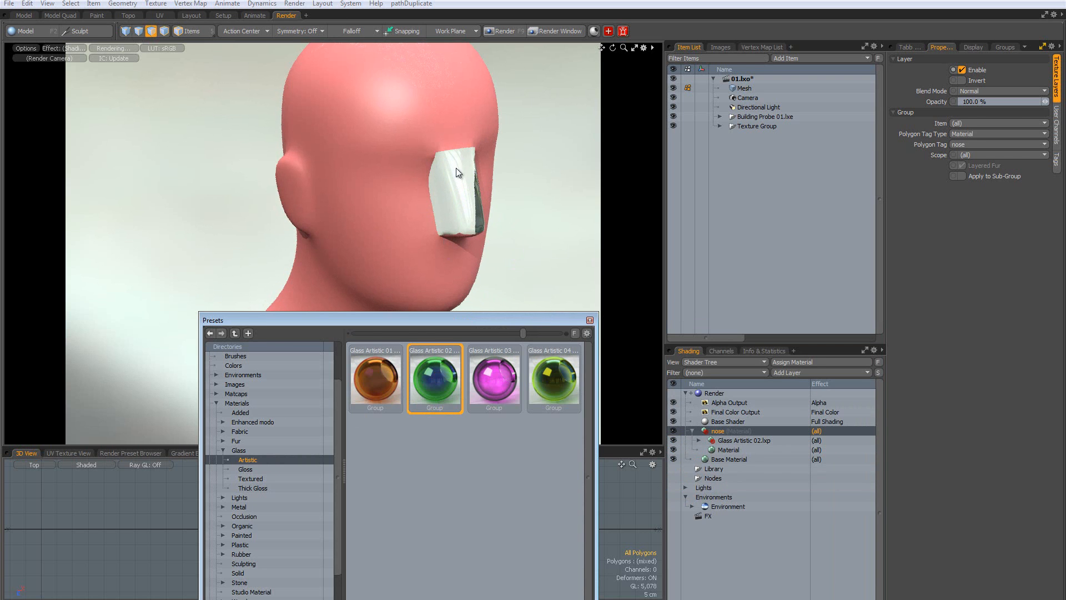
left_click(590, 320)
Expand the Glass Artistic 02 group and delete the original yellow Material below it from the nose group
left_click_drag(411, 161, 530, 152, "alt")
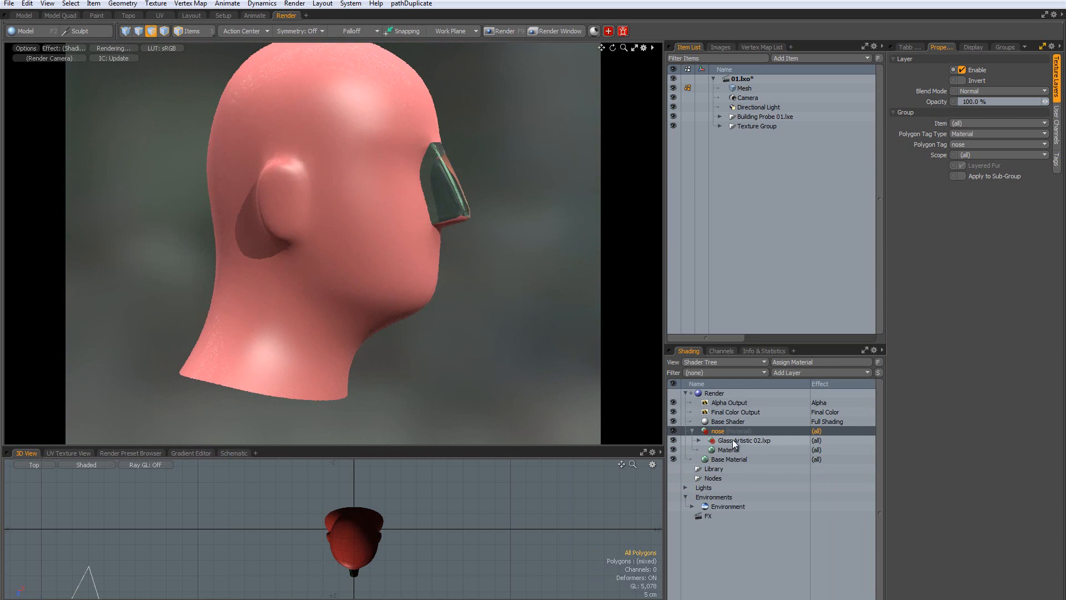
left_click(701, 440)
left_click(698, 441)
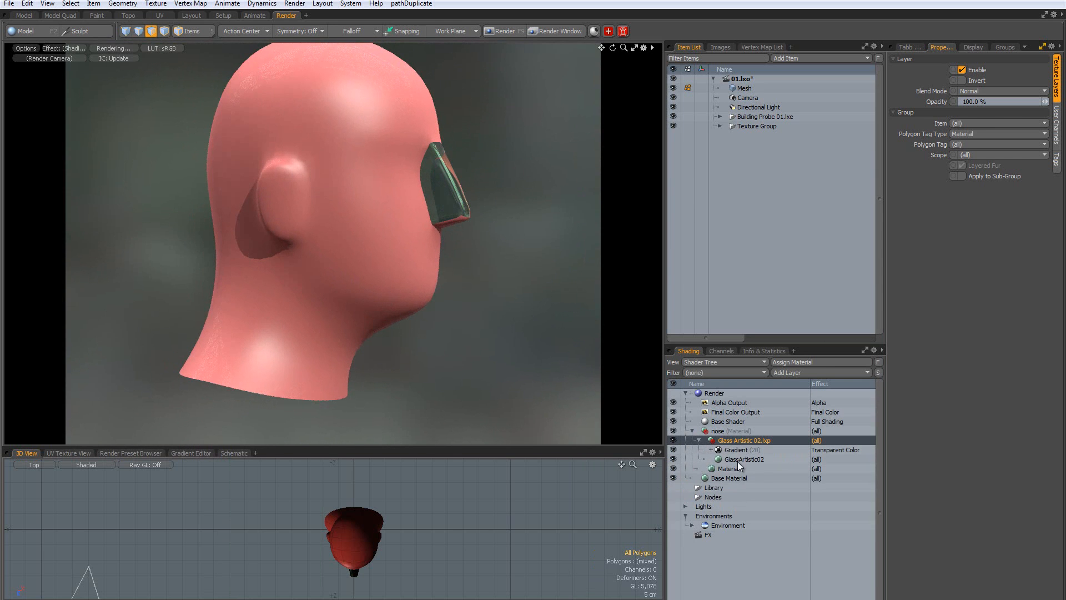
left_click(738, 462)
left_click(735, 468)
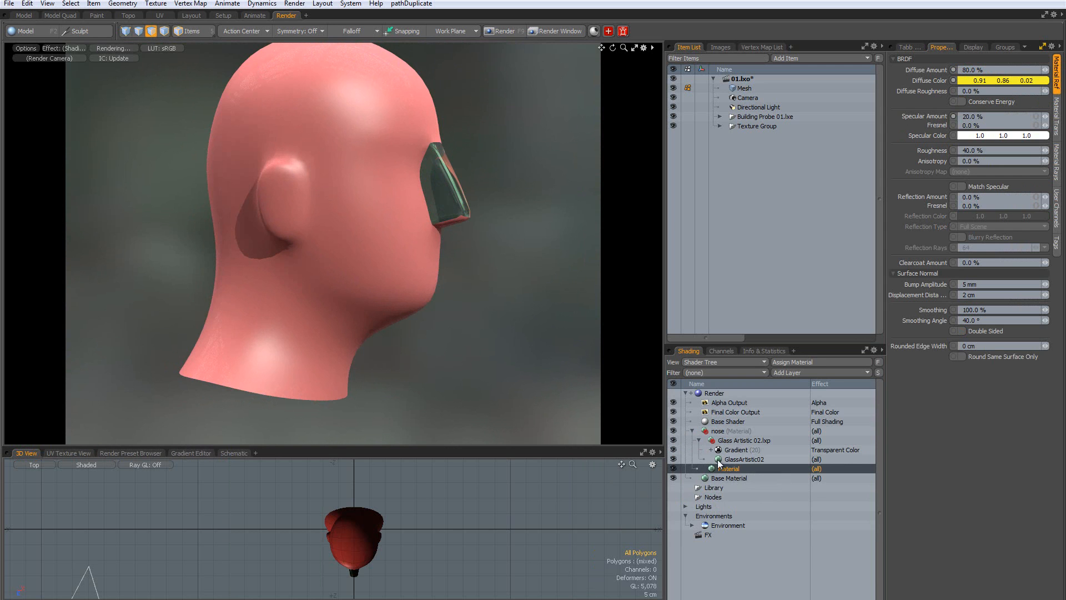
key("Delete")
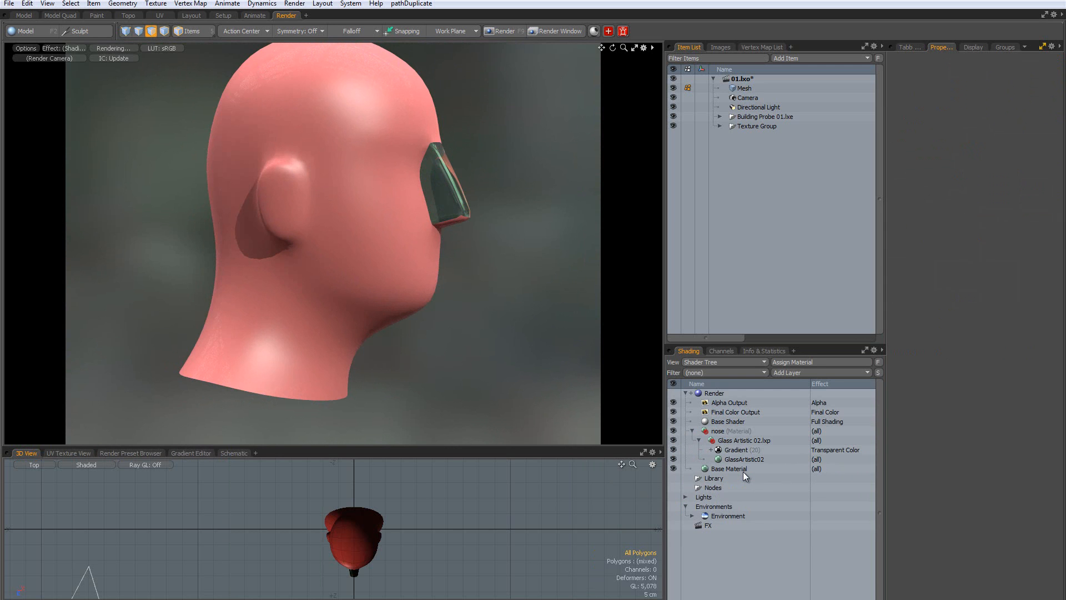
Select the Glass Artistic 02 group and examine the rendered glass nose from both sides of the head
left_click(745, 439)
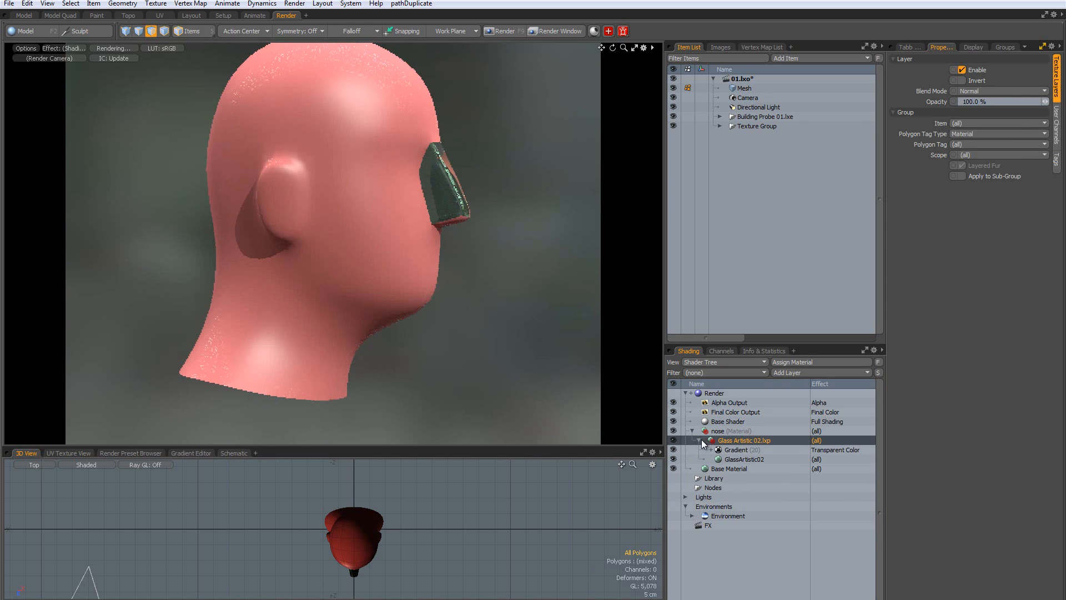
left_click_drag(452, 321, 253, 323, "alt")
scroll(255, 197, "up", 3)
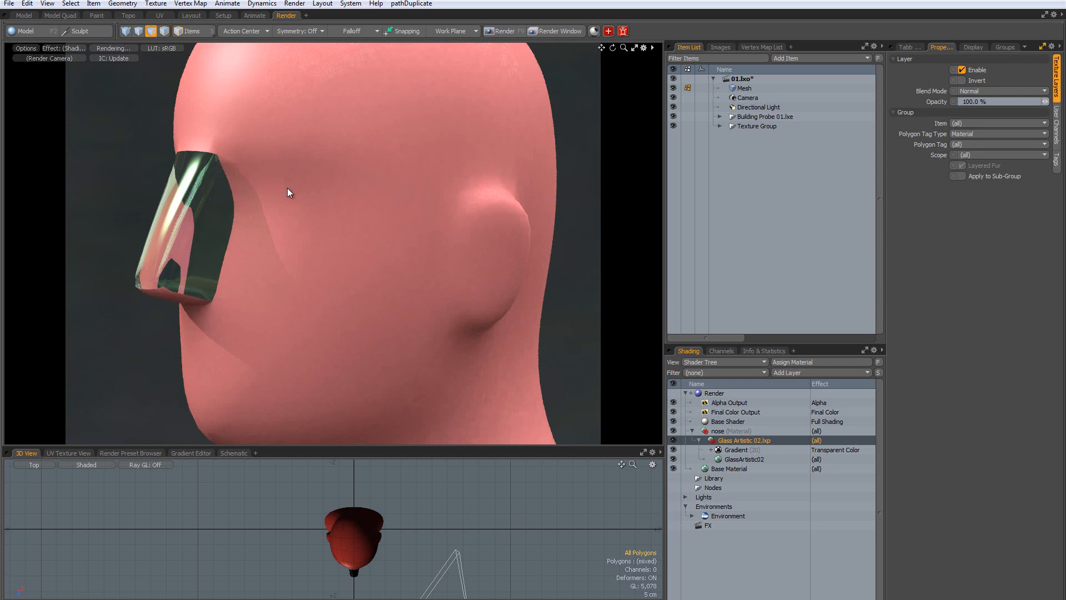
scroll(185, 192, "down", 2)
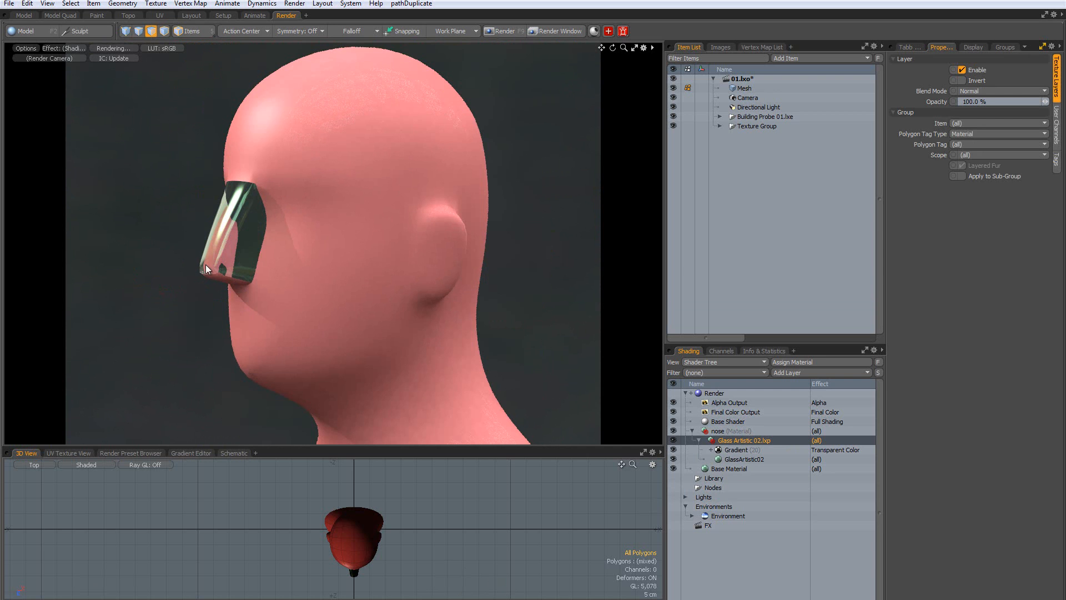
left_click_drag(214, 267, 456, 287, "alt")
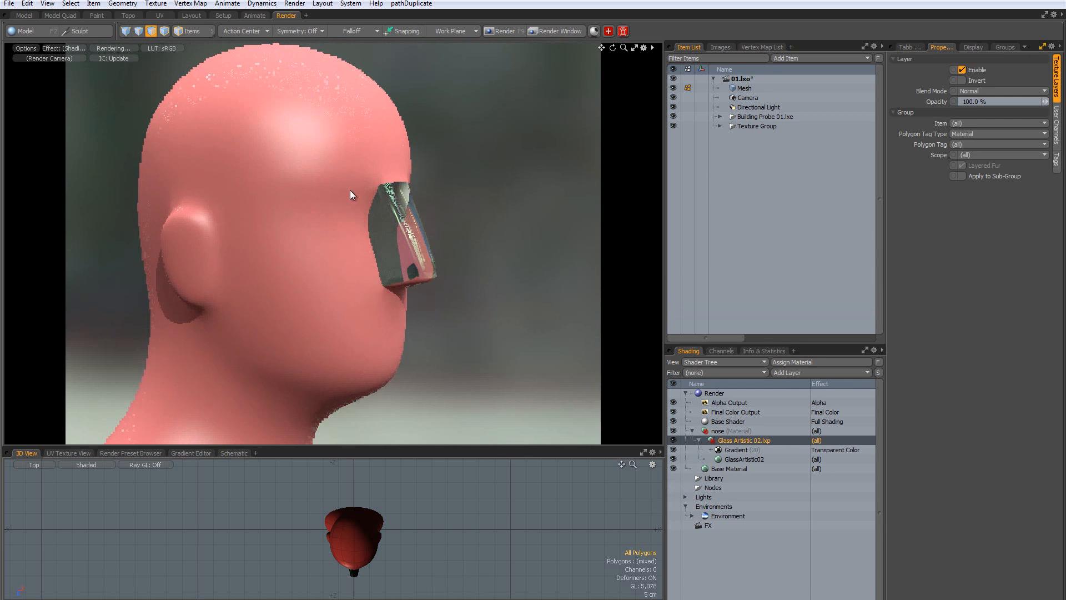